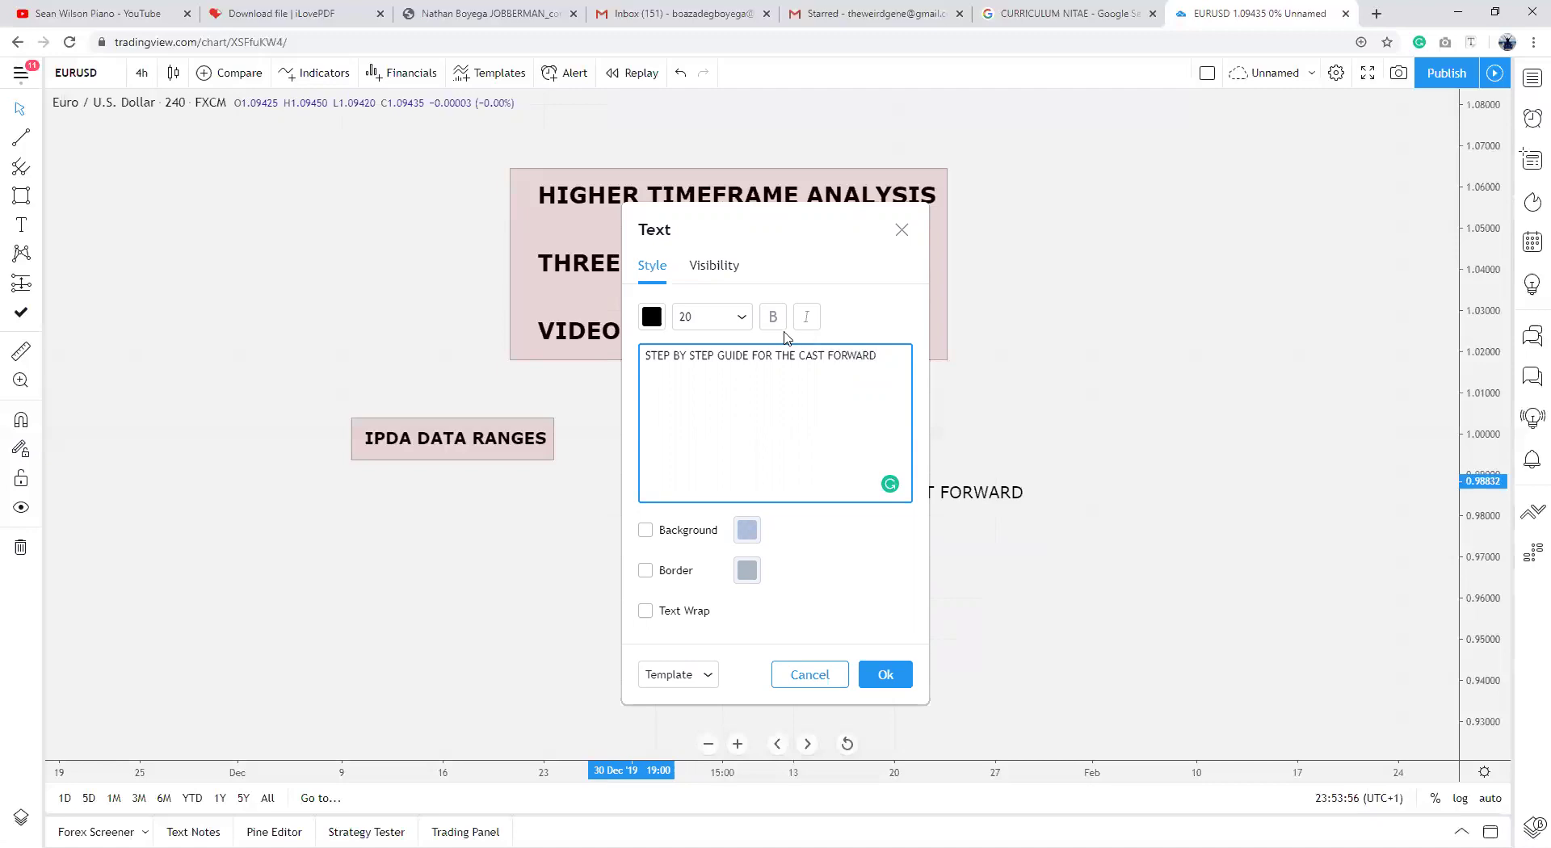
Step: Make the heading "STEP BY STEP GUIDE FOR THE CAST FORWARD" bold and move it slightly up
left_click(886, 675)
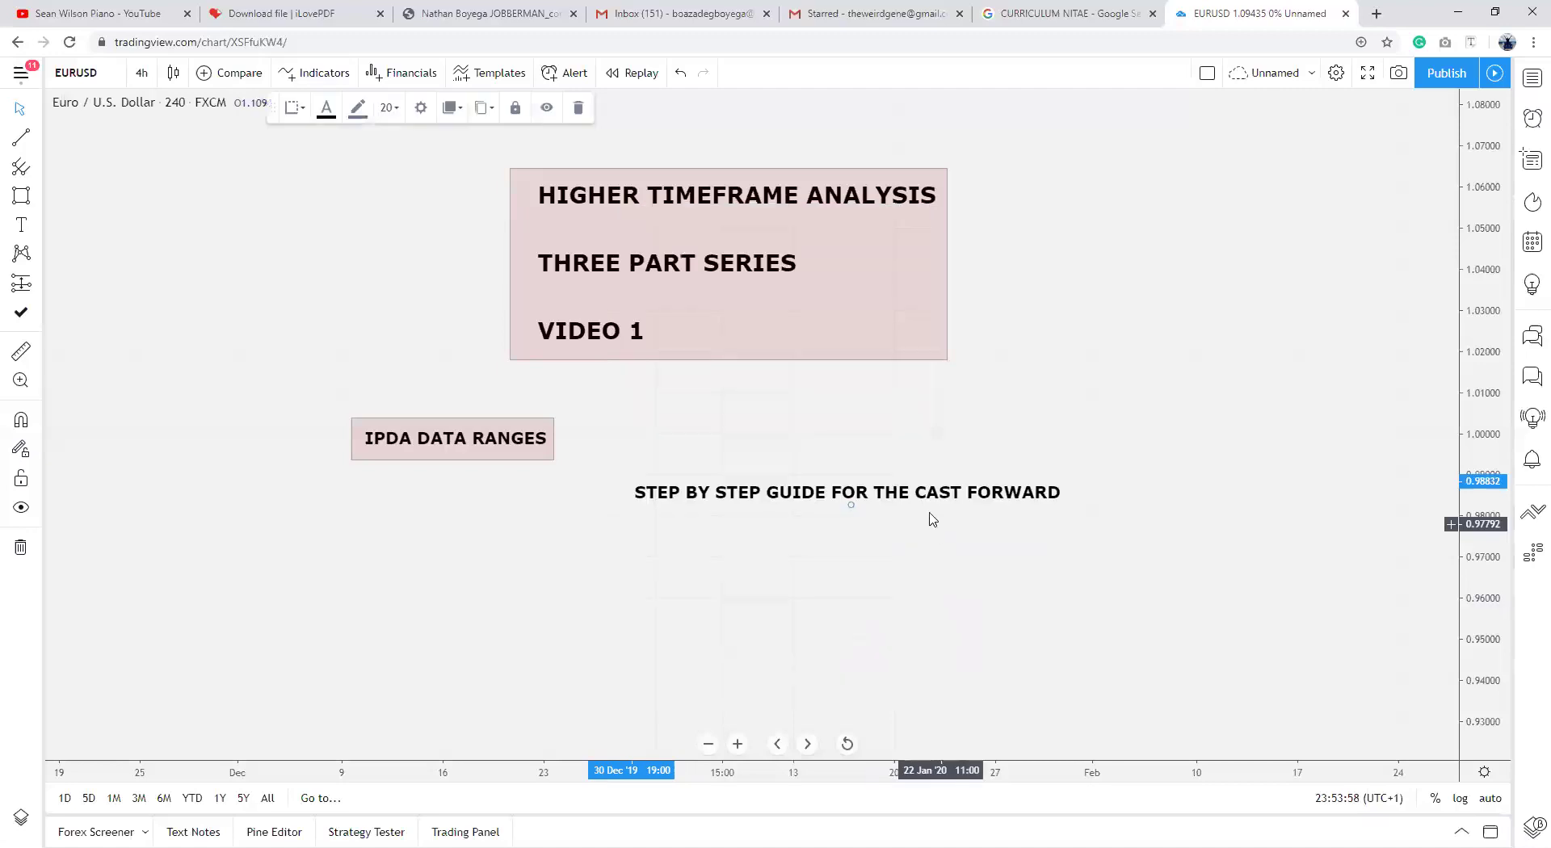
left_click_drag(921, 505, 926, 498)
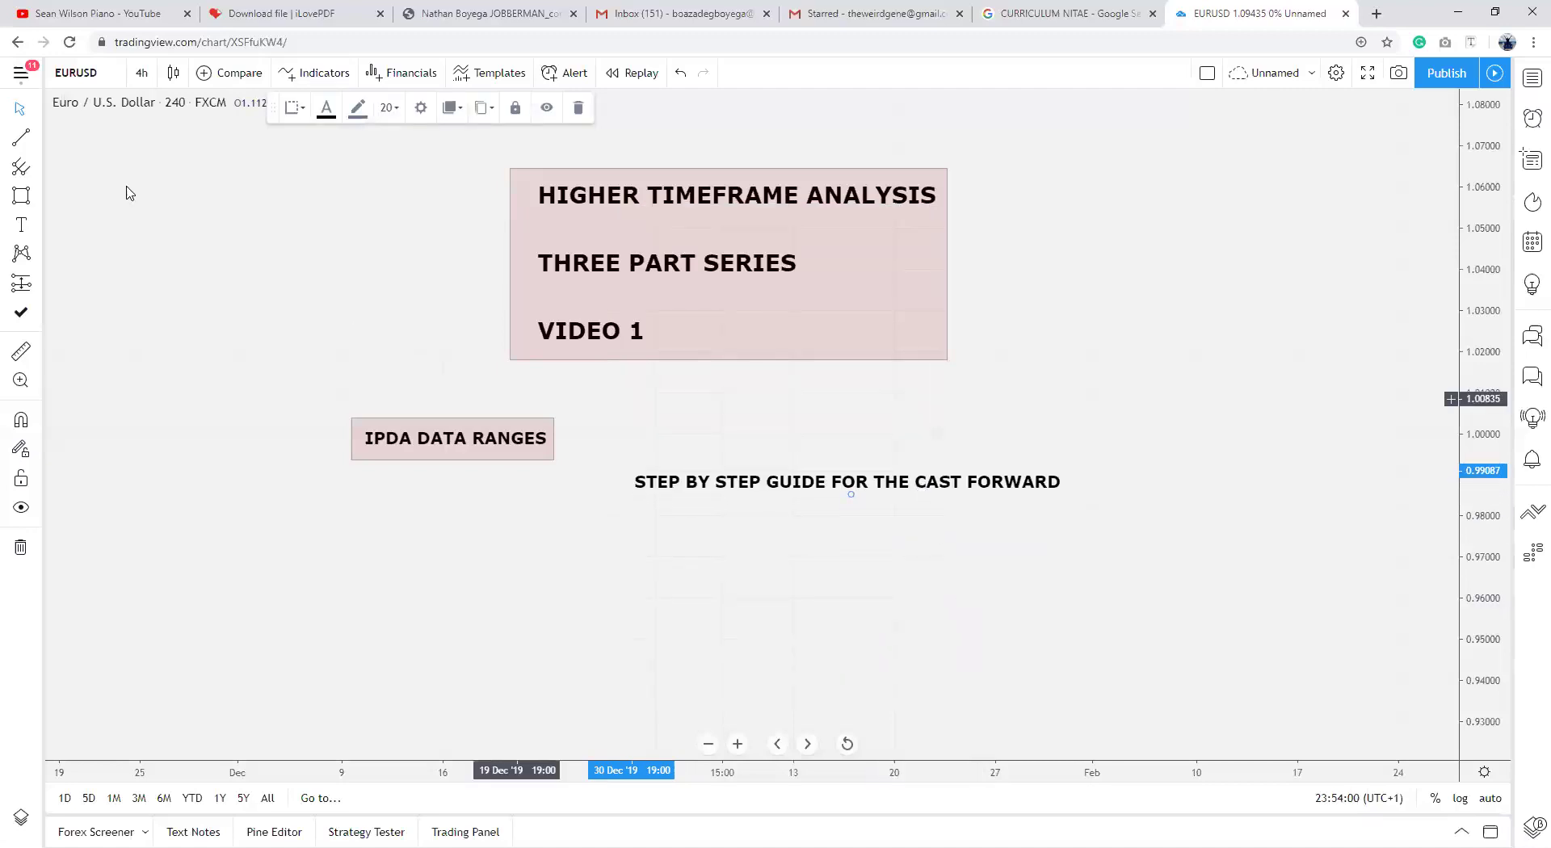
Step: Start a text note below the heading with "1) ANTICIPAT7E MARKET SHIFT IN 20-40-"
left_click(21, 225)
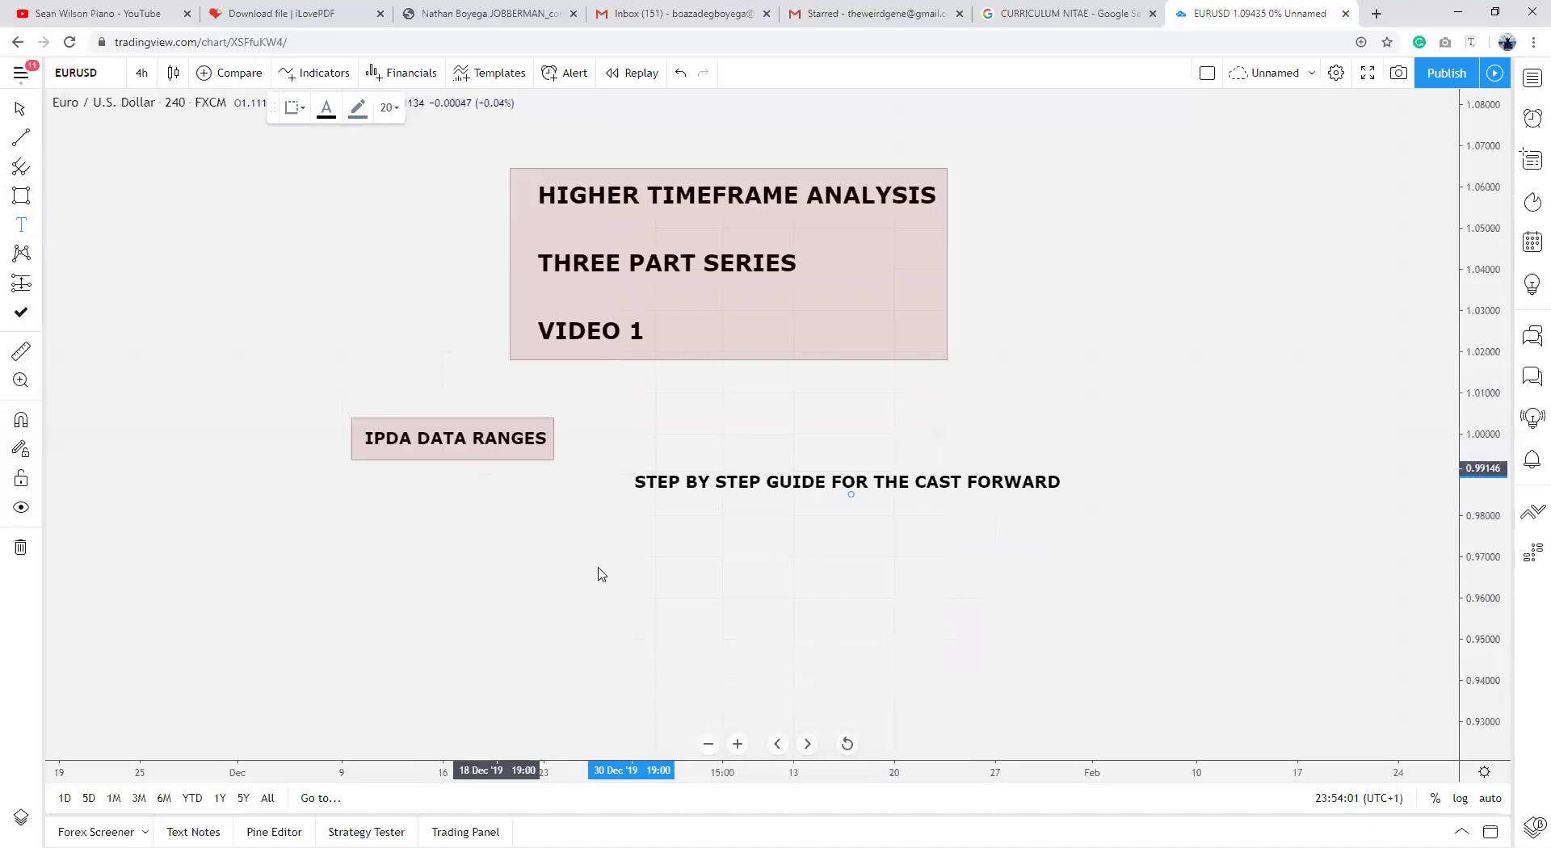
left_click(651, 546)
type("1) ANTICAPA")
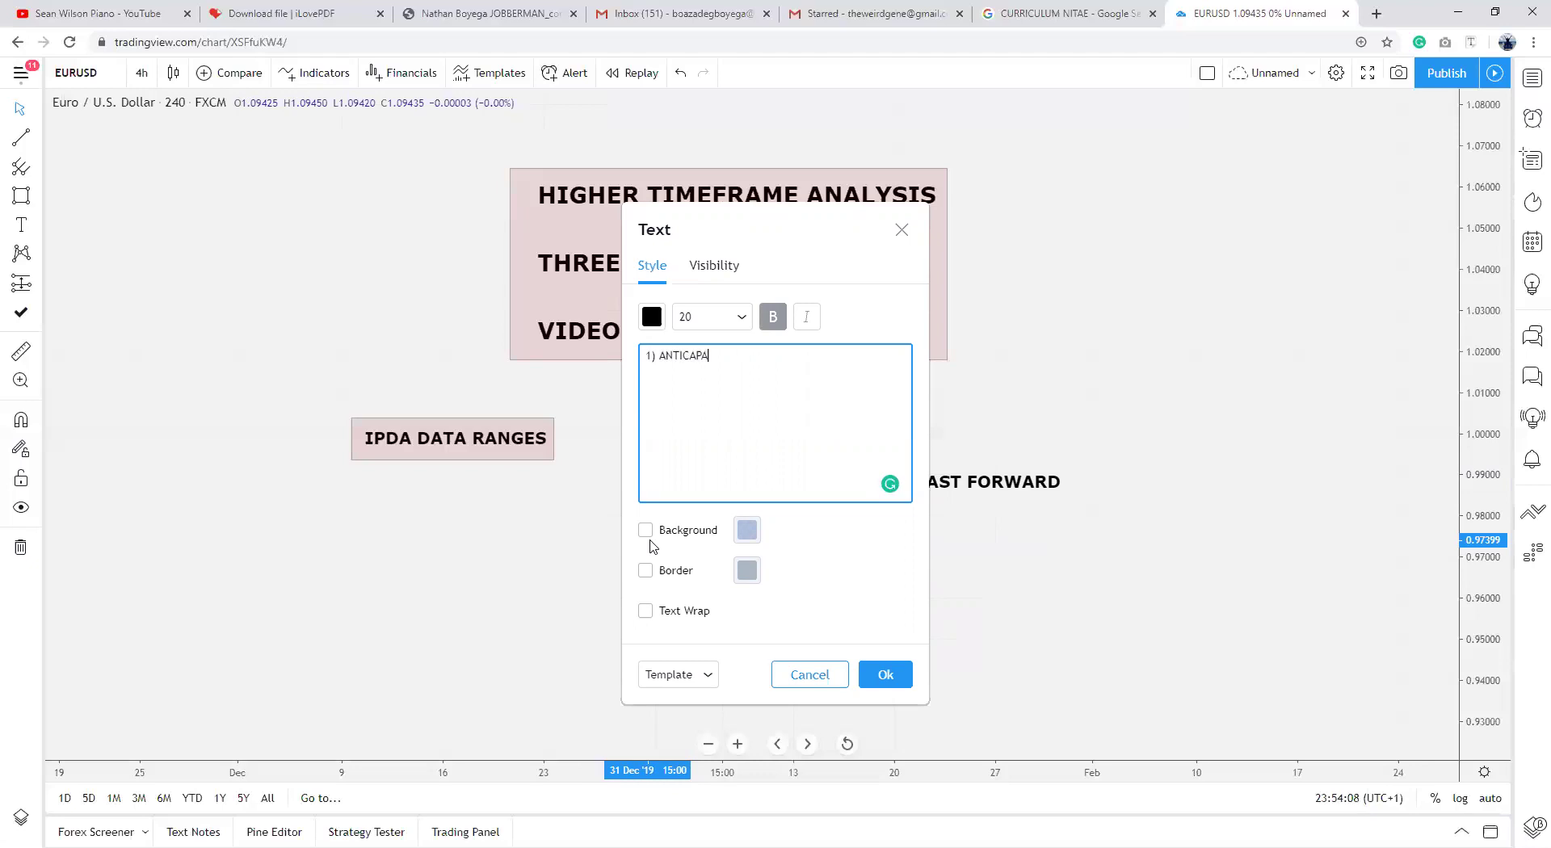
key("BackSpace")
key("BackSpace")
key("BackSpace")
type("IPAT7E MARKET SHIFT IN ")
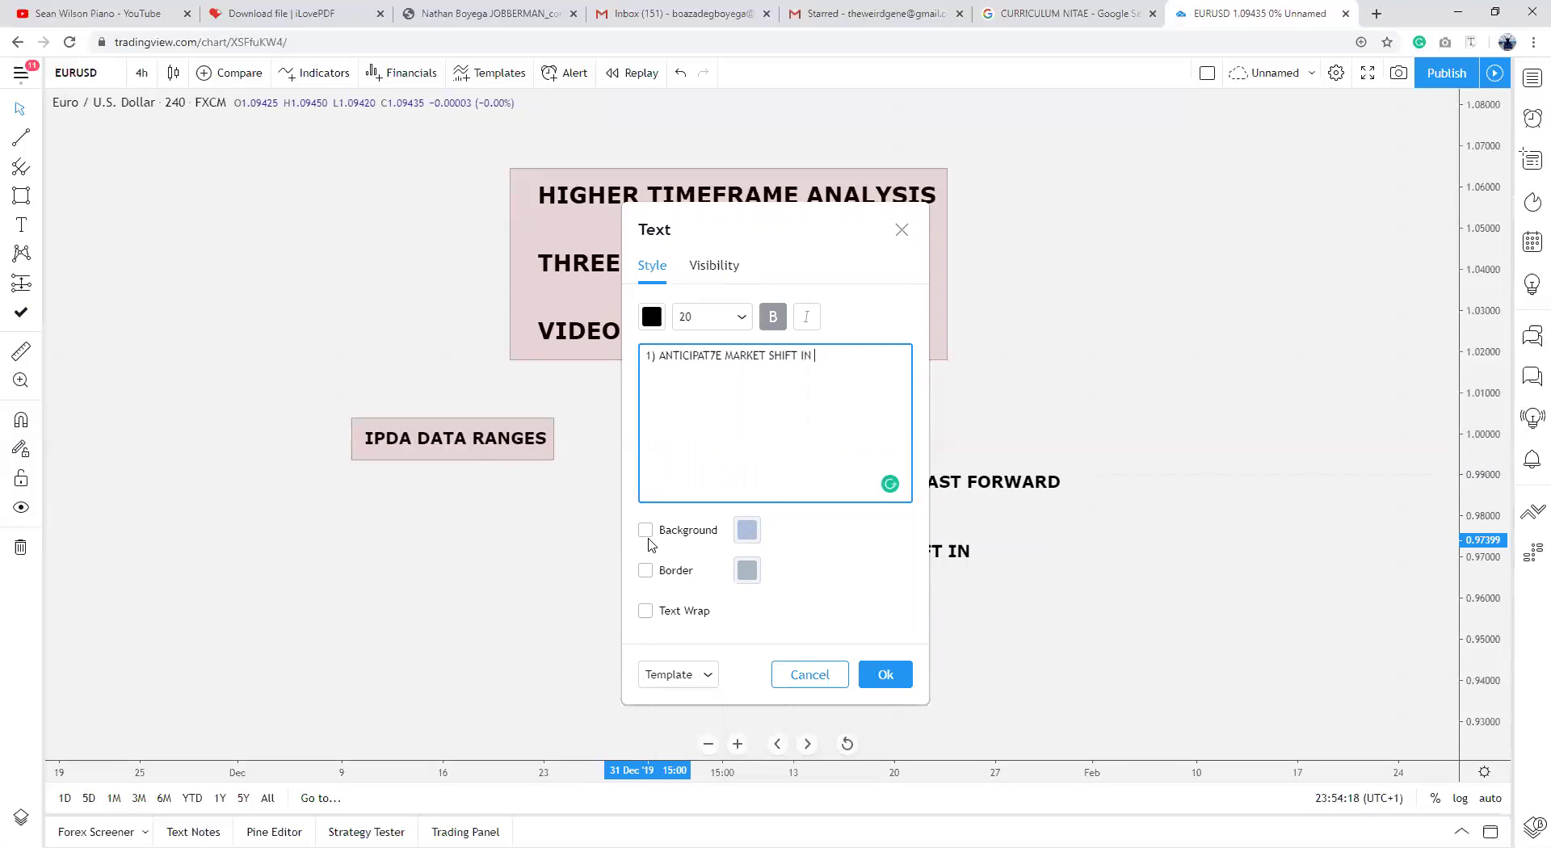
type("20-4-0-")
key("ctrl+shift+Tab")
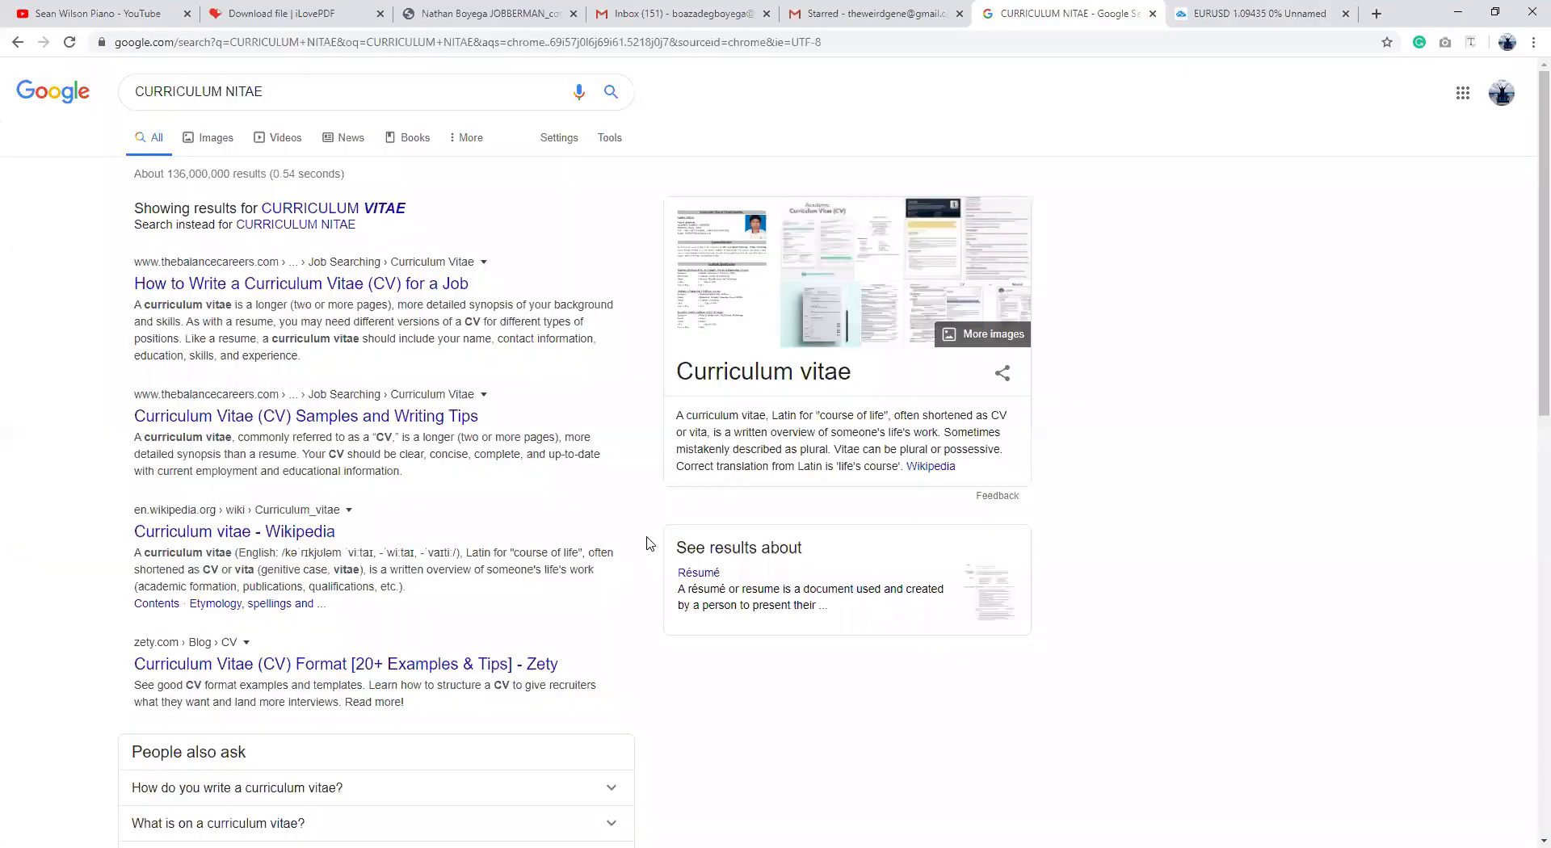
left_click(1248, 13)
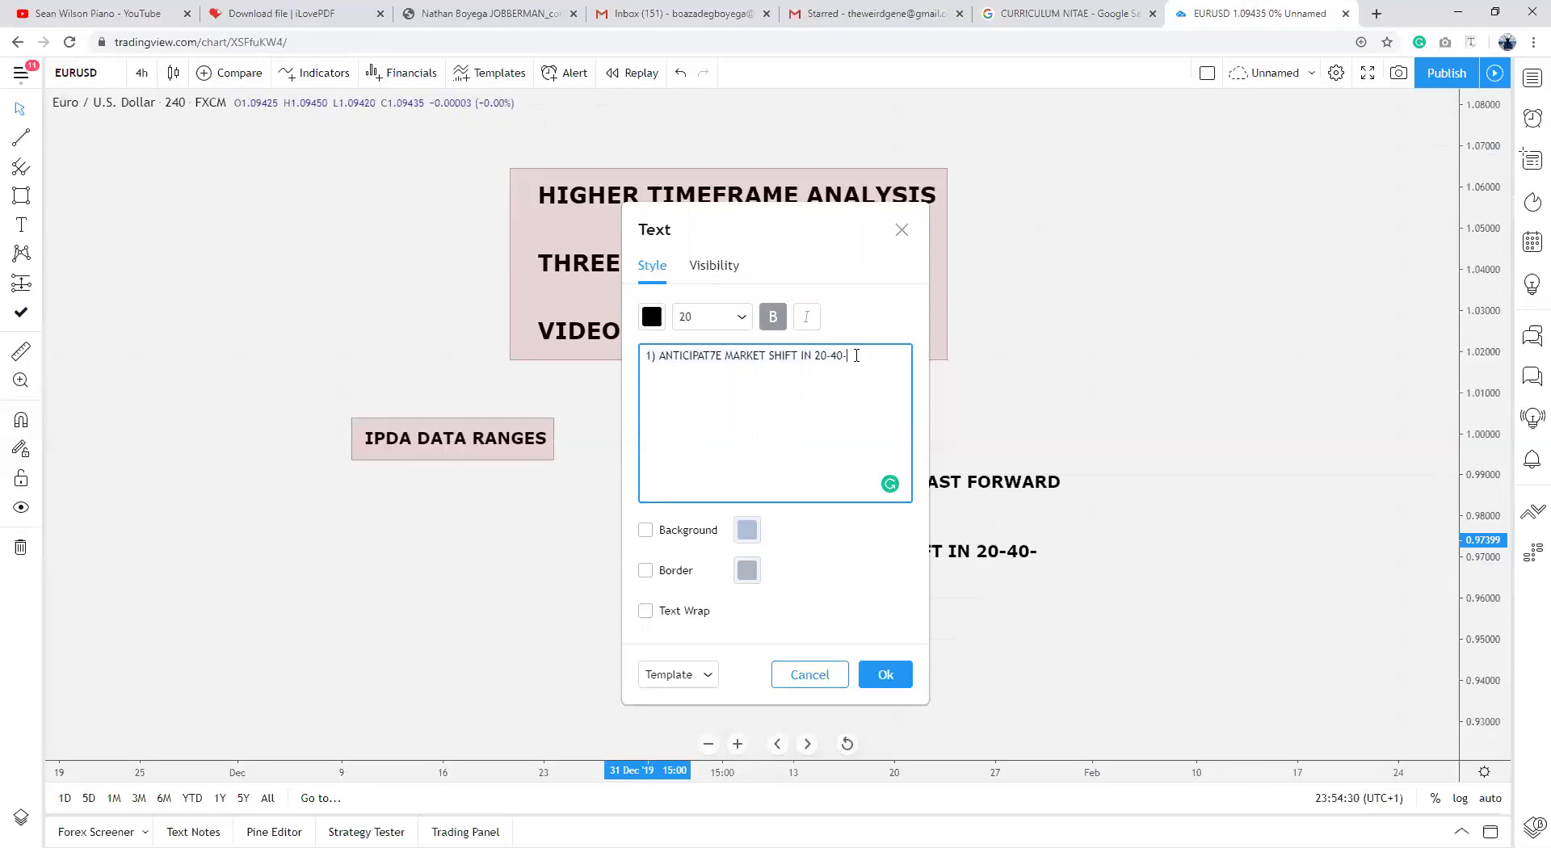
Step: Continue the note with "60 DAY RANGE PAST CURRENCT PRICE ACTION"
type("60 ")
type("DAY RANGE")
type(" FORW")
type("ARD")
key("BackSpace")
key("BackSpace")
key("BackSpace")
key("BackSpace")
key("BackSpace")
key("BackSpace")
key("BackSpace")
type("PAST CURRENCT PR")
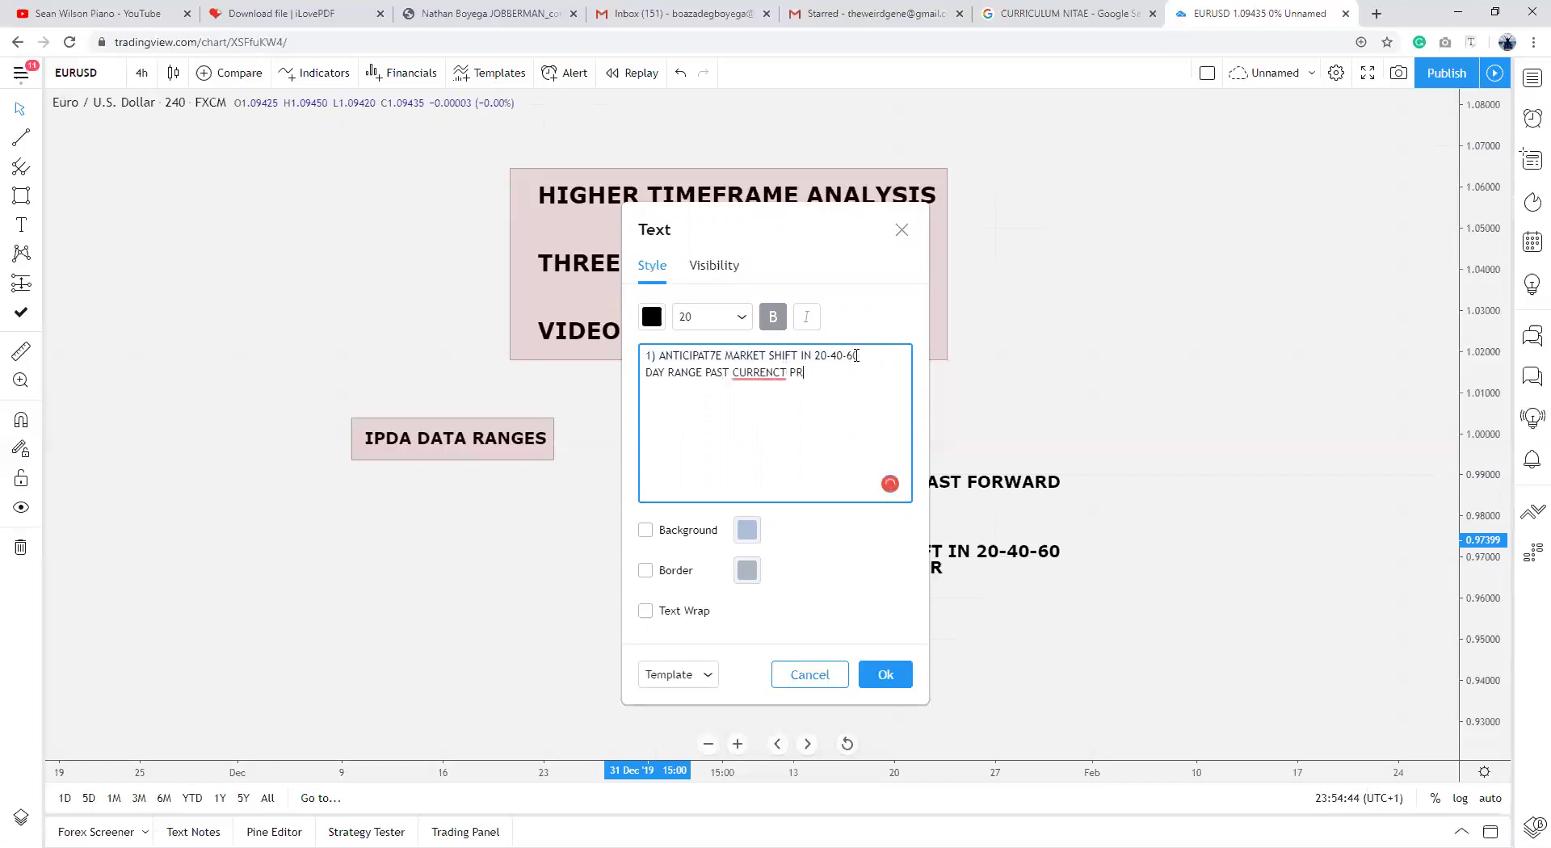
type("ICE ACTION")
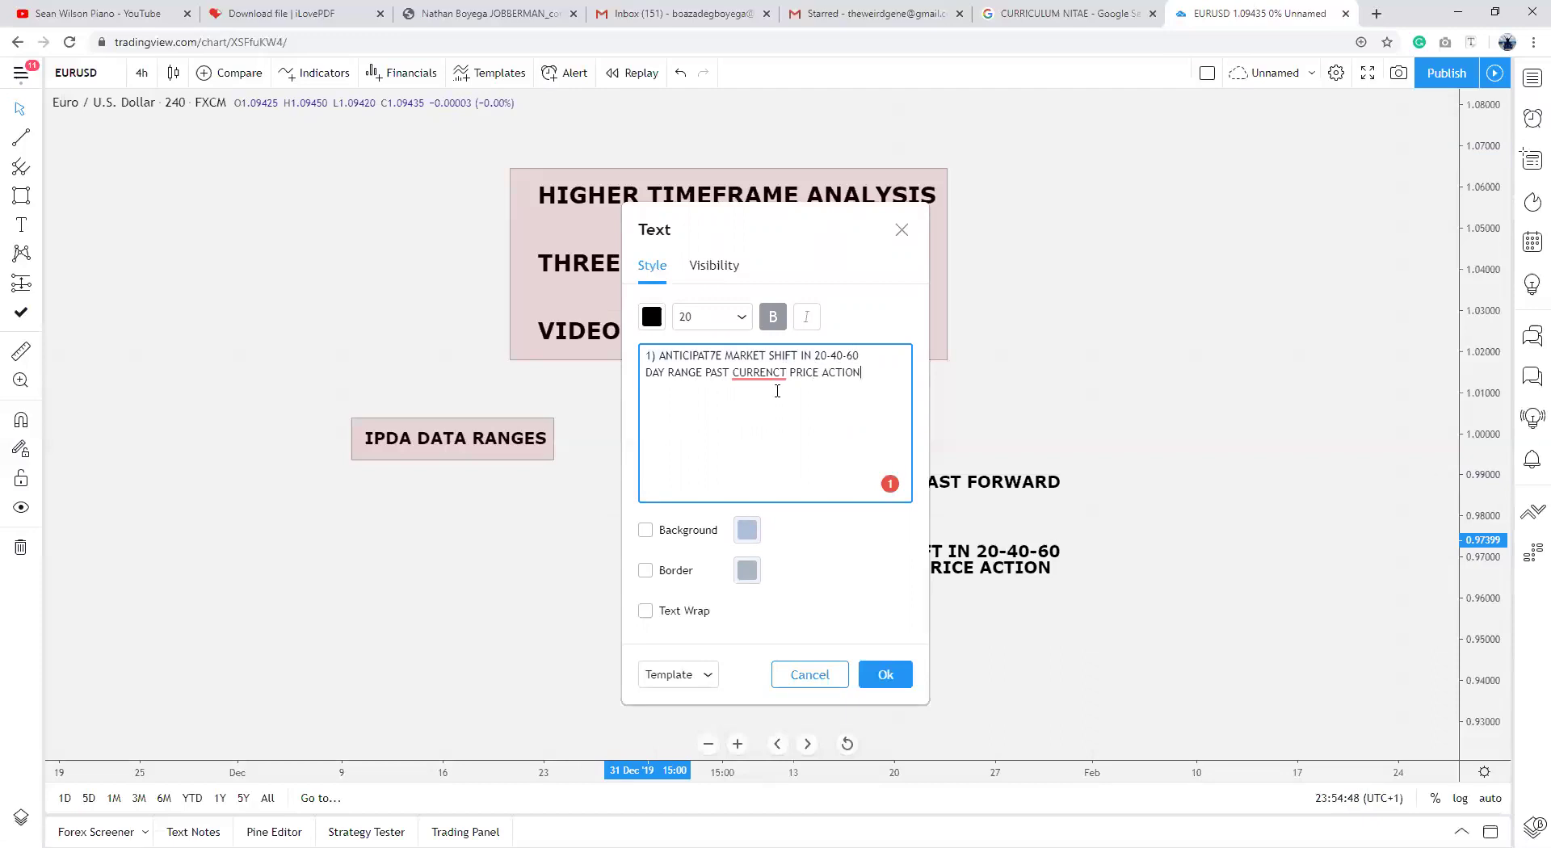
Step: Correct the note's misspelled words to "CURRENT" and "ANTICIPATE"
mouse_move(778, 372)
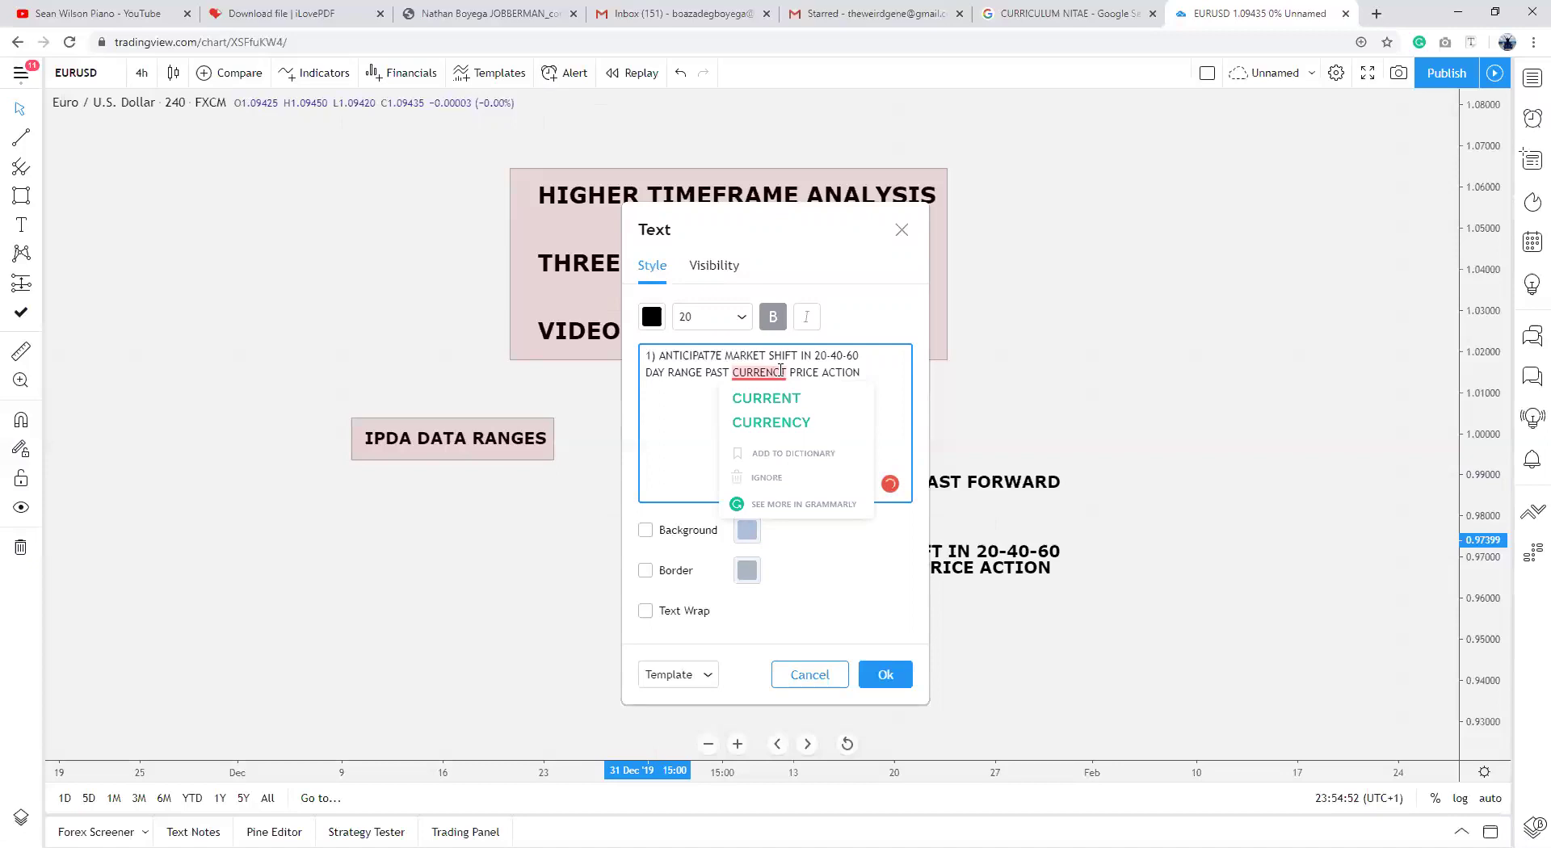
key("BackSpace")
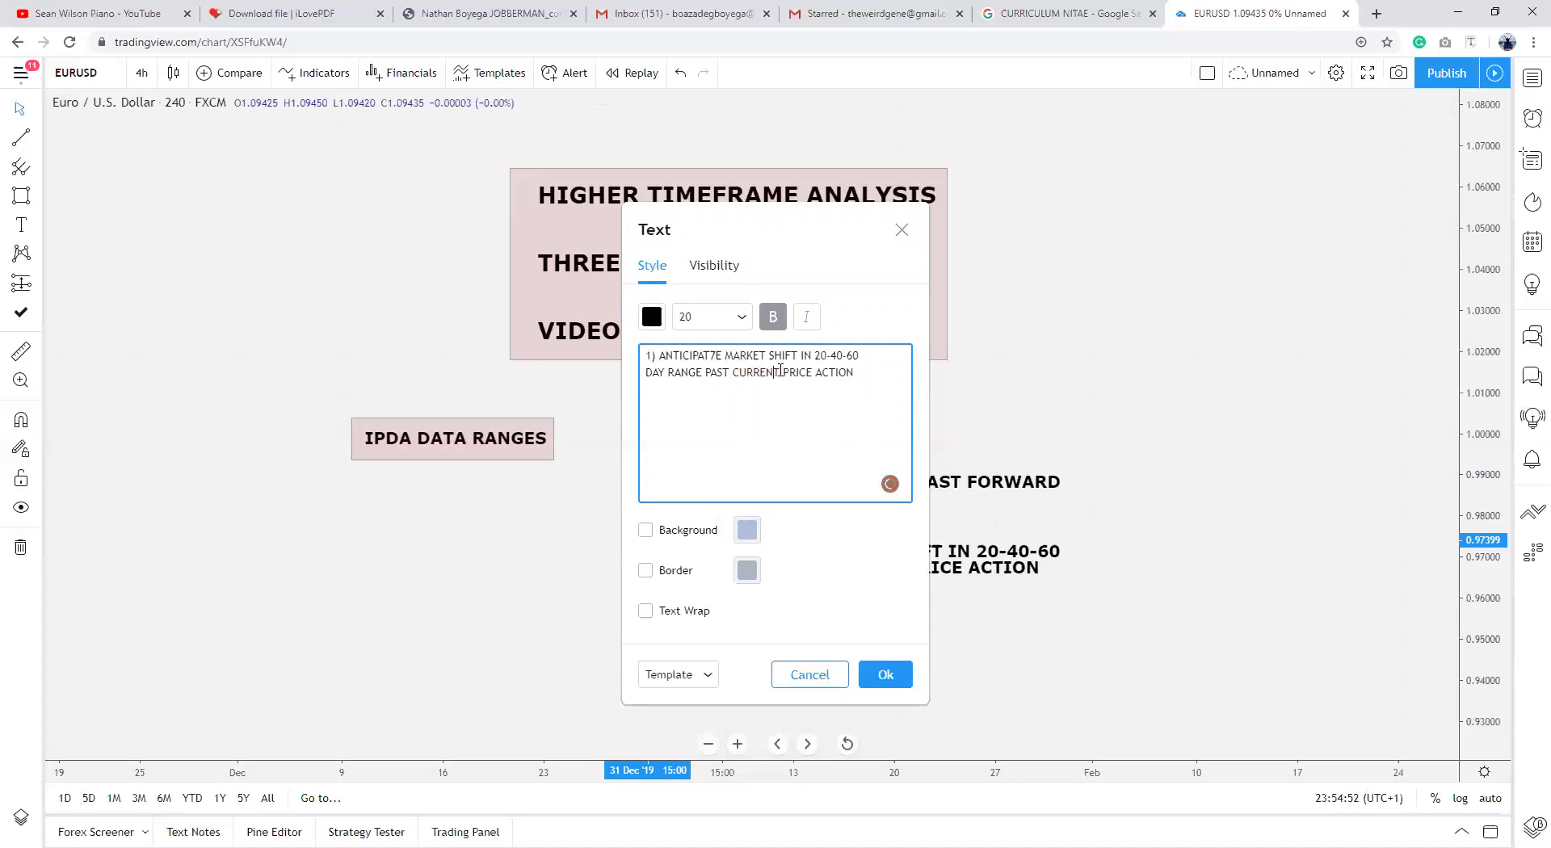
left_click(713, 355)
key("BackSpace")
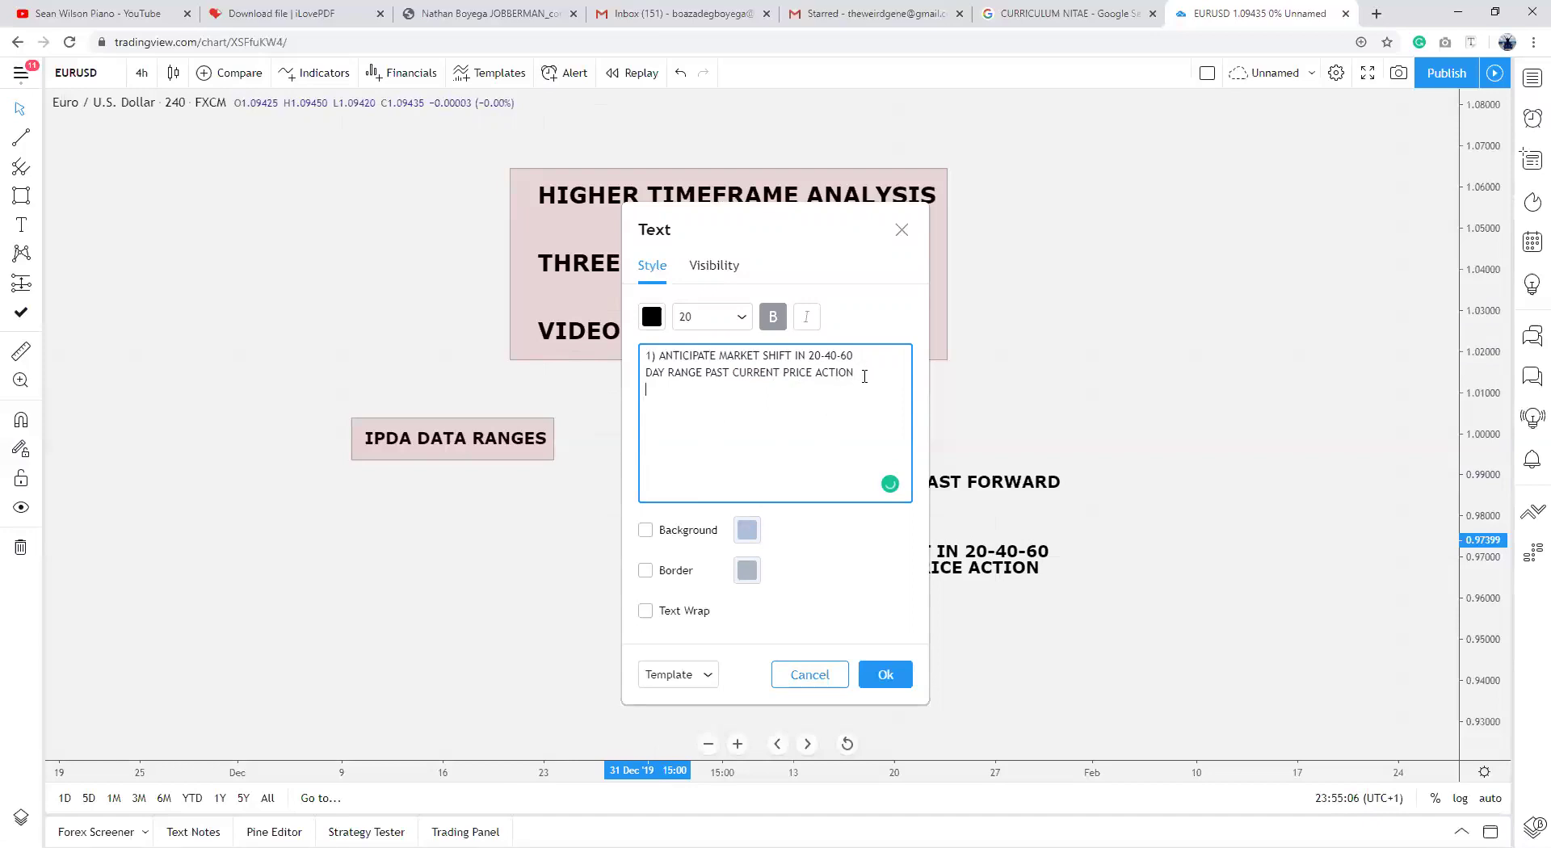
Step: Finish the note with only point 1 and move it lower, aligned with the start of the heading
type("2)")
key("BackSpace")
key("BackSpace")
left_click(886, 674)
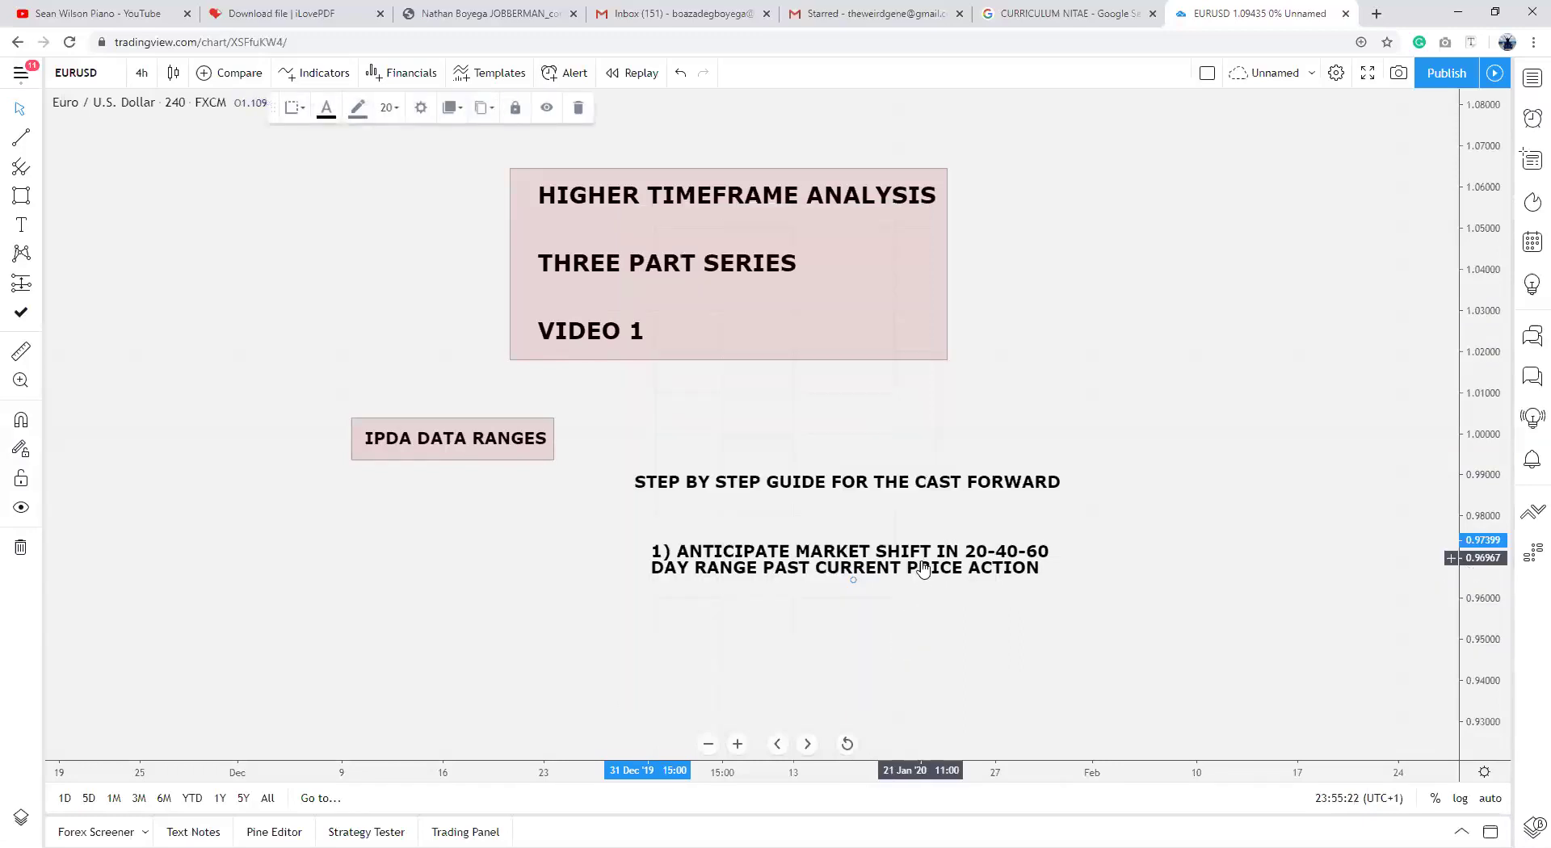
left_click_drag(924, 564, 906, 595)
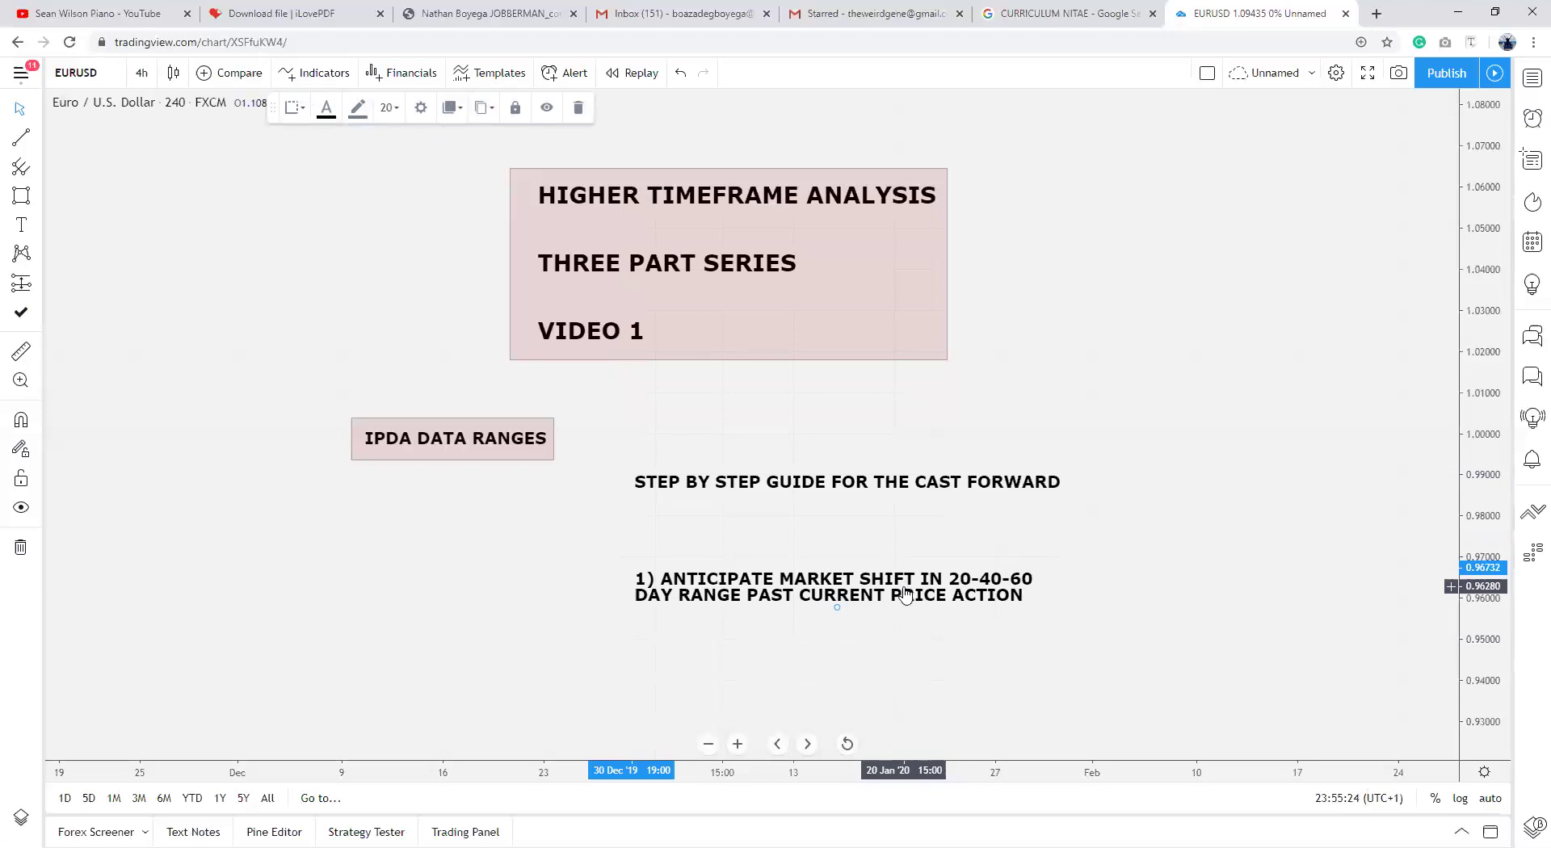
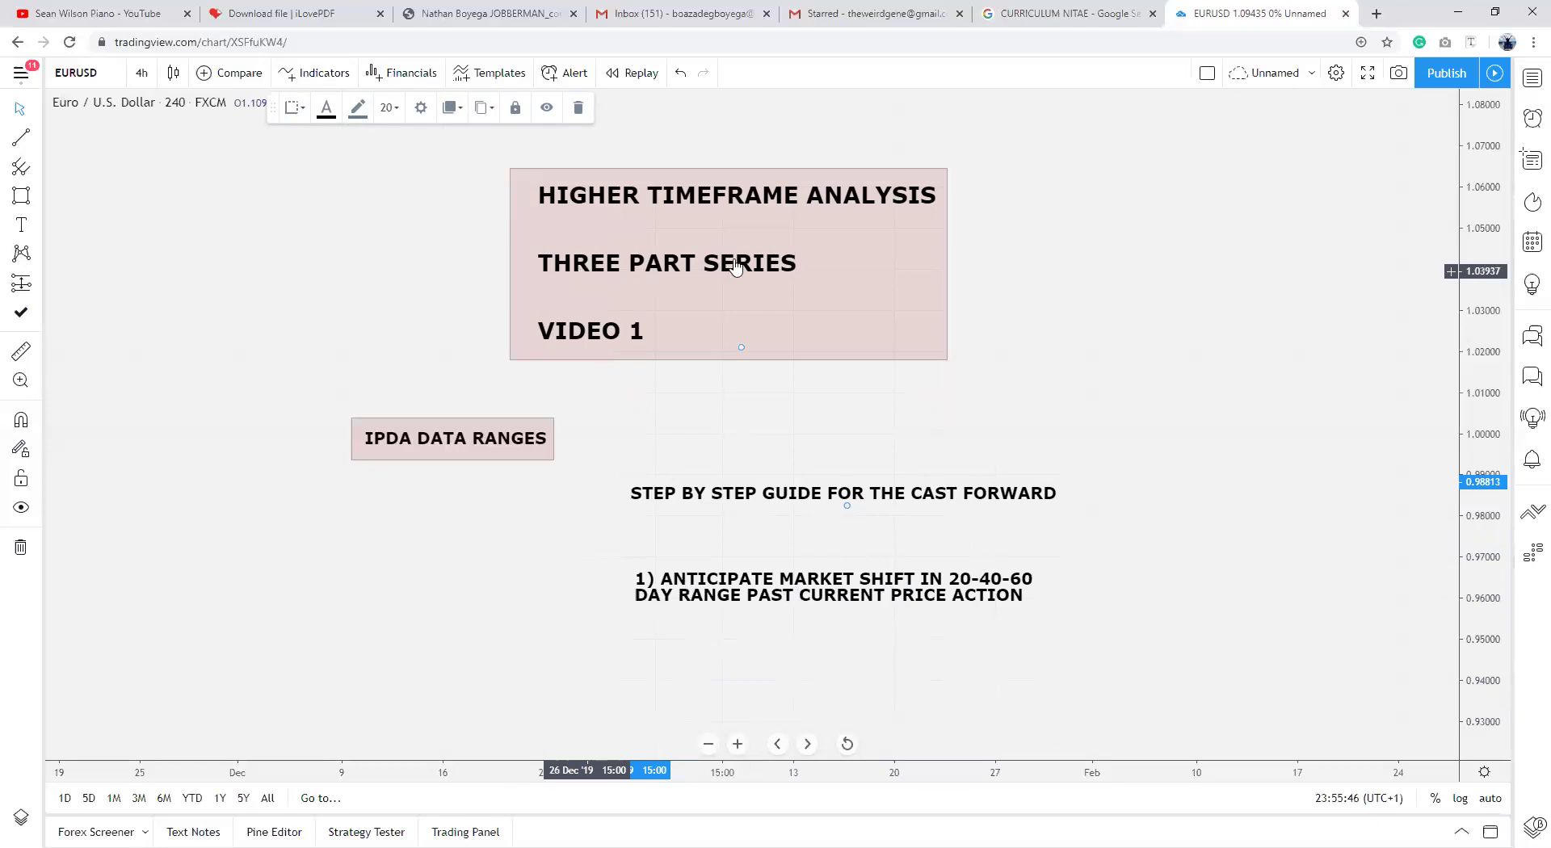
Step: Delete the step-guide heading and its note, and remove all remaining drawings from the chart
key("Delete")
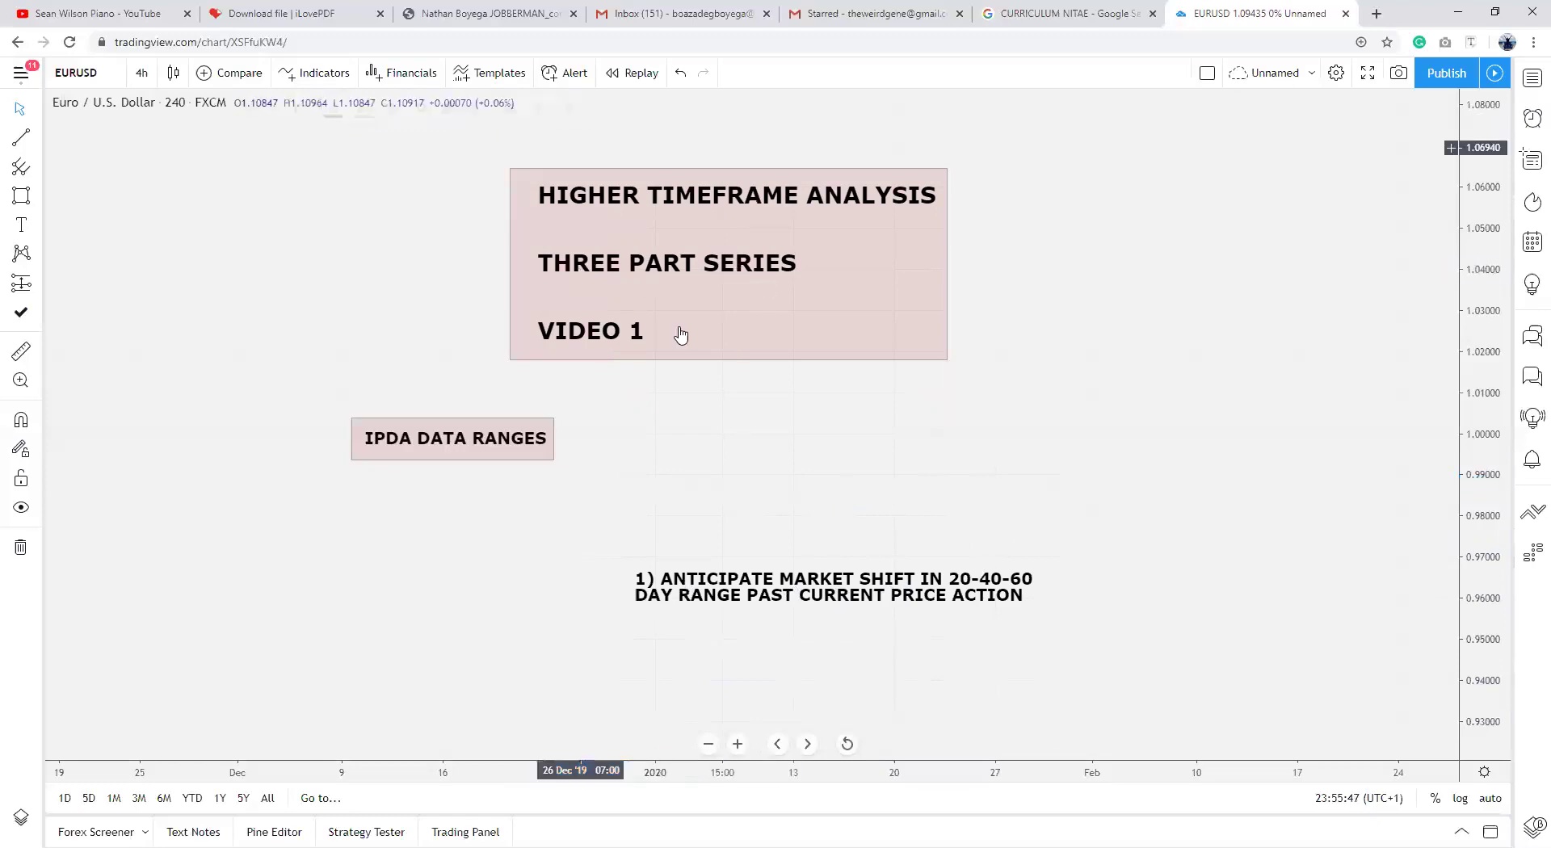
left_click(838, 597)
left_click(580, 112)
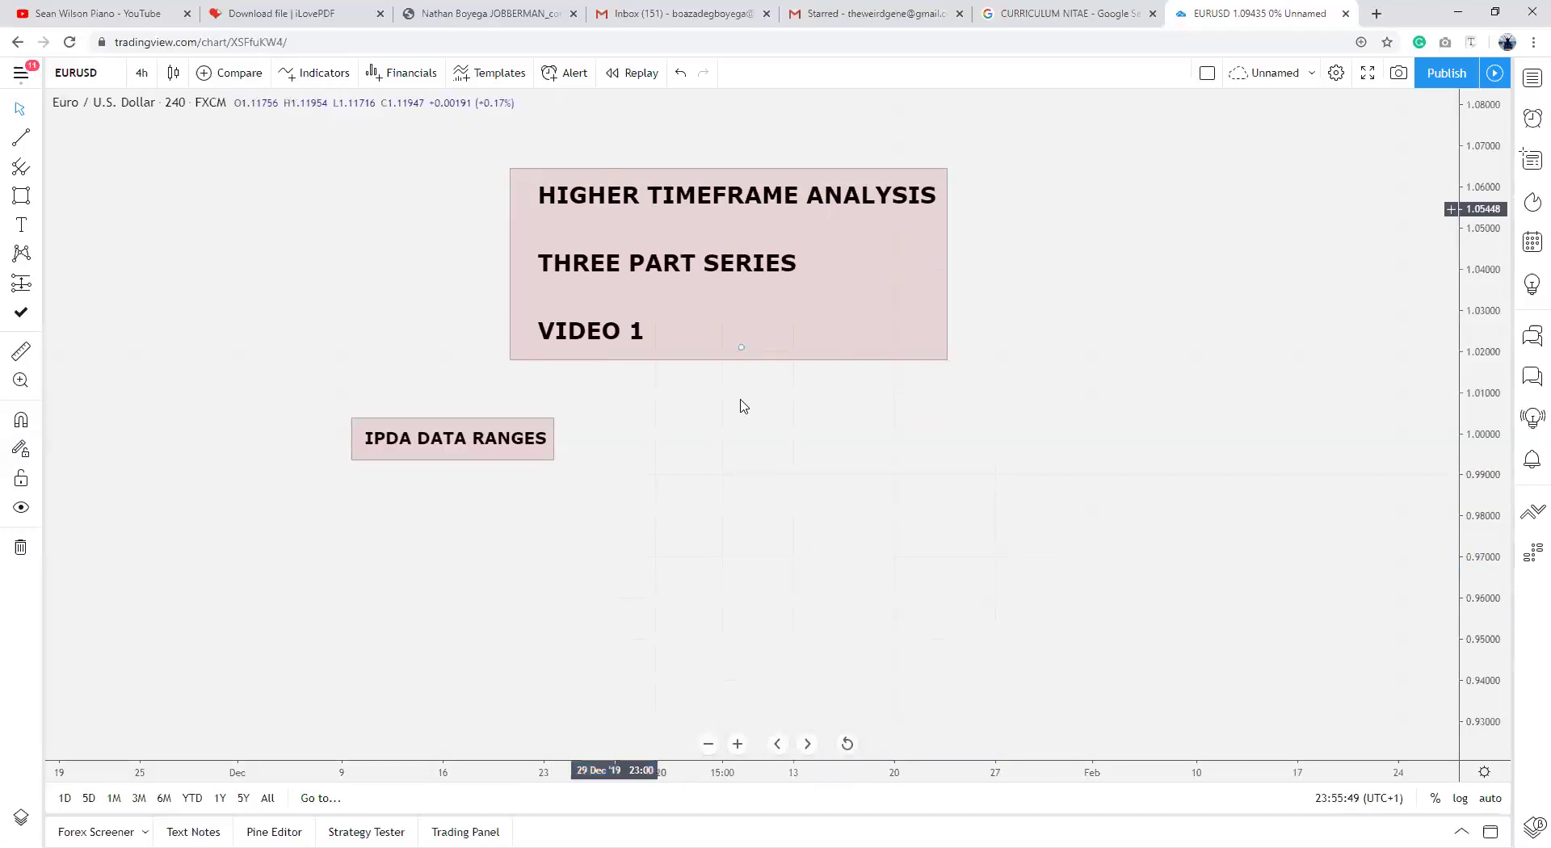
right_click(802, 460)
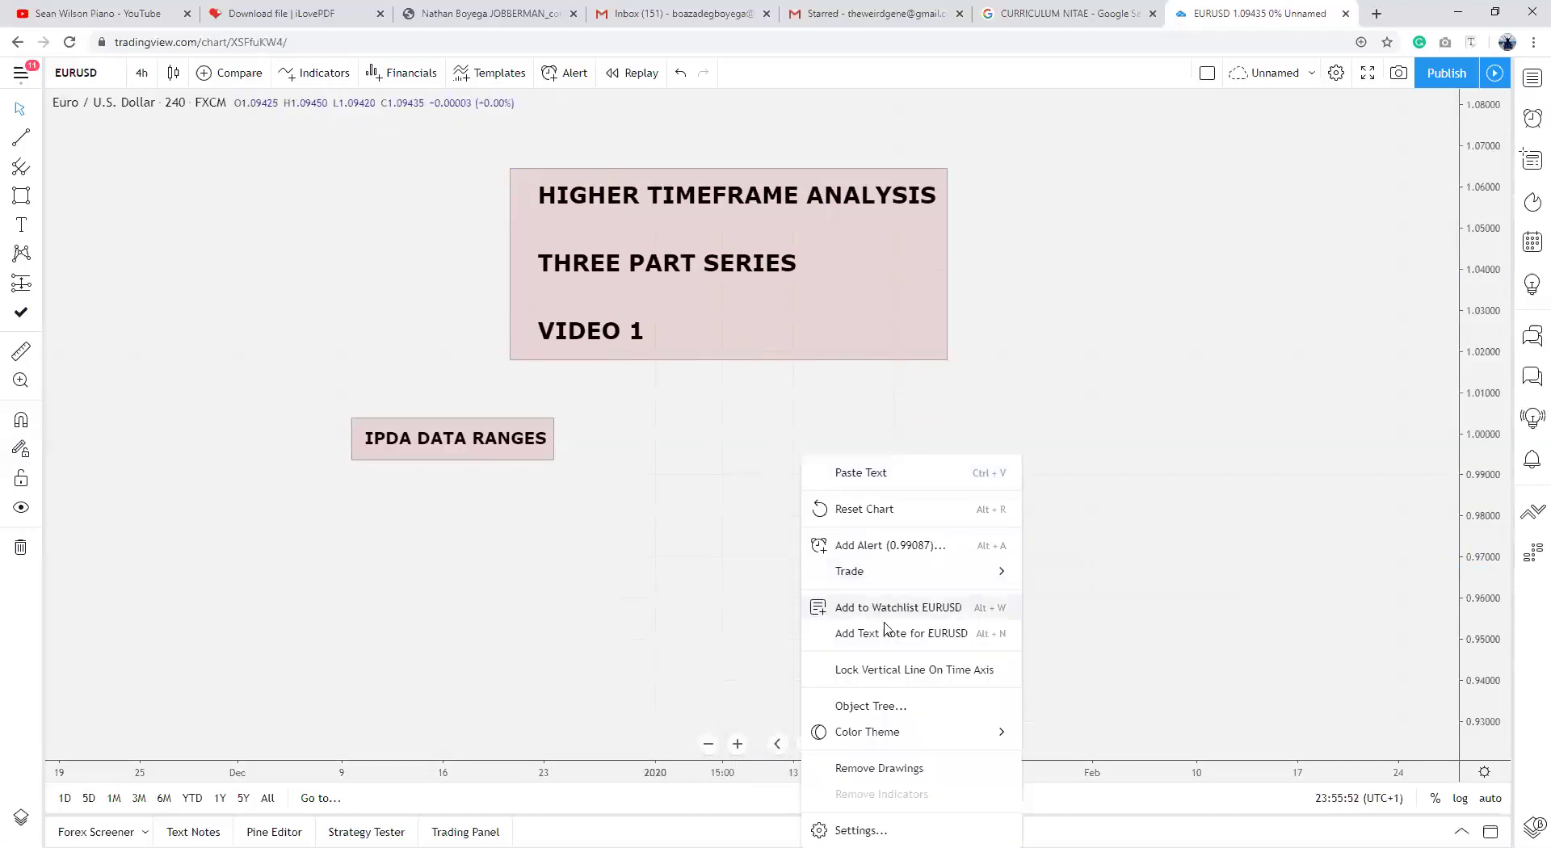
mouse_move(898, 732)
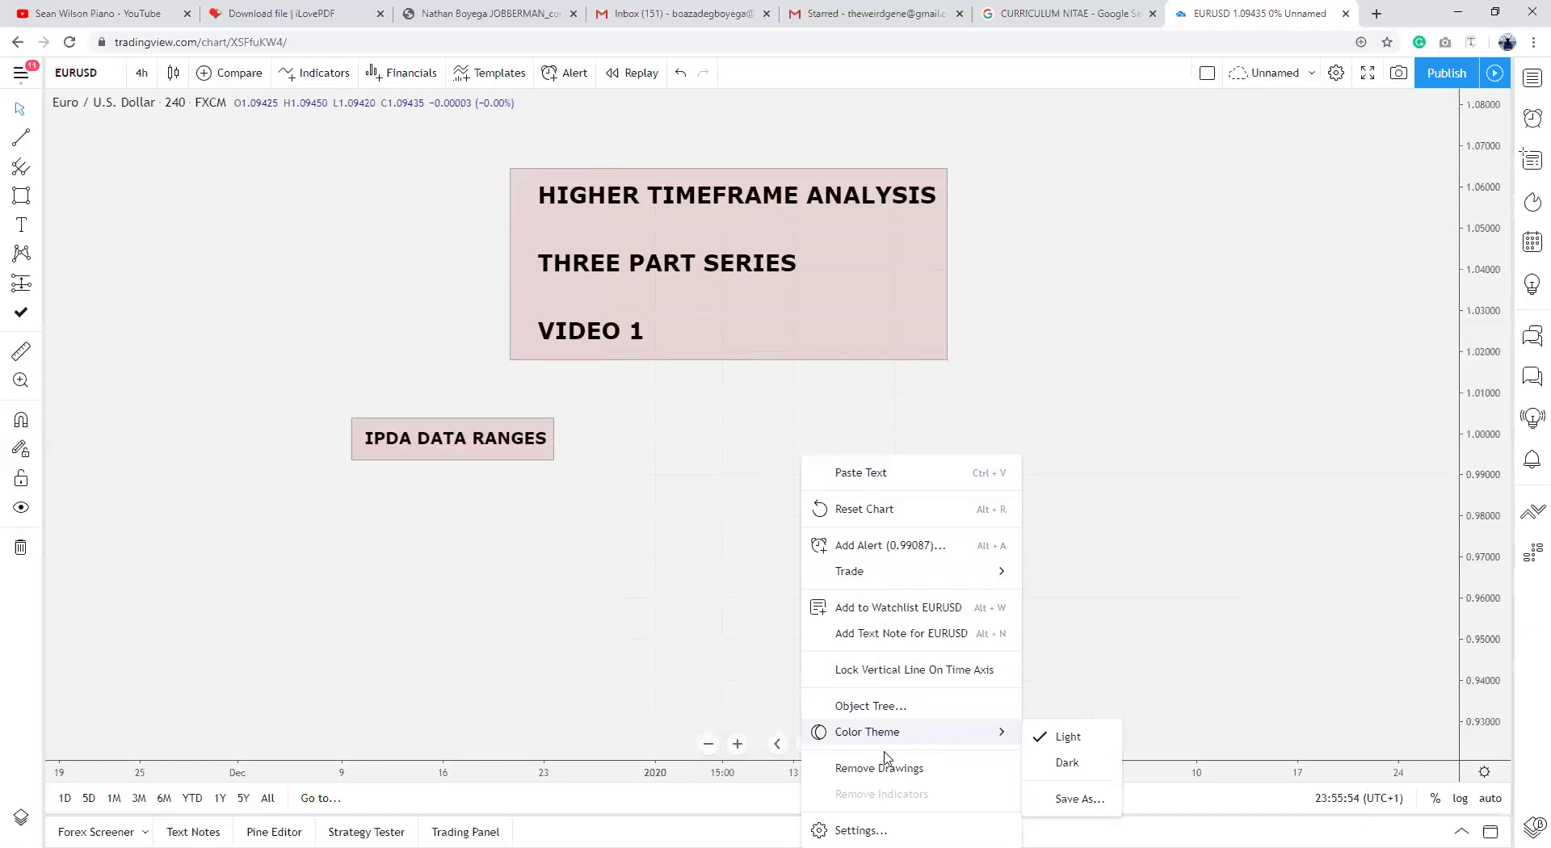
left_click(860, 768)
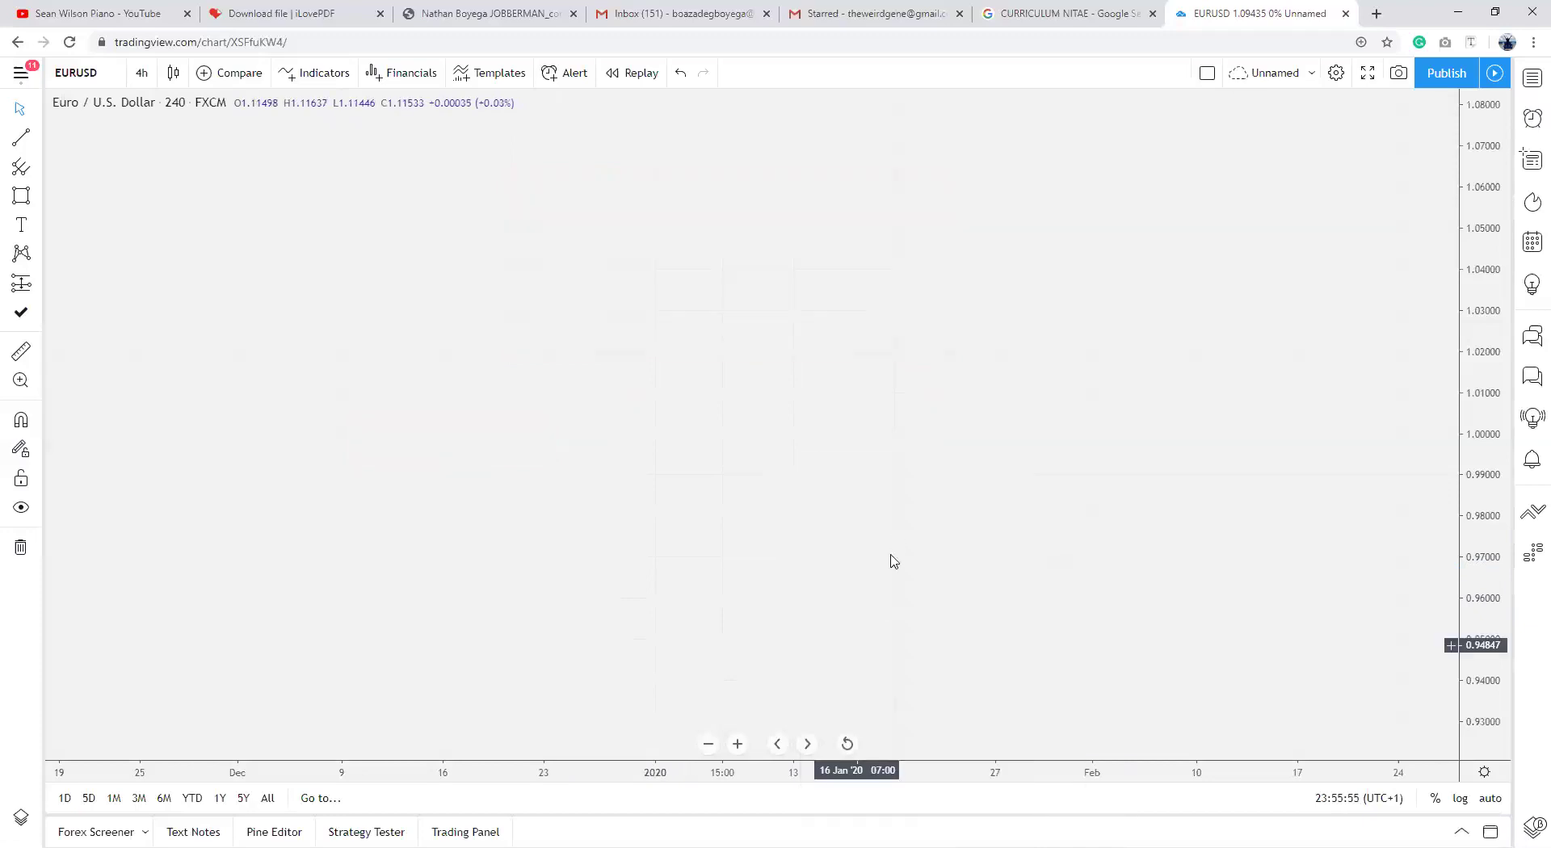
Step: Add EURUSD to the watchlist and reset the chart so the 4-hour candles are in view
right_click(889, 561)
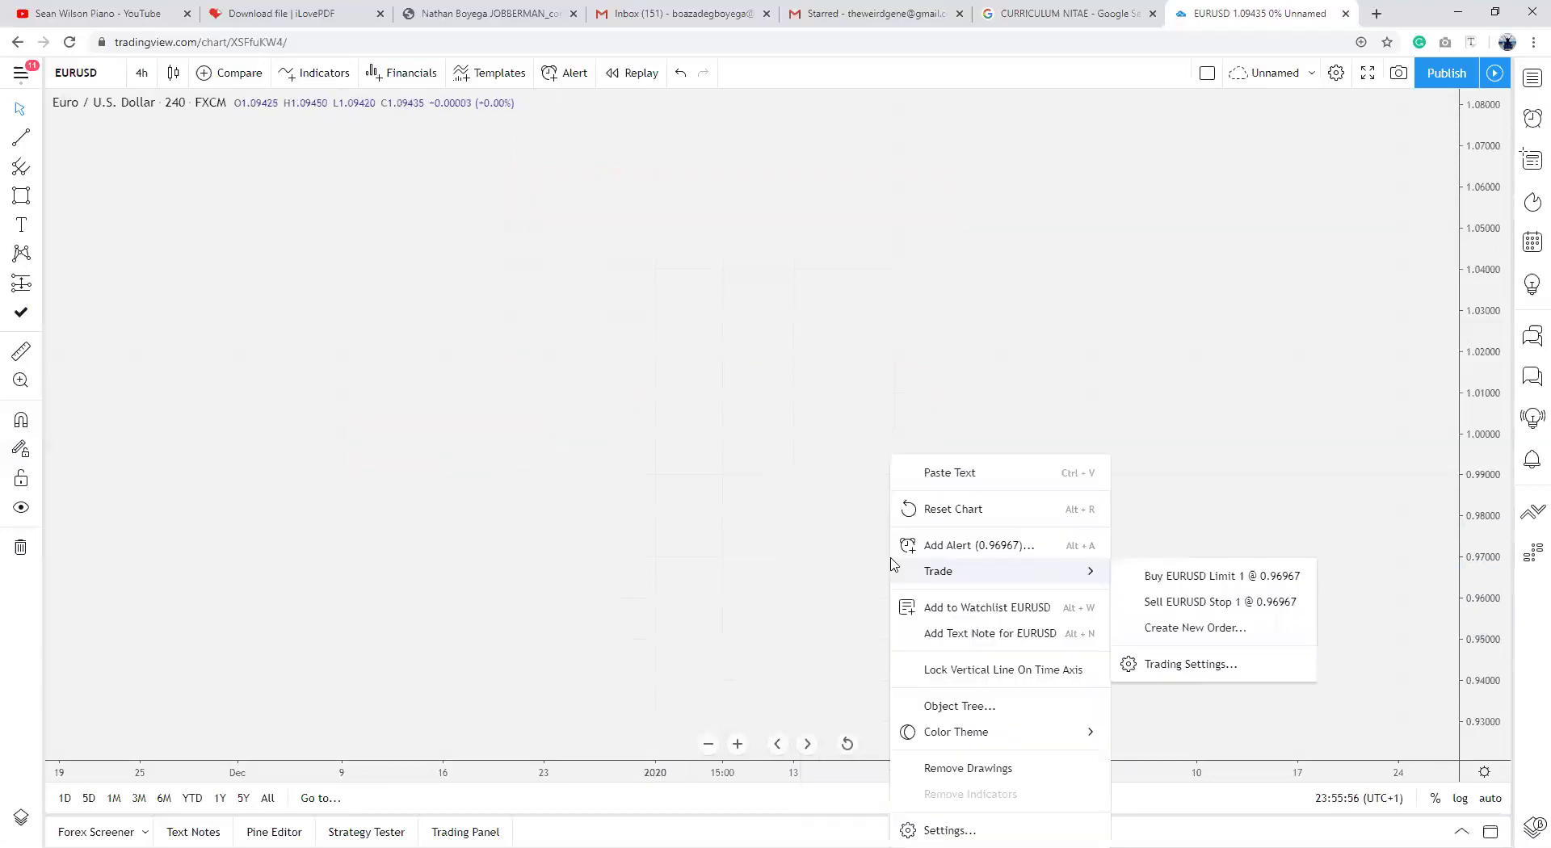
left_click(977, 618)
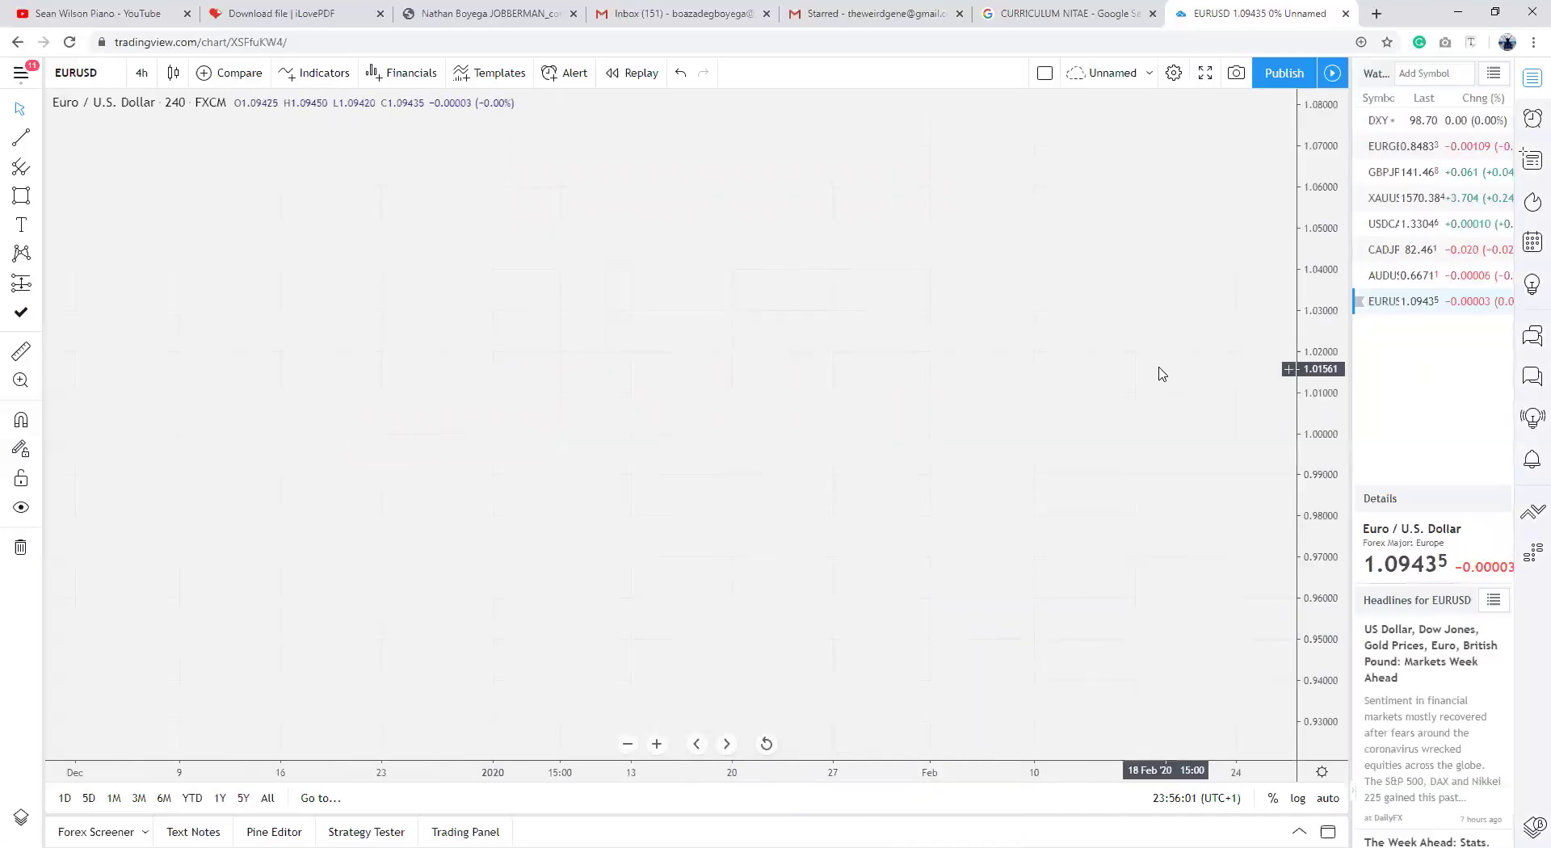
right_click(1075, 367)
left_click(1139, 418)
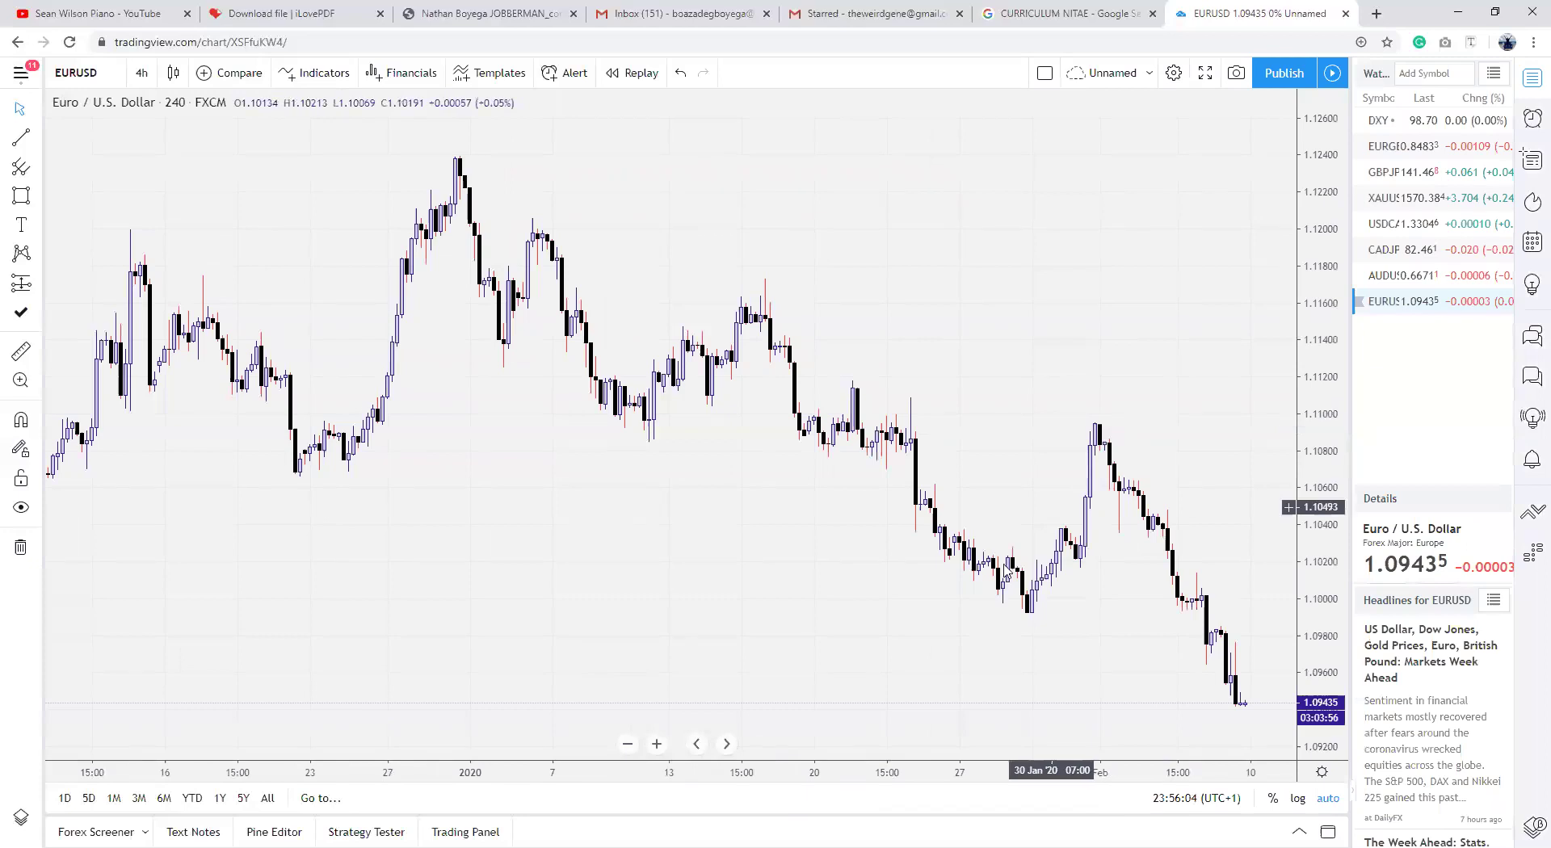
left_click(631, 745)
left_click(630, 745)
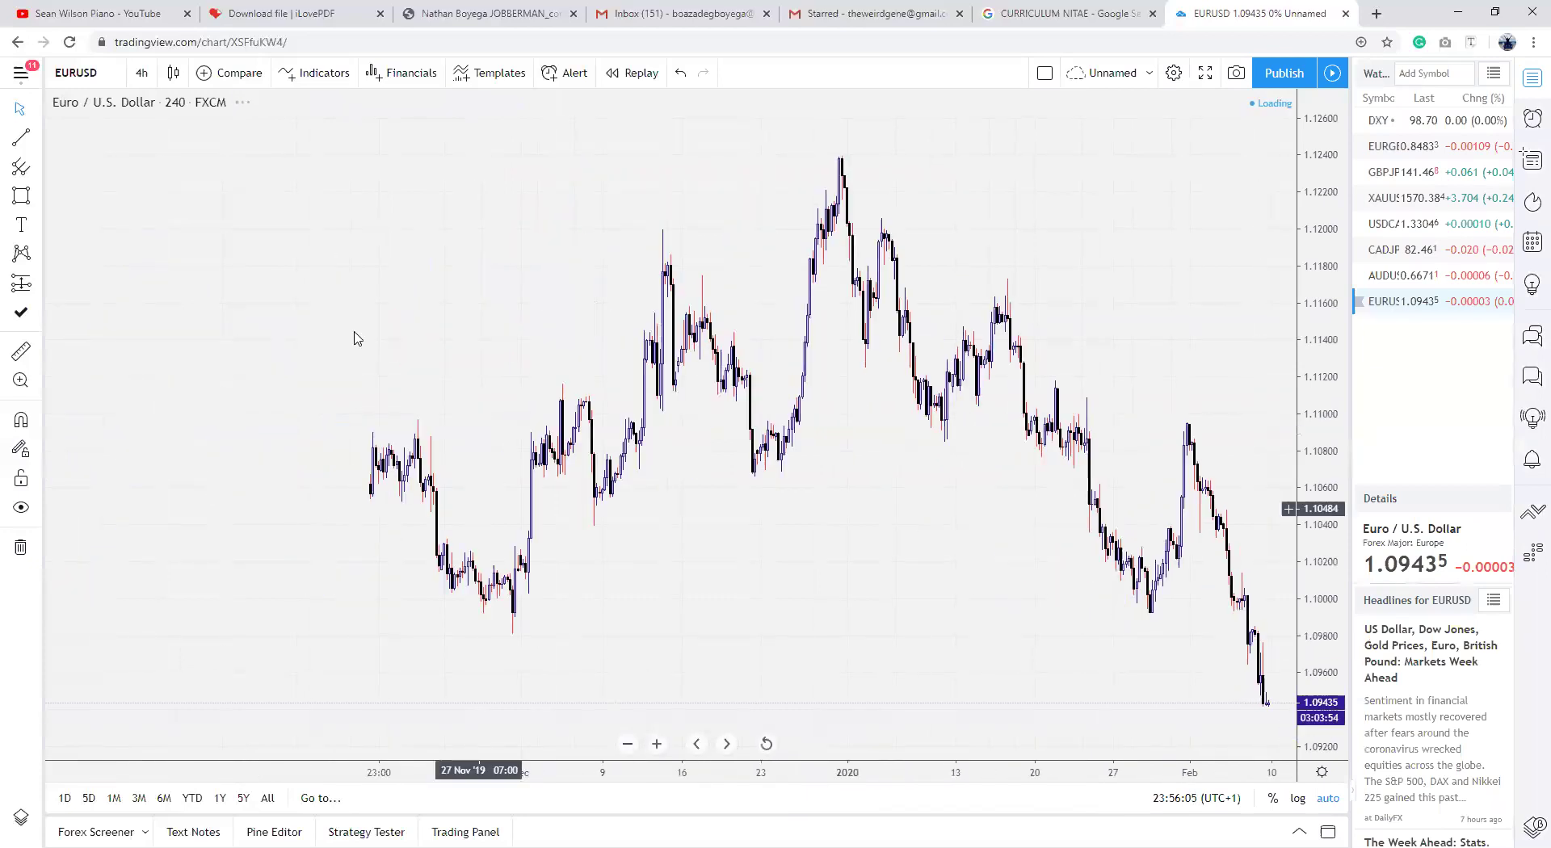
Step: Switch the EURUSD chart to the 1-day interval and hide the watchlist
left_click(144, 73)
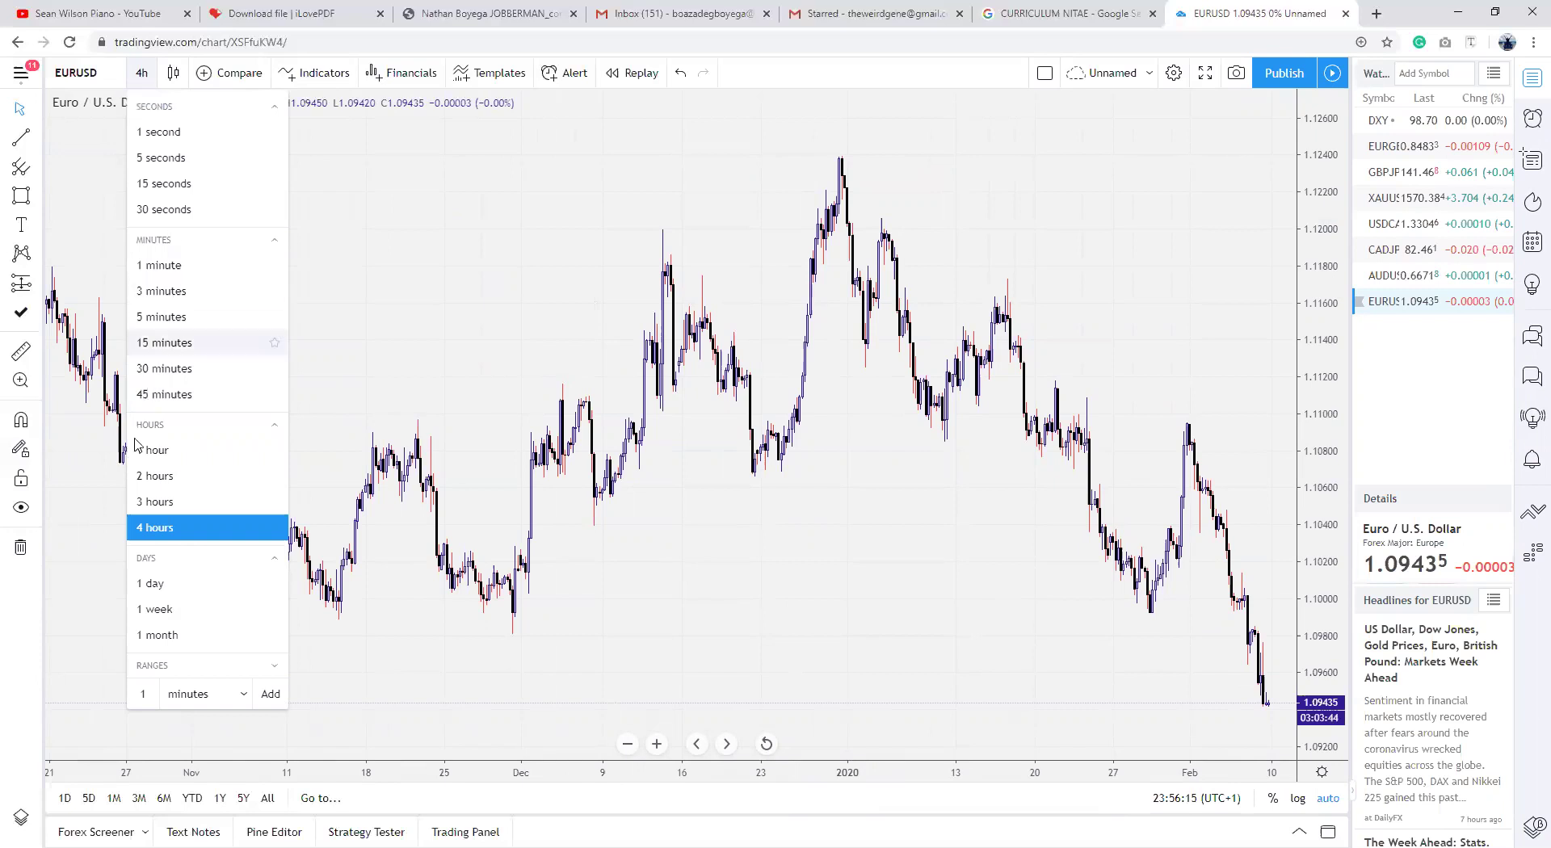
left_click(154, 583)
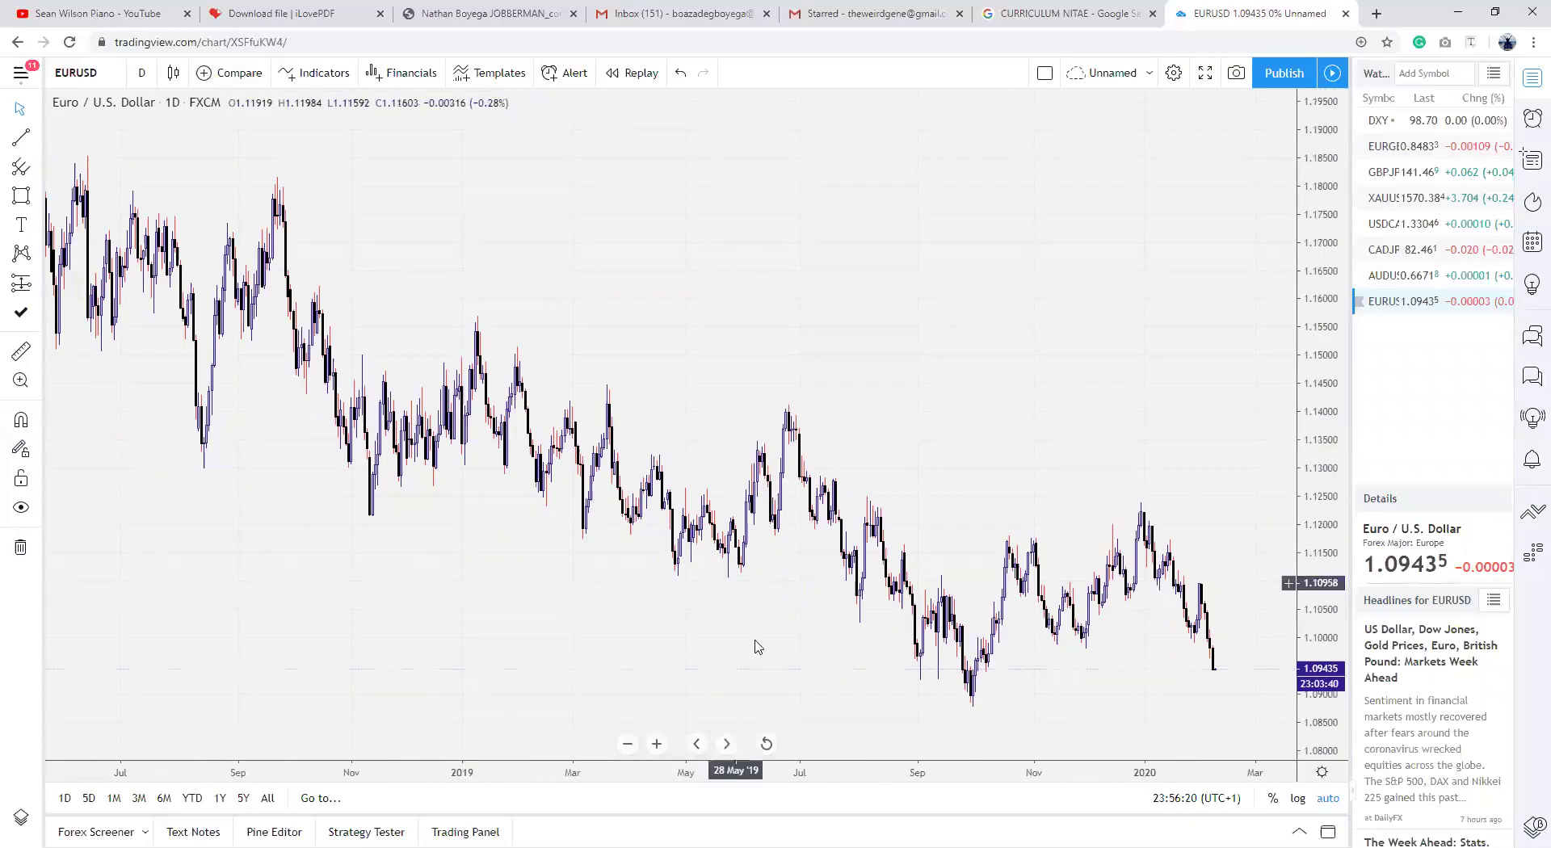
left_click(657, 744)
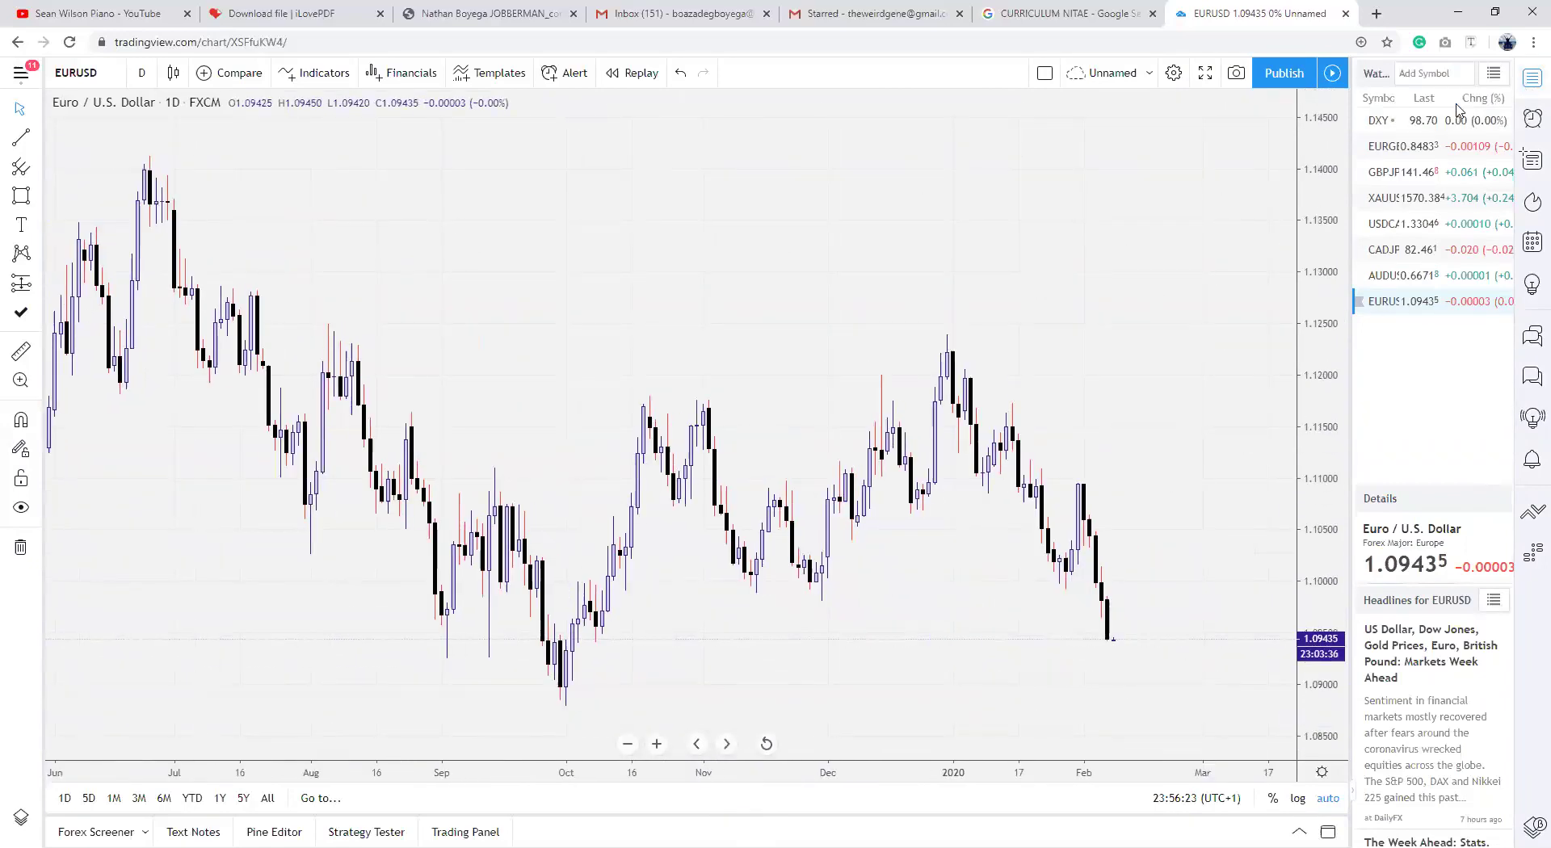
left_click(1527, 85)
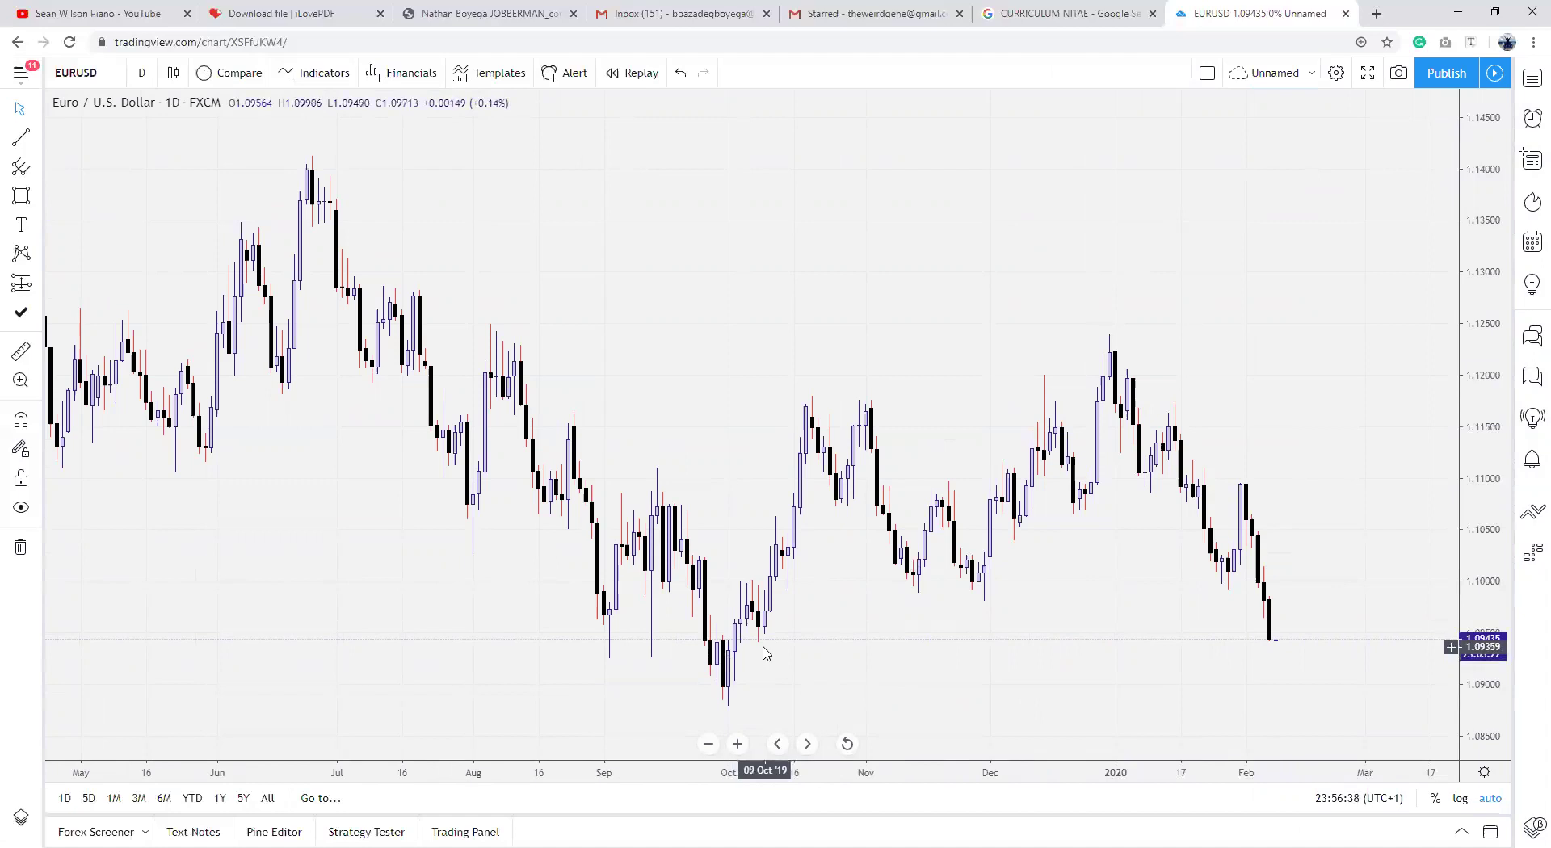
Step: Start bar replay on the daily chart from about 10 October 2019
left_click_drag(744, 654, 909, 656)
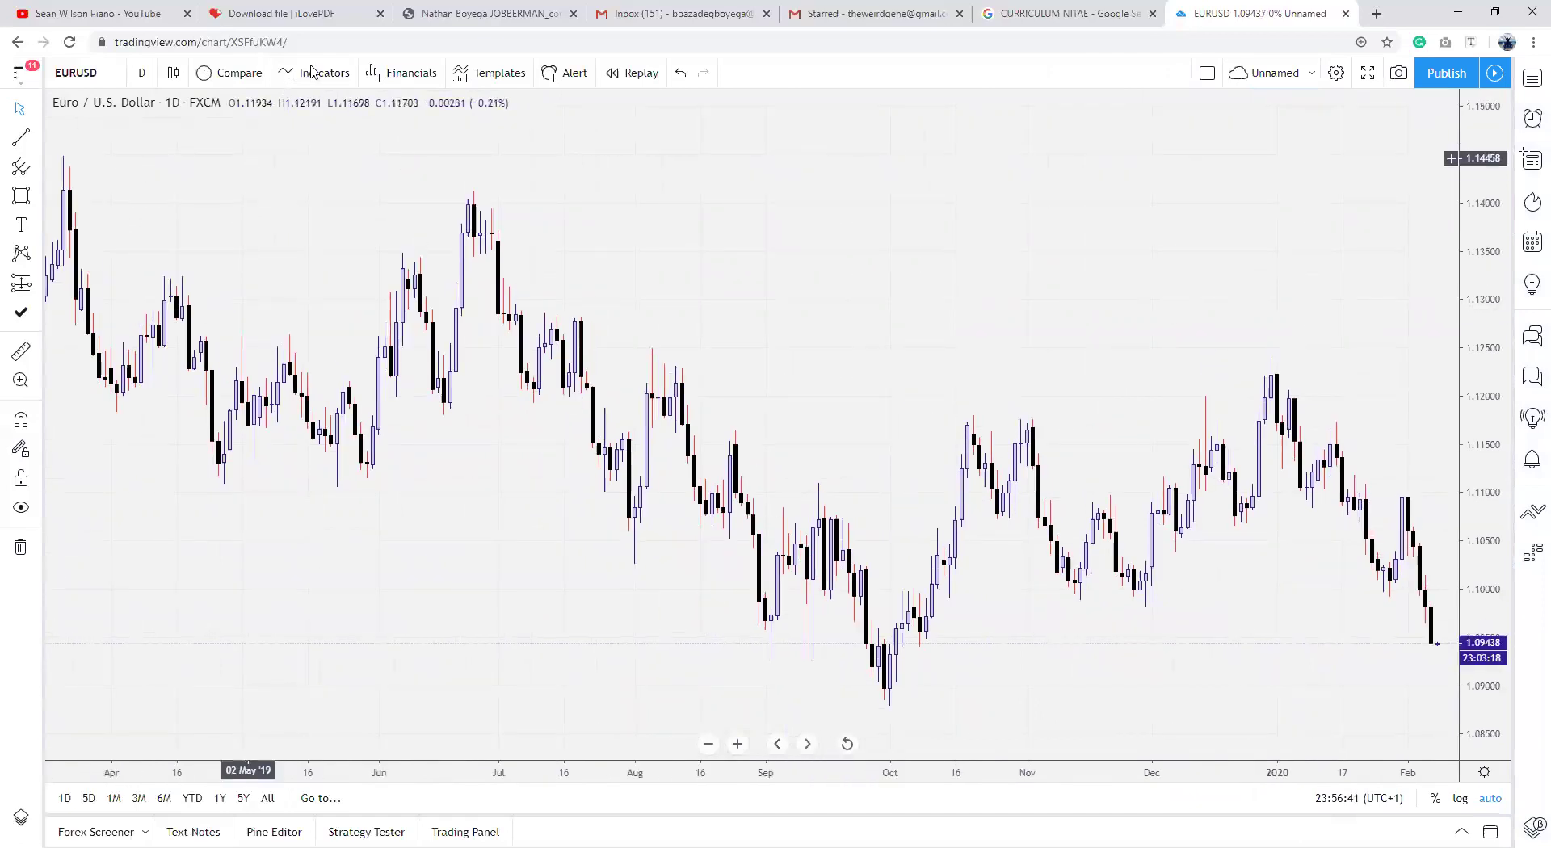
left_click(642, 74)
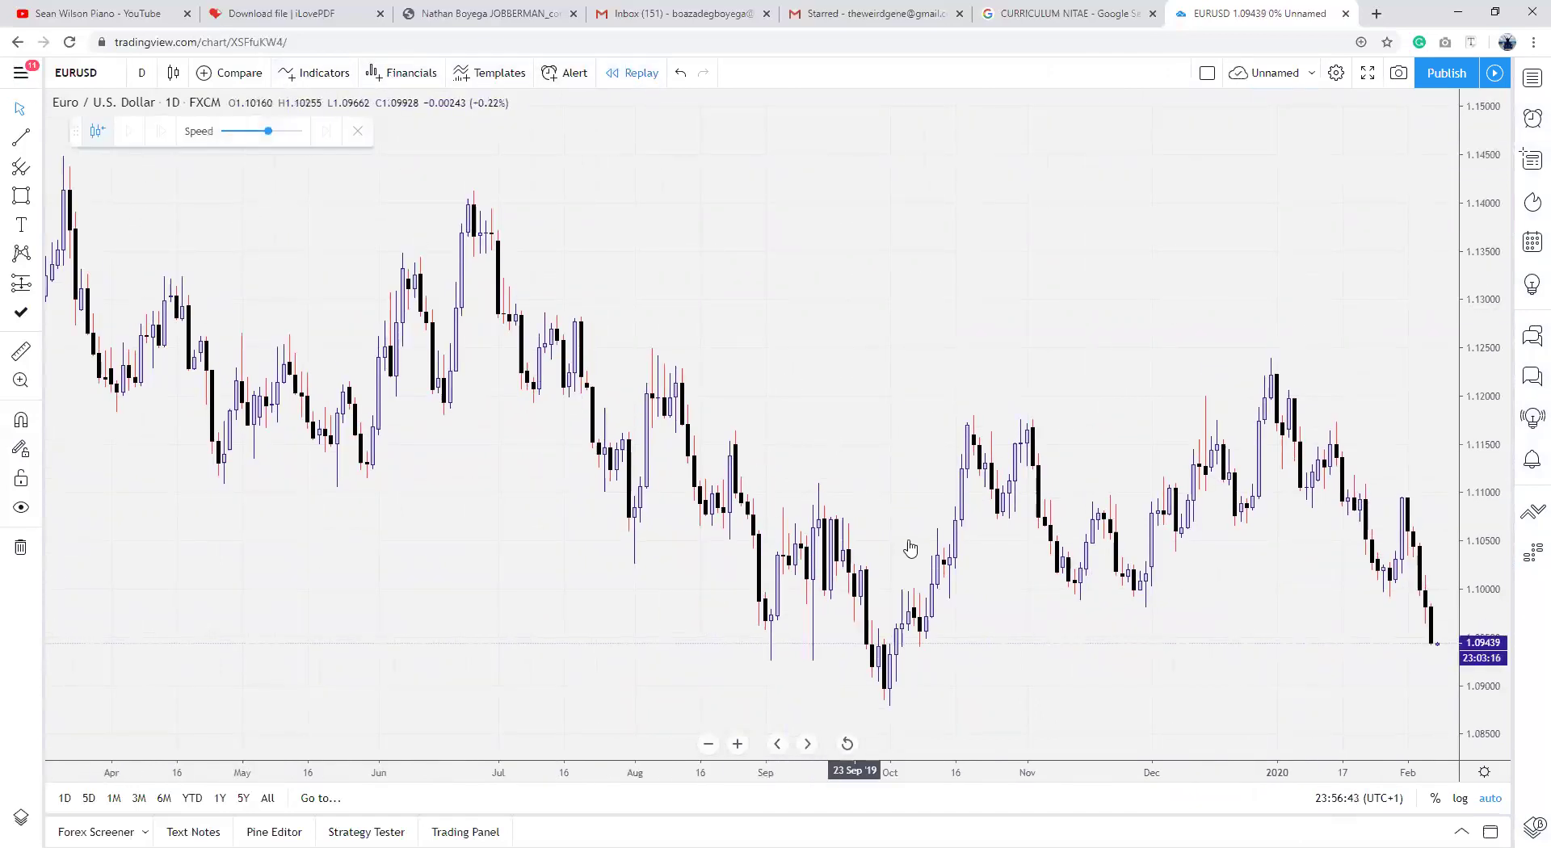
left_click(937, 565)
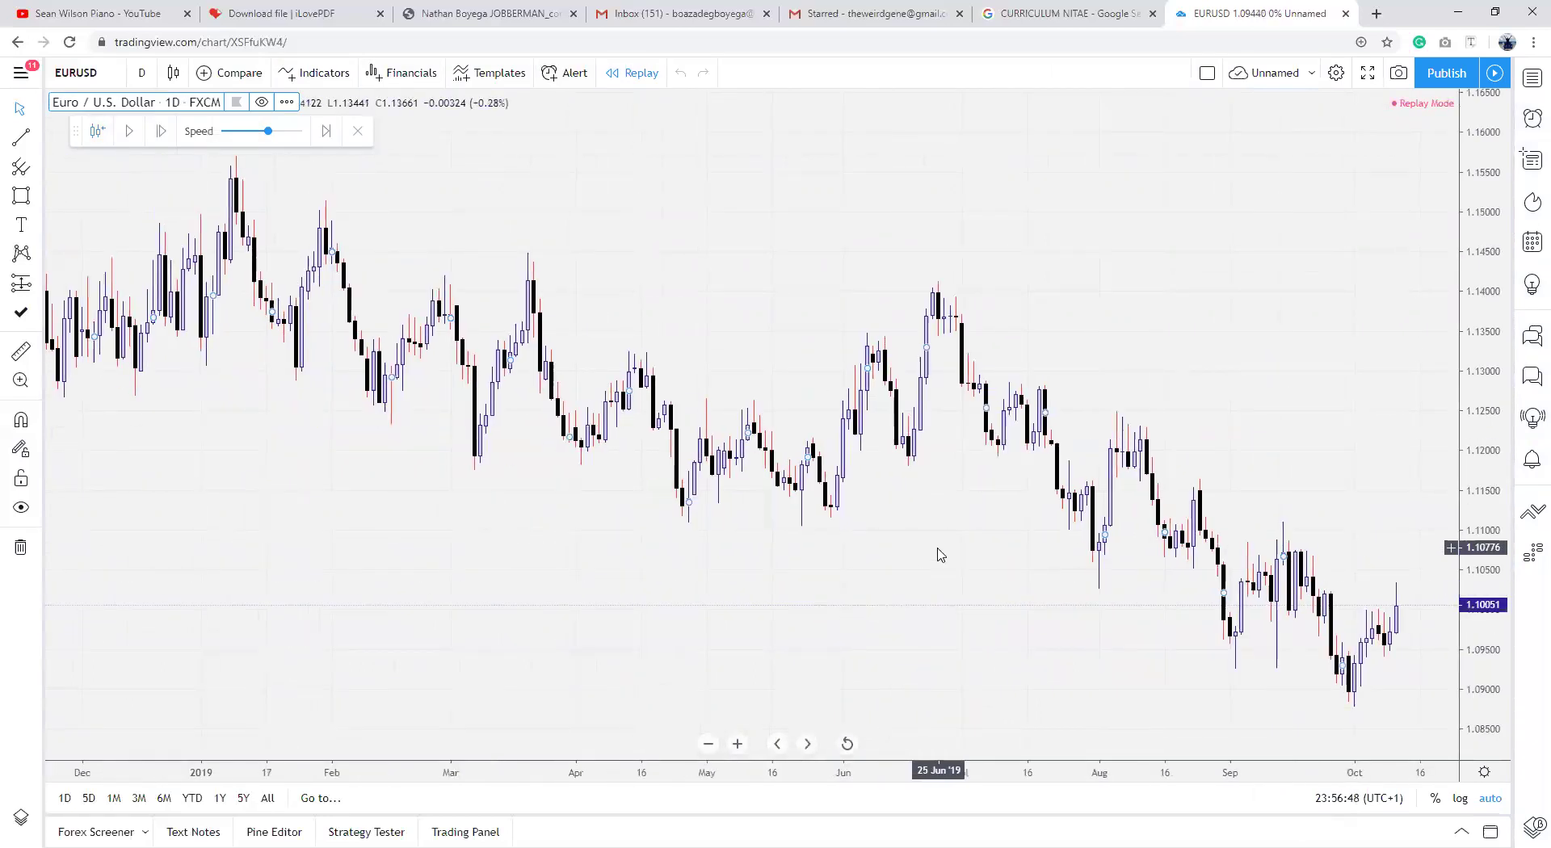
Step: Mark the 01 Oct '19 candle on the replay chart with a red vertical line
left_click(738, 744)
left_click(737, 744)
left_click_drag(854, 626, 550, 501)
left_click_drag(565, 570, 541, 623)
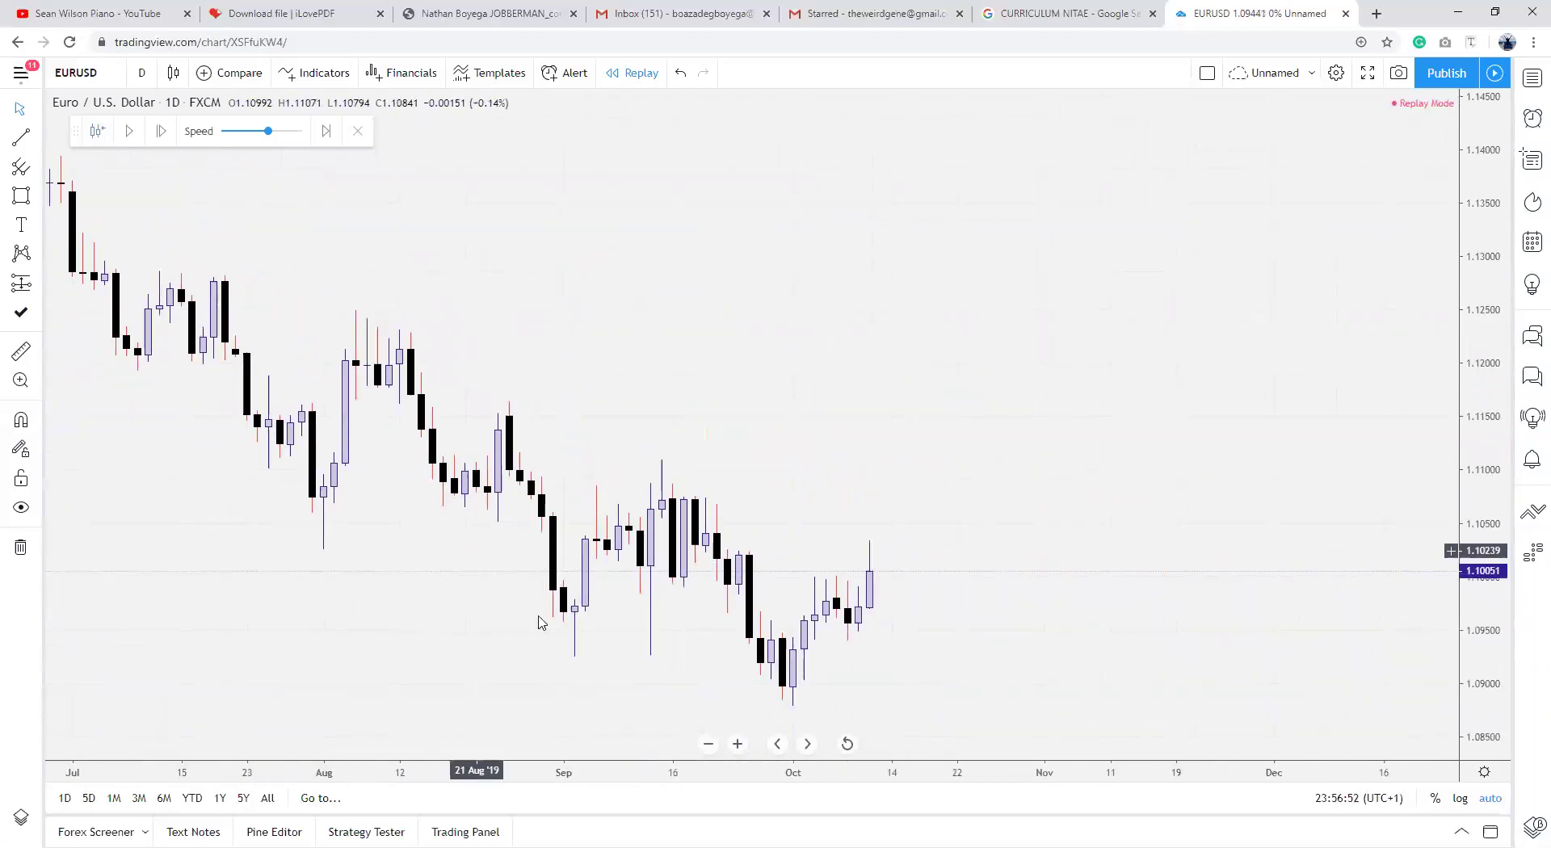
left_click(738, 744)
scroll(1000, 505, "up", 2)
scroll(792, 525, "left", 5)
scroll(792, 525, "left", 6)
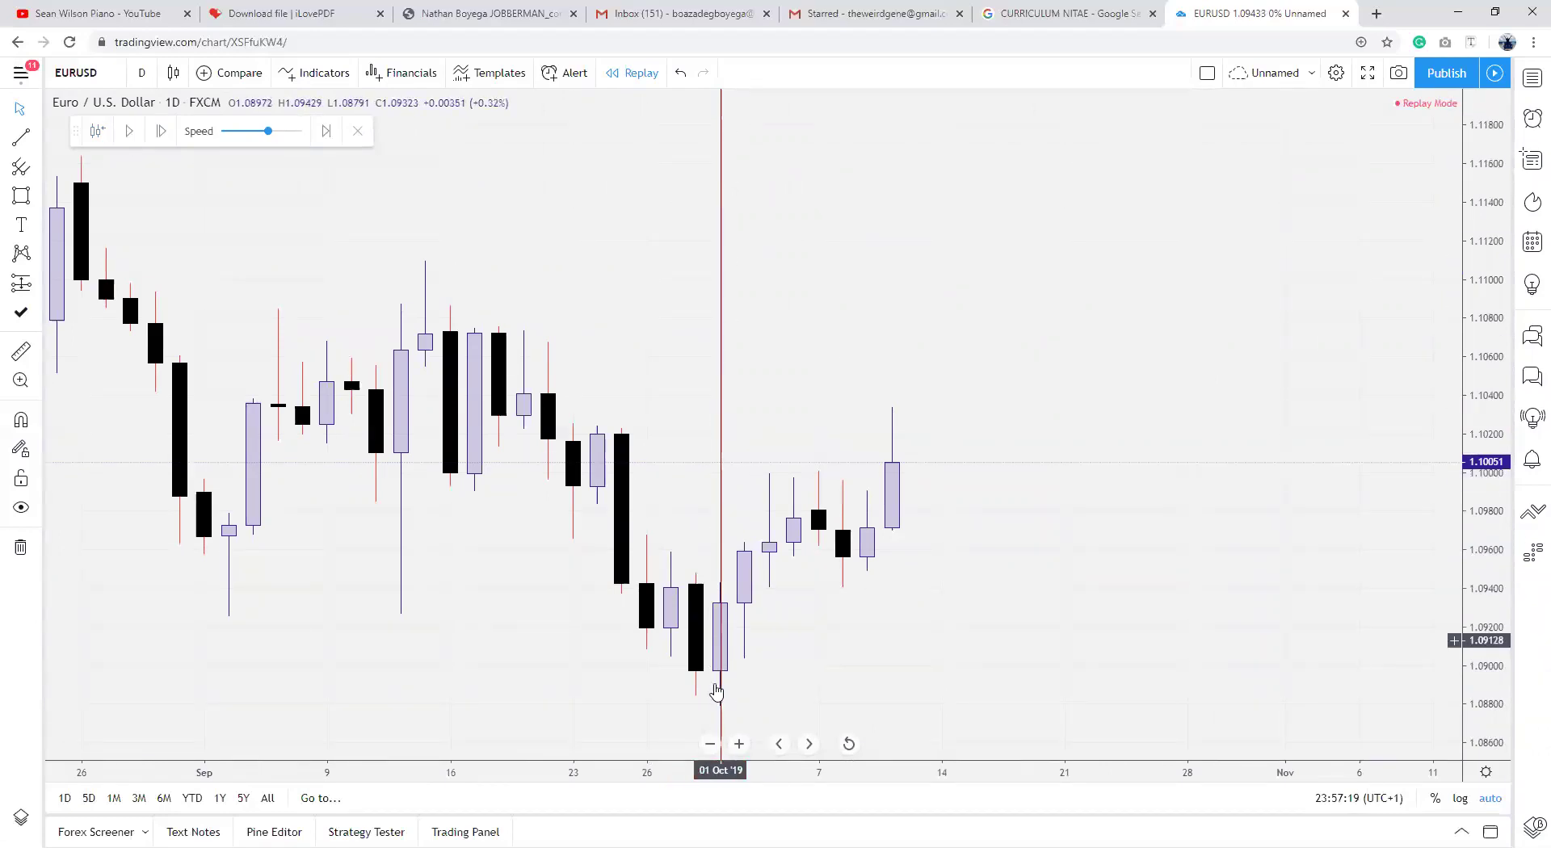
left_click(710, 744)
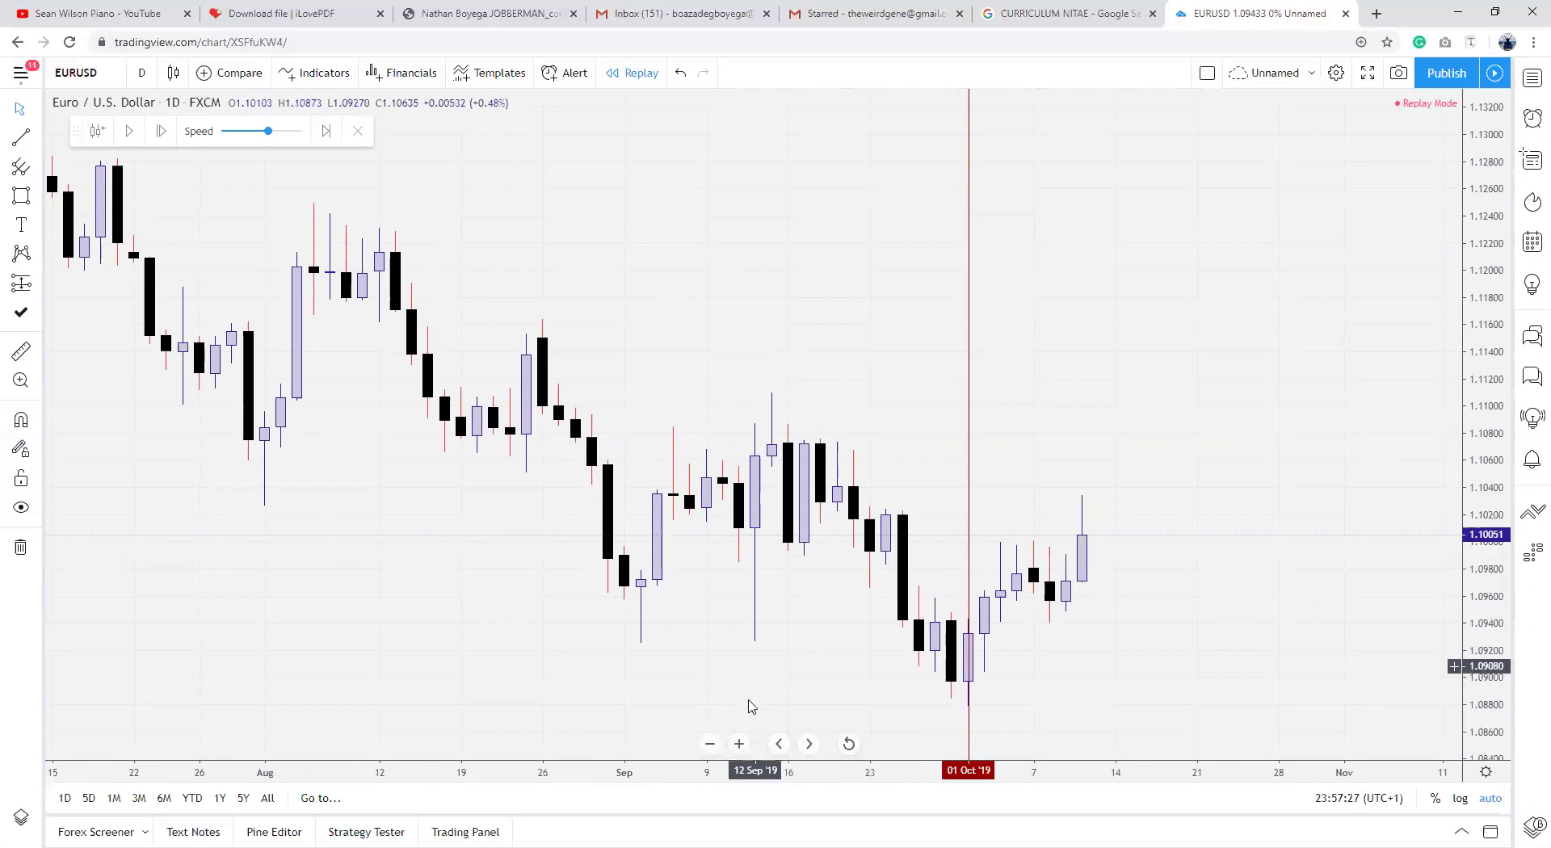
left_click(710, 744)
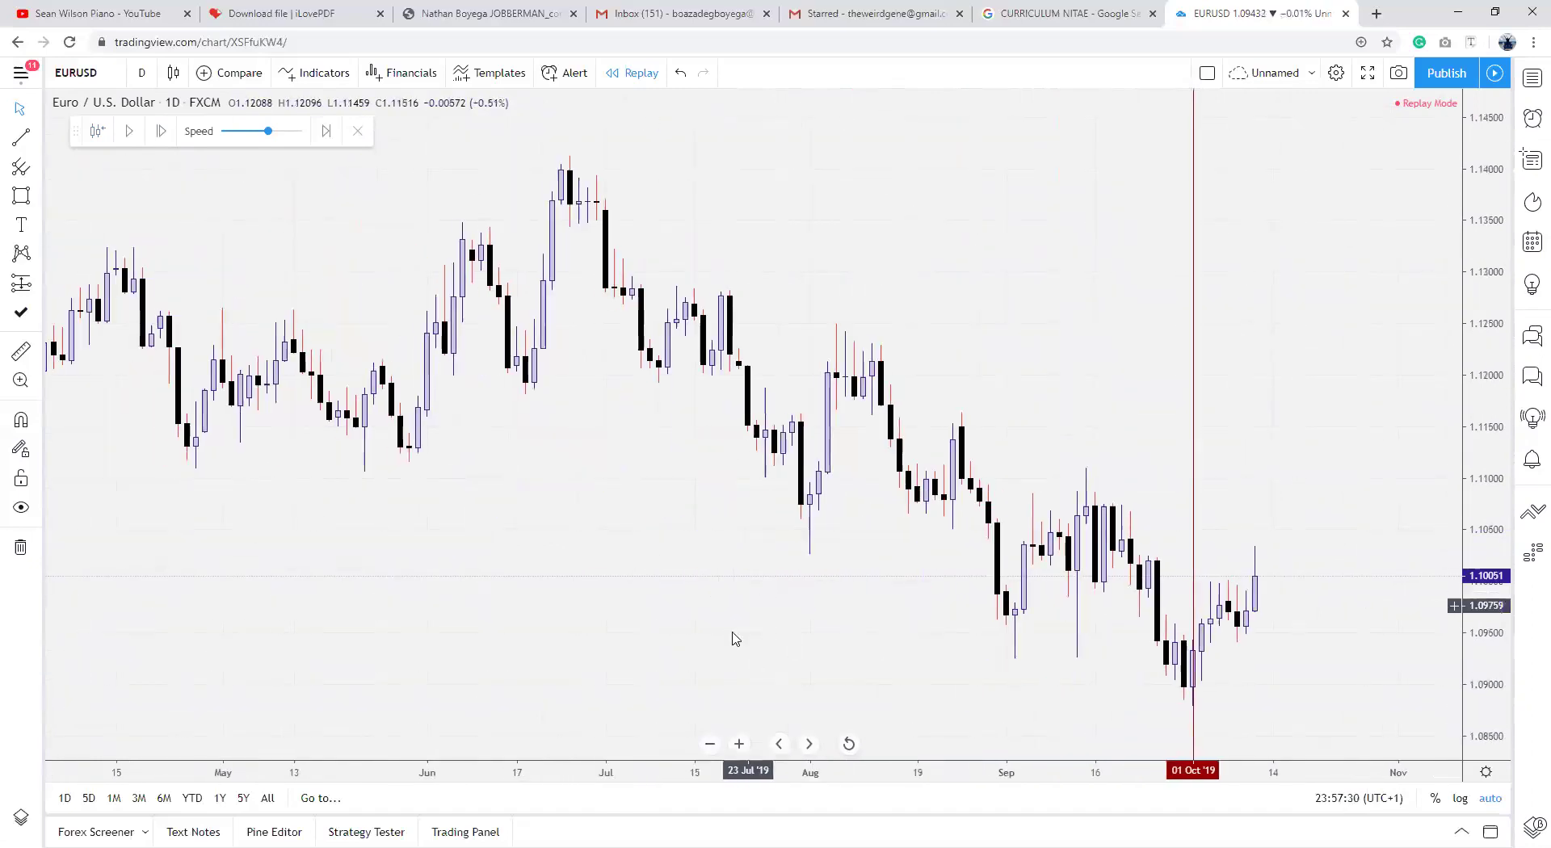
Step: Draw an arrow along the falling highs from 28 Jun '19 to 18 Oct '19 and delete it
left_click(38, 142)
left_click(81, 368)
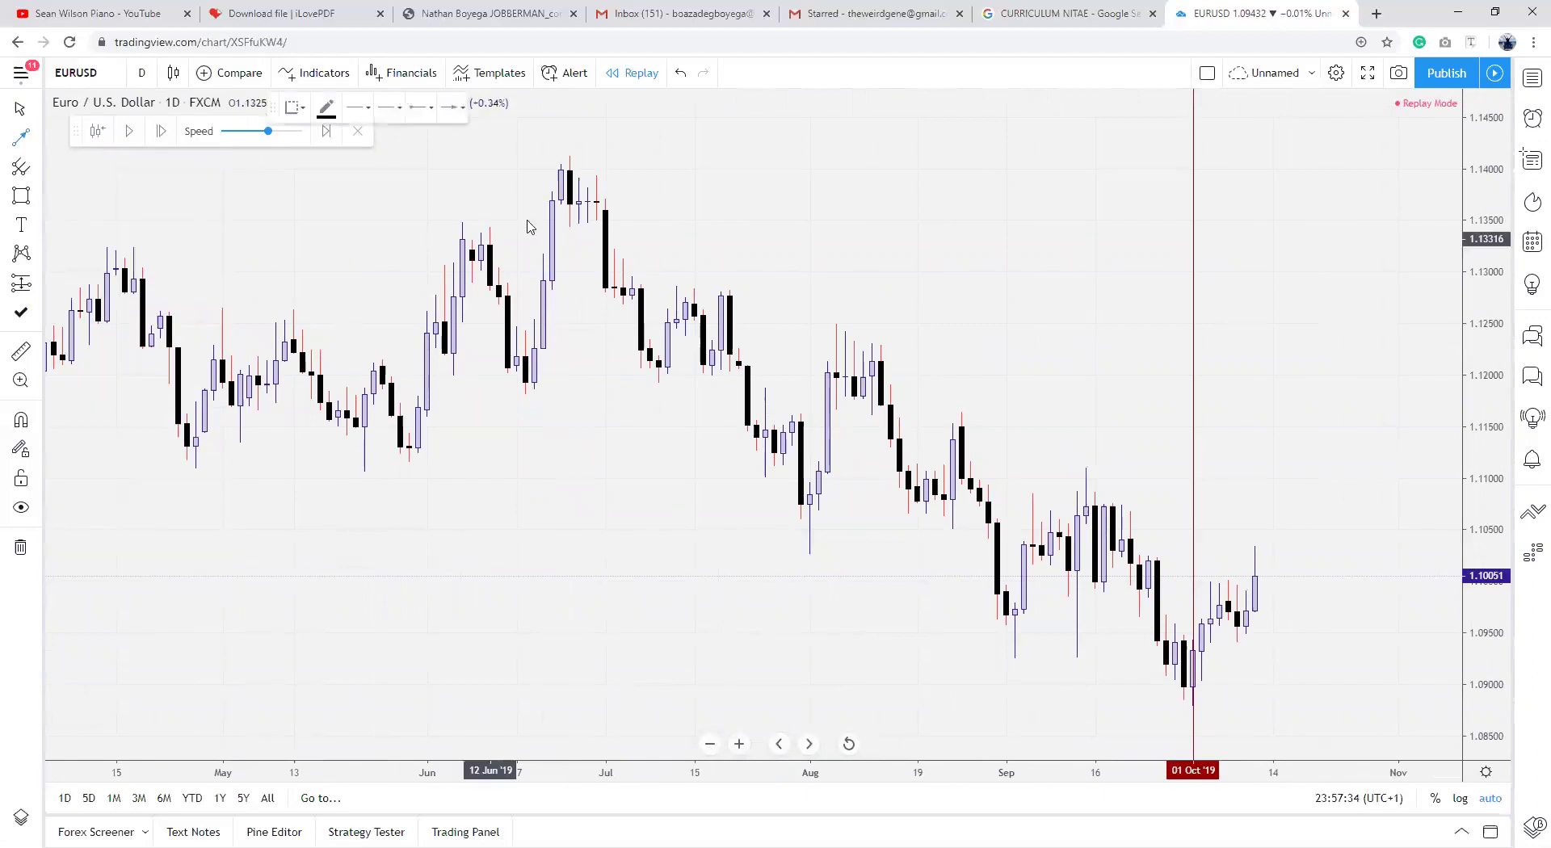
left_click(618, 182)
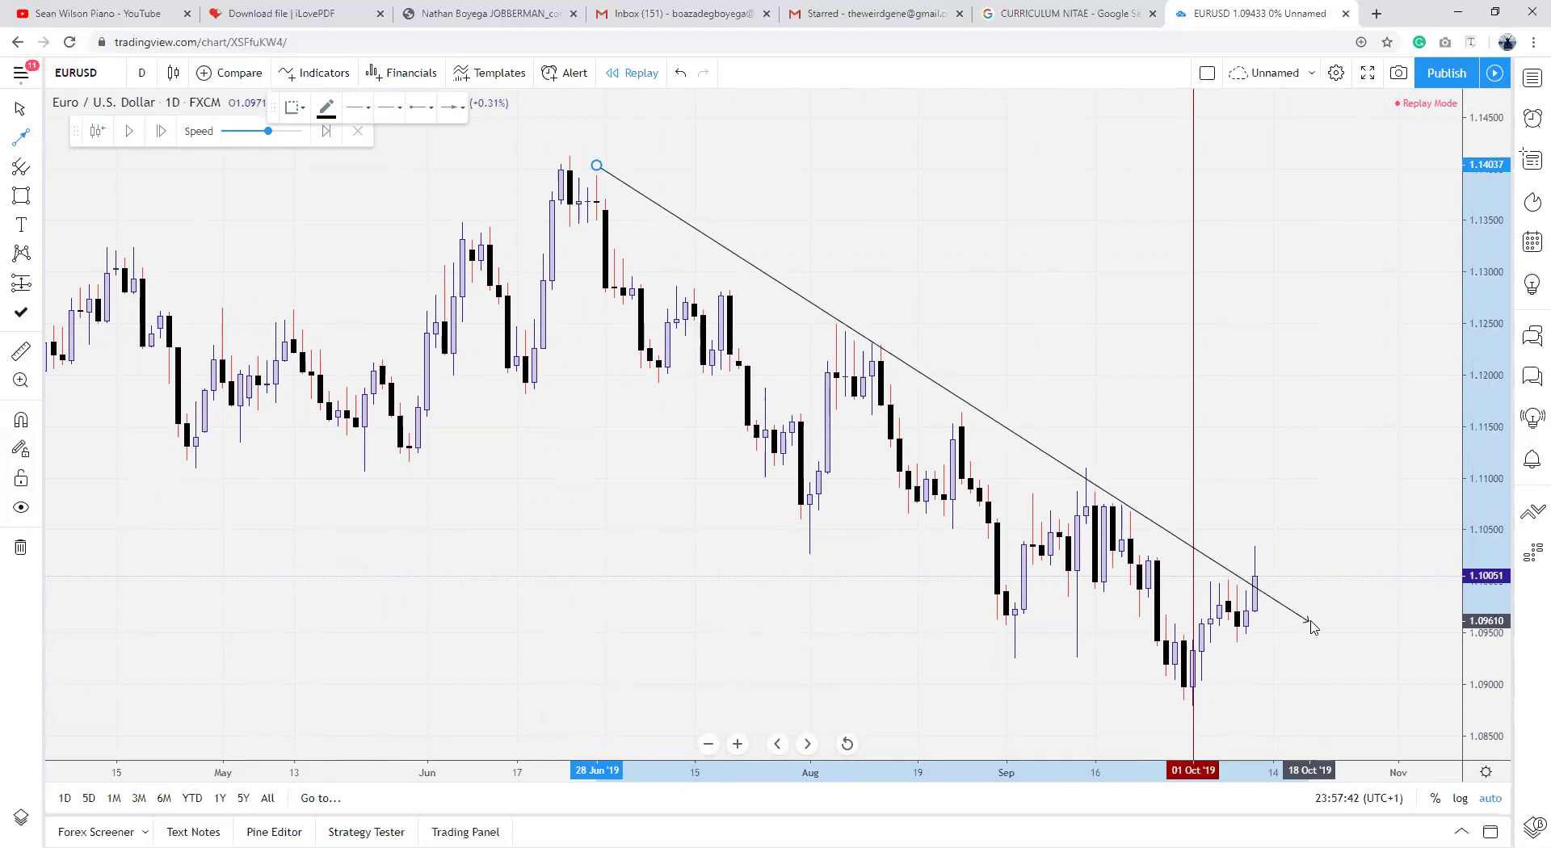
left_click(1310, 623)
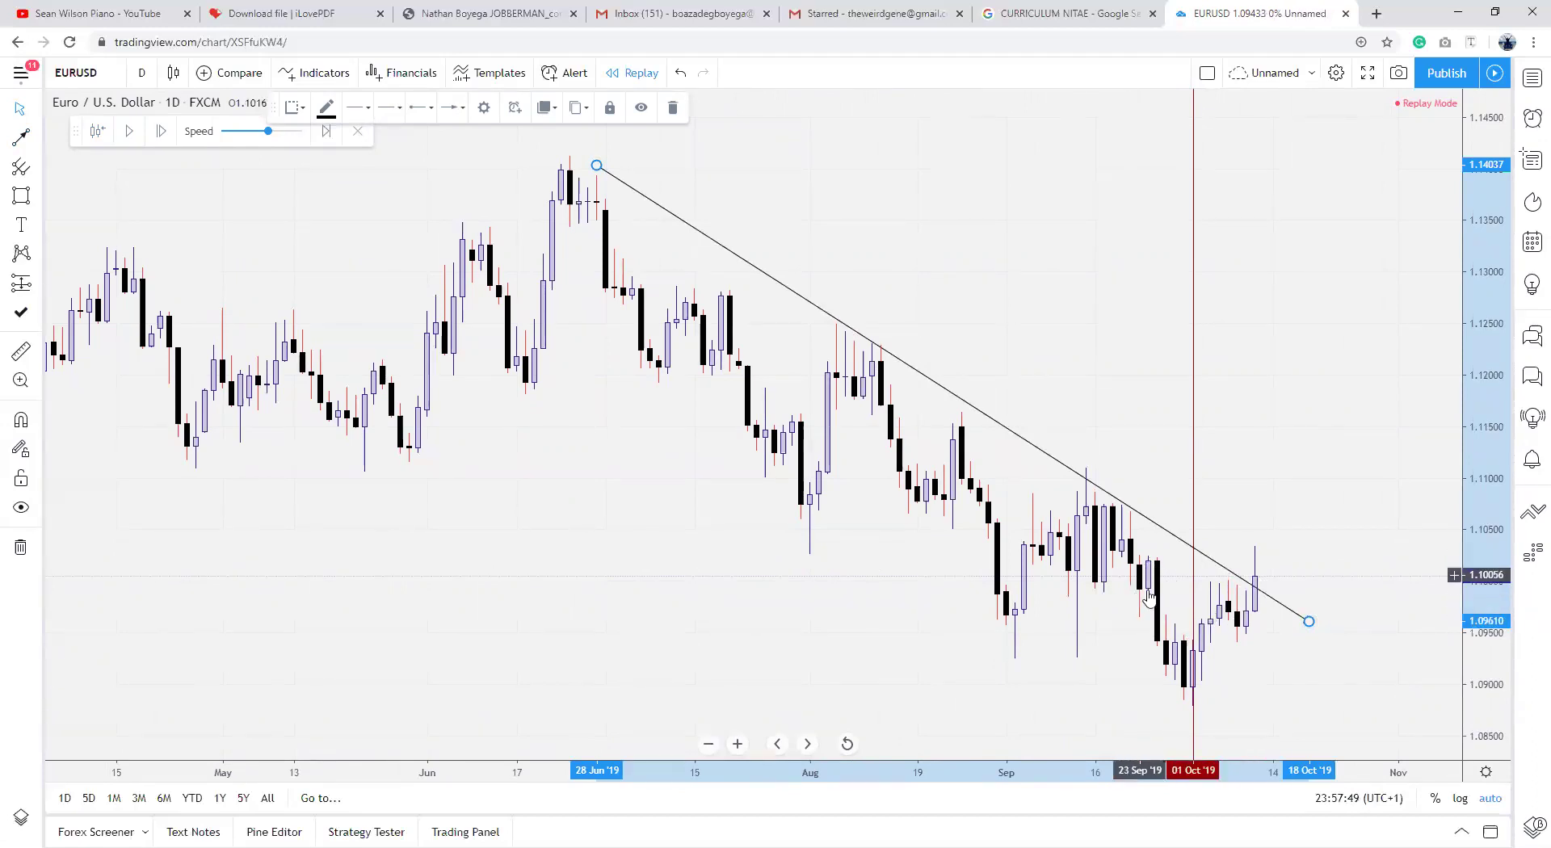
left_click(738, 744)
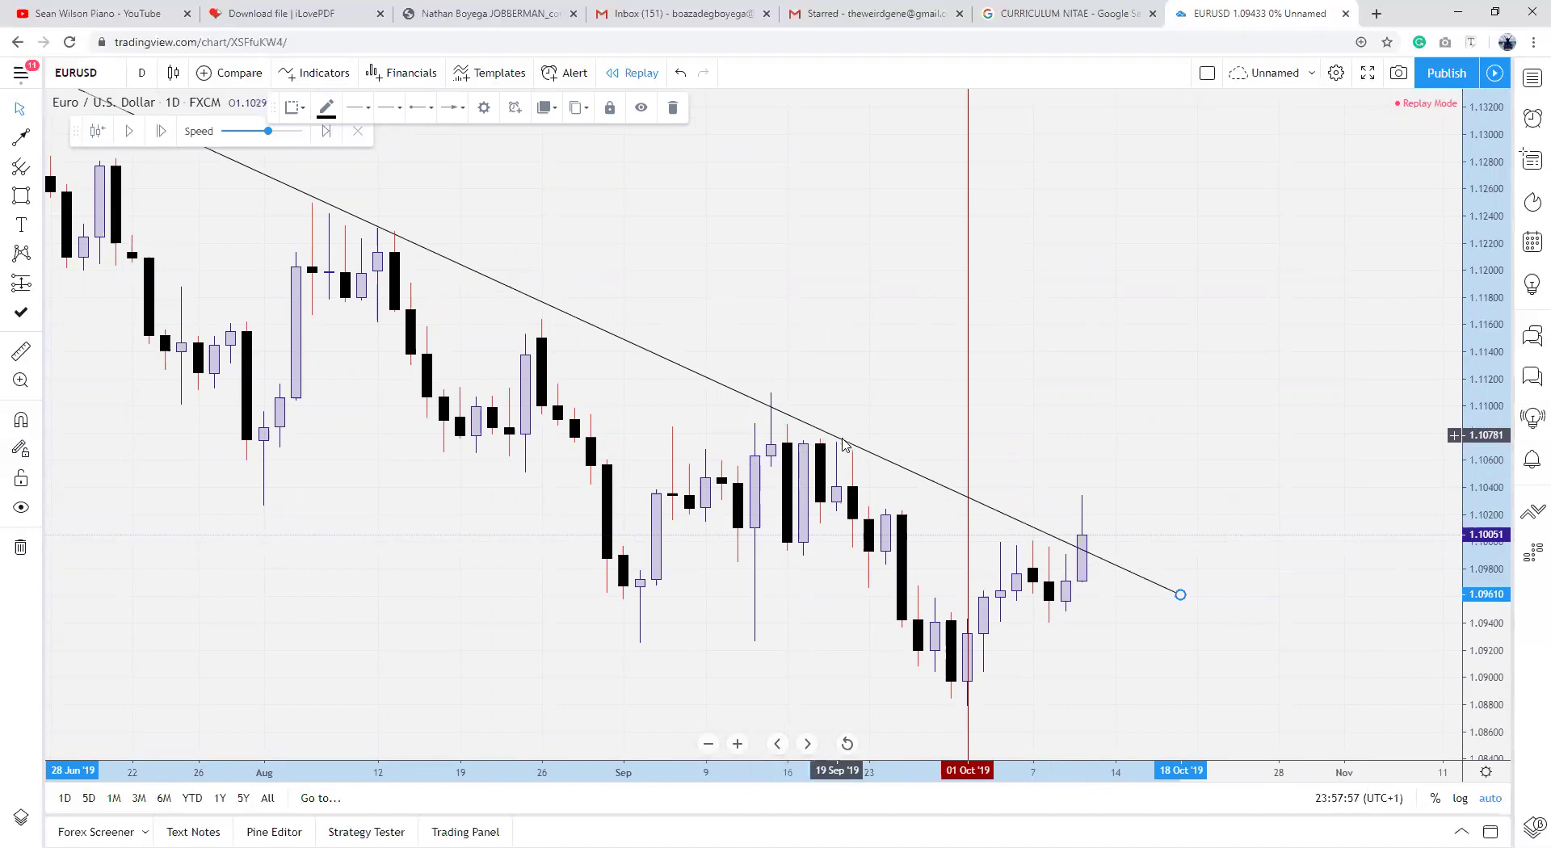
left_click(672, 109)
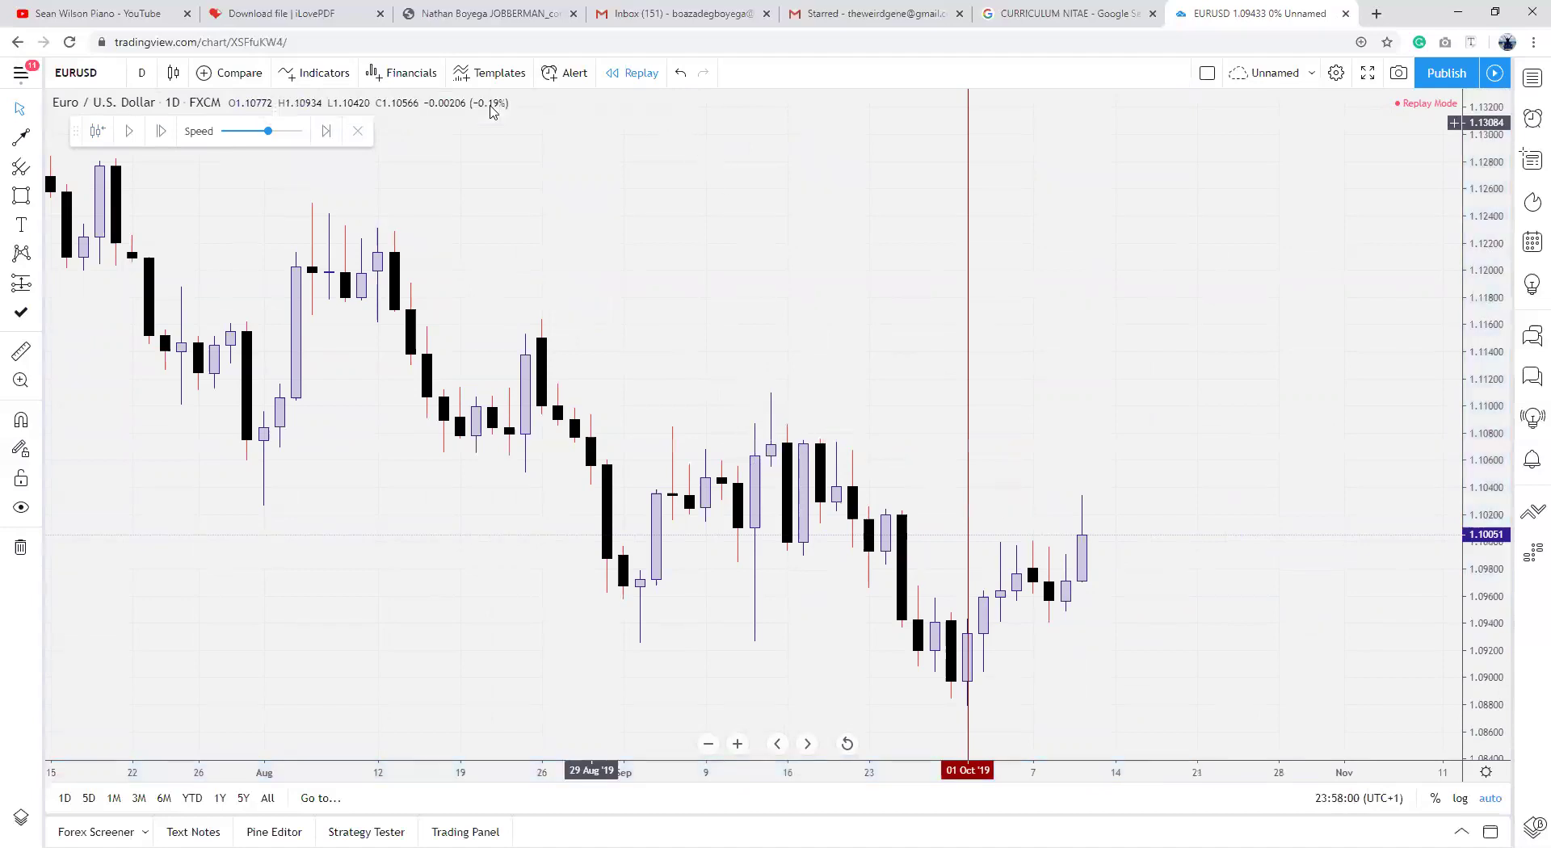
Step: Draw a blue horizontal ray at 1.10728 starting from the 30 Aug '19 candle
left_click(37, 137)
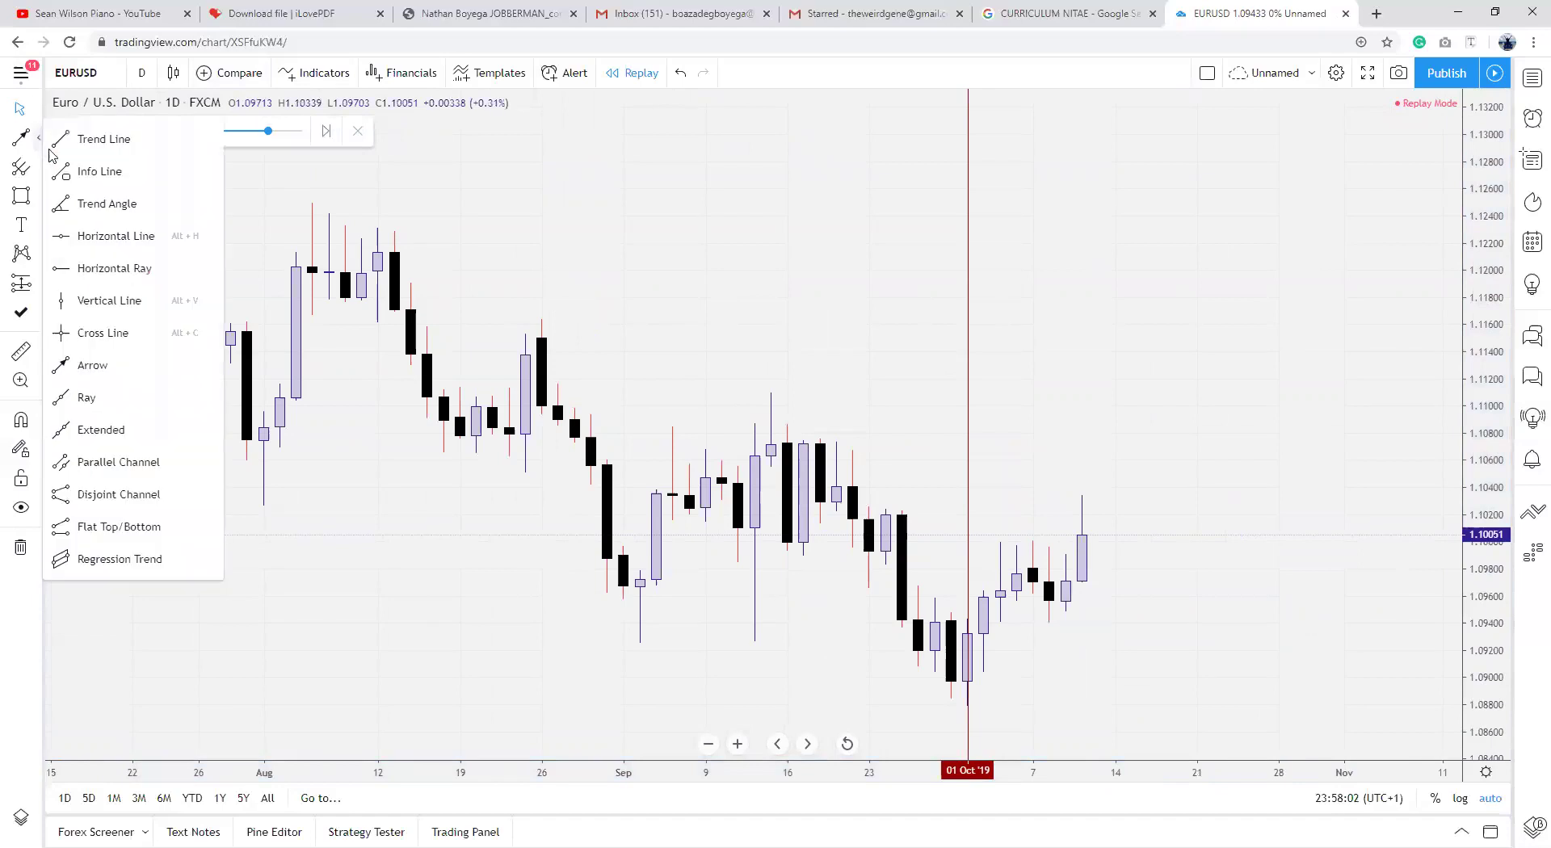
left_click(81, 270)
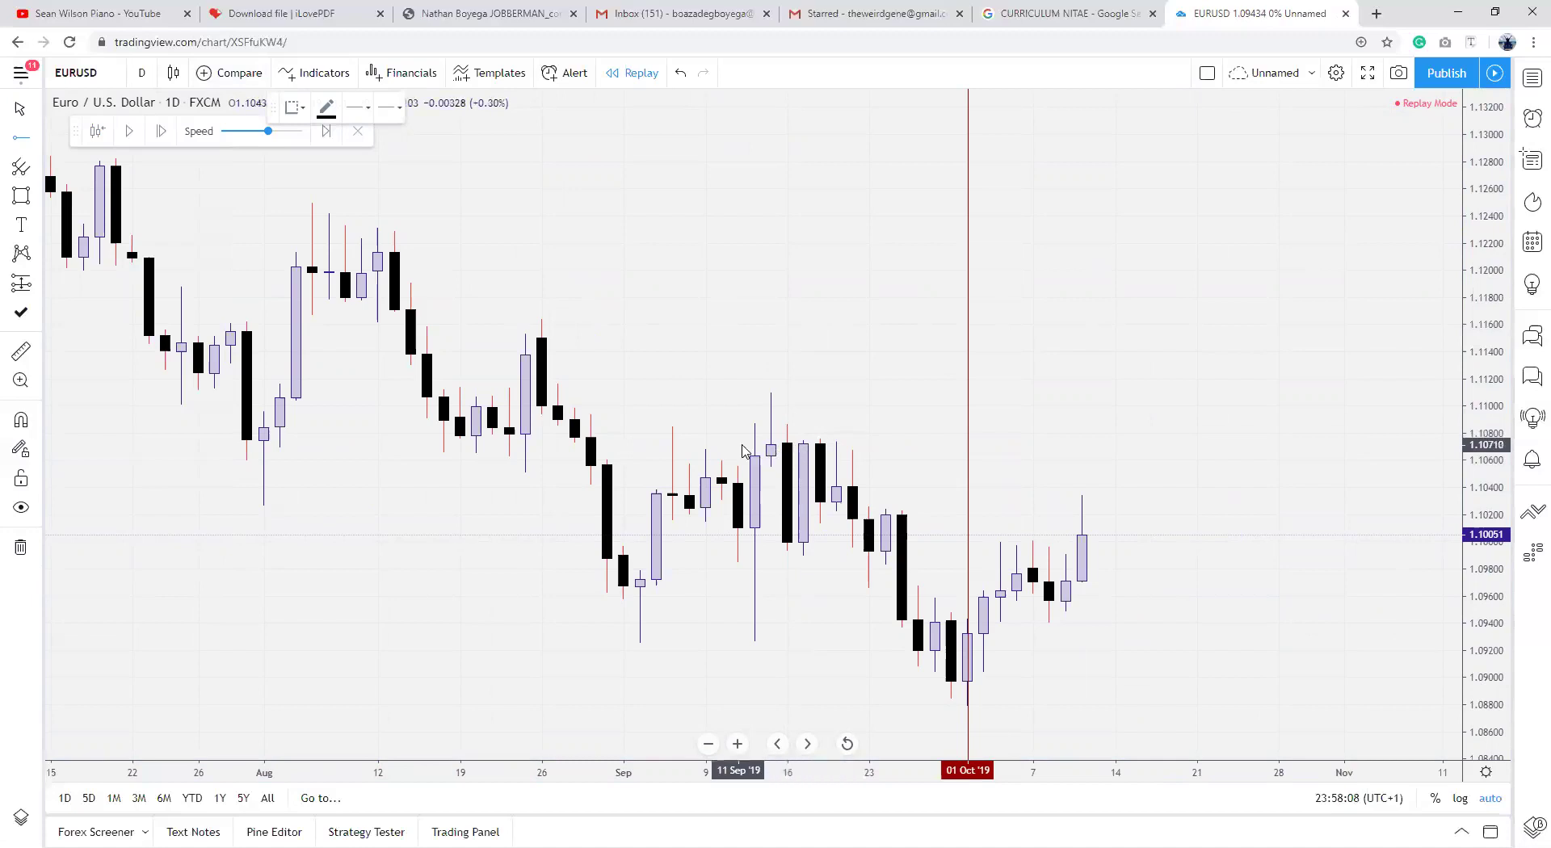
left_click(594, 441)
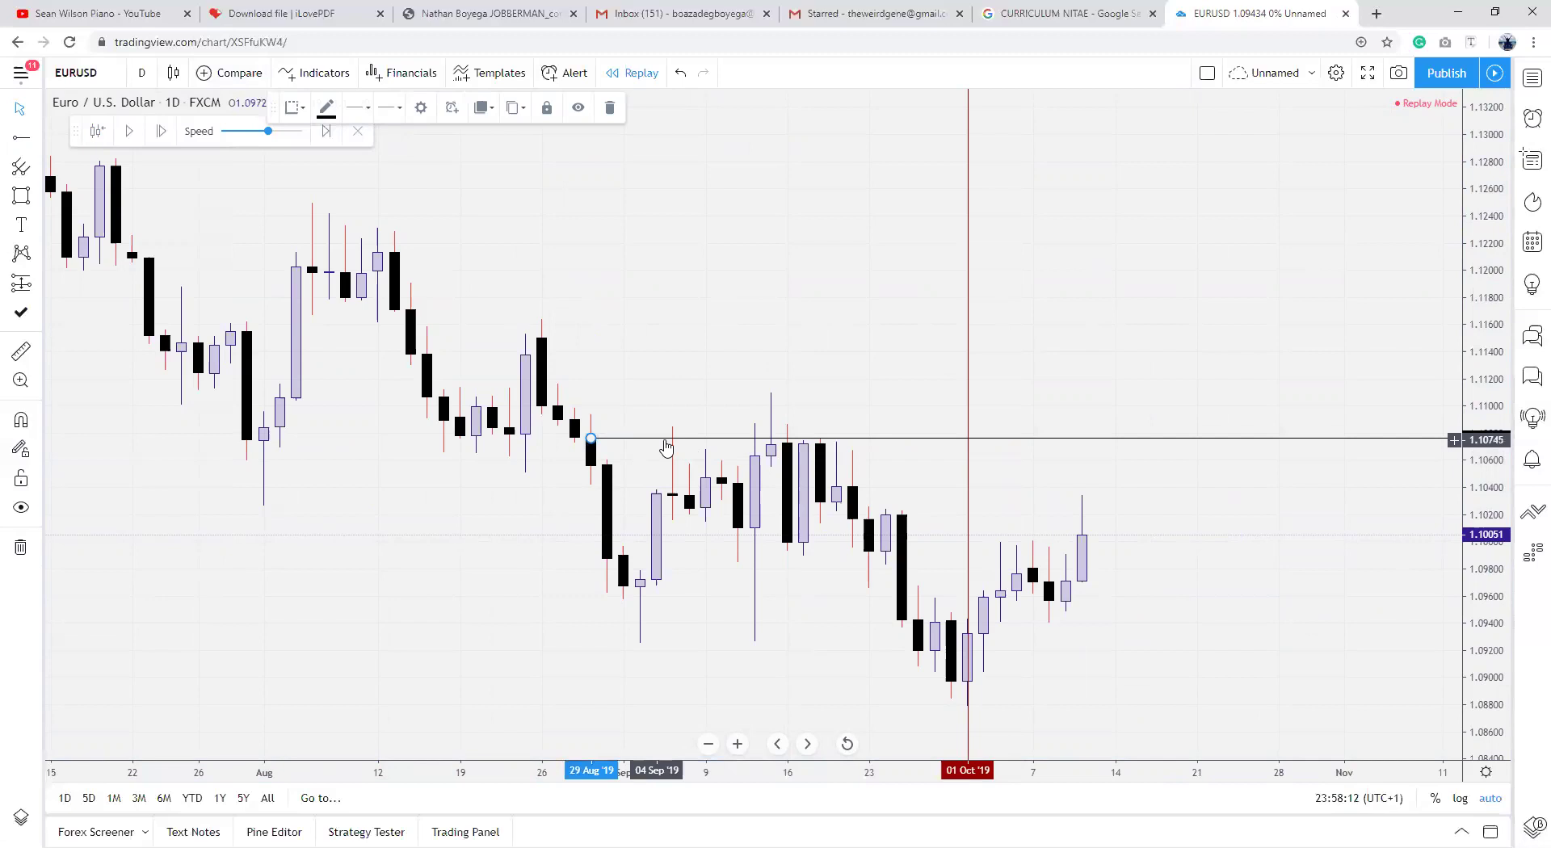
left_click_drag(666, 446, 668, 442)
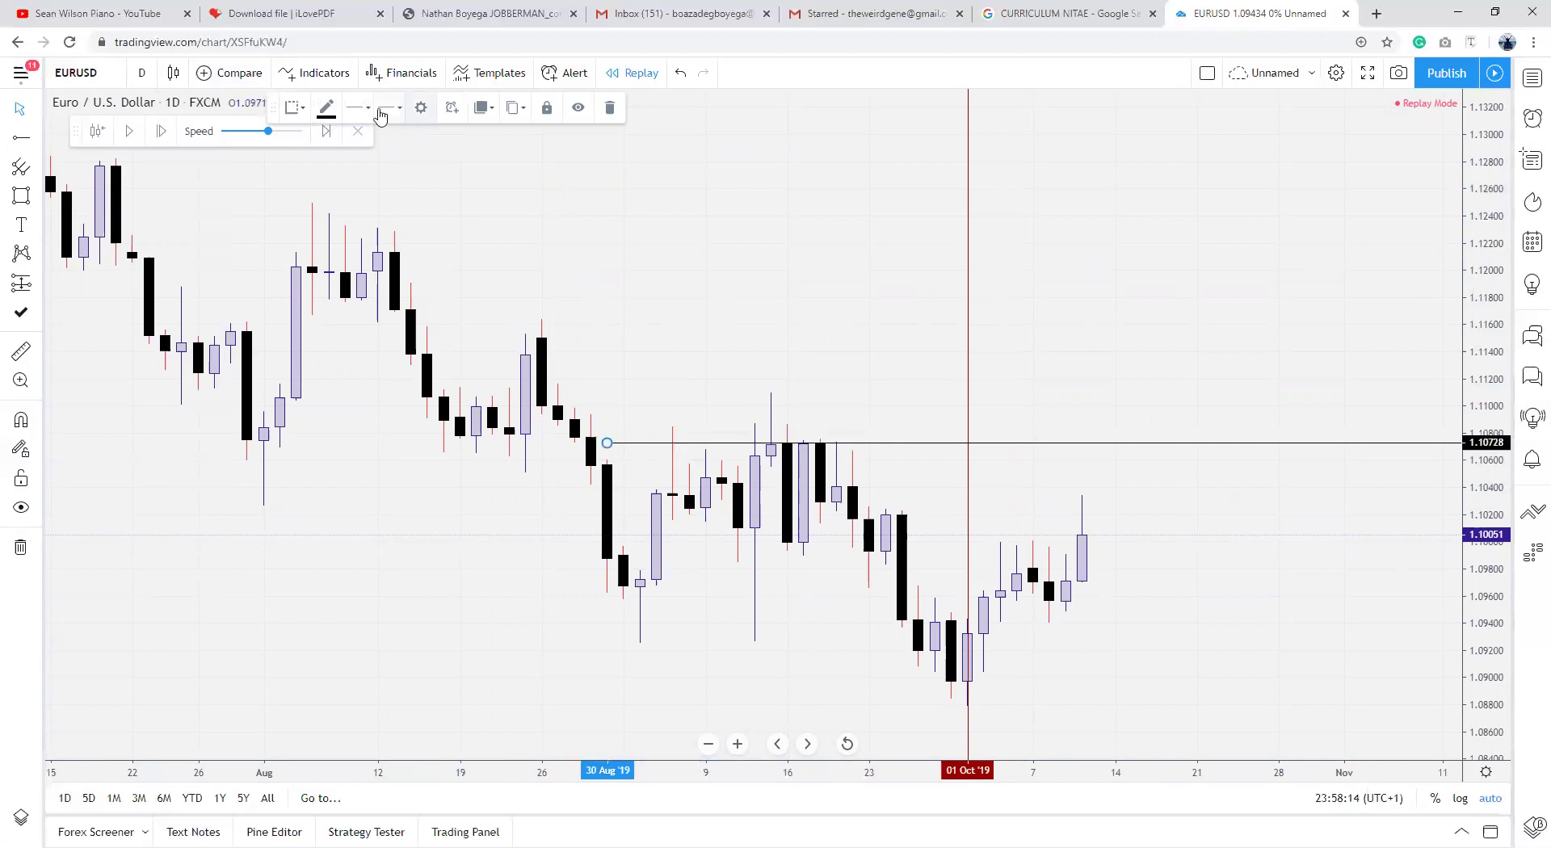
left_click(327, 111)
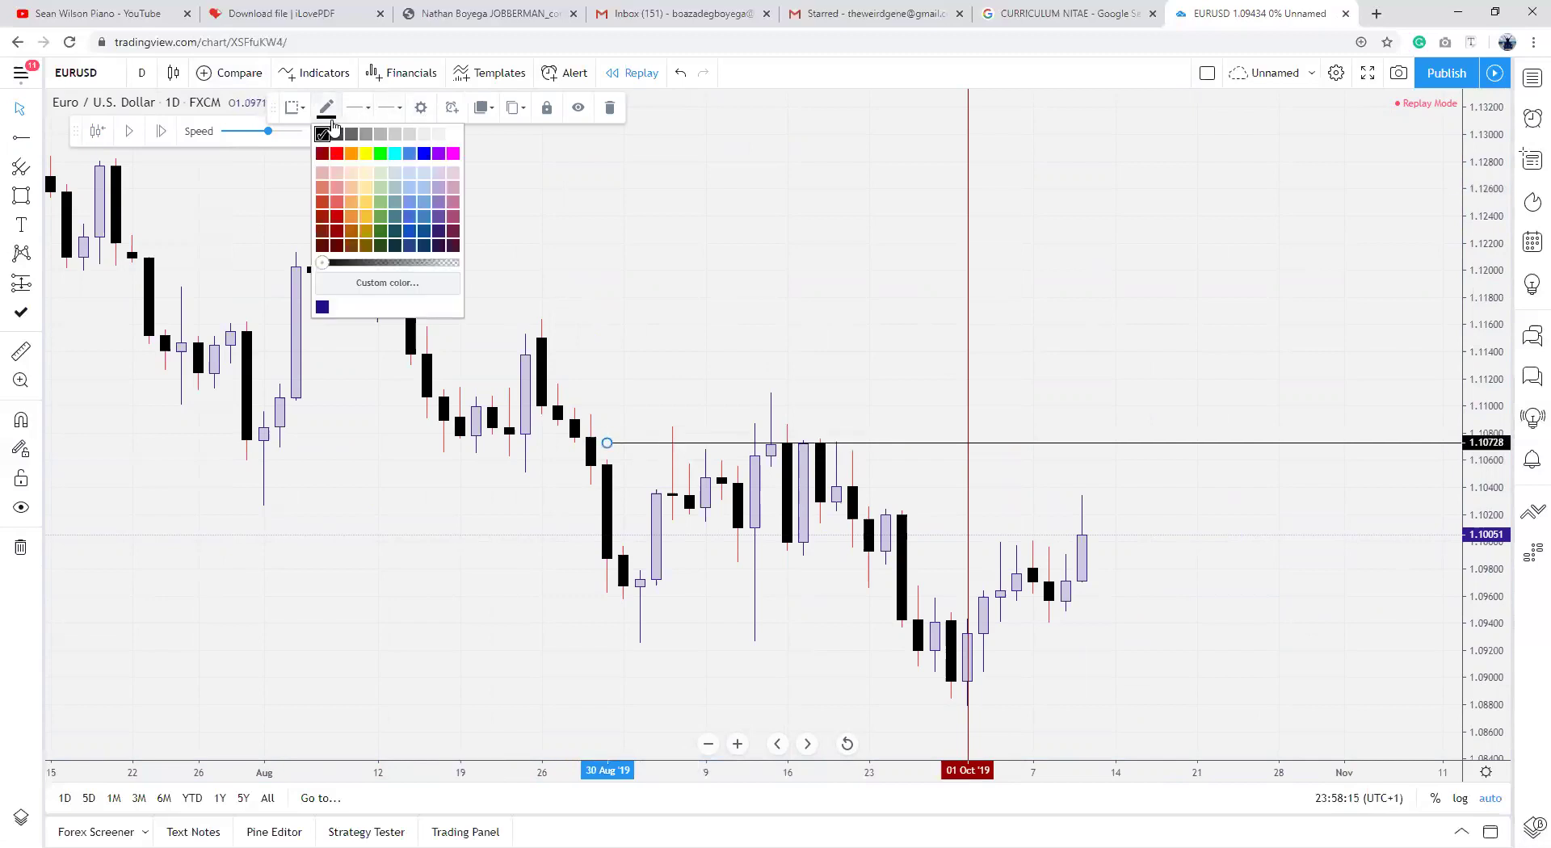
left_click(428, 155)
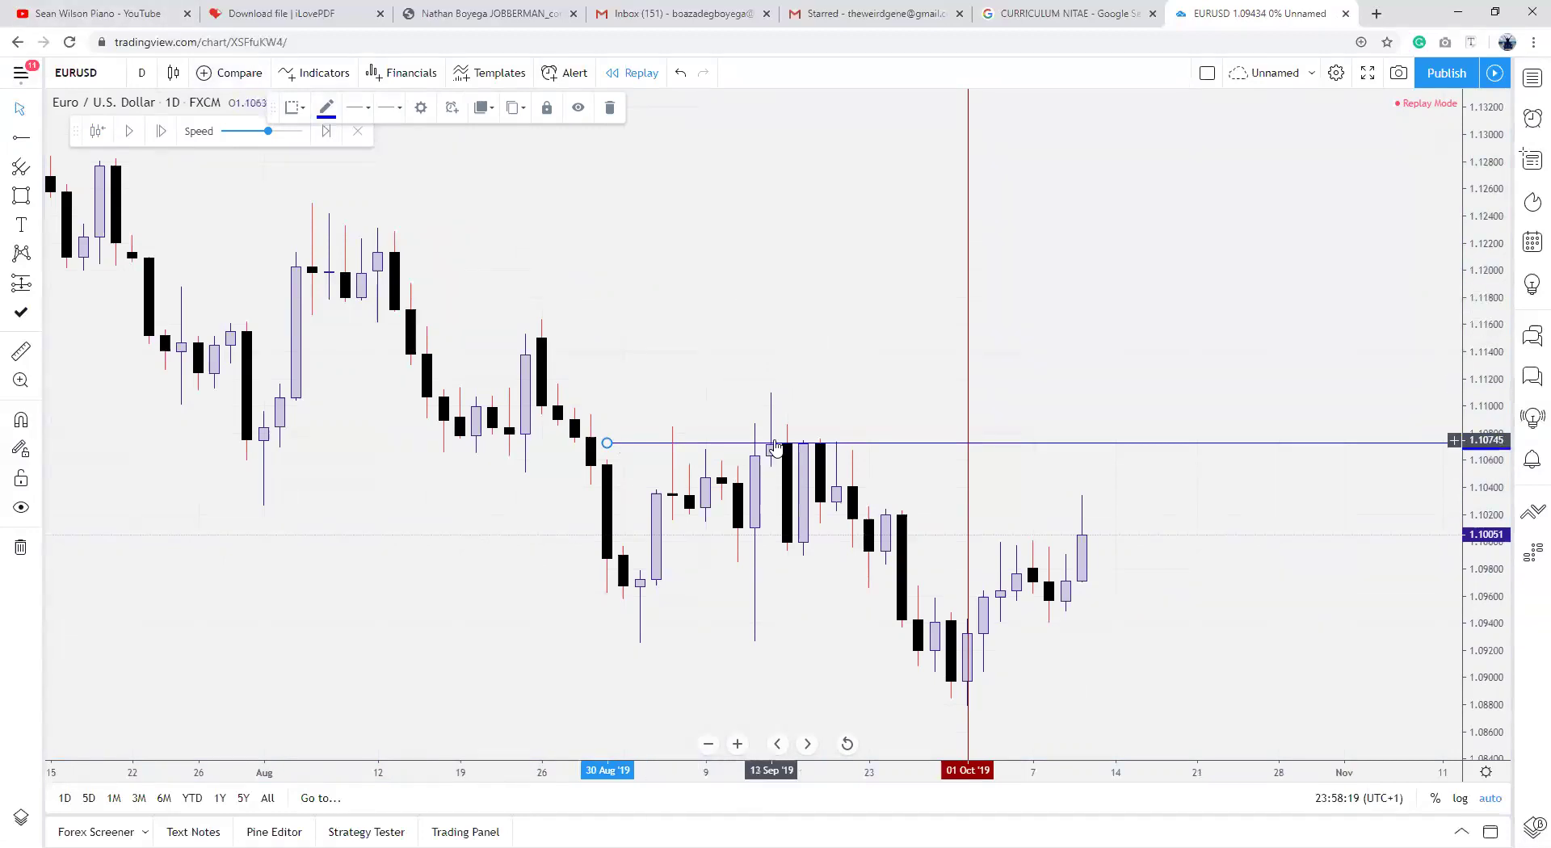
left_click(759, 744)
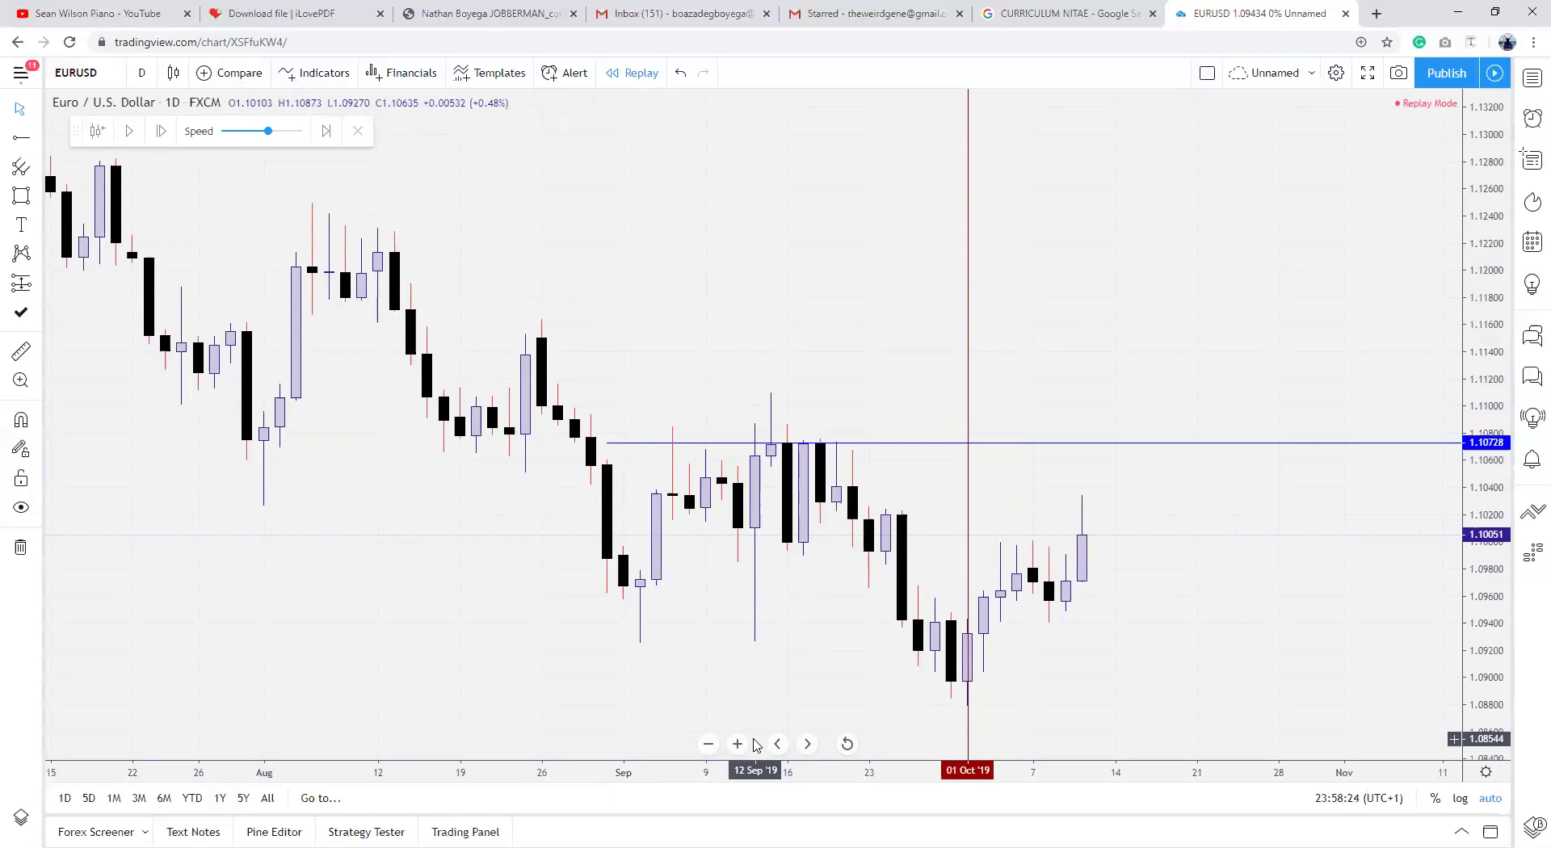
left_click(747, 743)
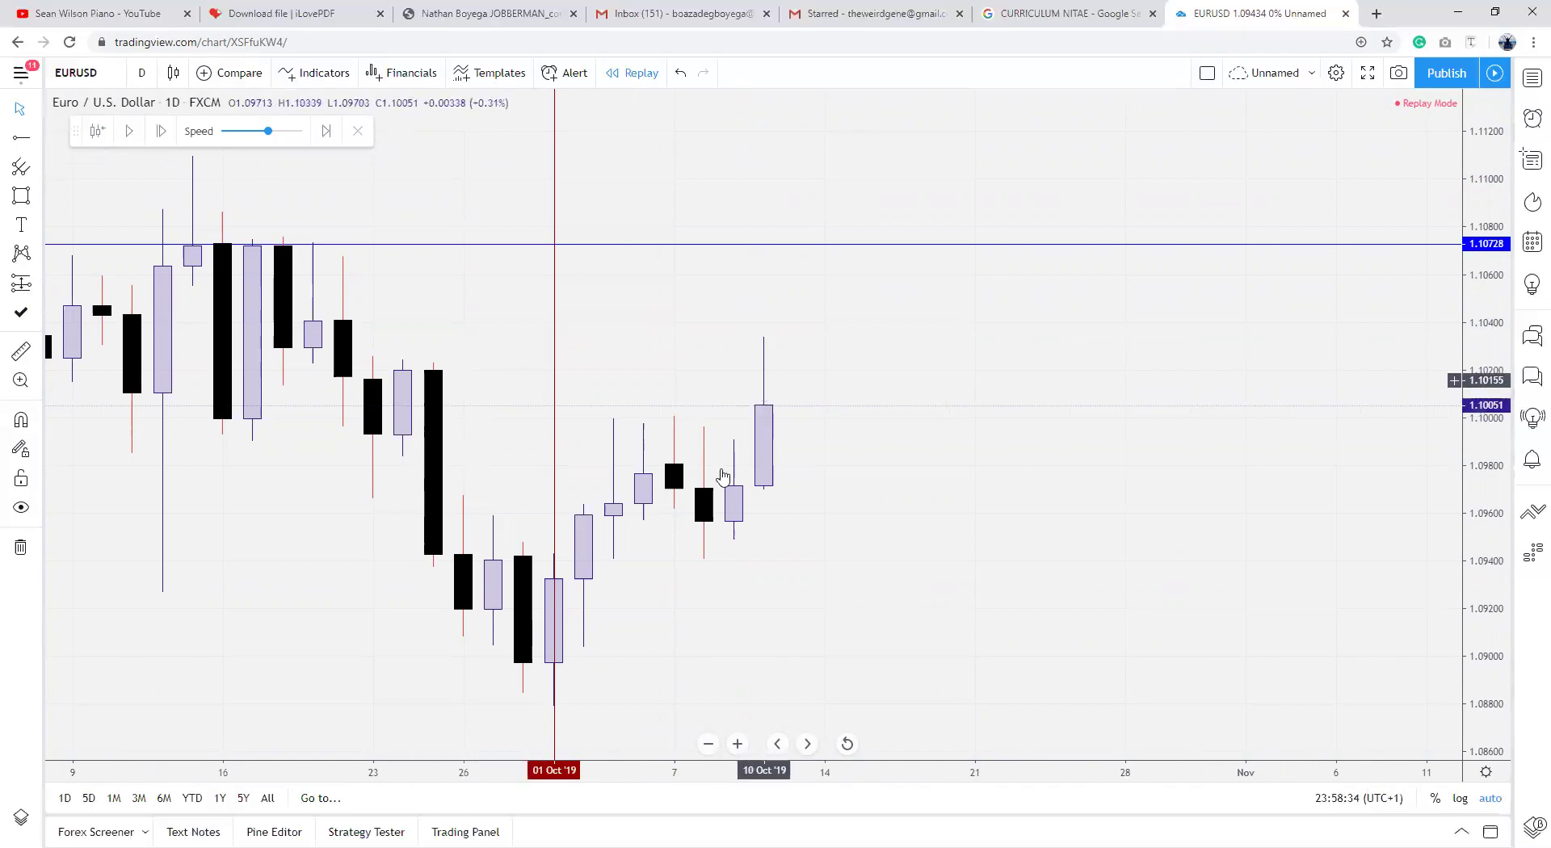
left_click(709, 744)
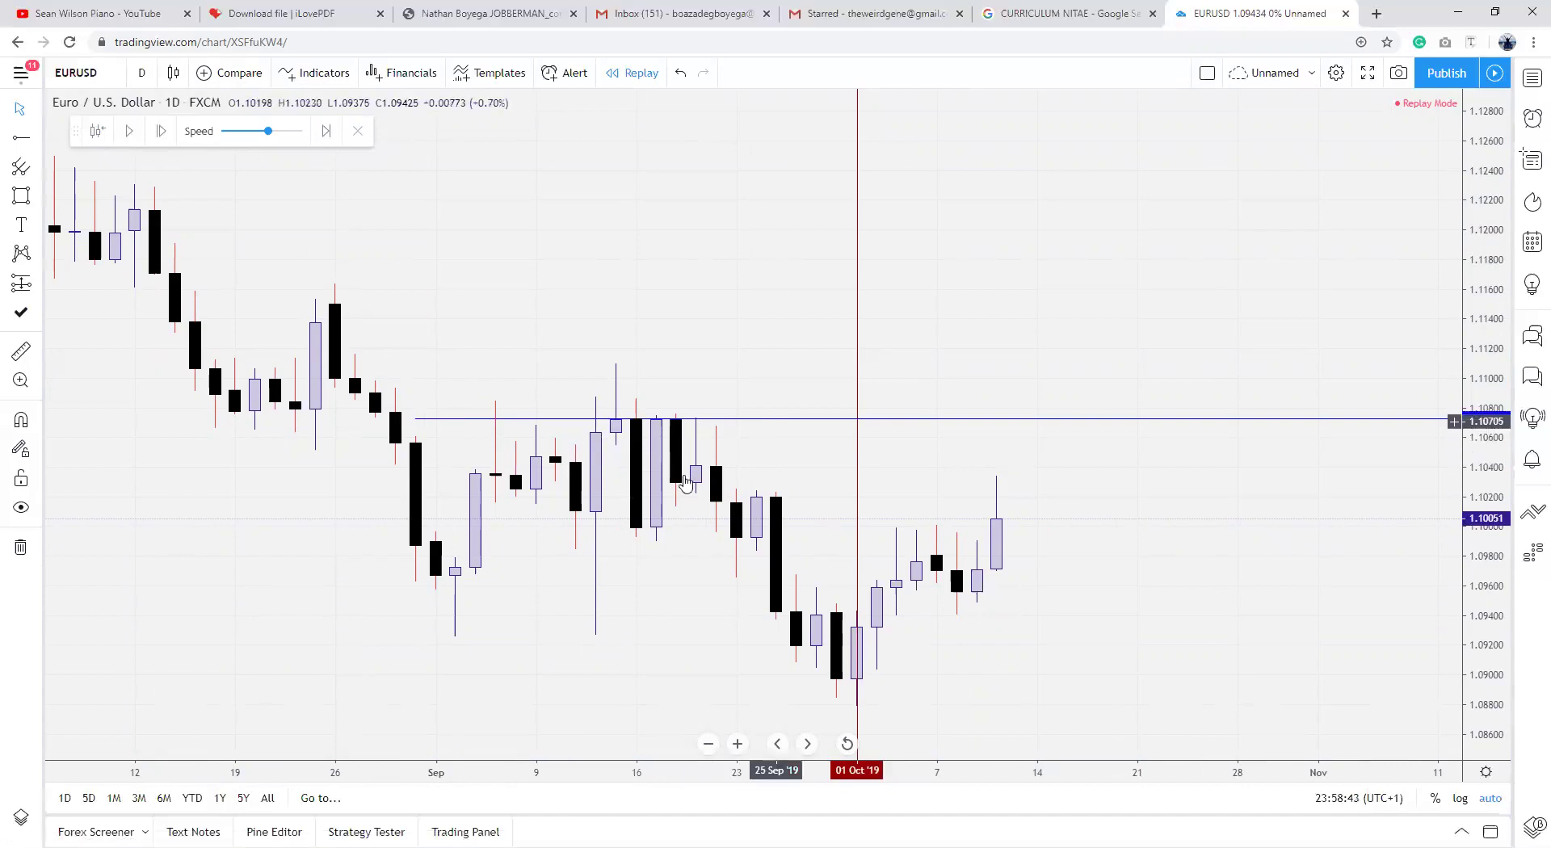
left_click(707, 744)
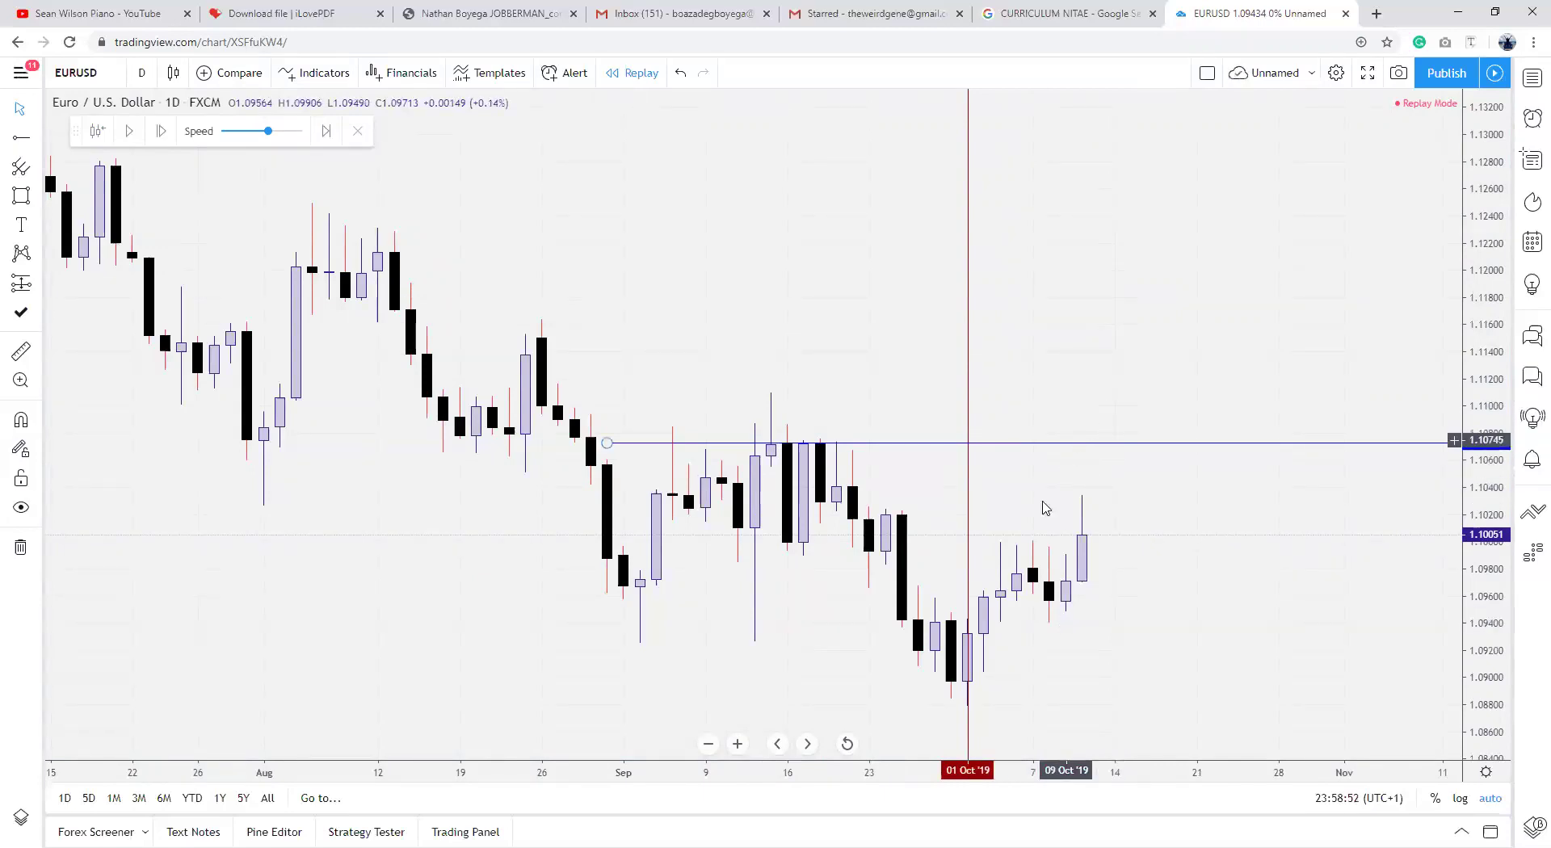
left_click(731, 747)
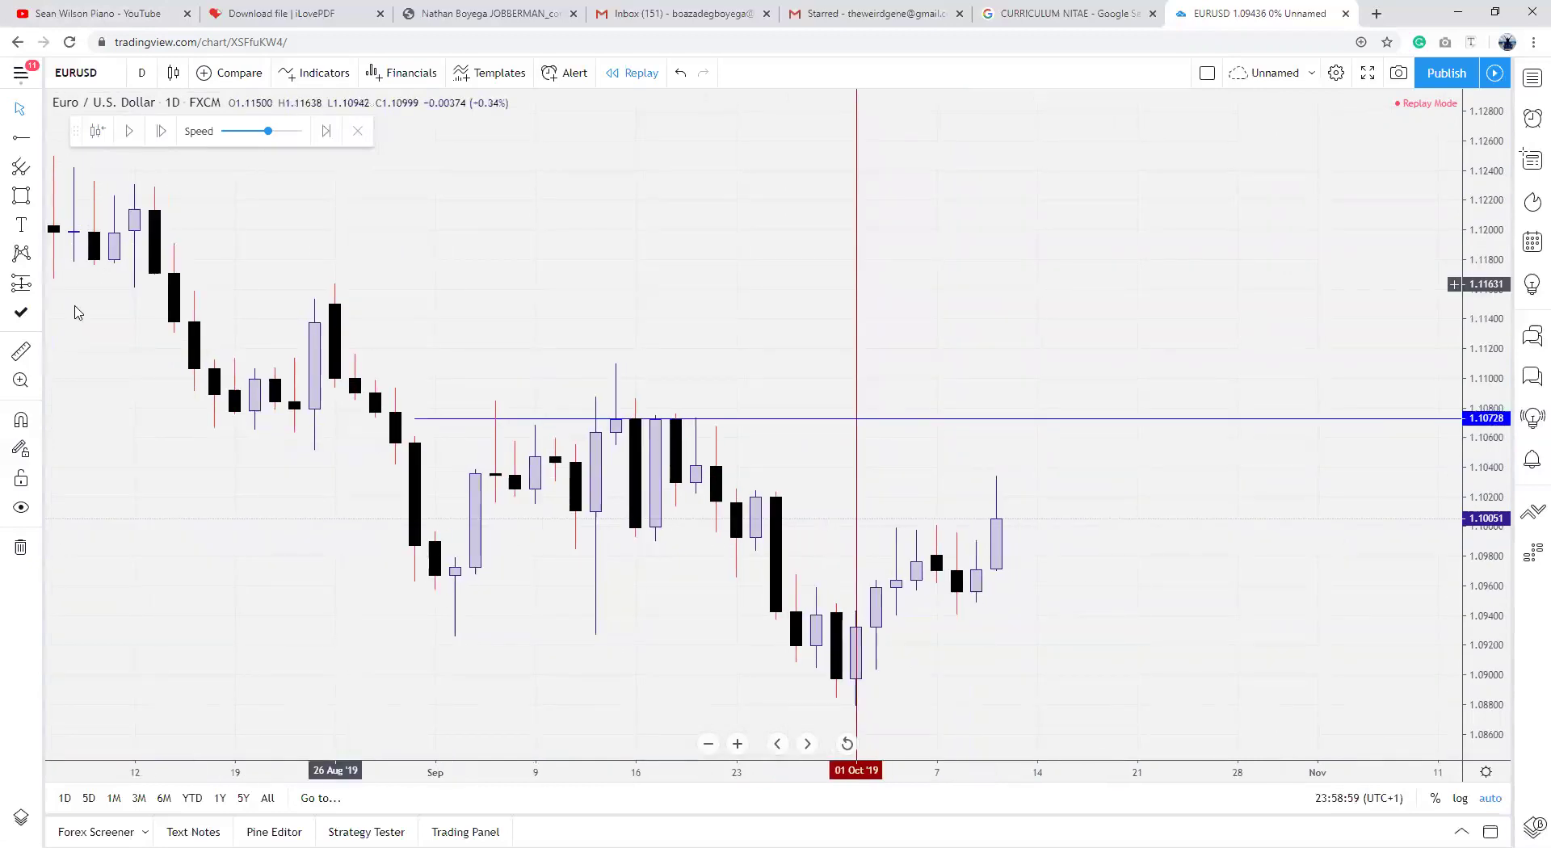
Step: Mark 02 Aug, 22 Aug and 11 Sep '19 with red vertical lines using a temporary date and price range measured back from 01 Oct '19
left_click(37, 285)
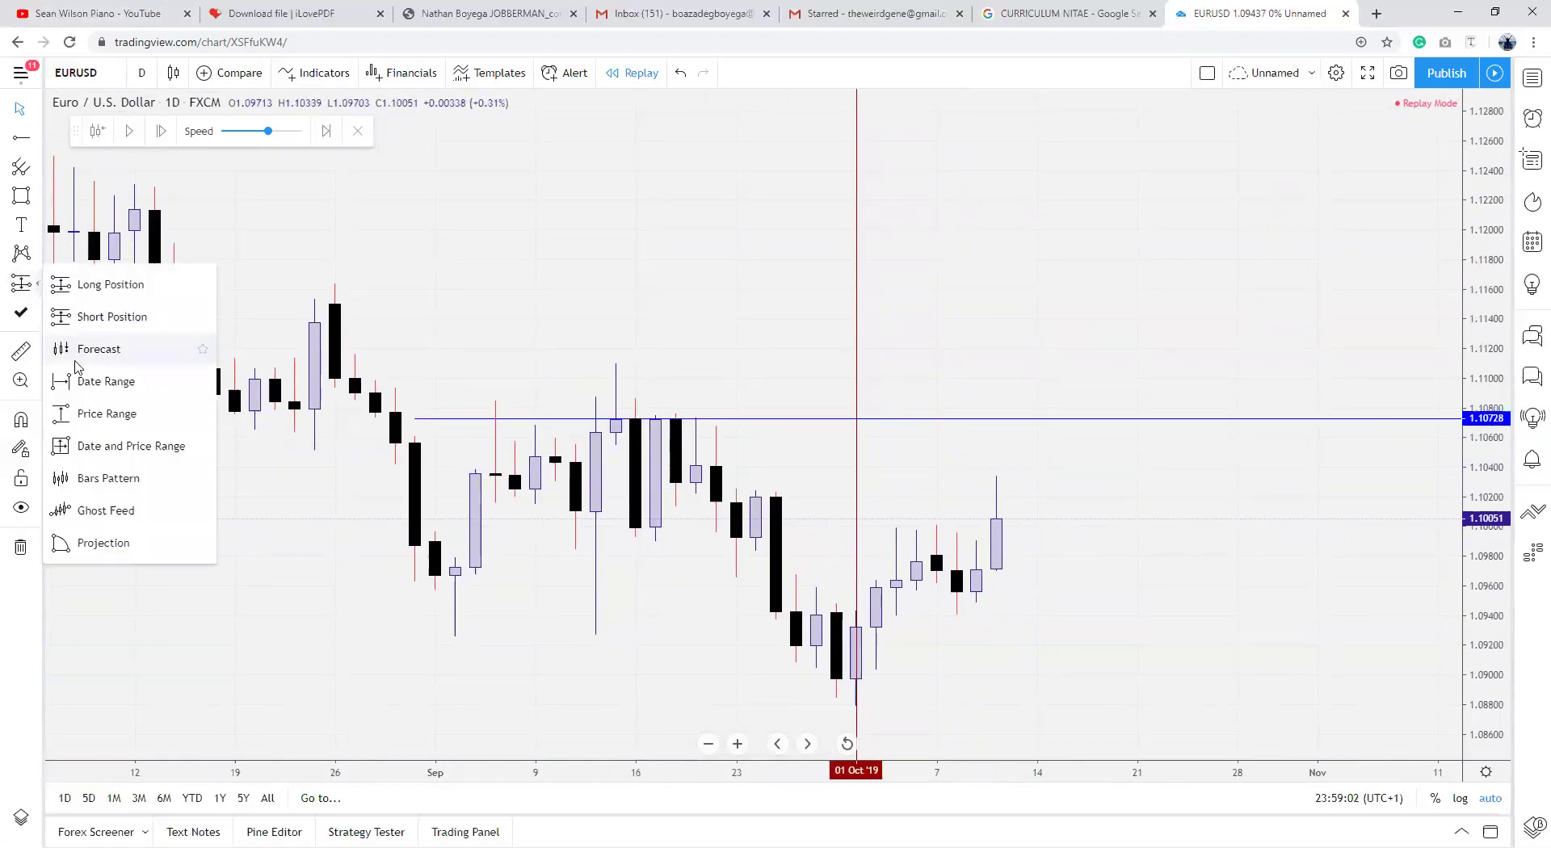
left_click(129, 446)
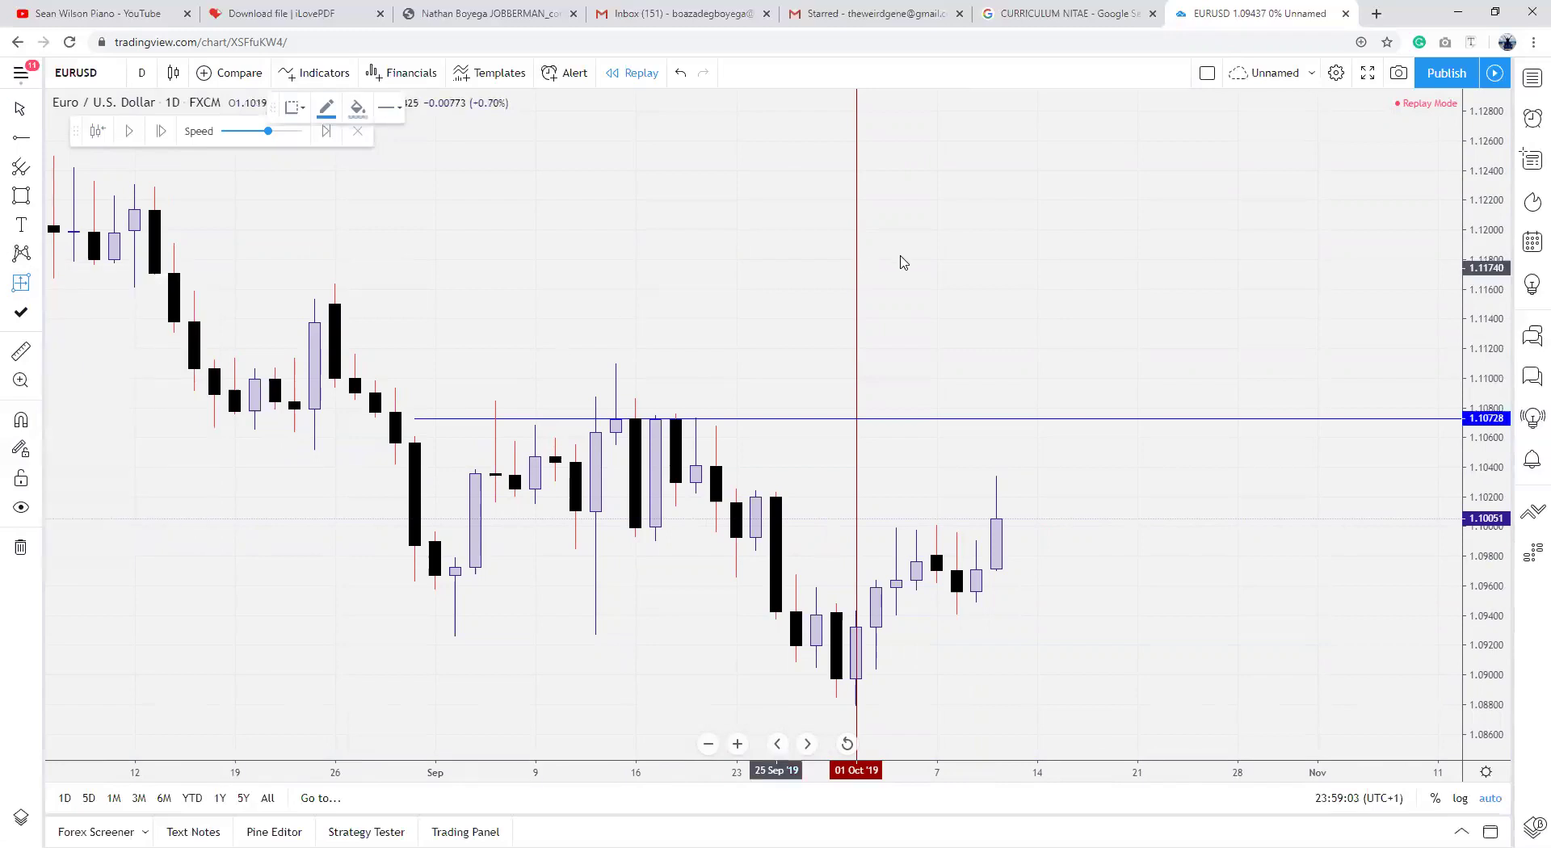
left_click(855, 278)
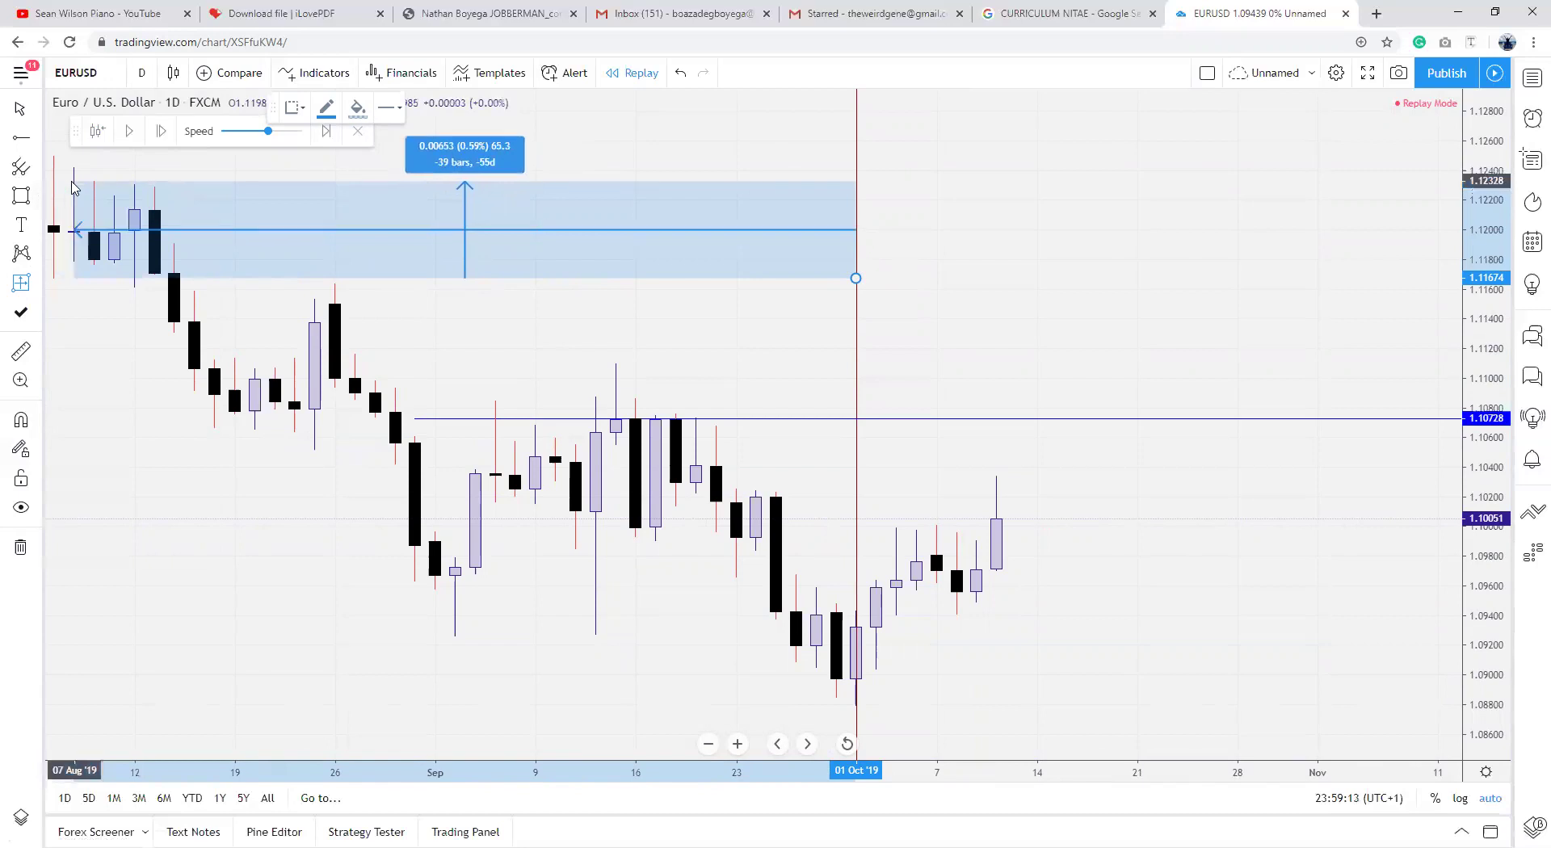
left_click(74, 181)
left_click(708, 744)
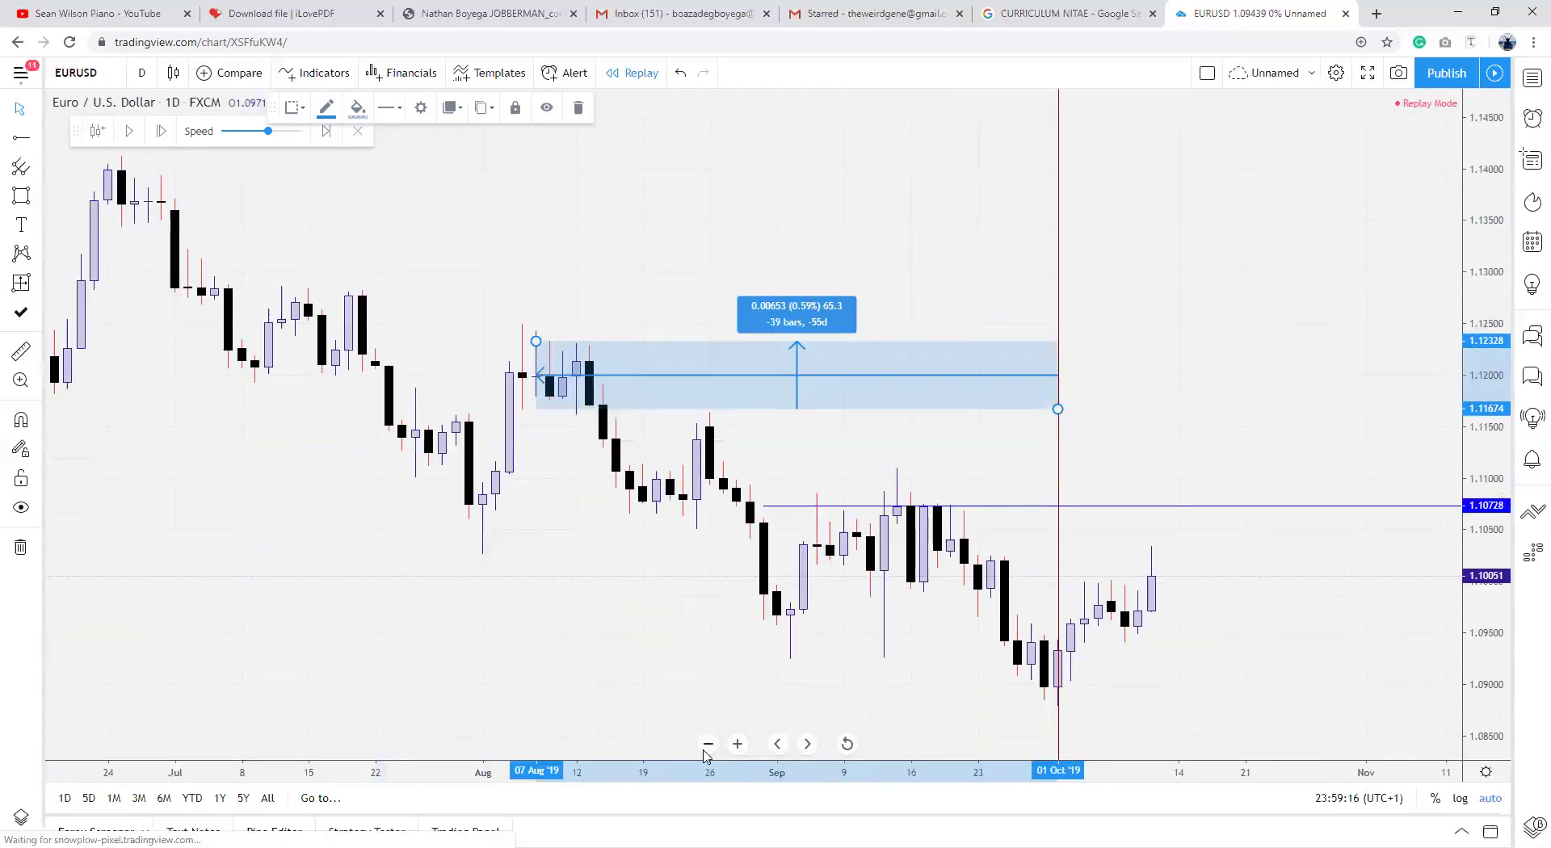
left_click_drag(708, 345, 679, 344)
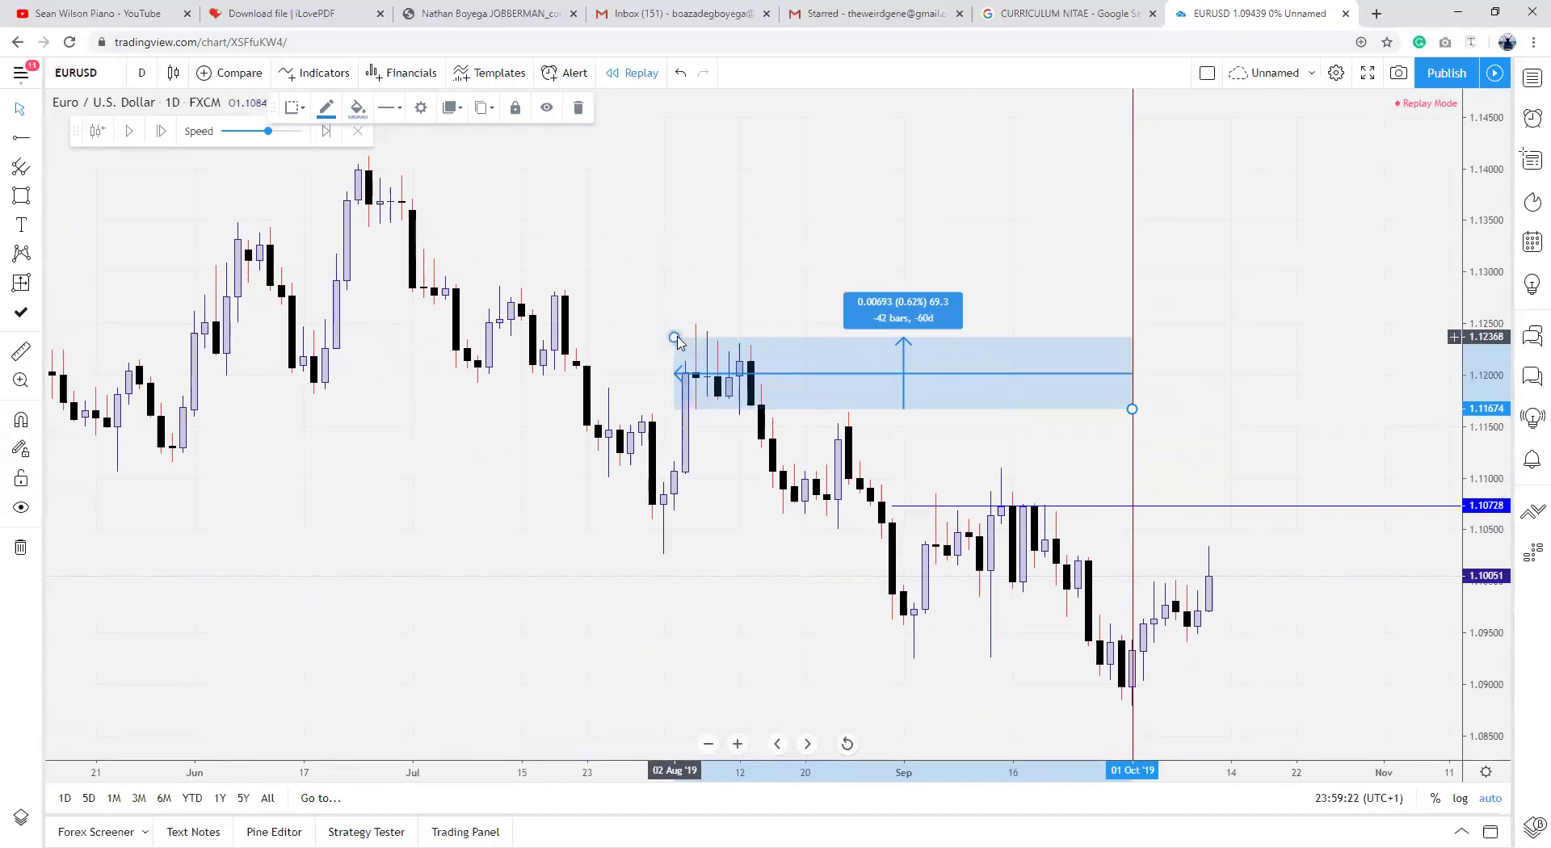
left_click_drag(677, 341, 981, 365)
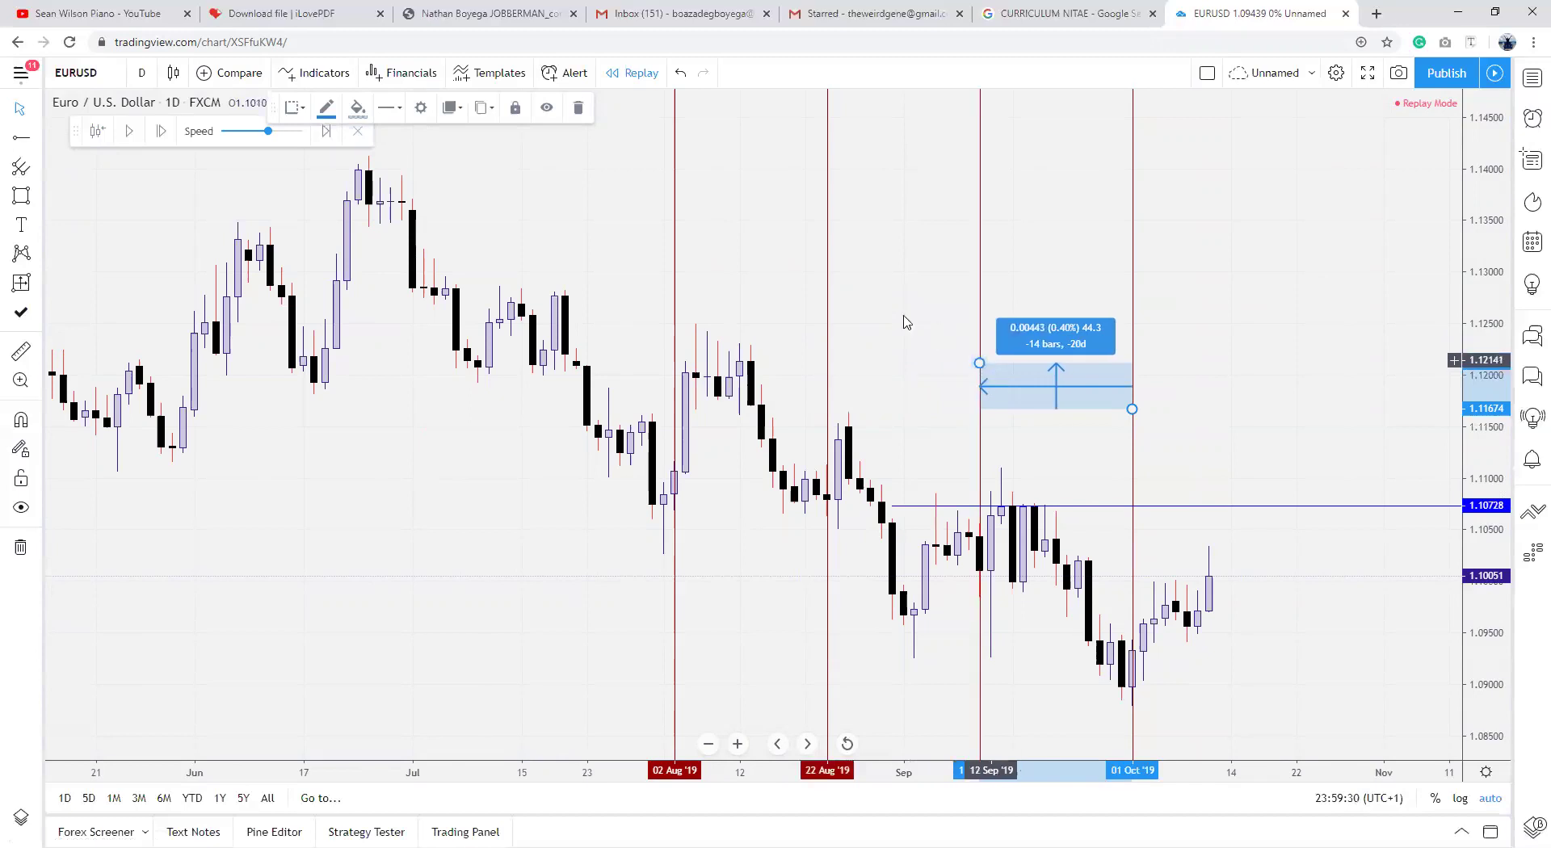
left_click(579, 109)
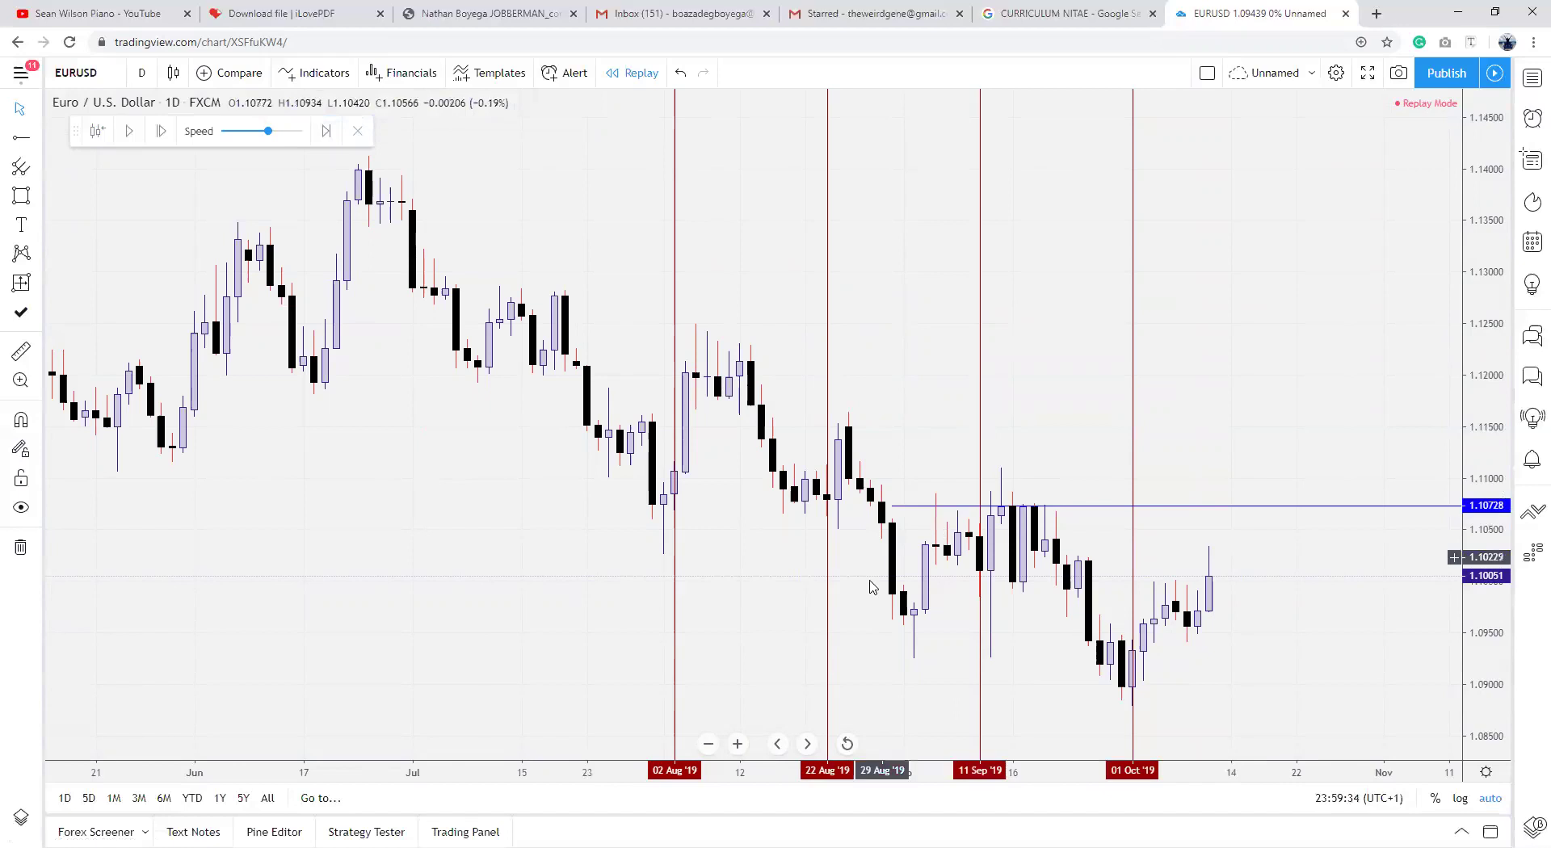
Step: Label the 1.10728 ray with the text "20 DAY IPDA HIGH" at font size 14
left_click(737, 744)
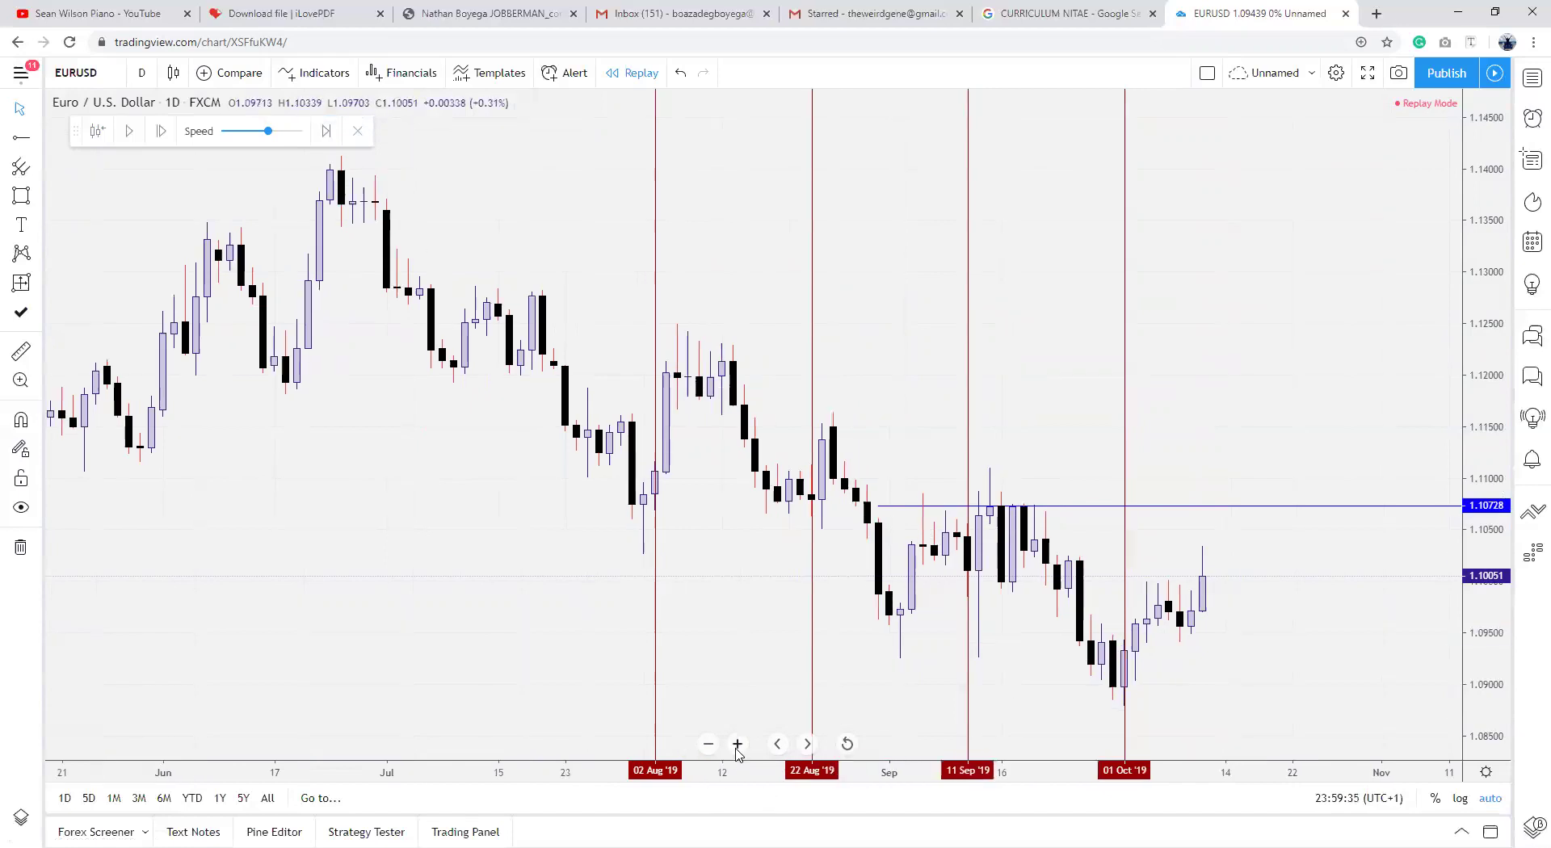
left_click(737, 744)
left_click(21, 220)
left_click(674, 399)
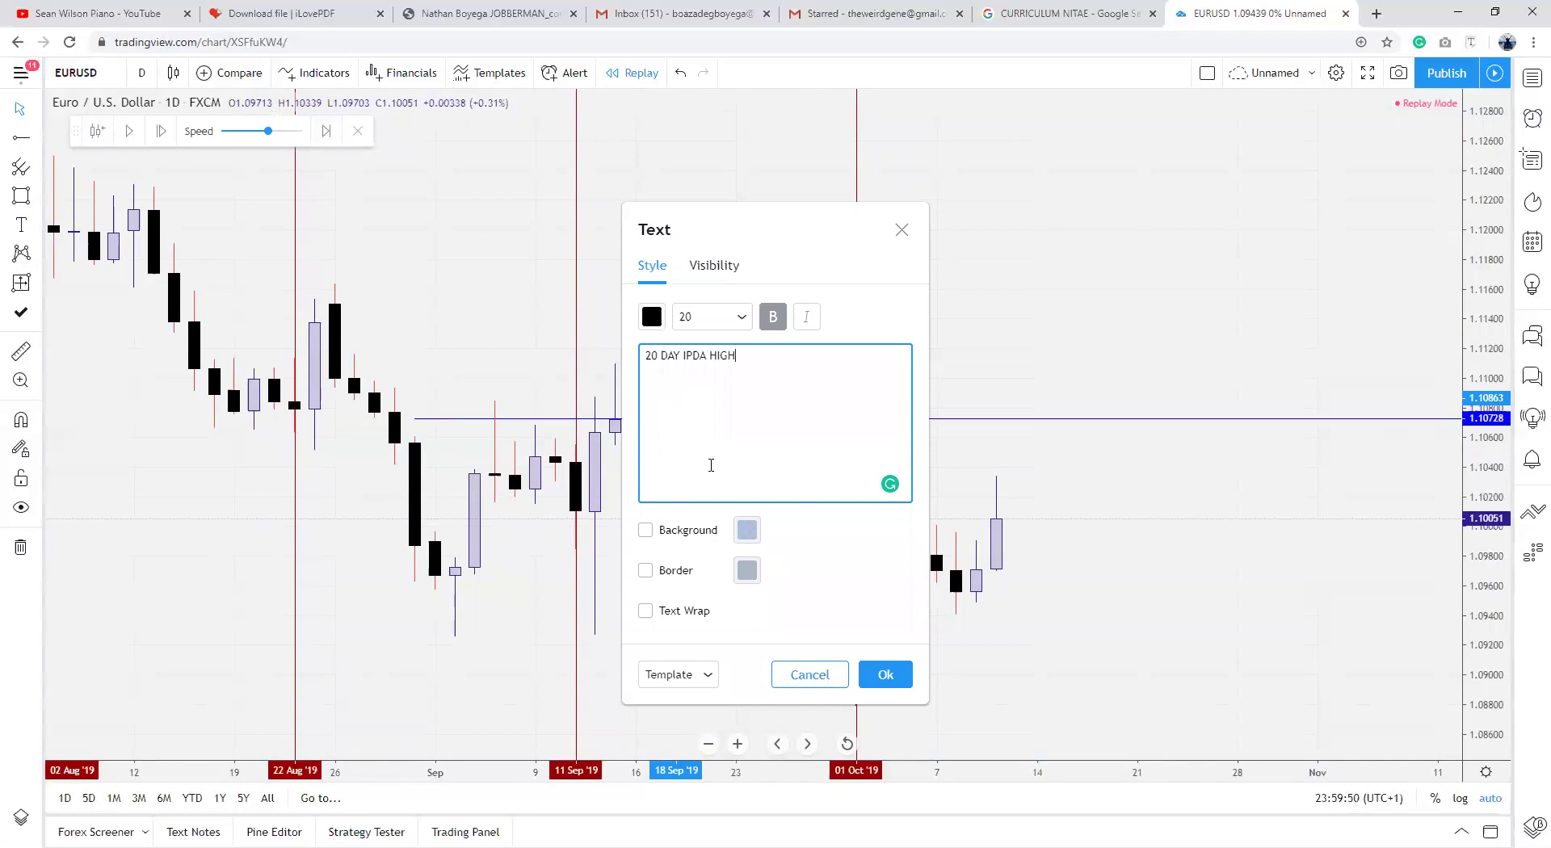
left_click(884, 675)
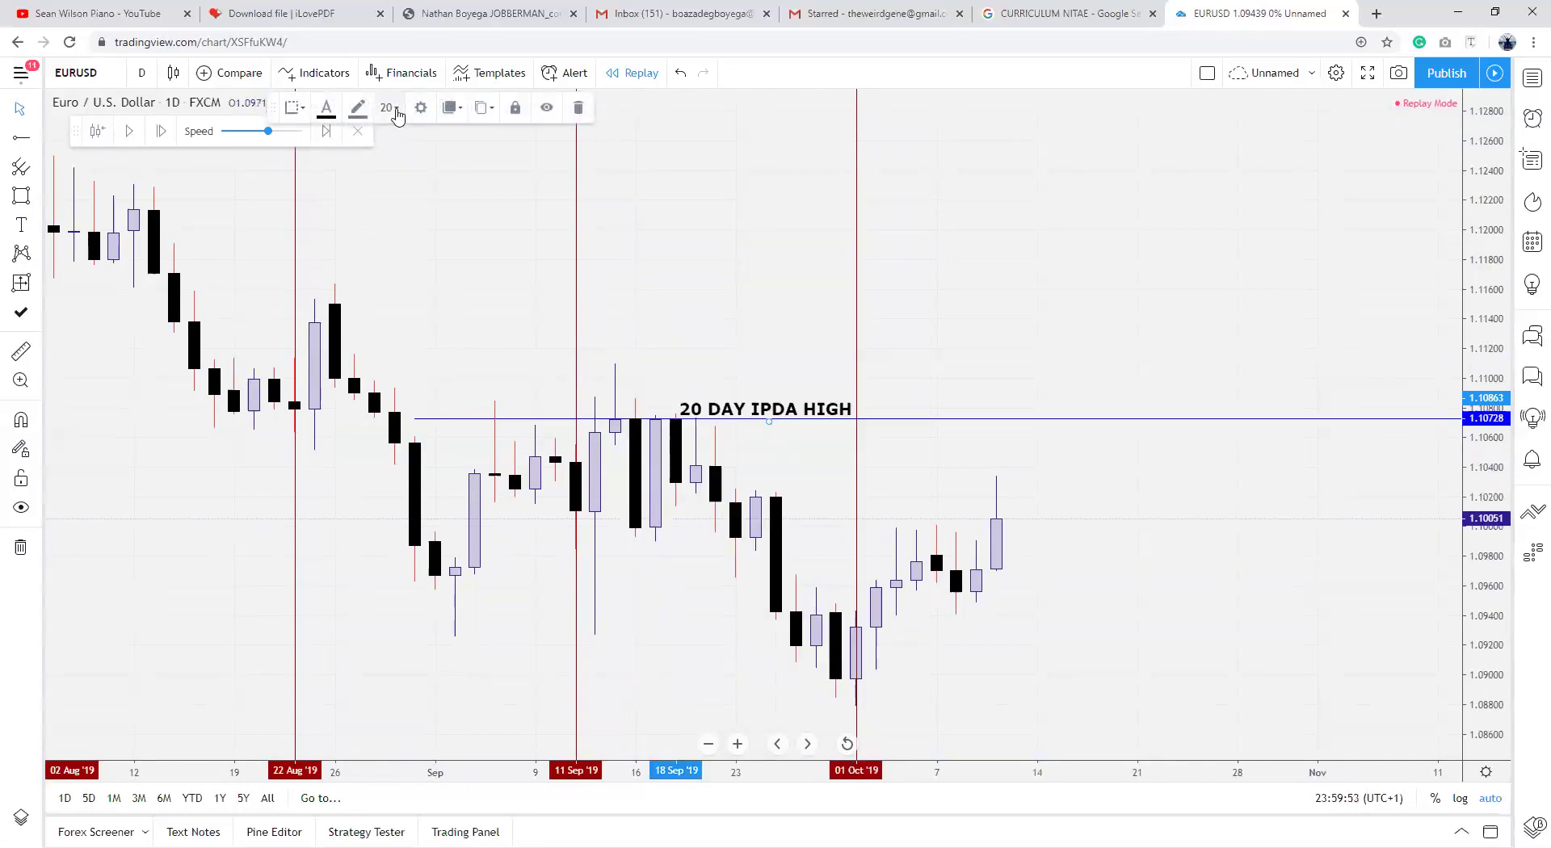
left_click(485, 139)
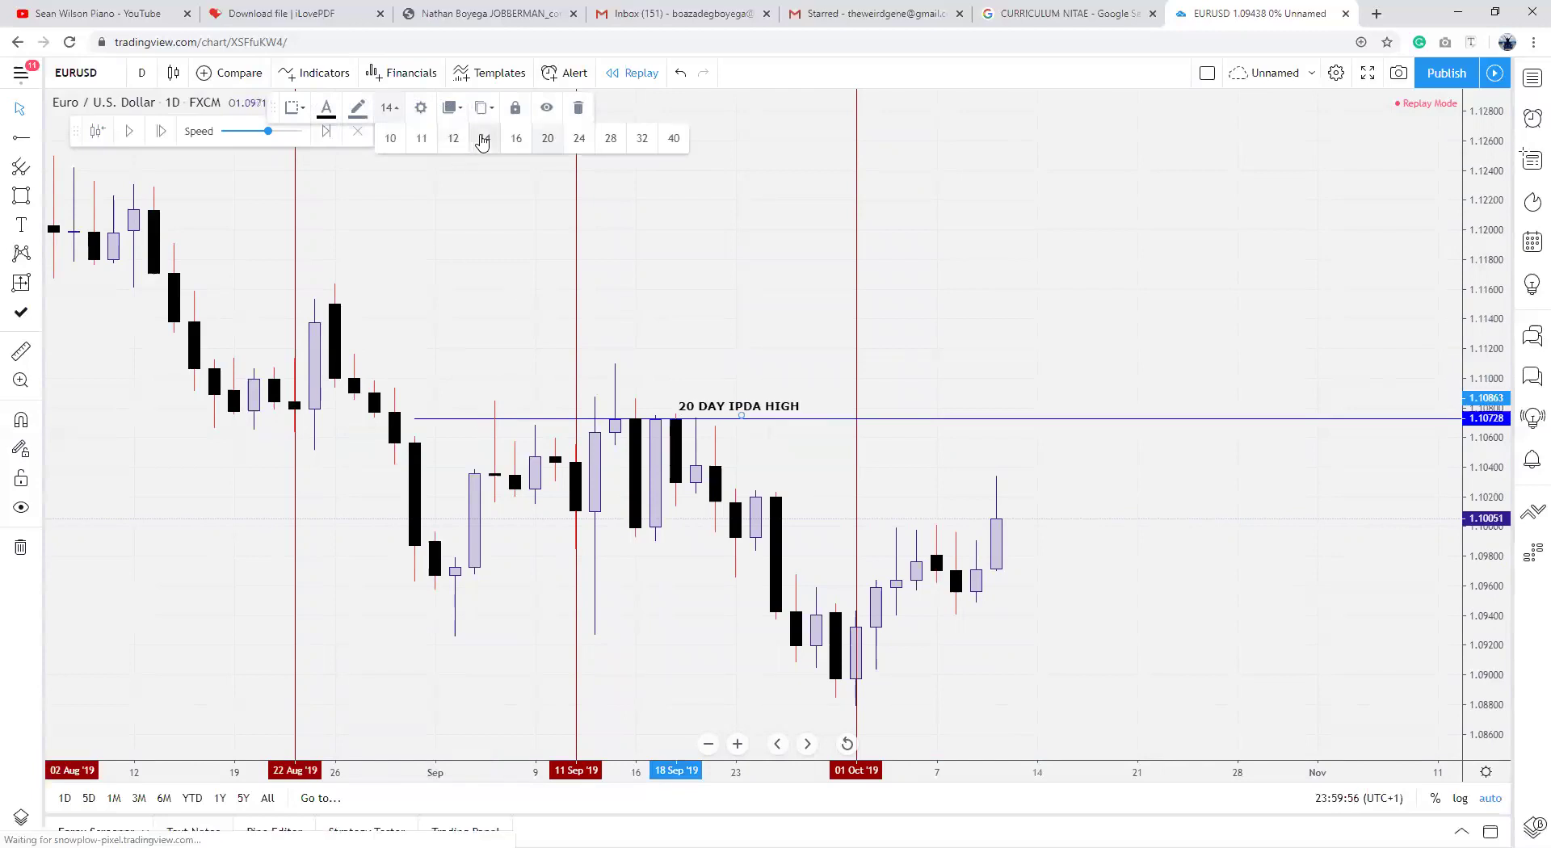
left_click(754, 339)
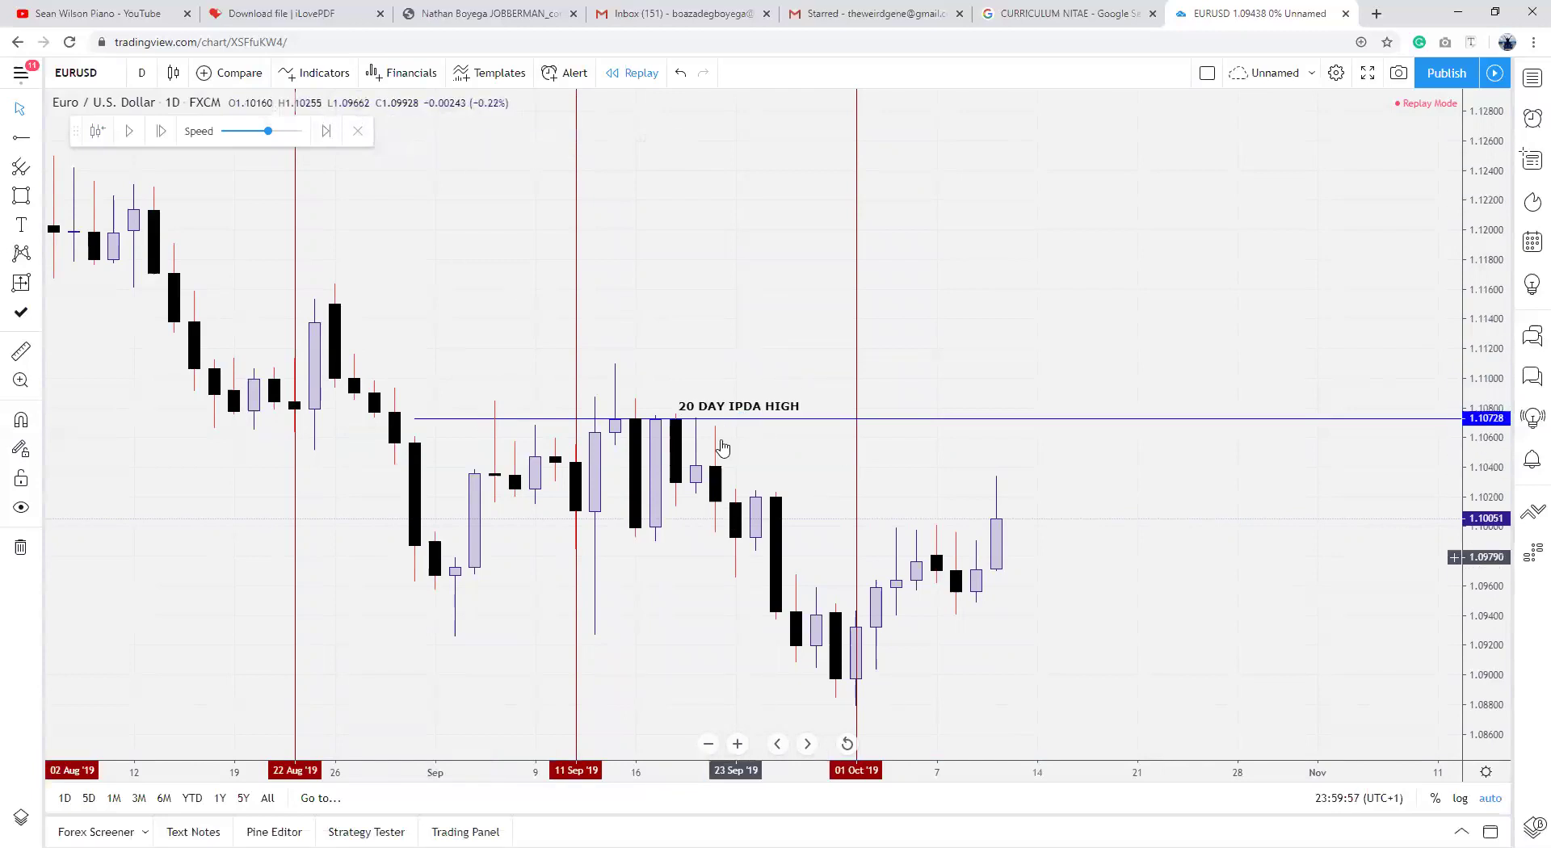
Step: Draw a second blue horizontal ray at 1.11091 starting from the 23 Aug '19 candle
left_click(708, 744)
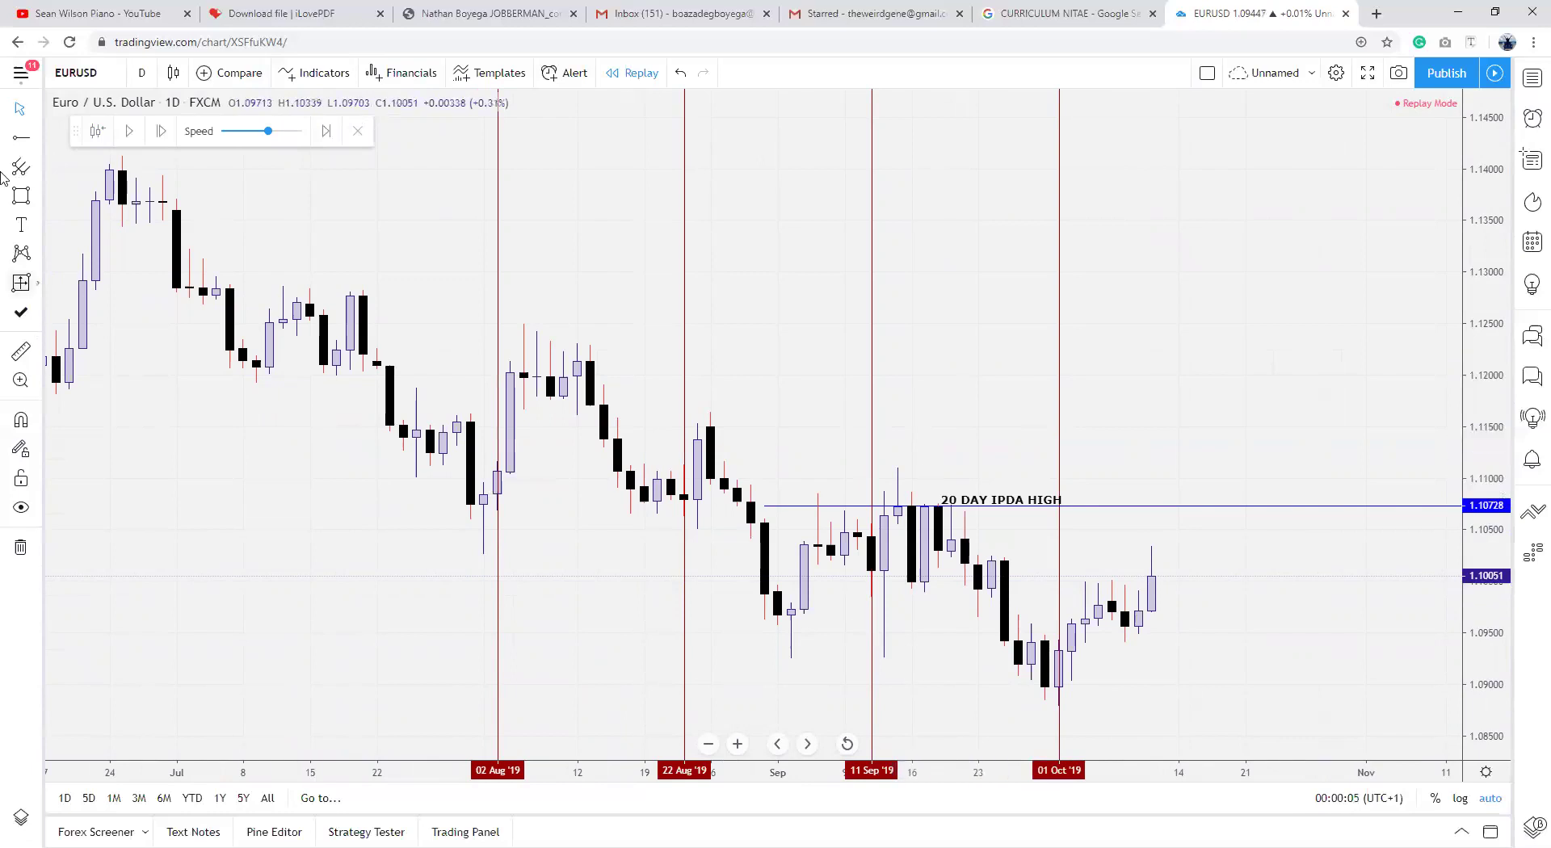
left_click(9, 131)
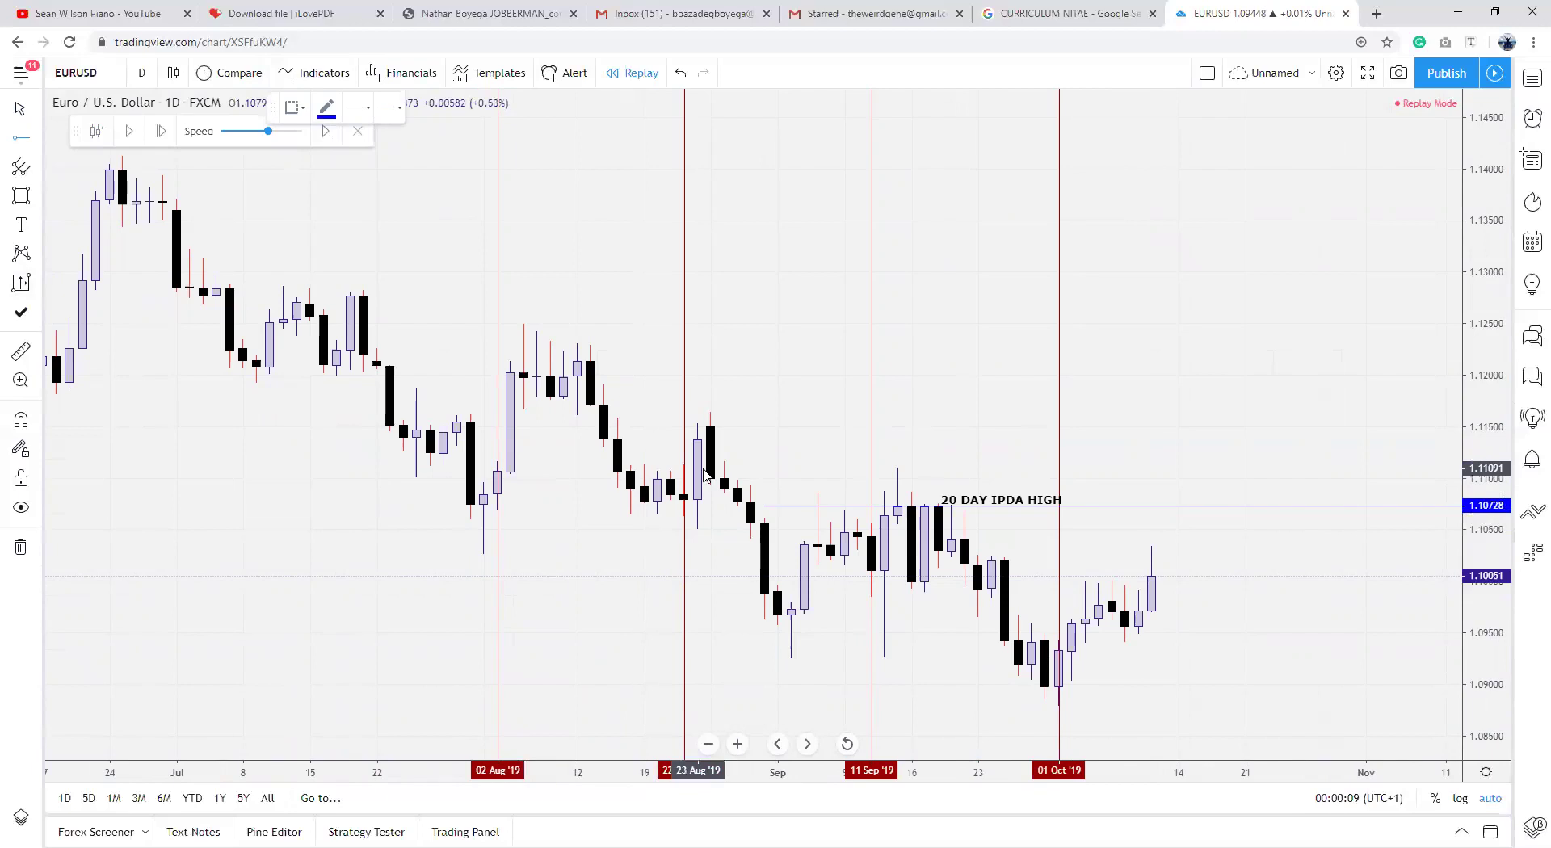
left_click(698, 468)
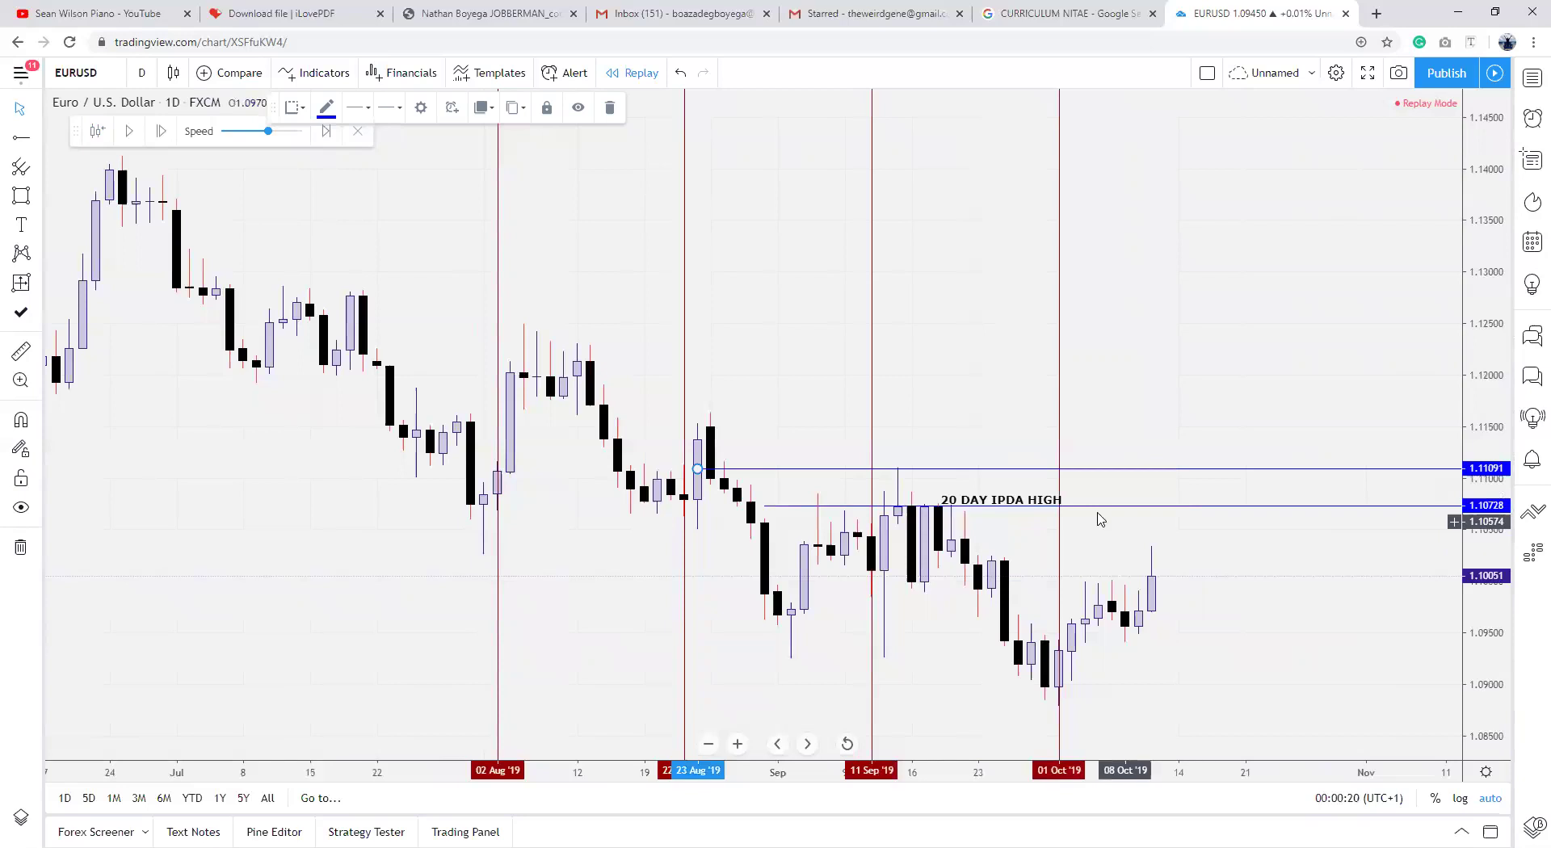
Step: Add the text label "40 DAY MEAN THRESHOLD" just above the 1.11091 ray
left_click(16, 228)
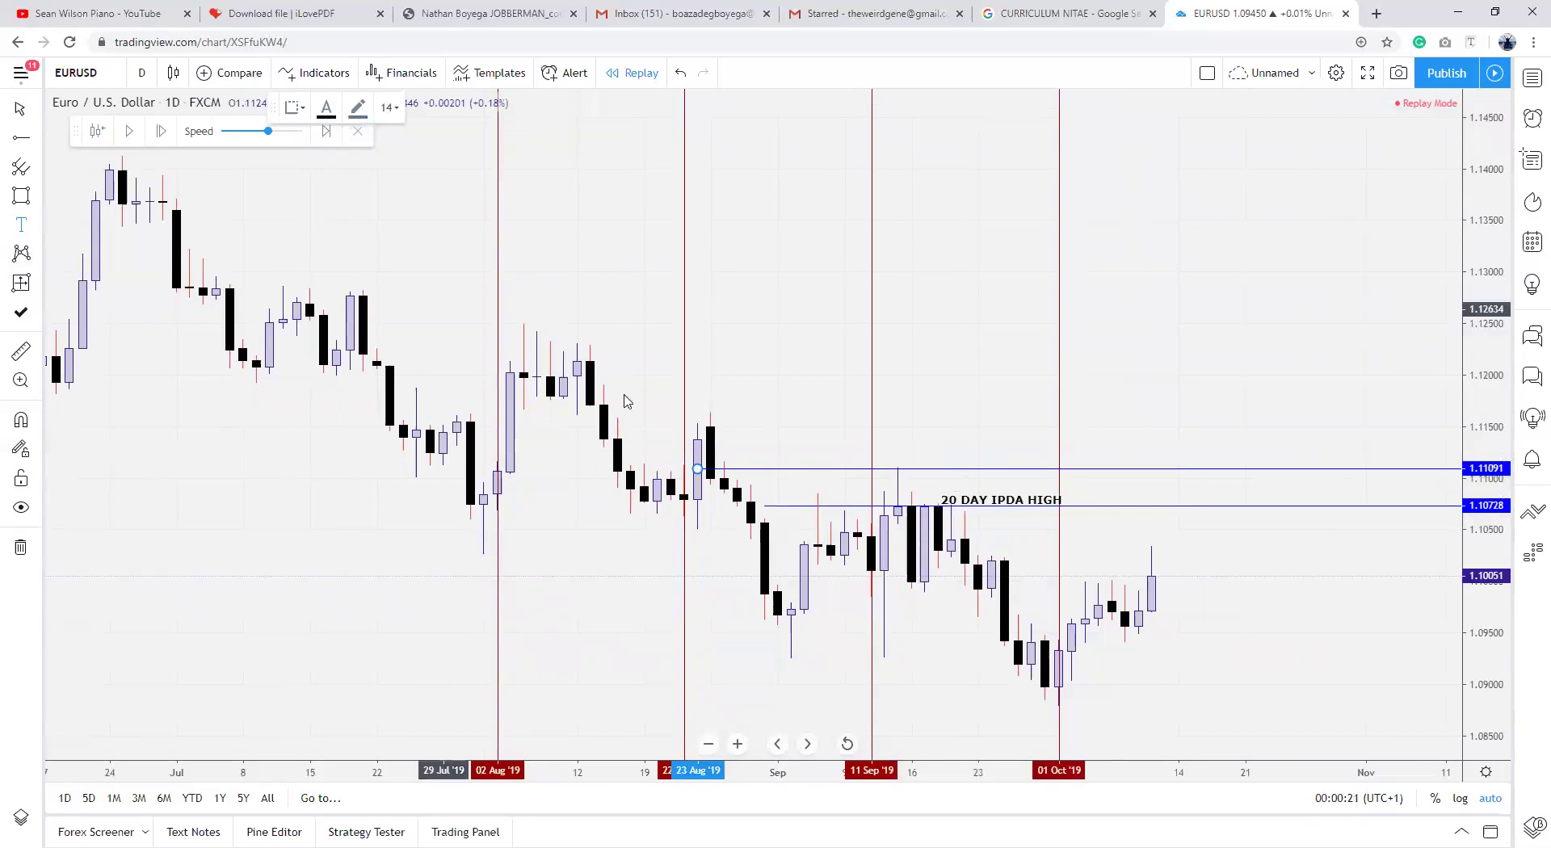
left_click(768, 458)
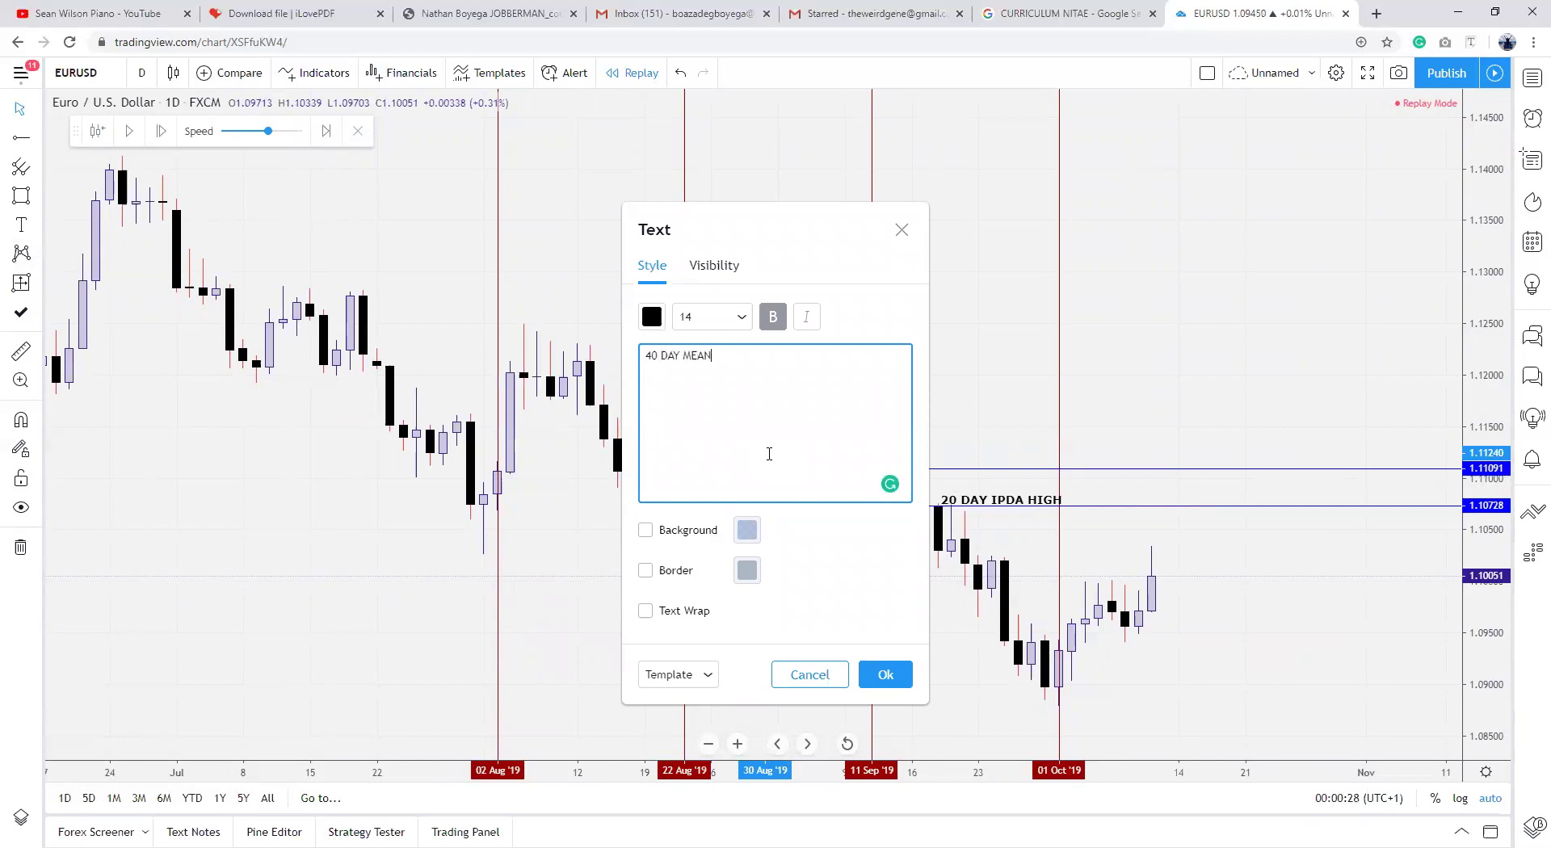
type("40 DAY MEAN THRESHOLD")
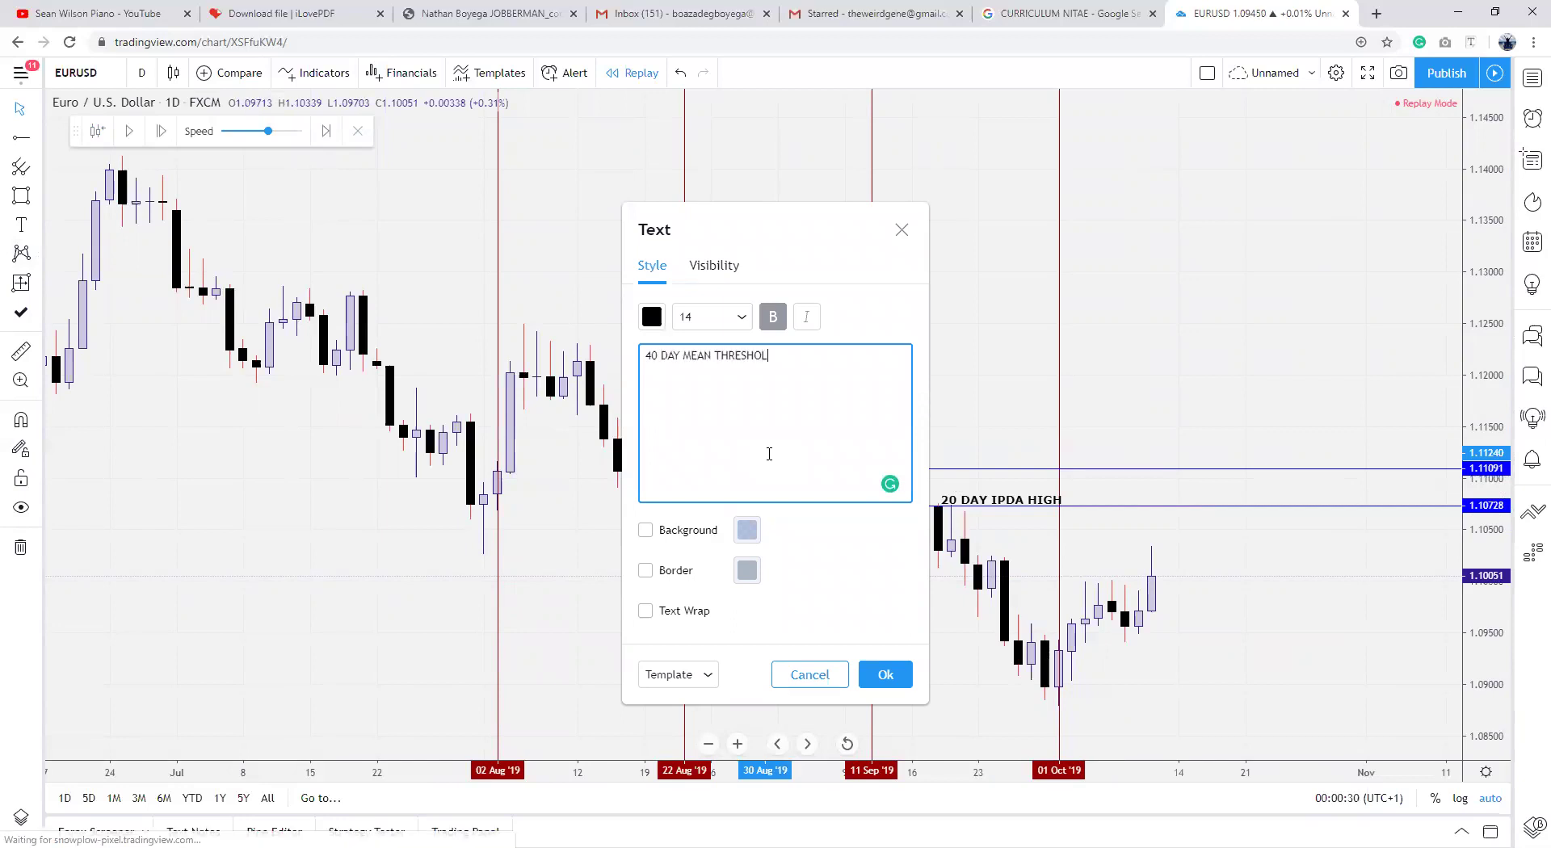
left_click(879, 679)
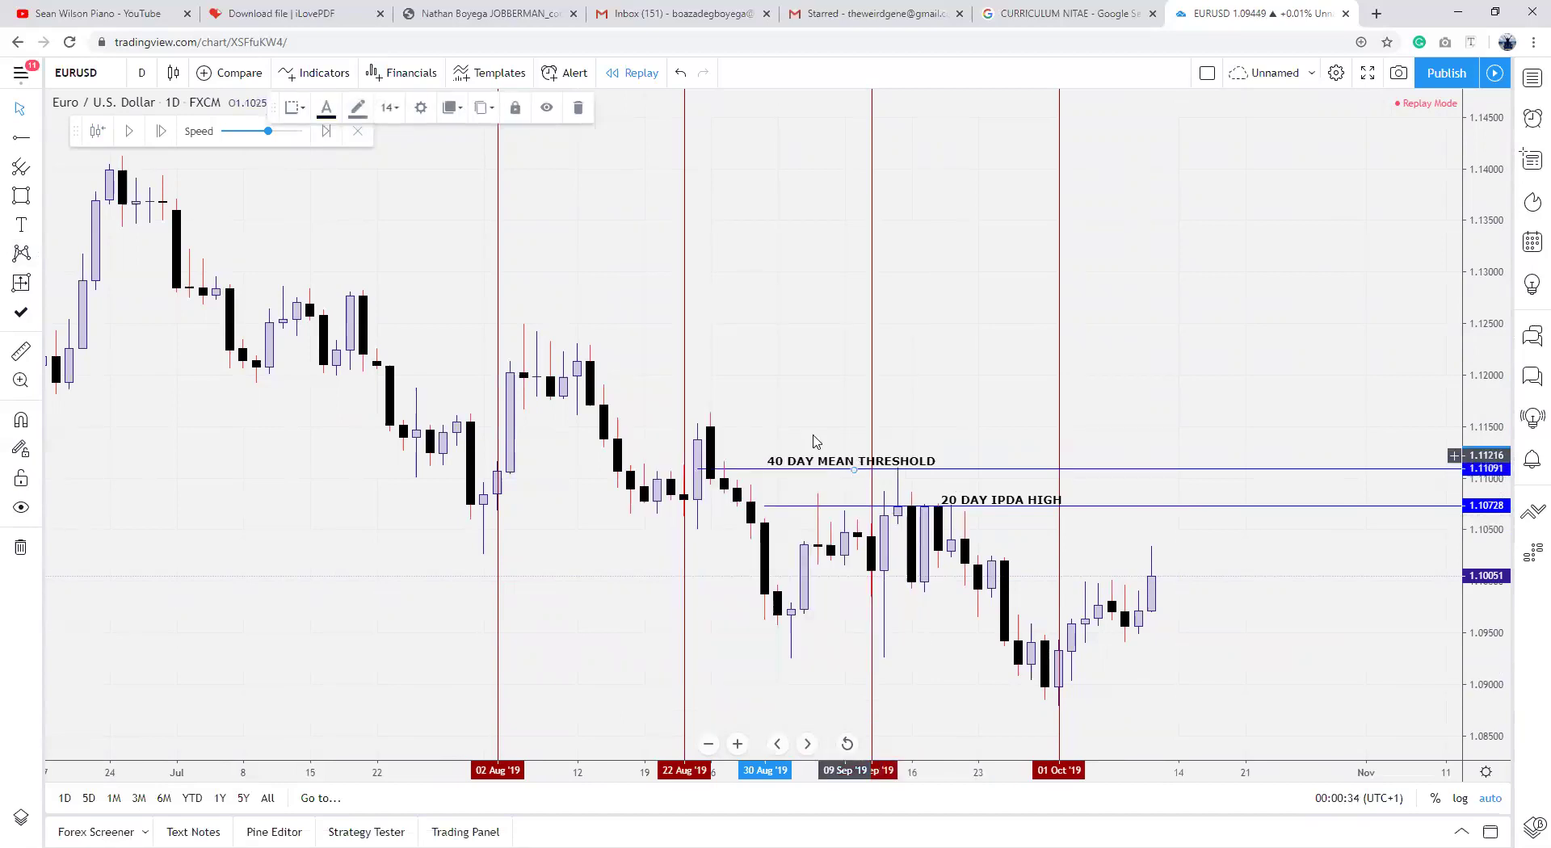
Step: Set the font size of the "40 DAY MEAN THRESHOLD" and "20 DAY IPDA HIGH" labels to 12
left_click(389, 108)
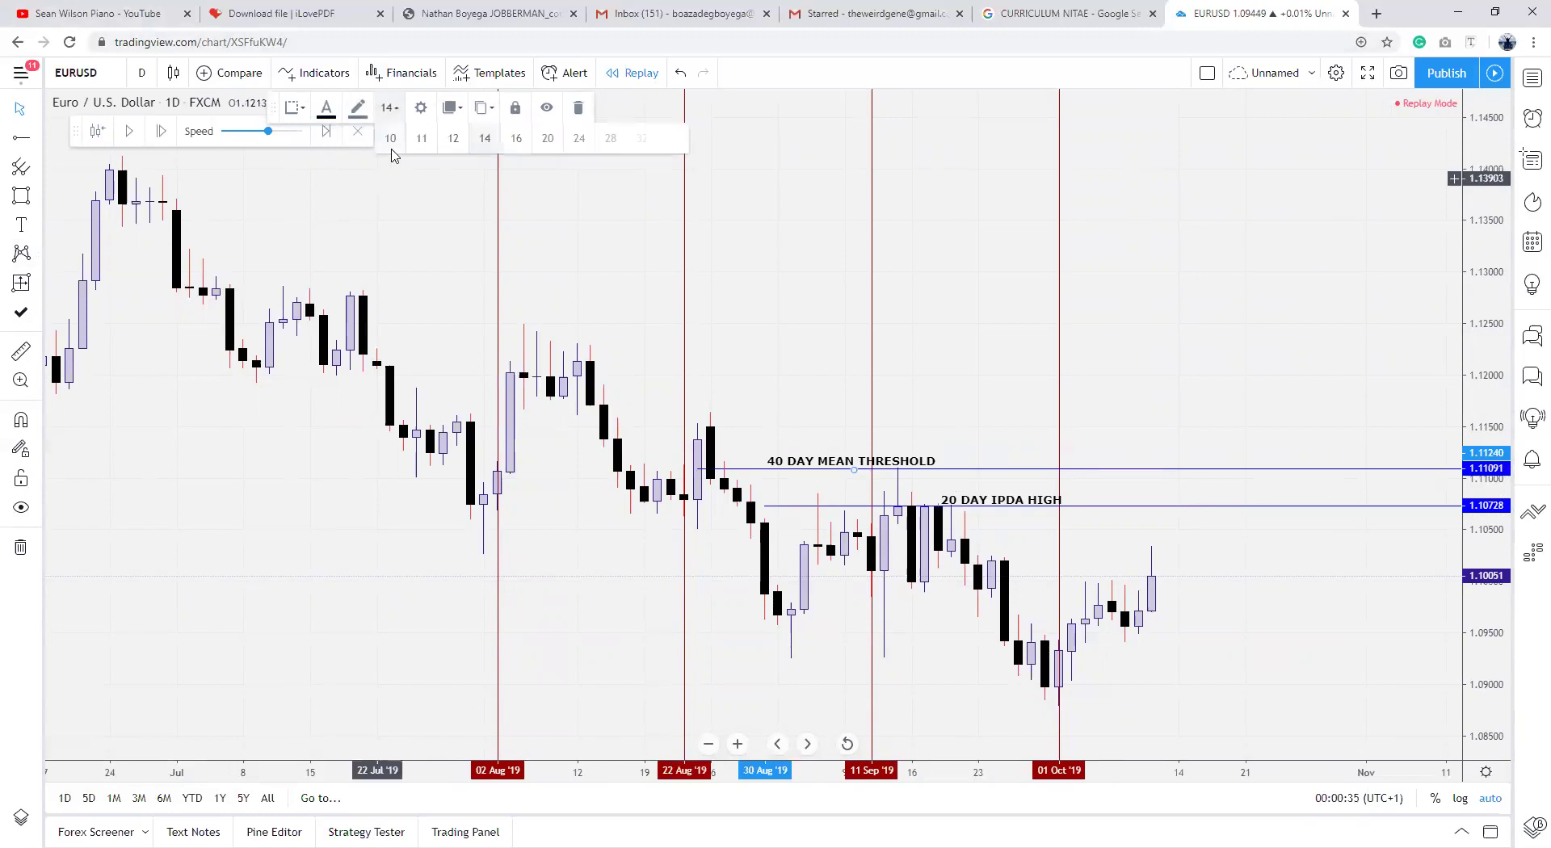
left_click(453, 139)
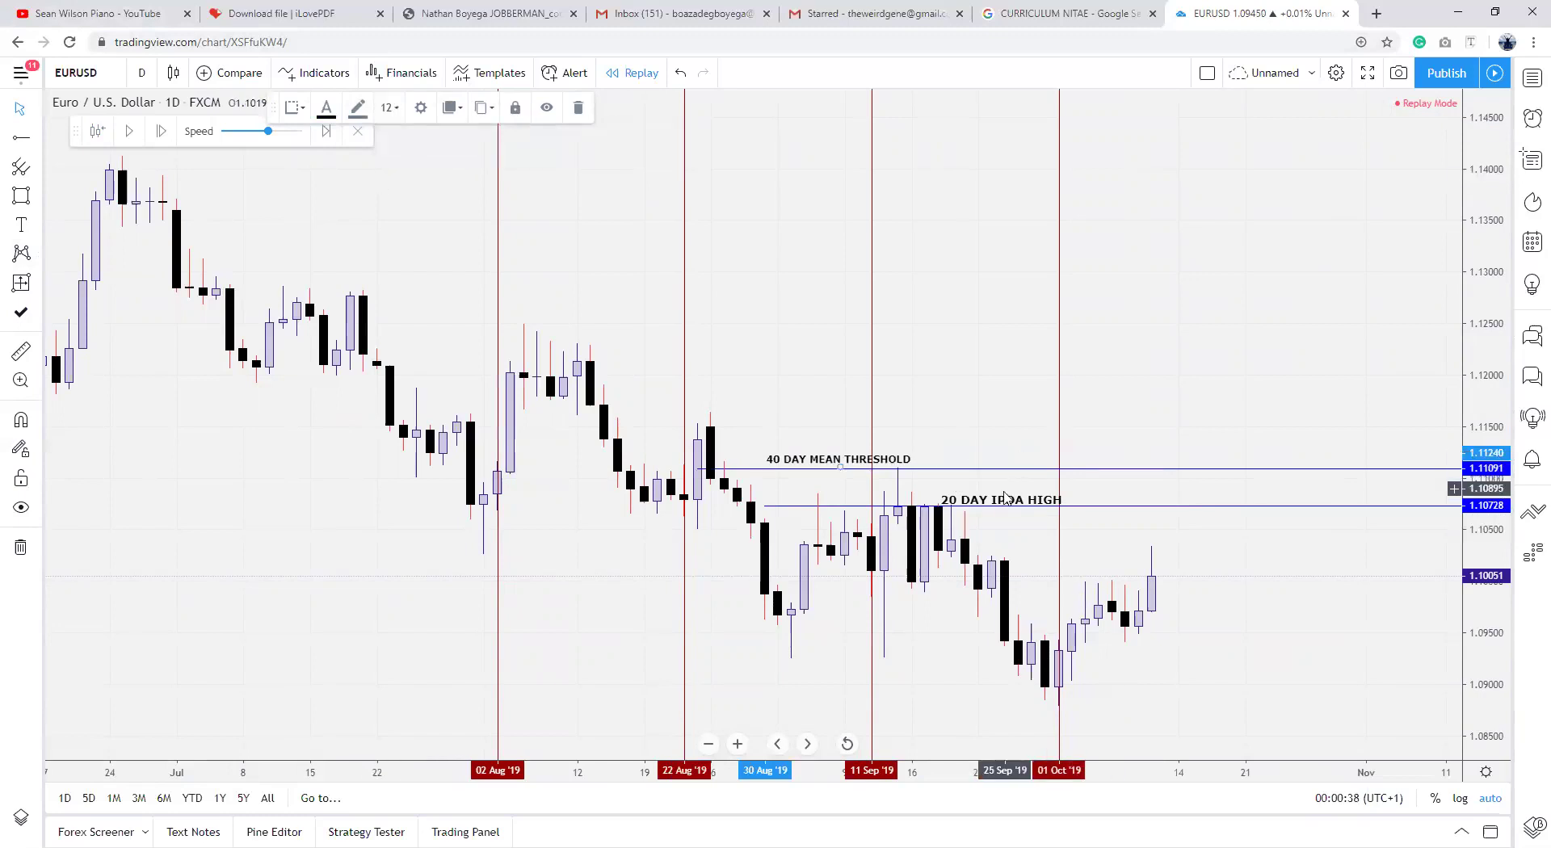
left_click(390, 107)
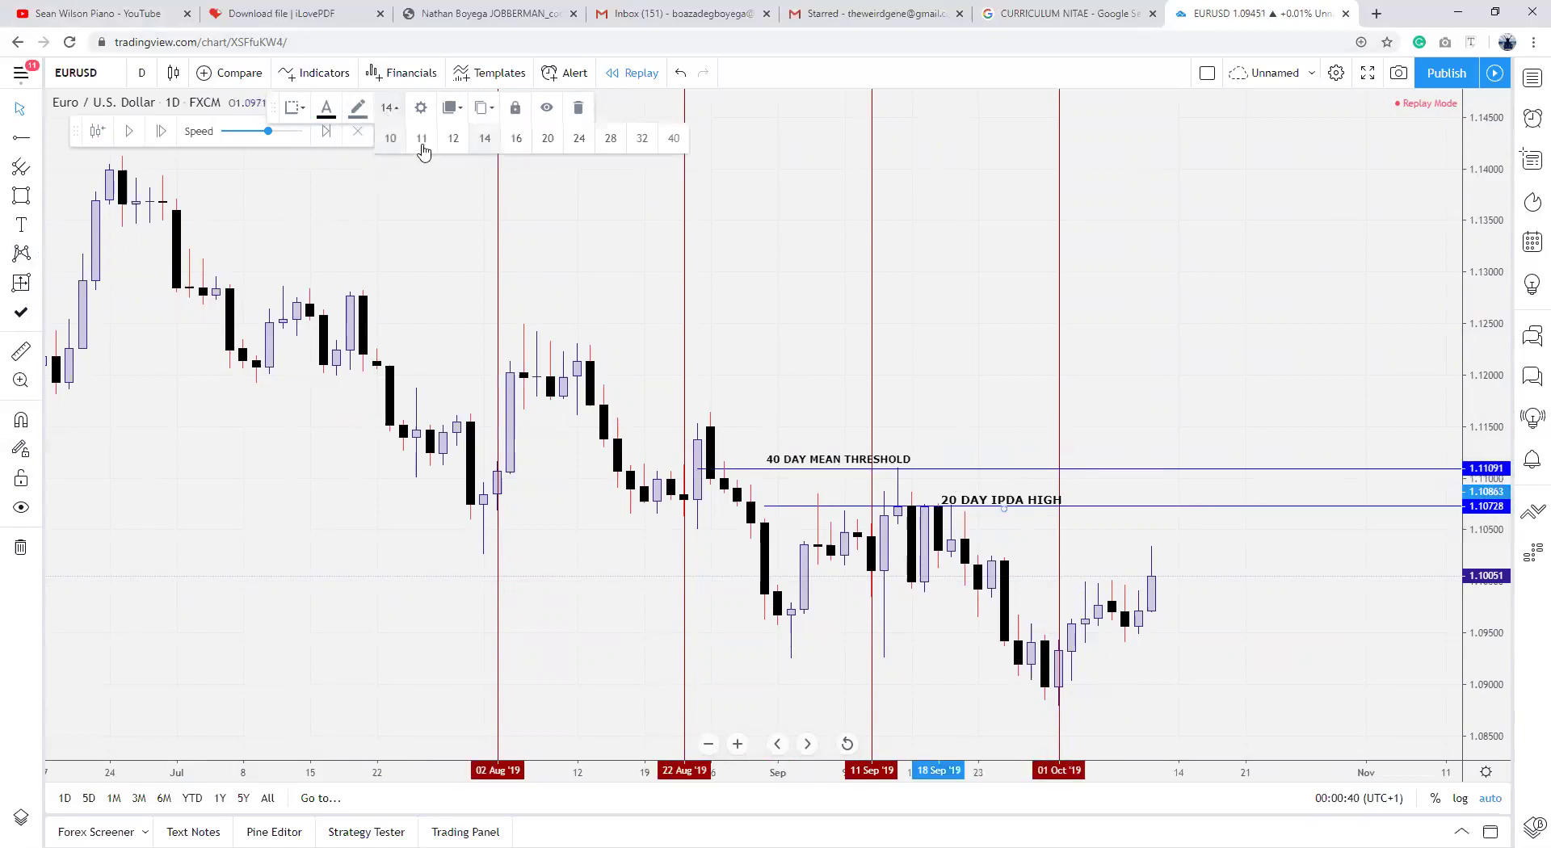
left_click(453, 139)
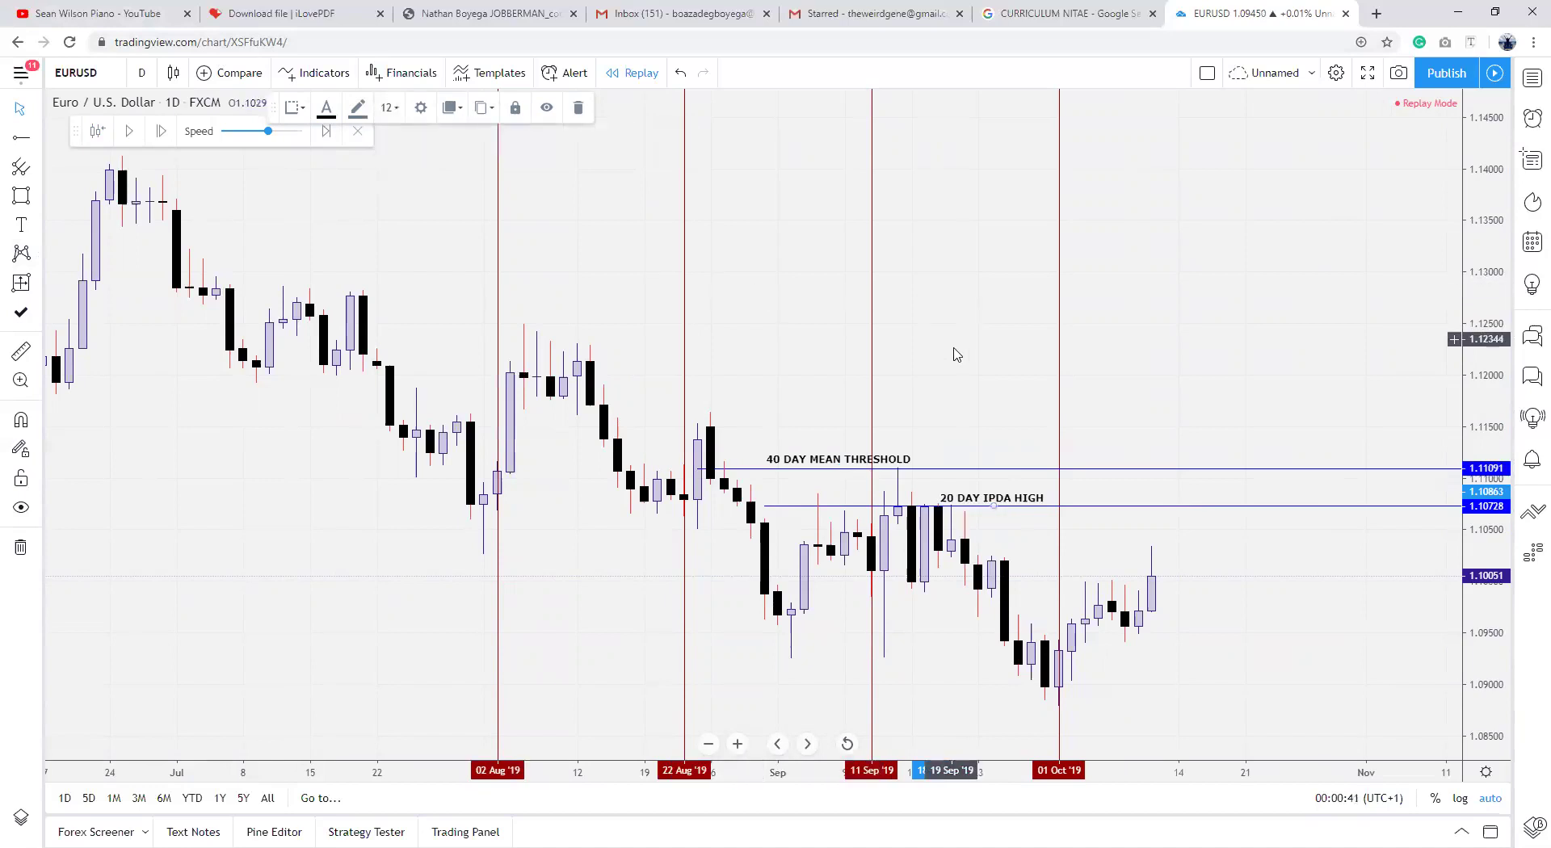
Step: Draw a horizontal ray at 1.11545 from the 23 Aug '19 candle and label it "40 DAY OLD HIGHS" just above
left_click(21, 137)
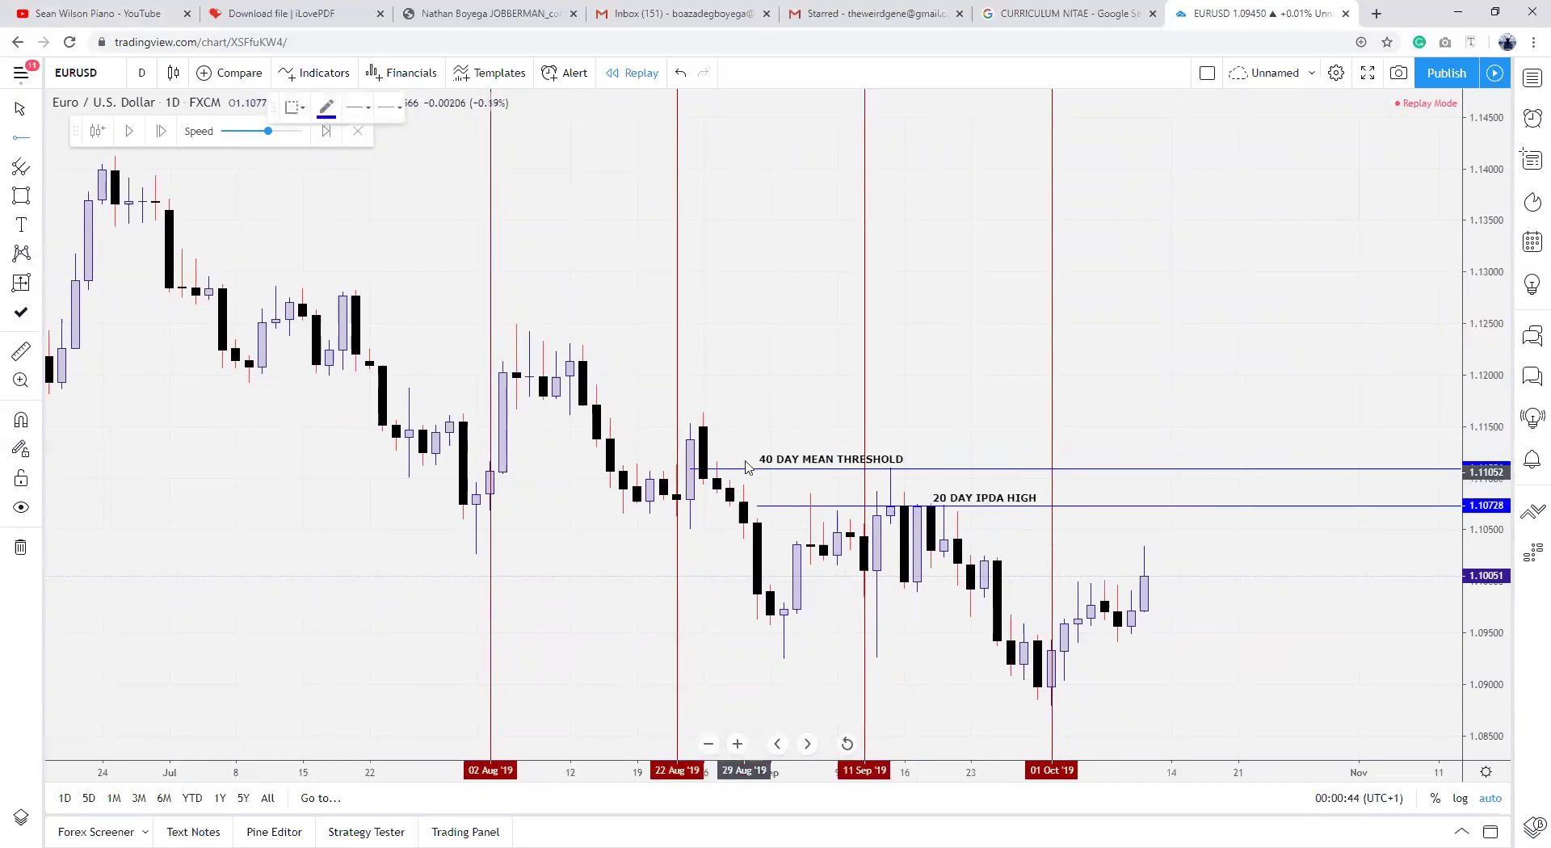
left_click(692, 422)
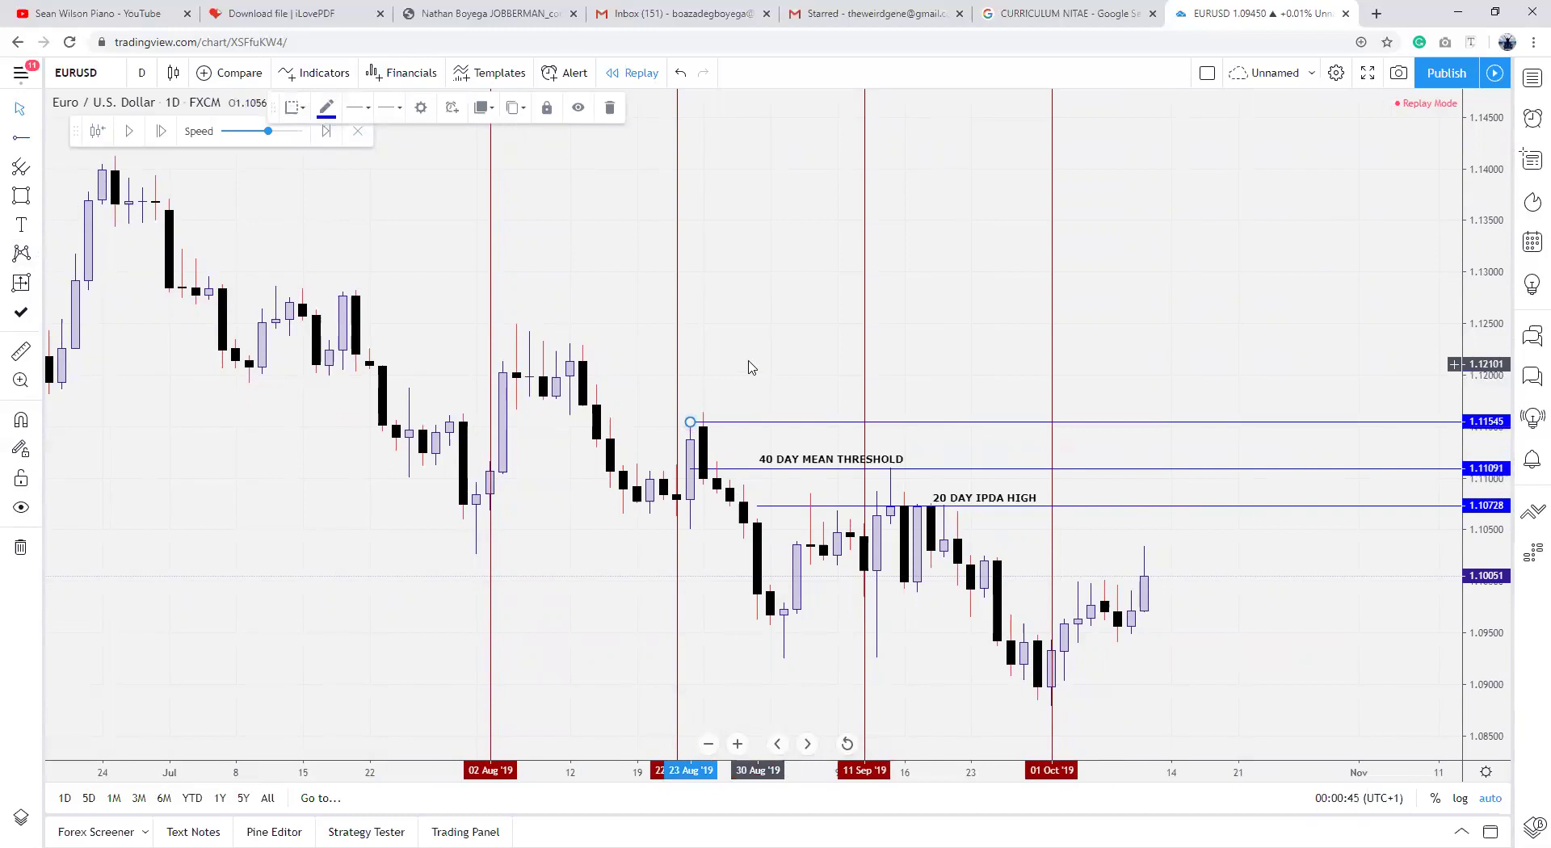
key("alt+t")
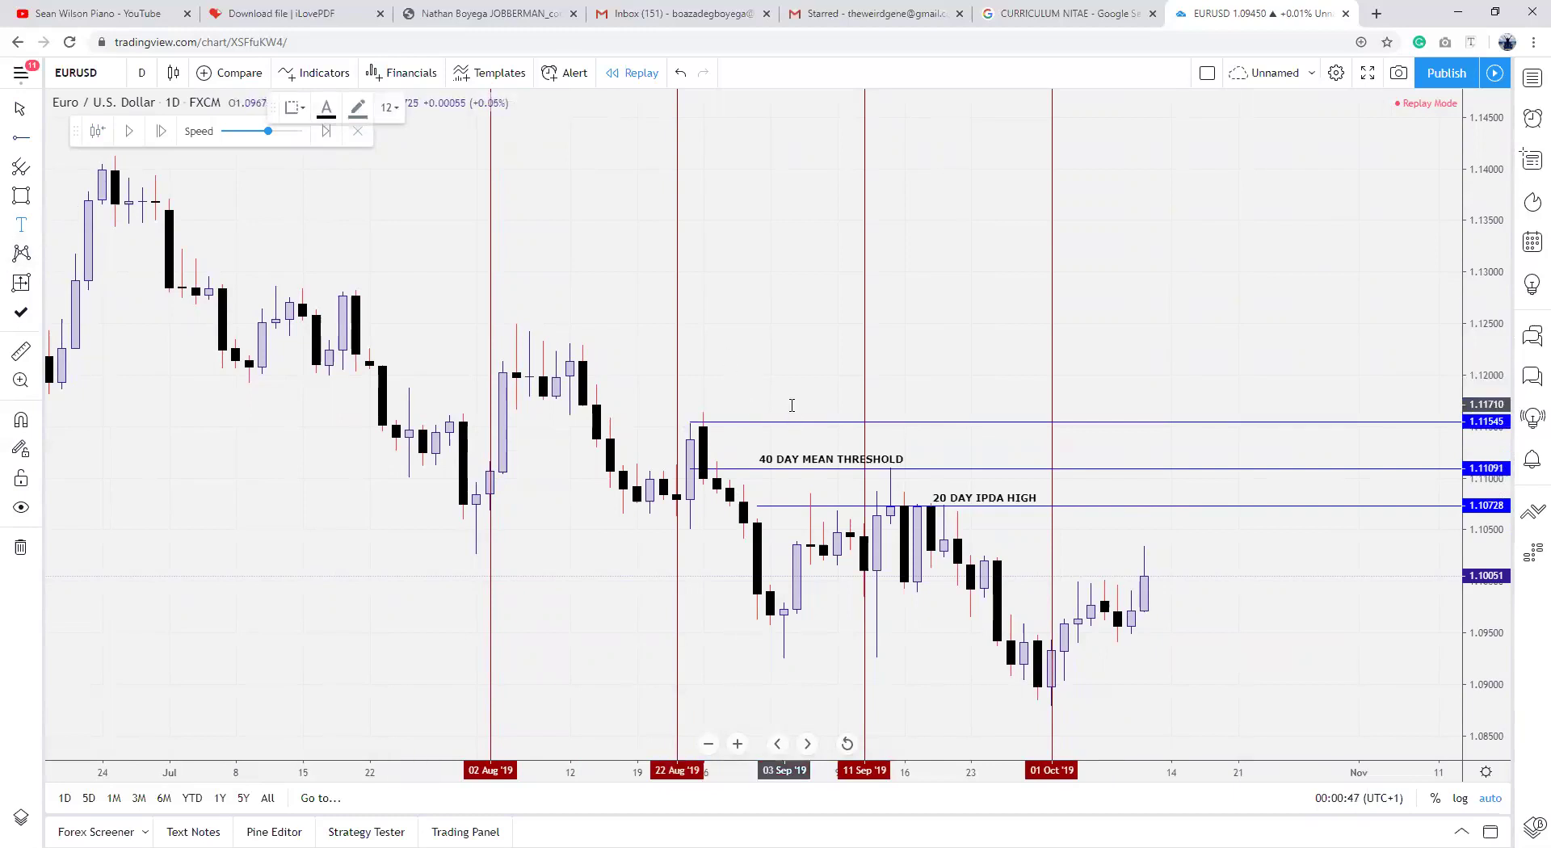
left_click(791, 406)
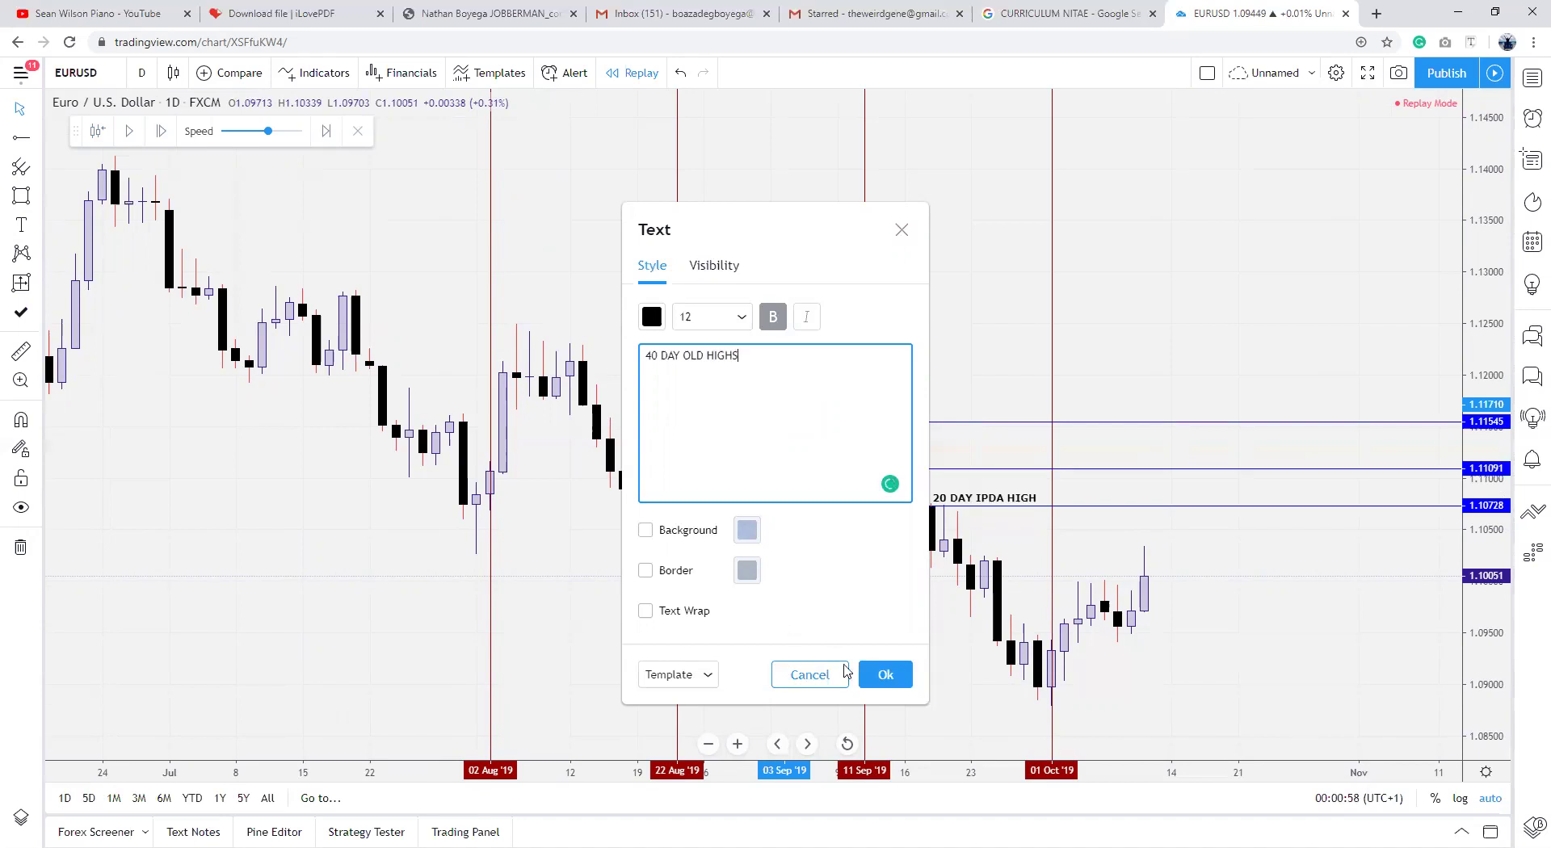
left_click(886, 675)
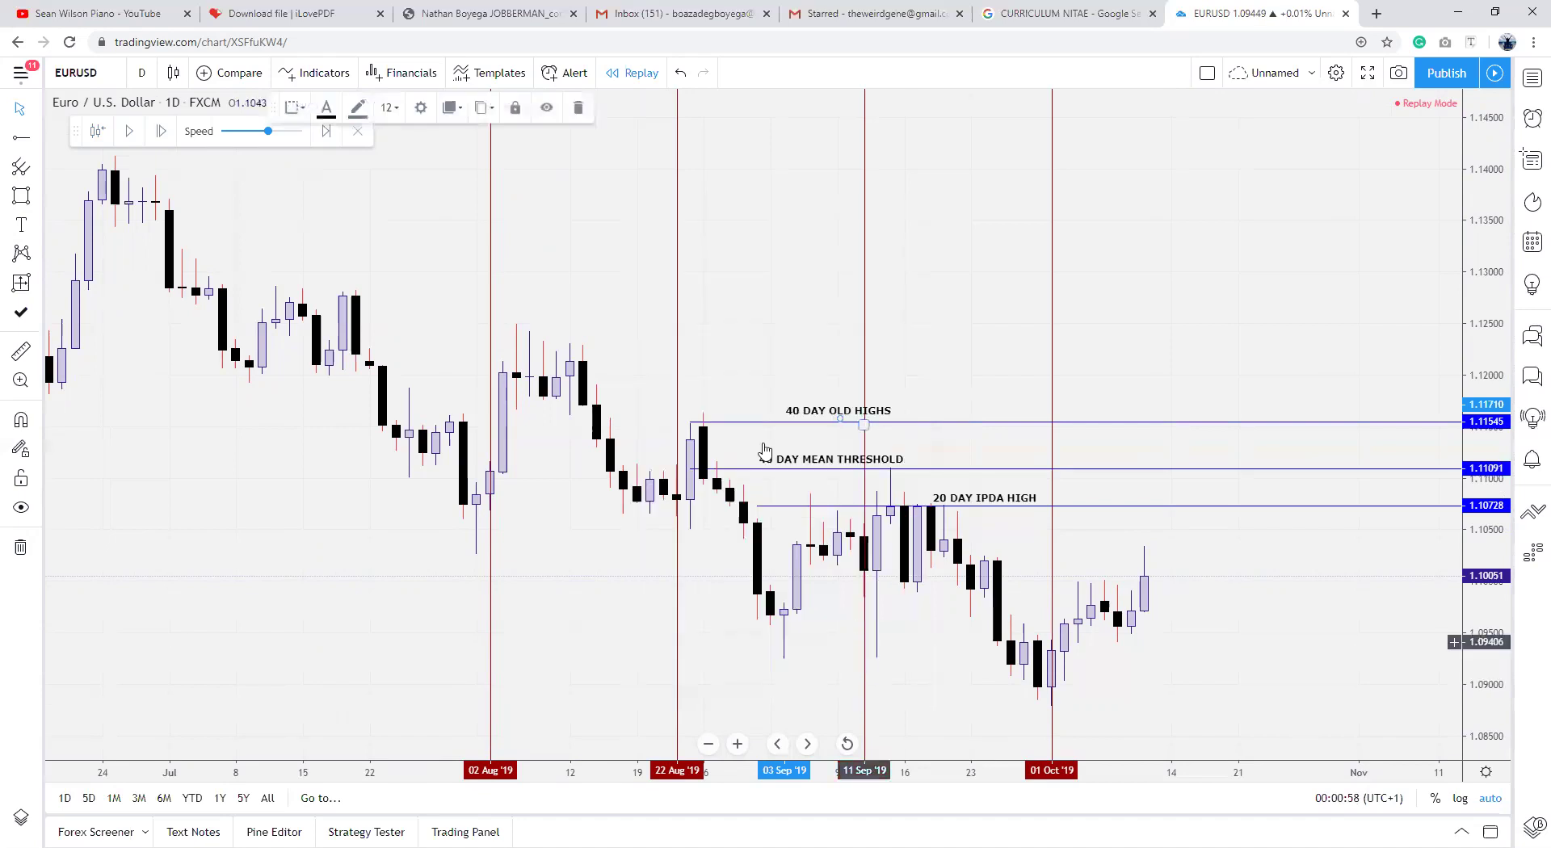
Step: Draw a horizontal ray at 1.12148 from the 12 Aug '19 candle and label it "60 DAY REJECTION" just above
left_click(13, 143)
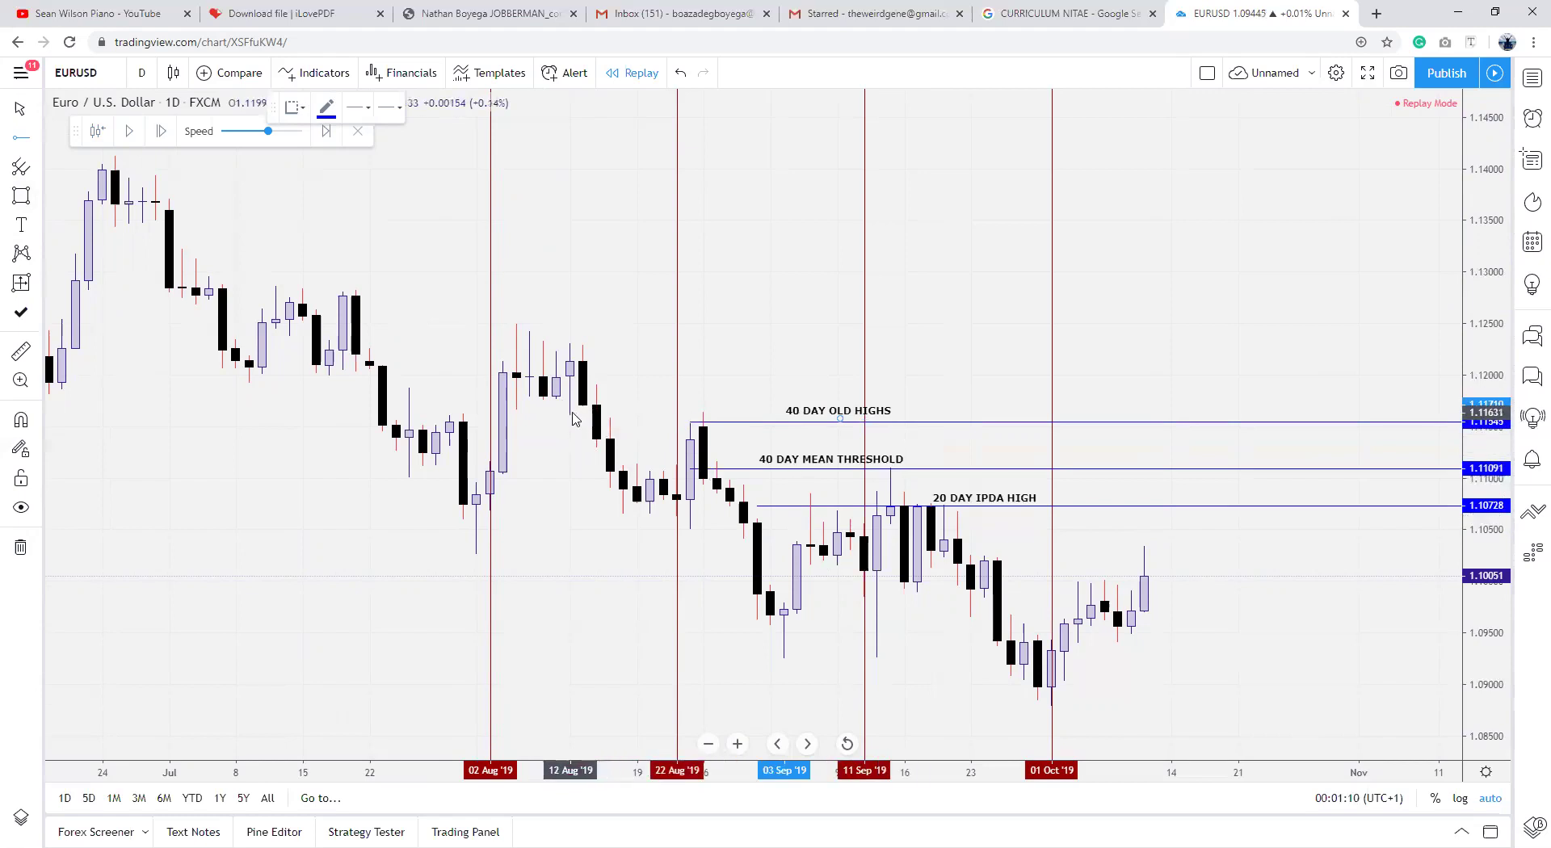
left_click(566, 361)
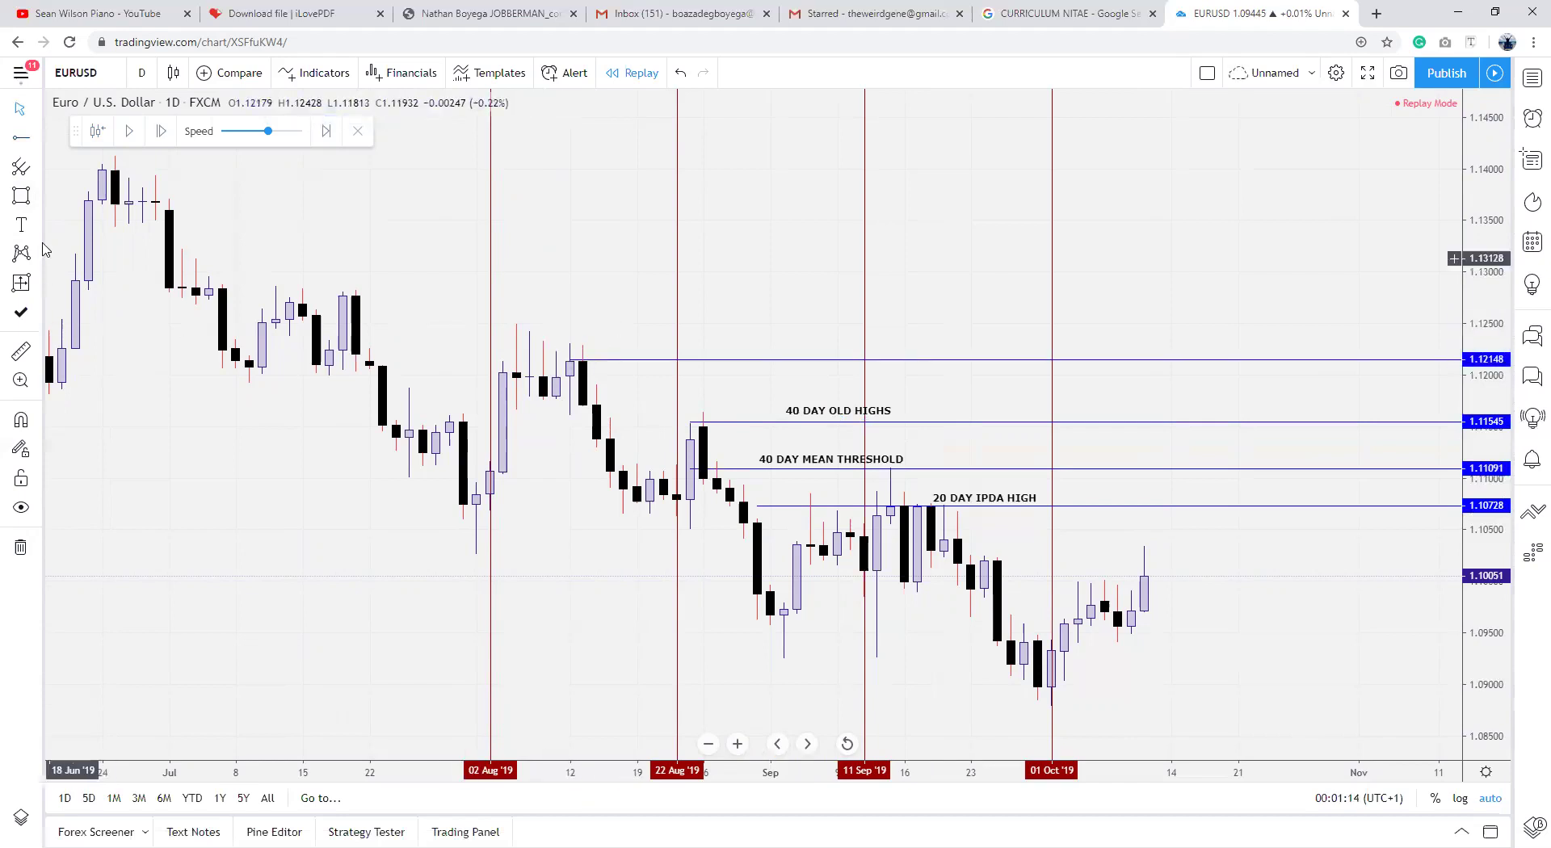
left_click(21, 224)
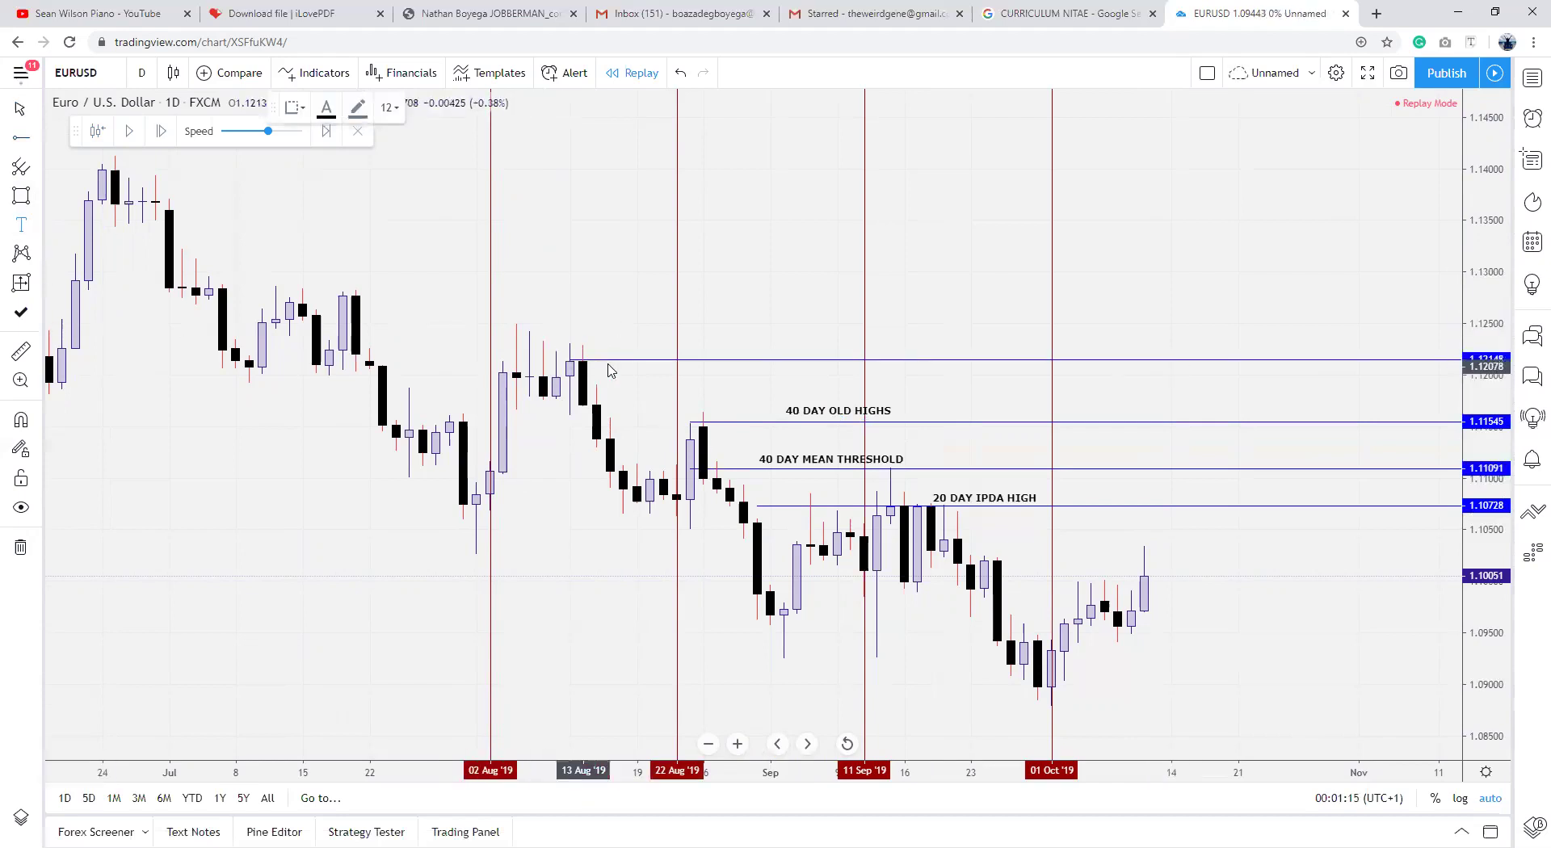
left_click(739, 349)
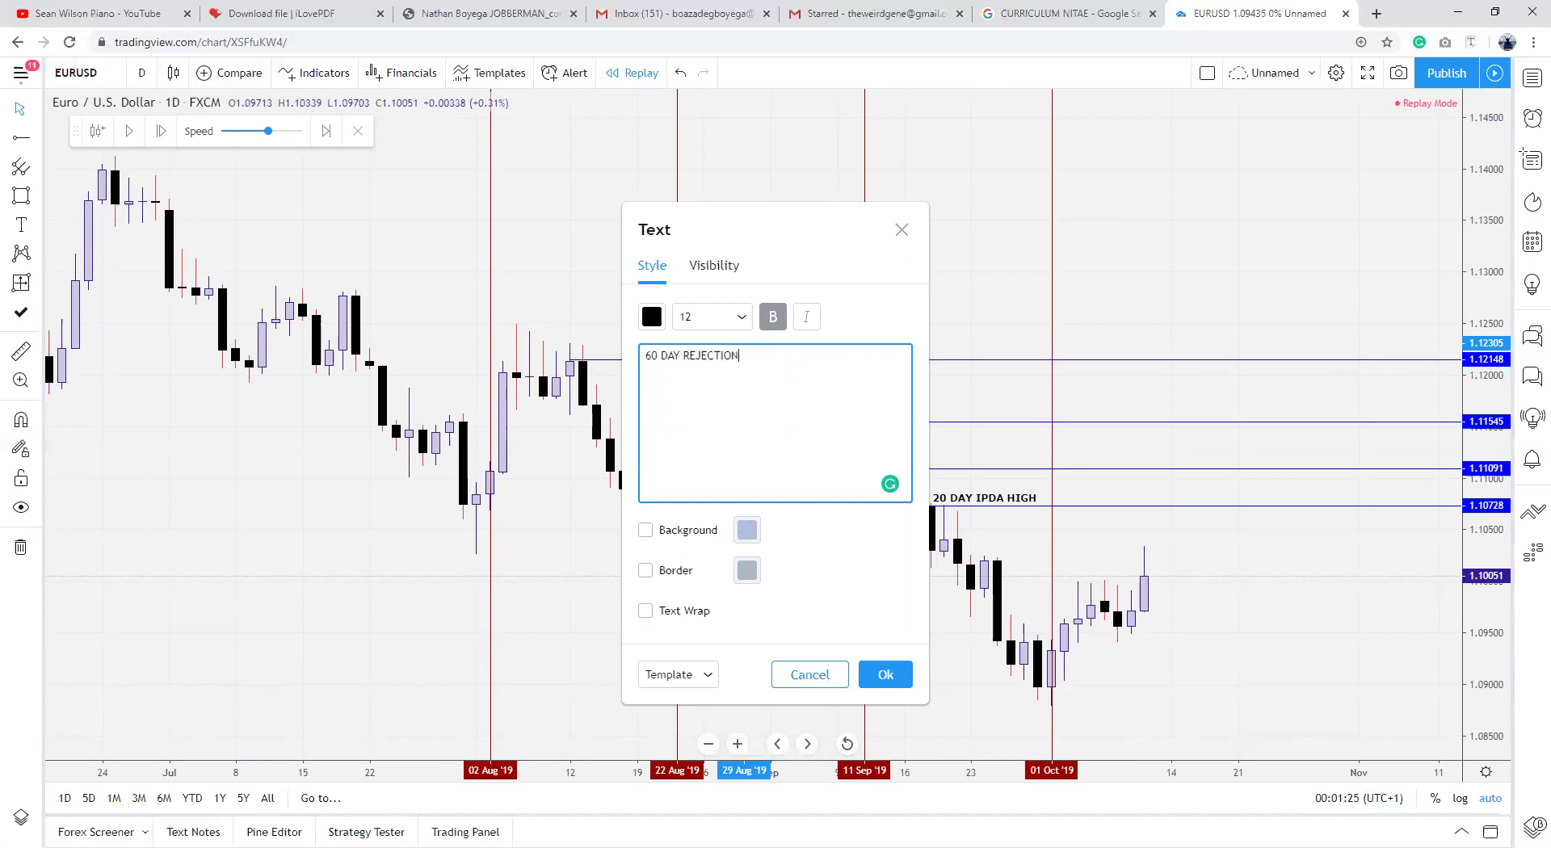
left_click(887, 674)
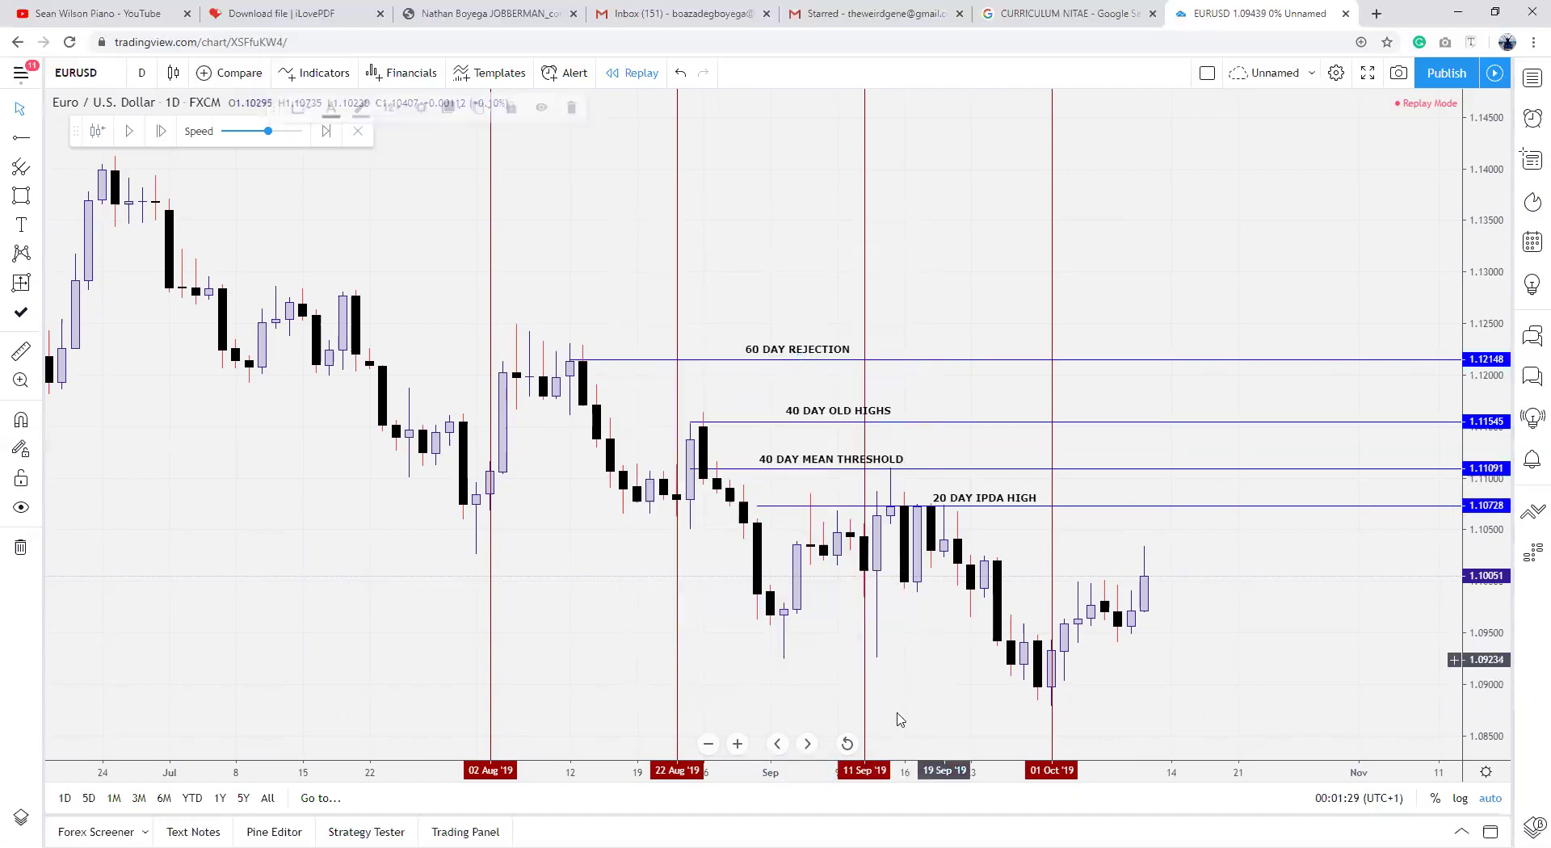
Step: Draw a horizontal ray at 1.08969 from the 30 Sep '19 candle and label it "20 DAY IPDA LOW" just below
left_click(737, 744)
left_click(737, 743)
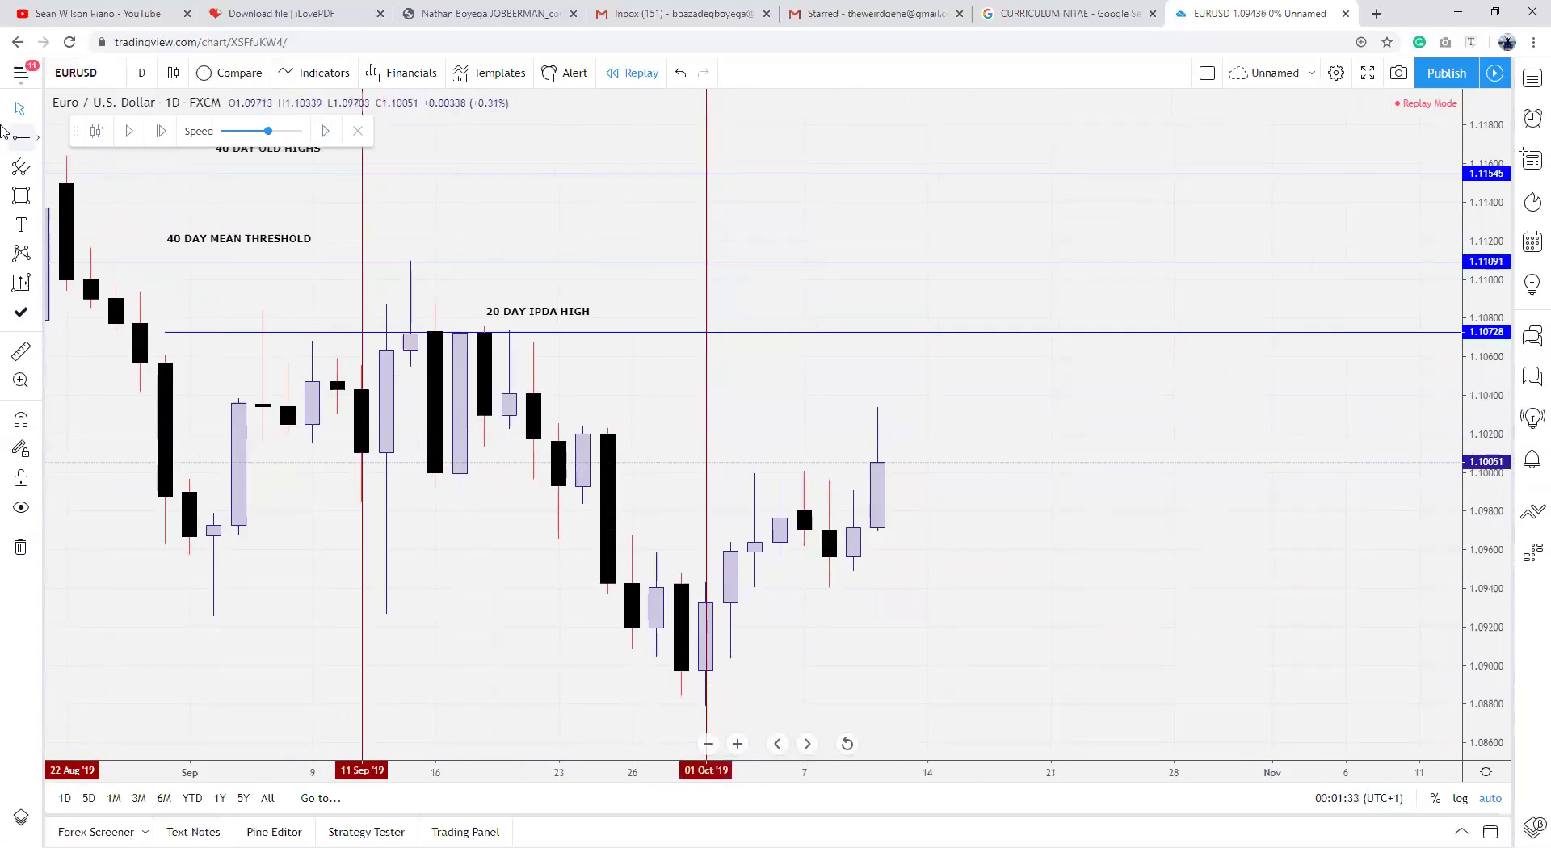
left_click(436, 173)
left_click(681, 677)
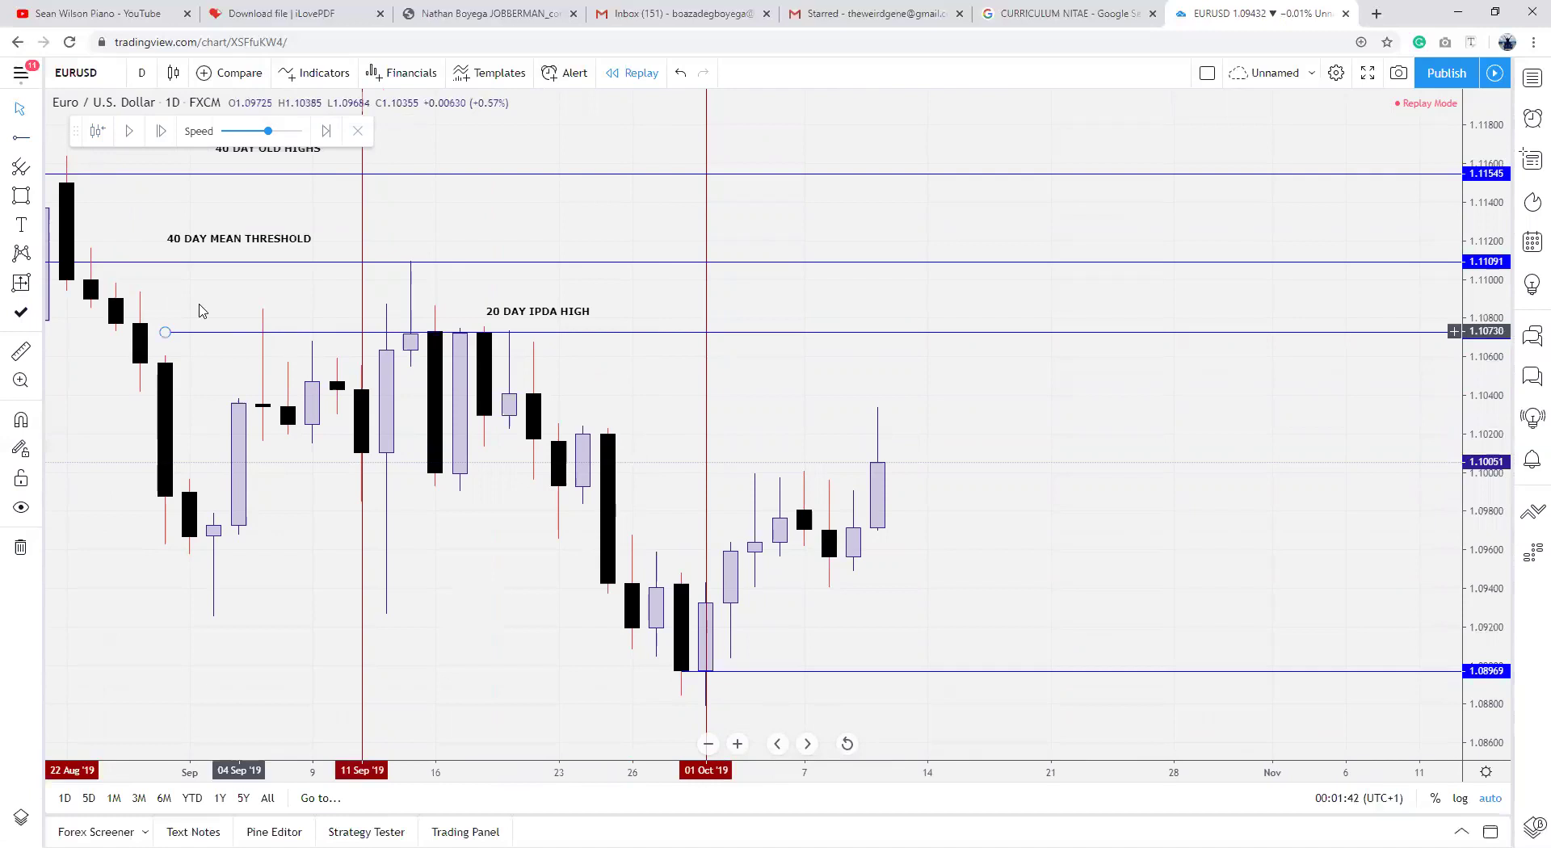
left_click(53, 263)
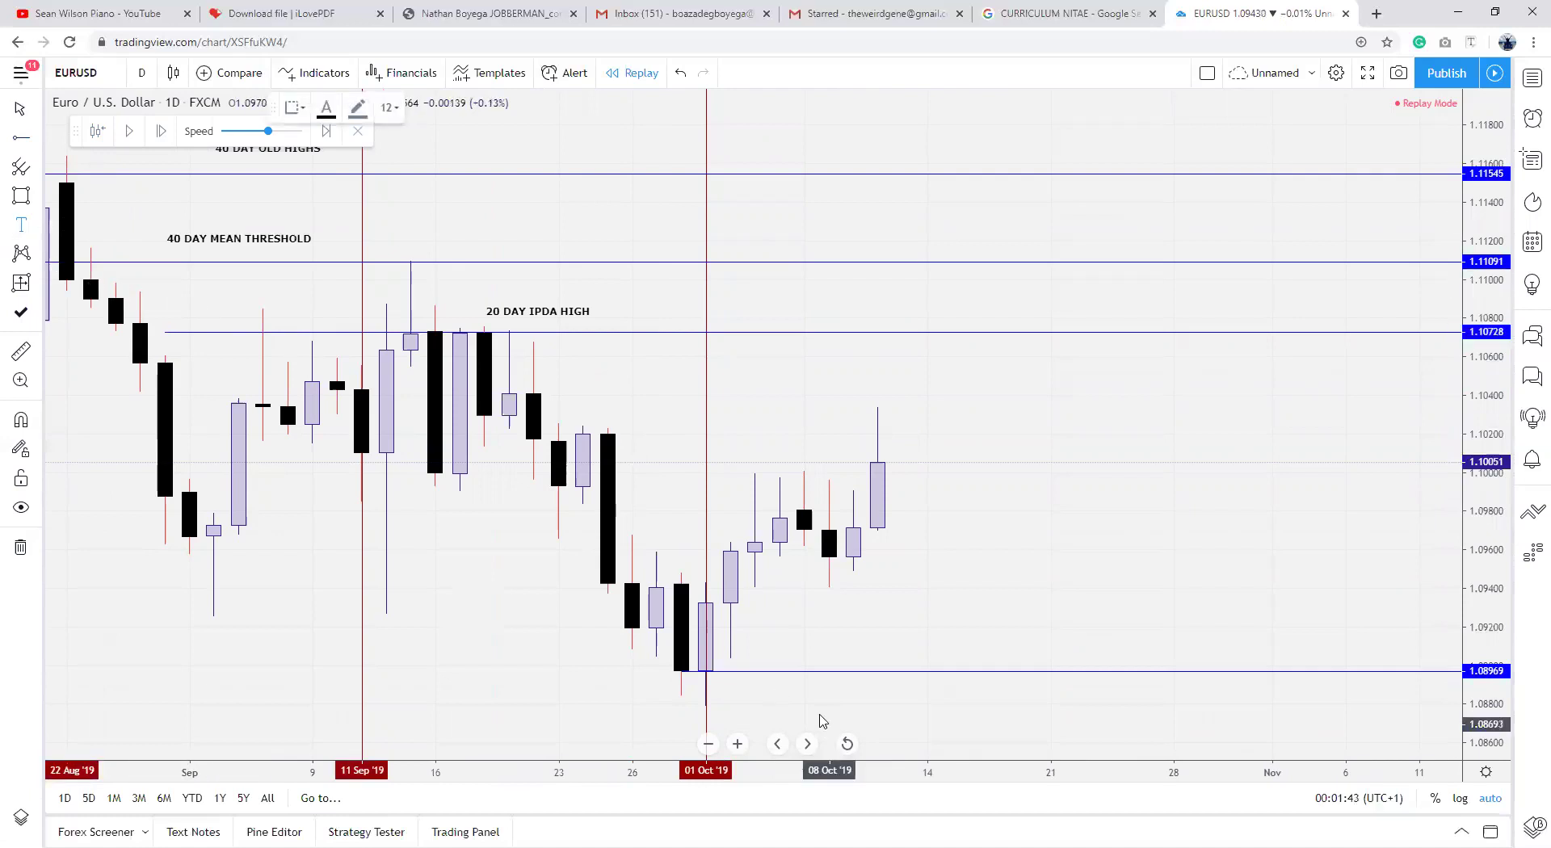
left_click(791, 692)
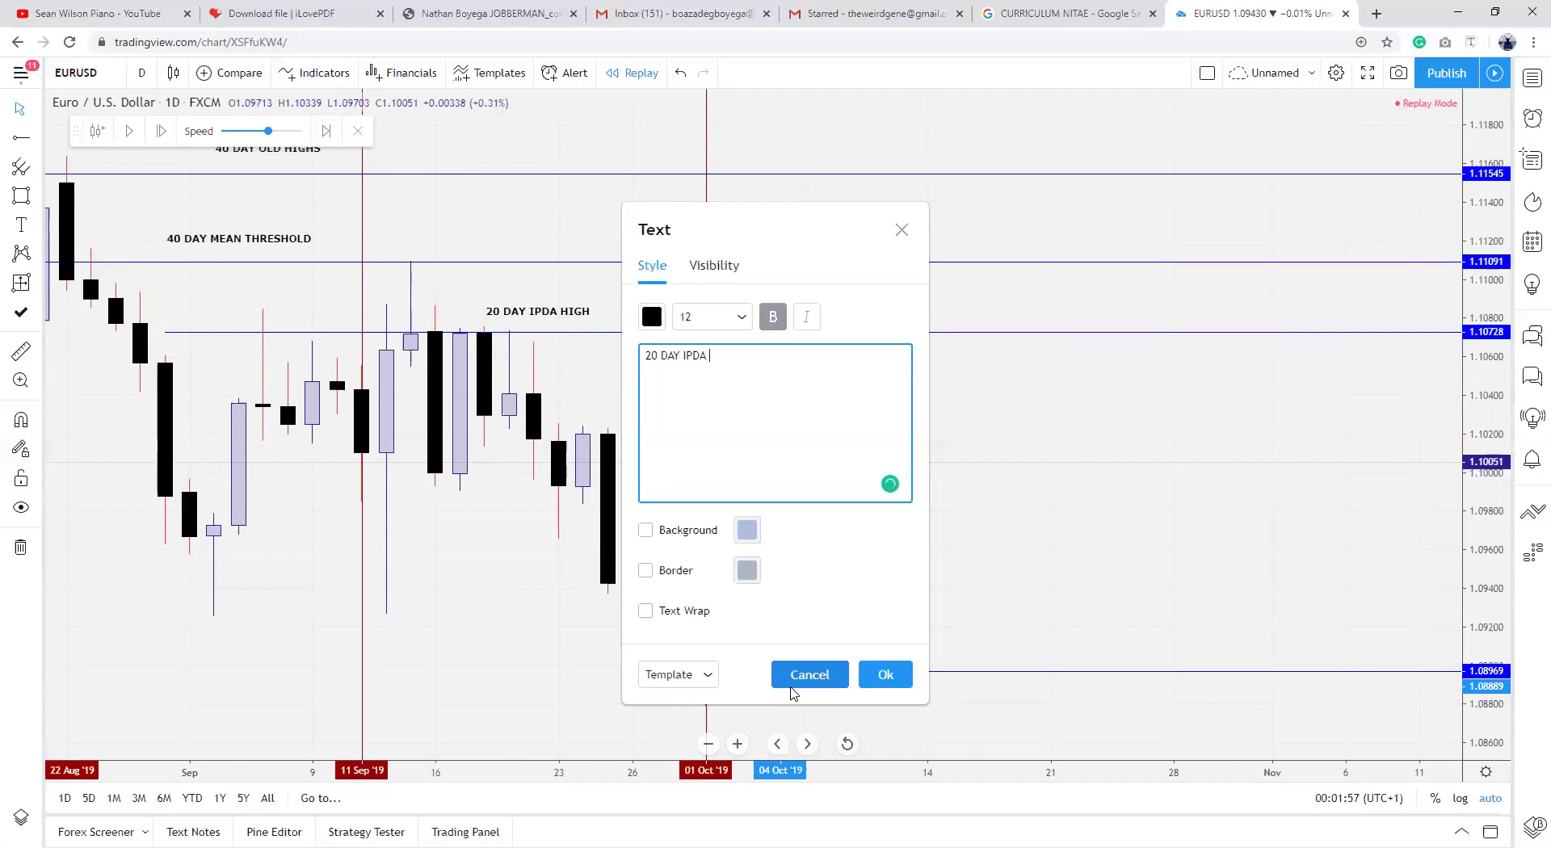
left_click(863, 680)
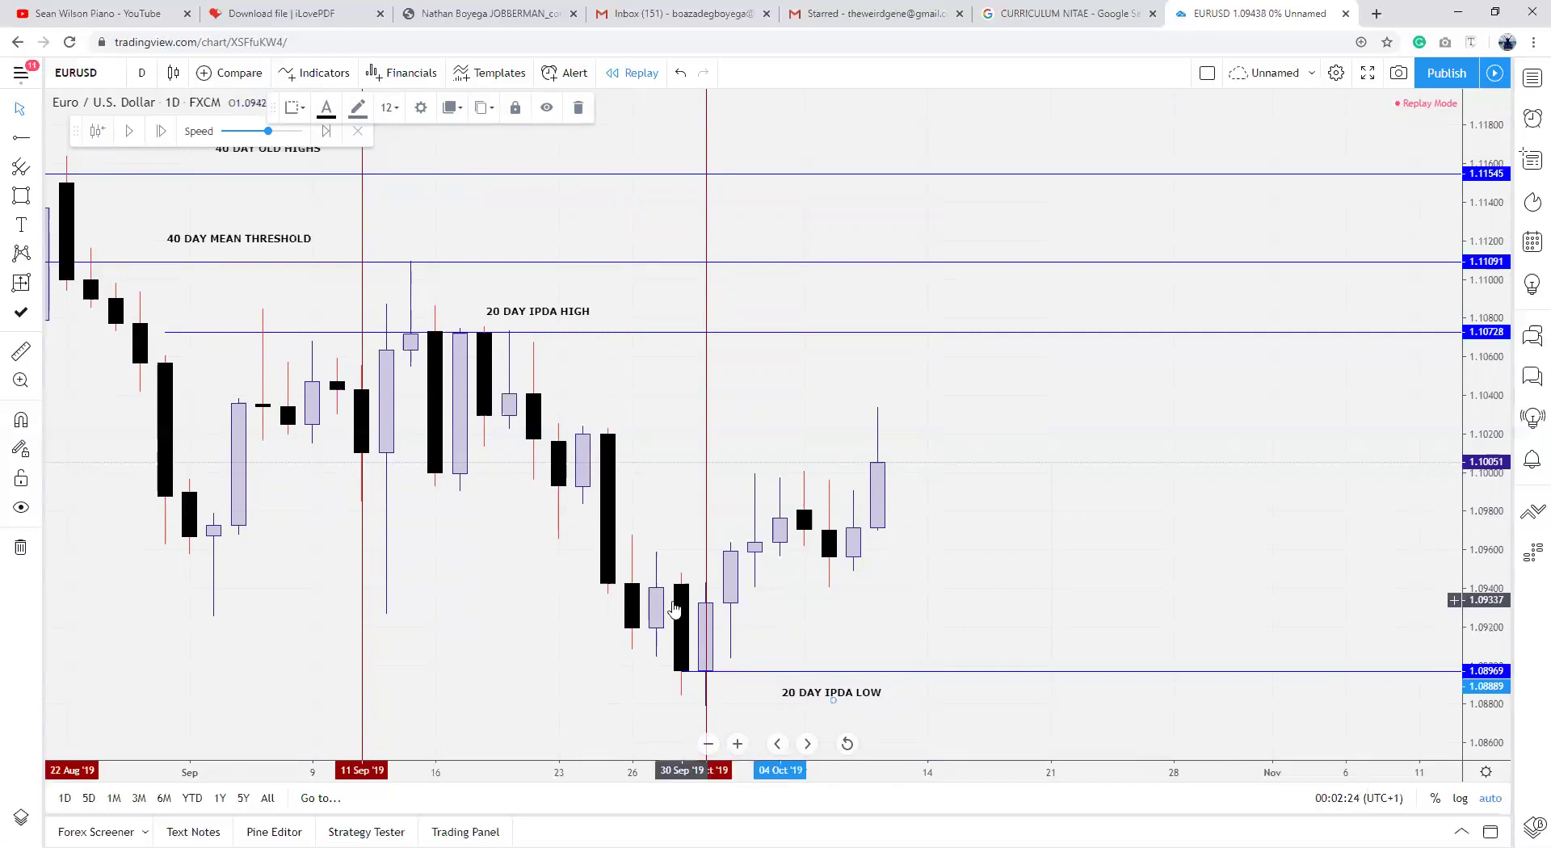
Step: Examine the labelled 20, 40 and 60-day levels against the candles and the vertical lookback dates
left_click(708, 743)
left_click(708, 743)
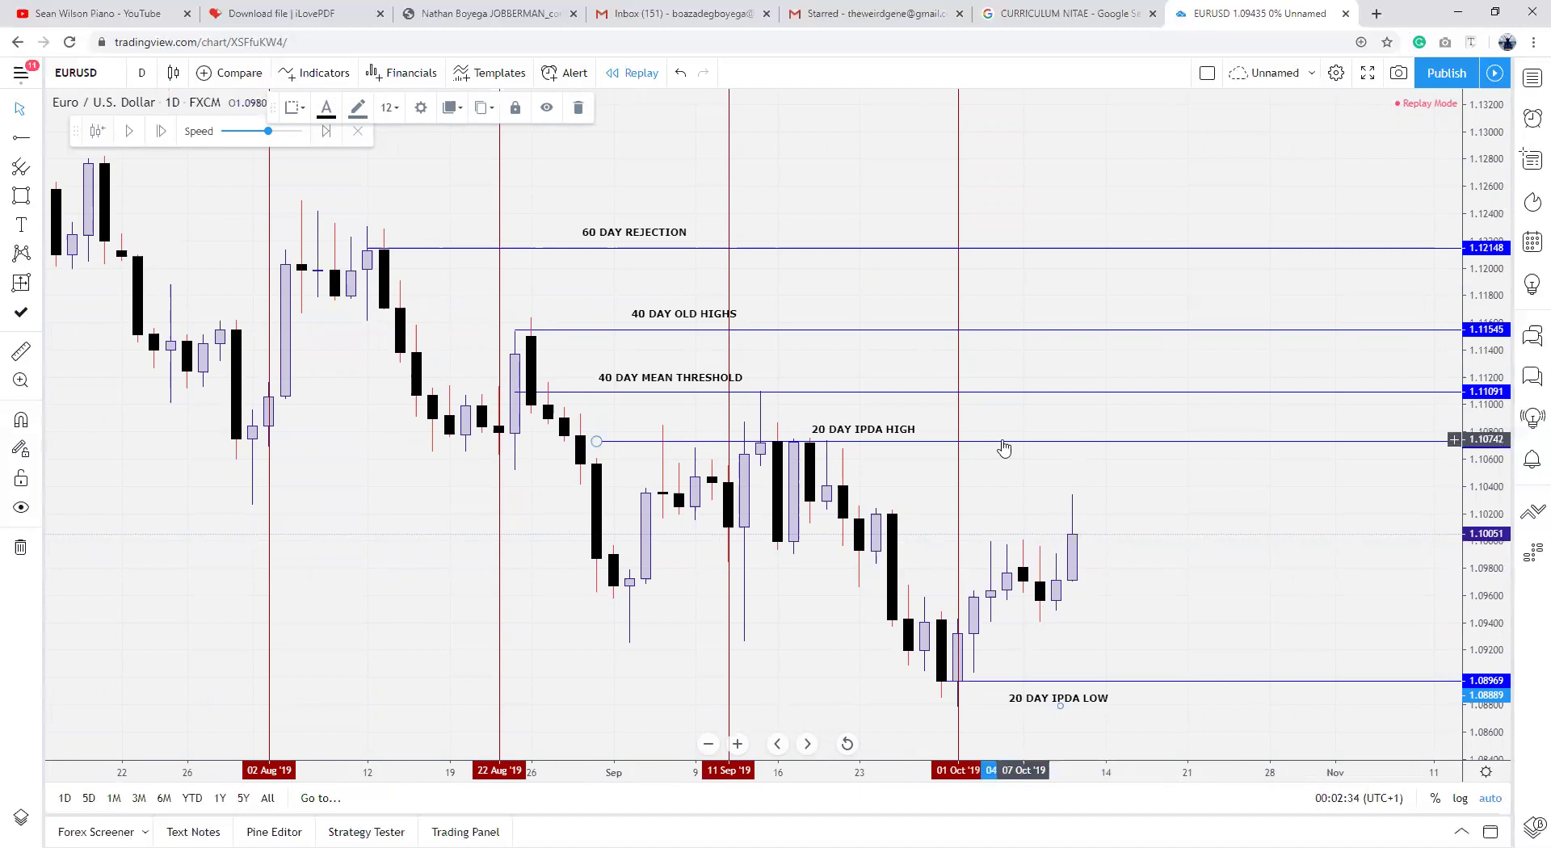
left_click(618, 190)
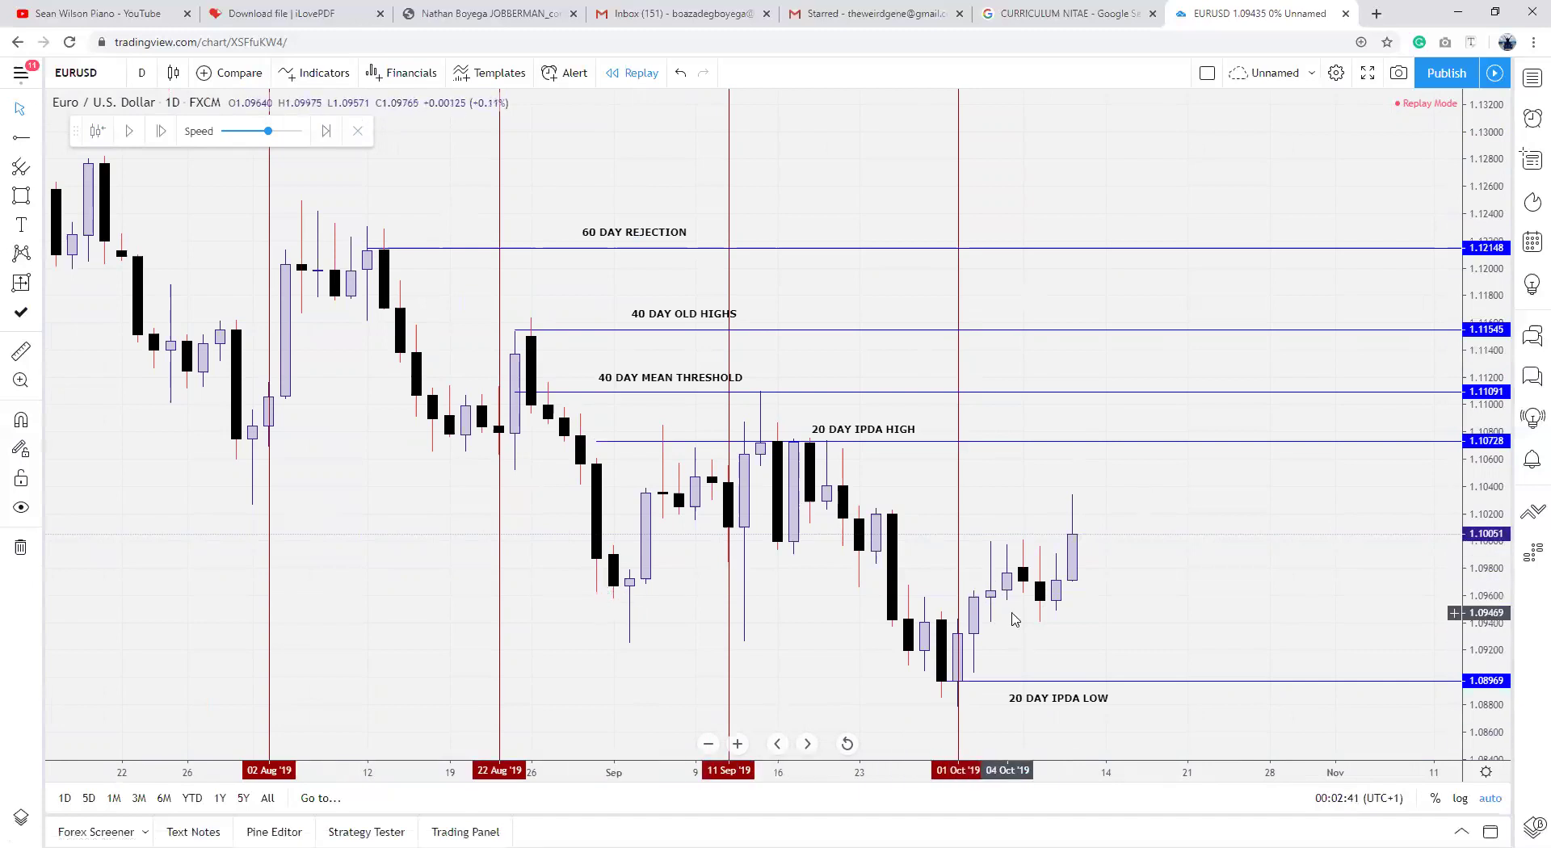
left_click(737, 744)
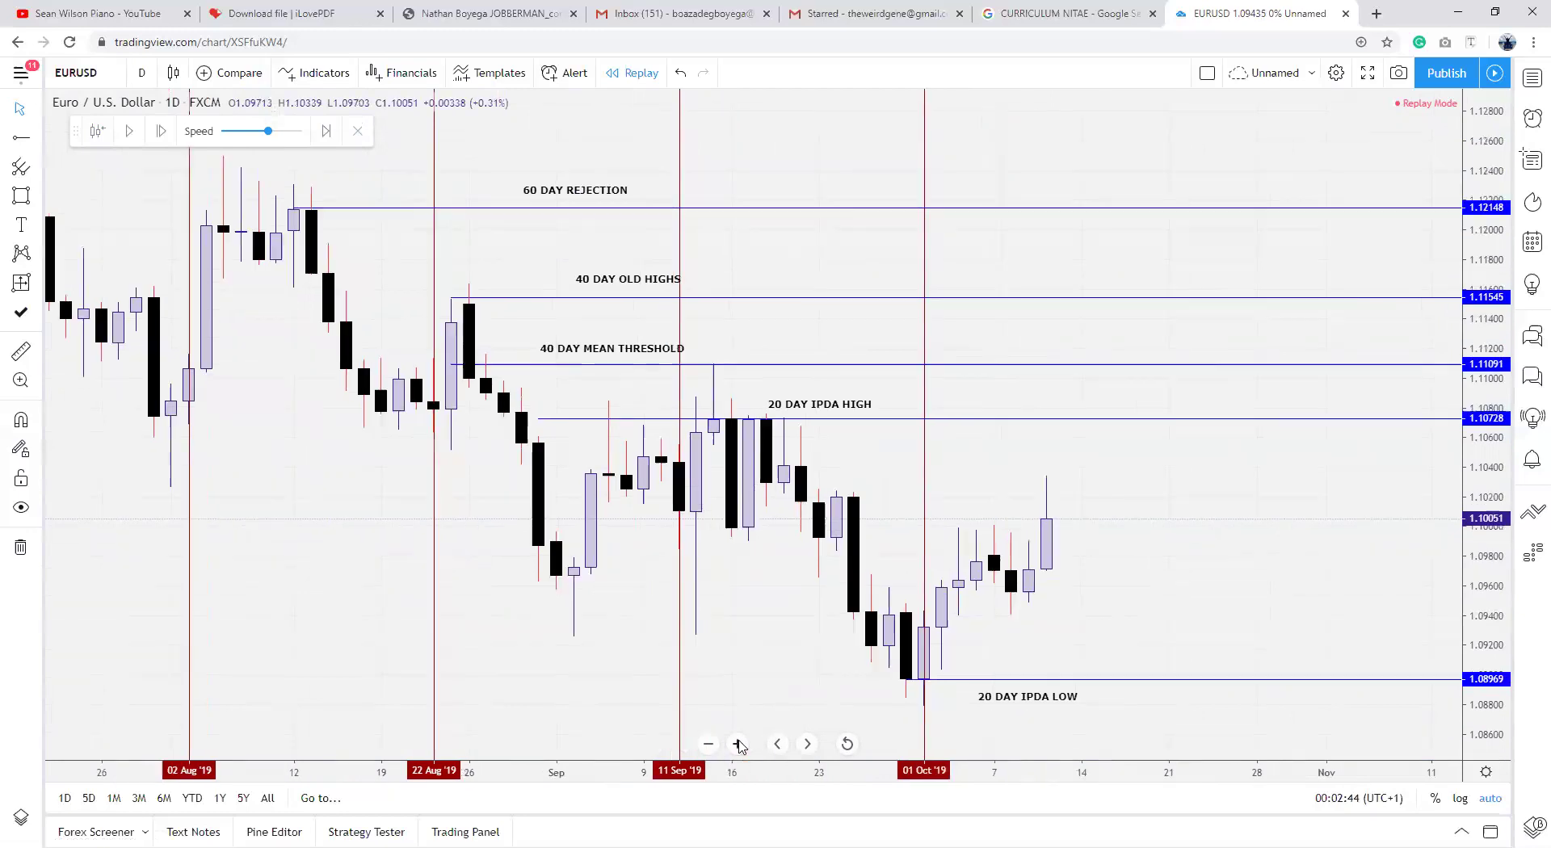
left_click(710, 744)
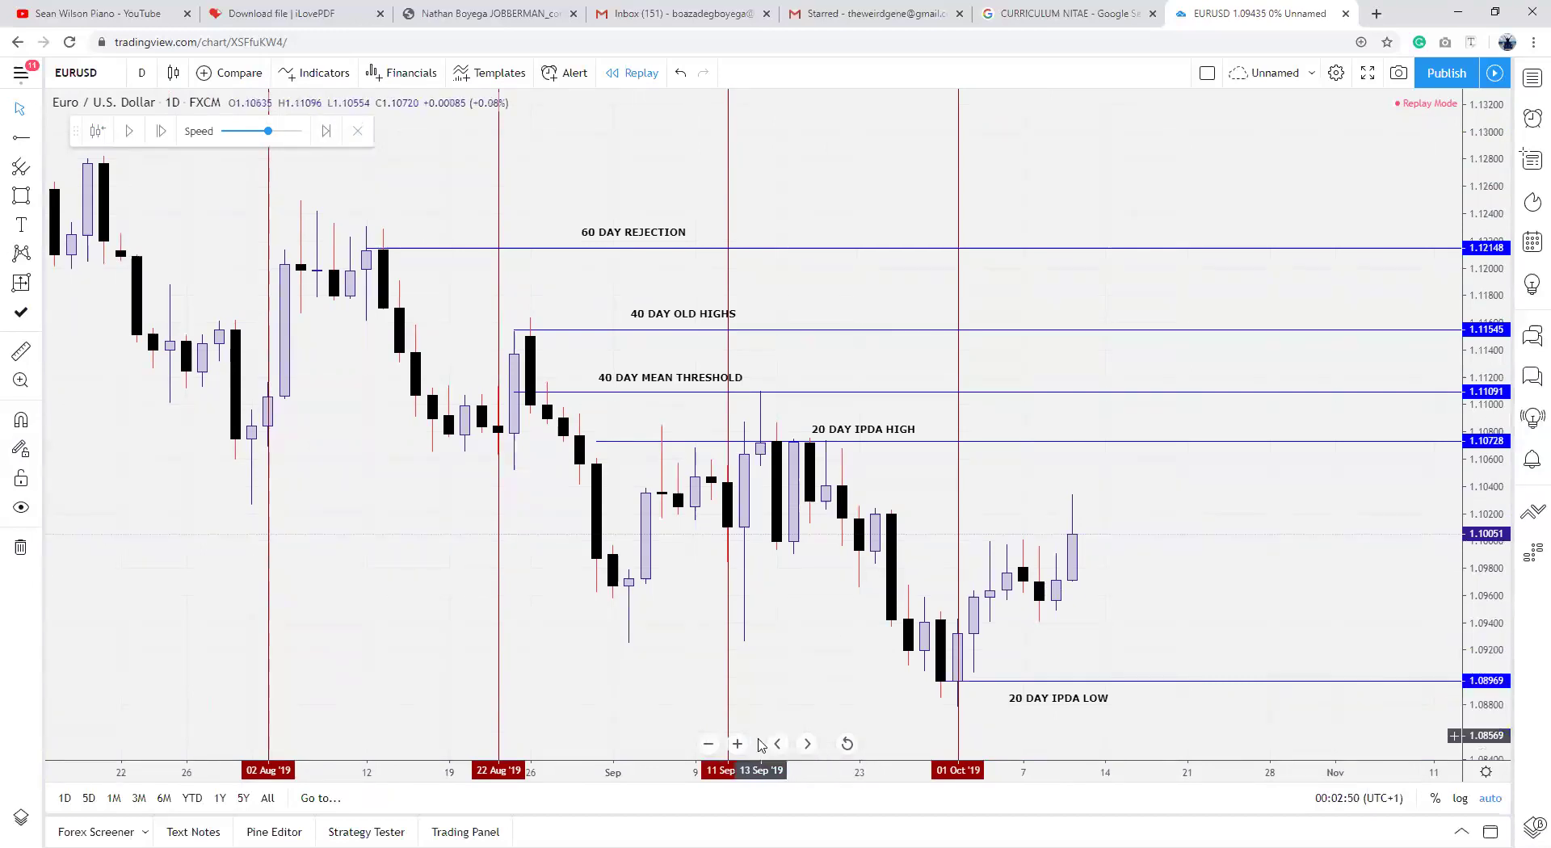
left_click(738, 744)
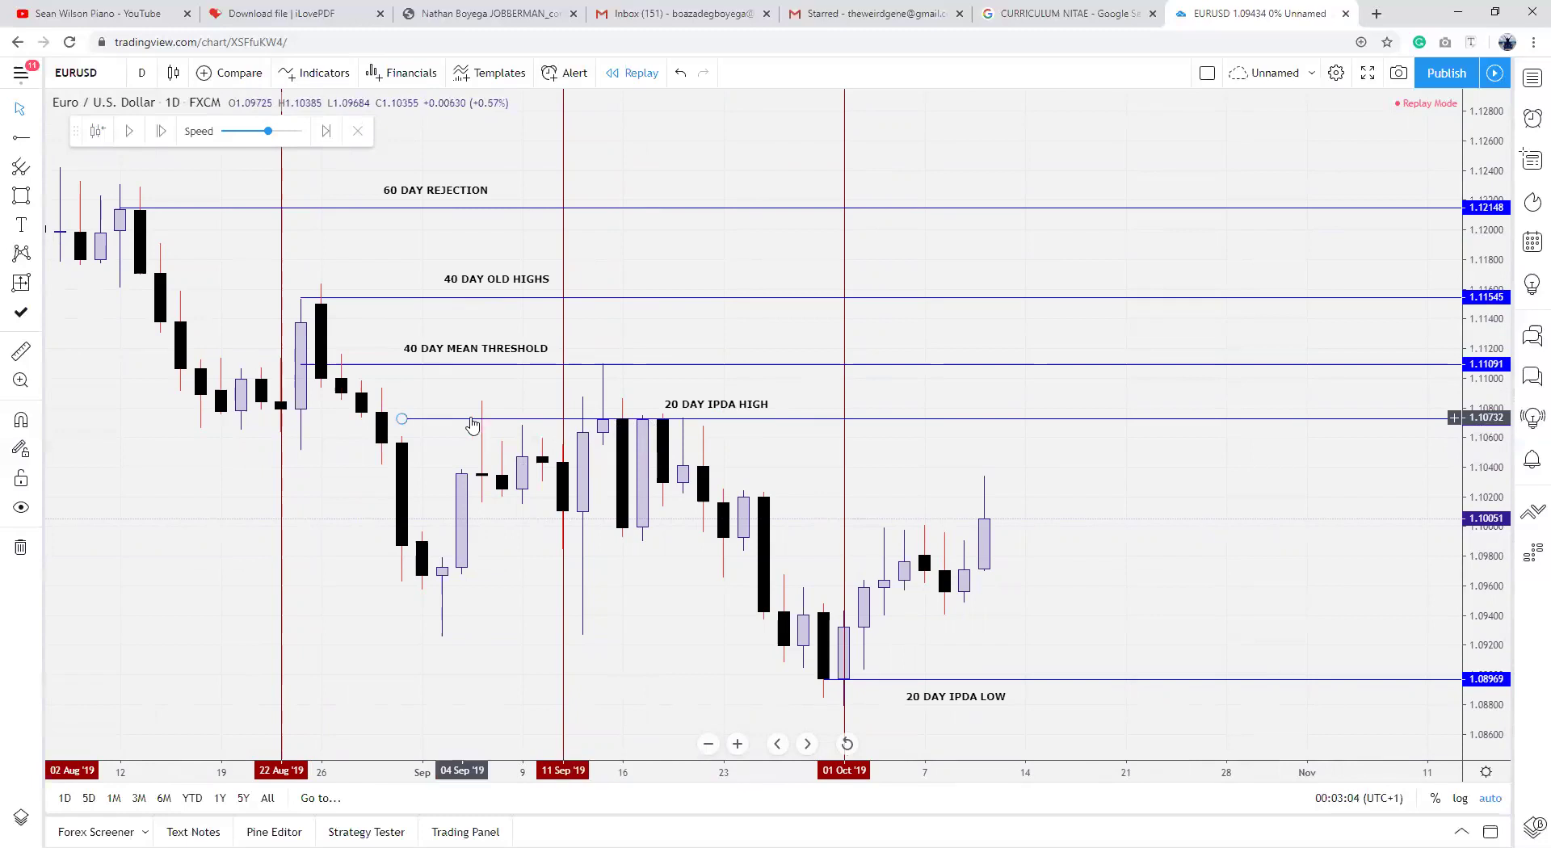
left_click(707, 744)
left_click(708, 744)
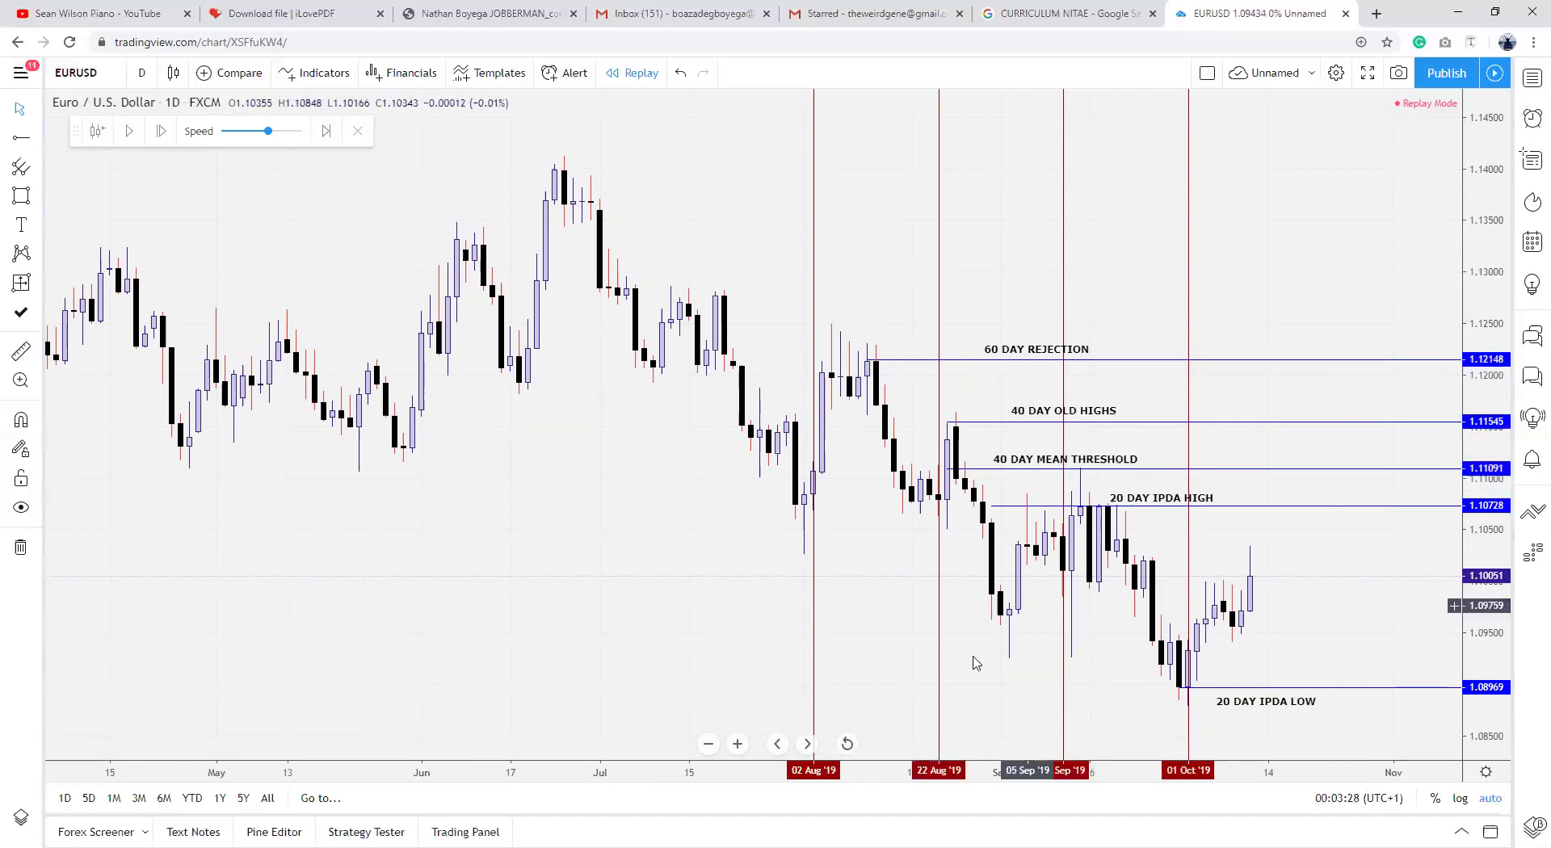
left_click(738, 744)
left_click(738, 744)
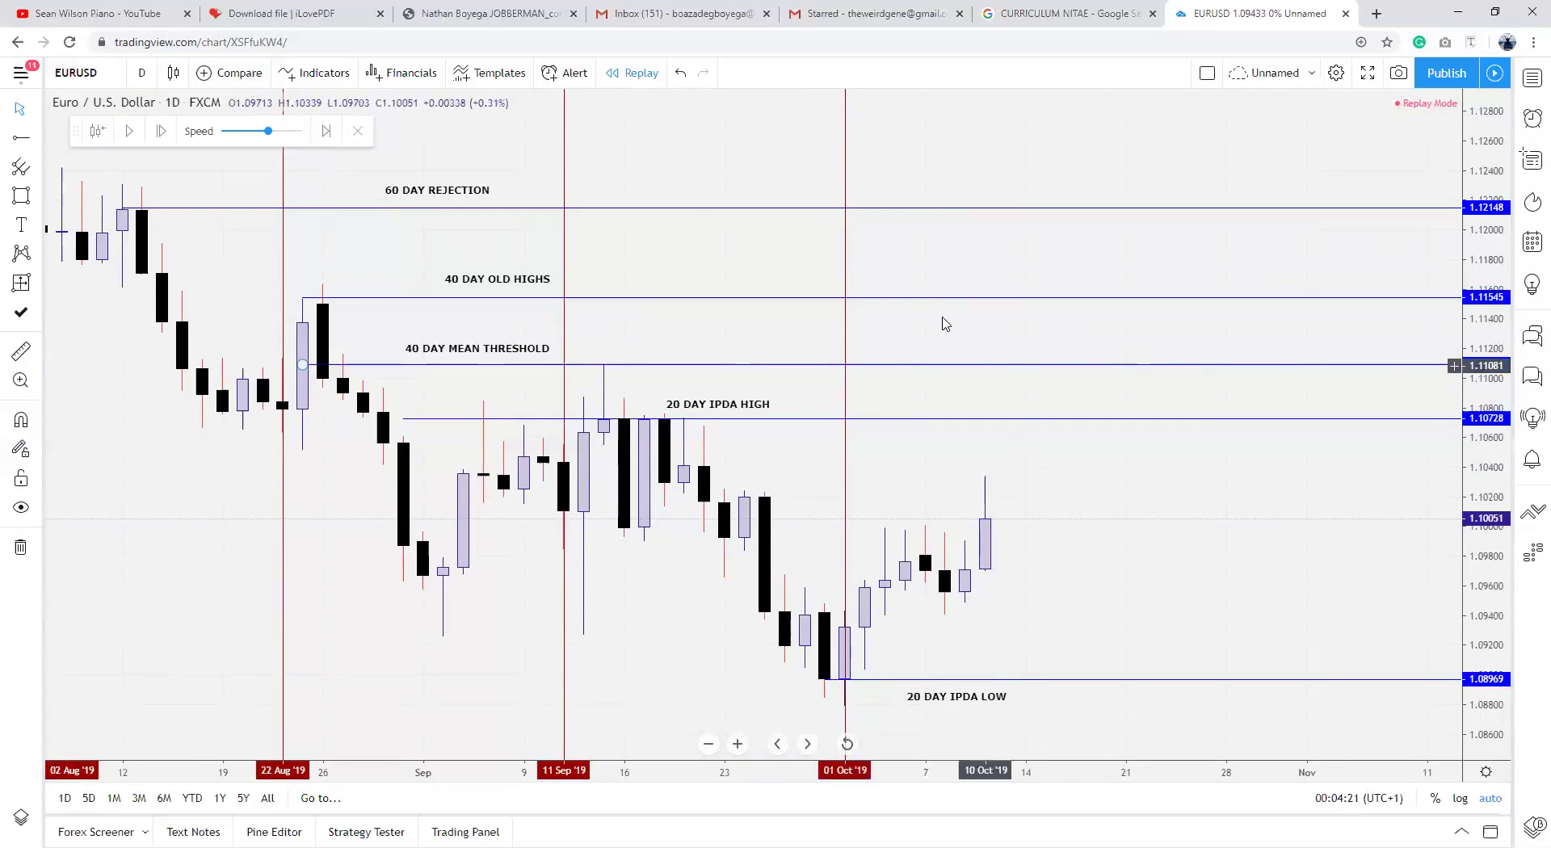
Step: Play the bar replay forward until price reaches the 20-day IPDA high, and pause it there
left_click(708, 744)
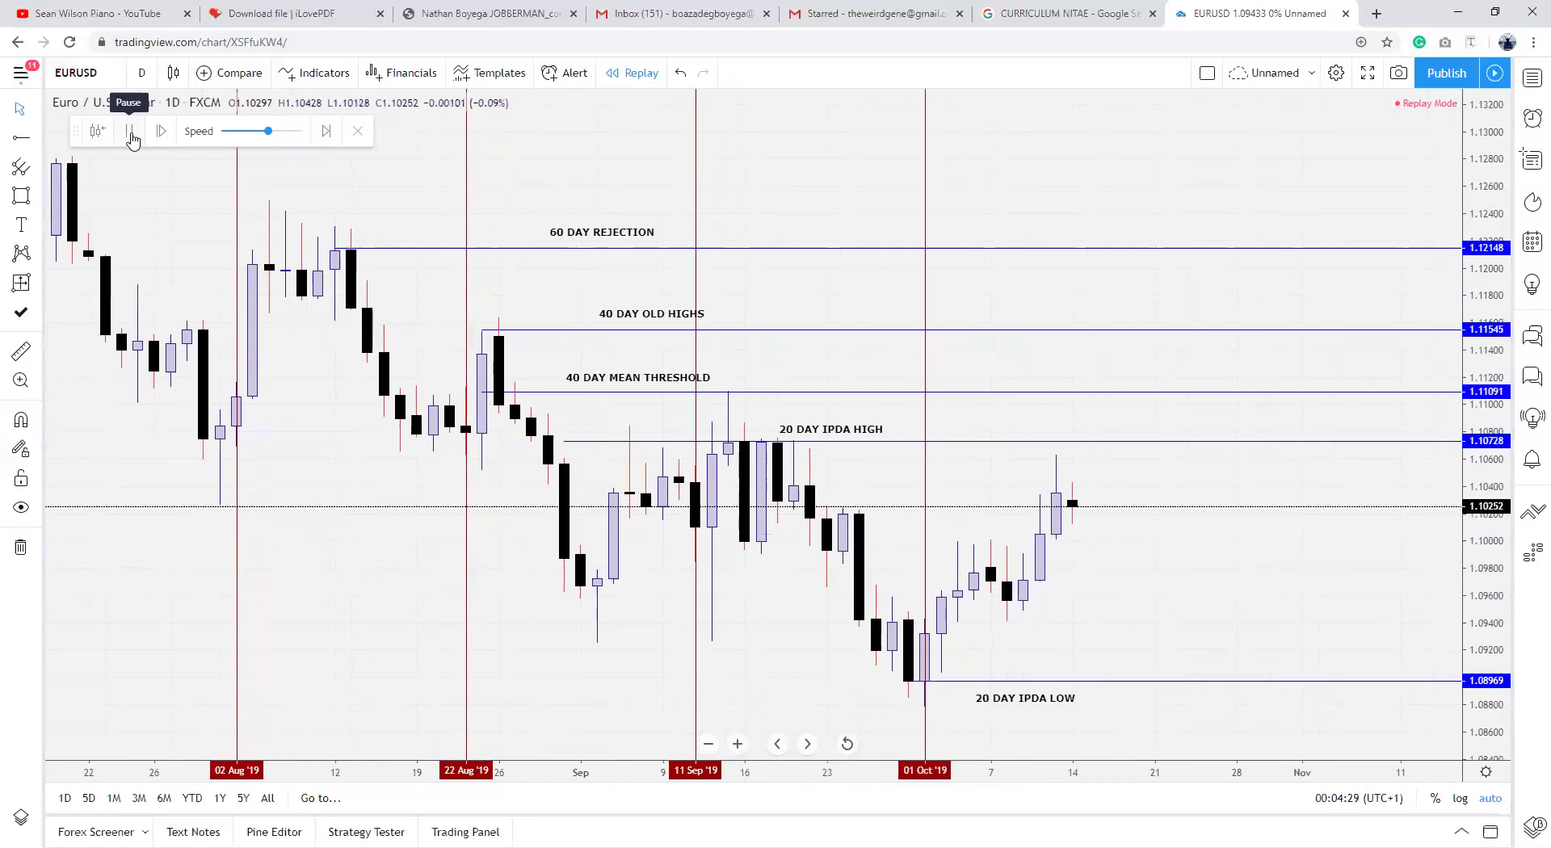
left_click(131, 132)
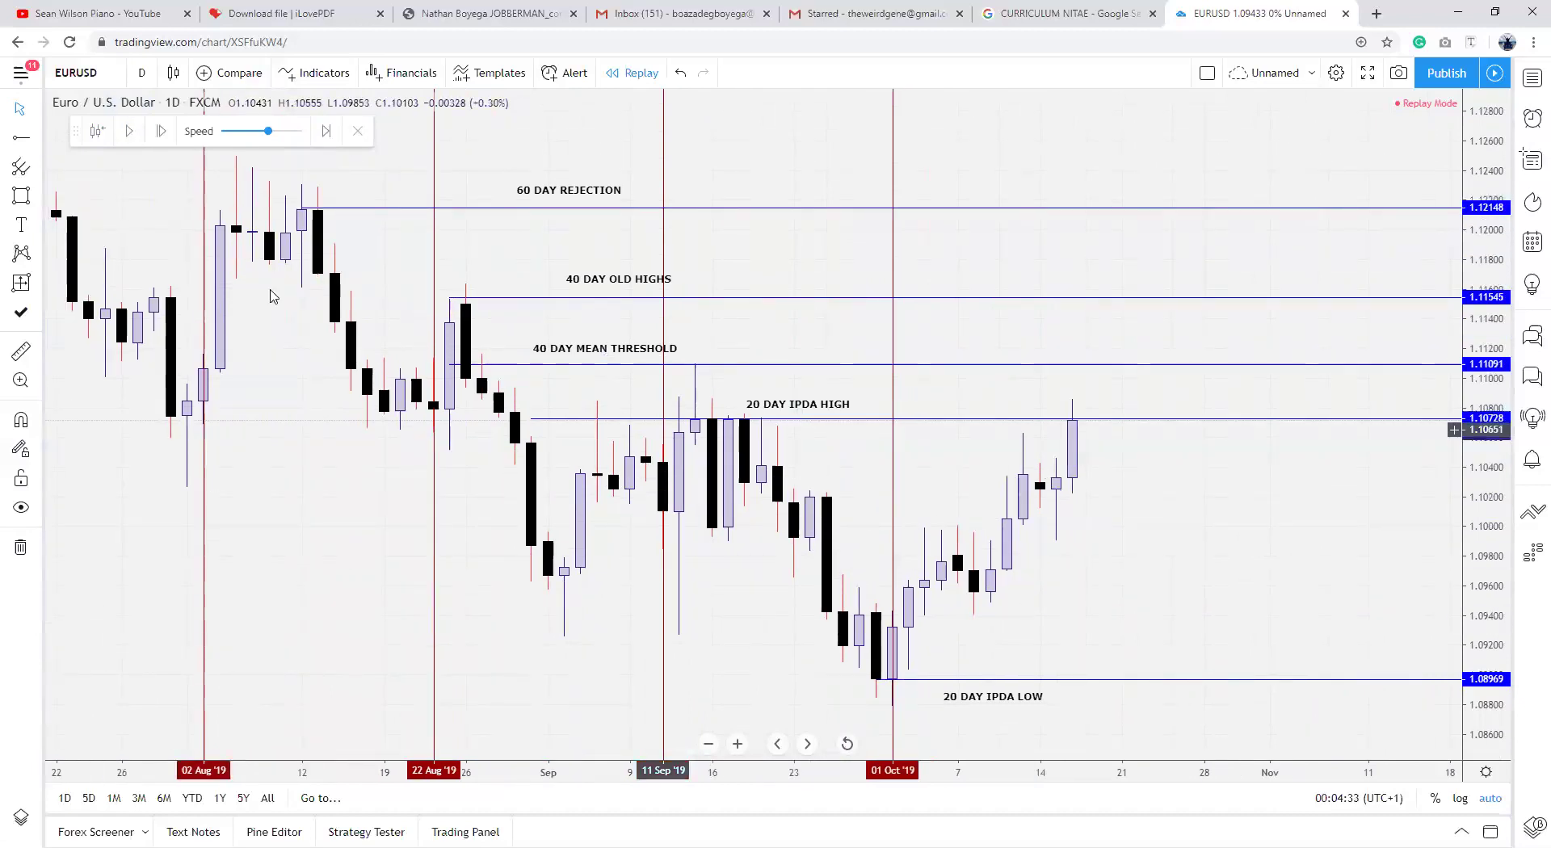
Step: Draw a temporary horizontal trend line at 1.09970 from 08 Oct to 21 Oct '19 and delete it
left_click(38, 139)
left_click(88, 136)
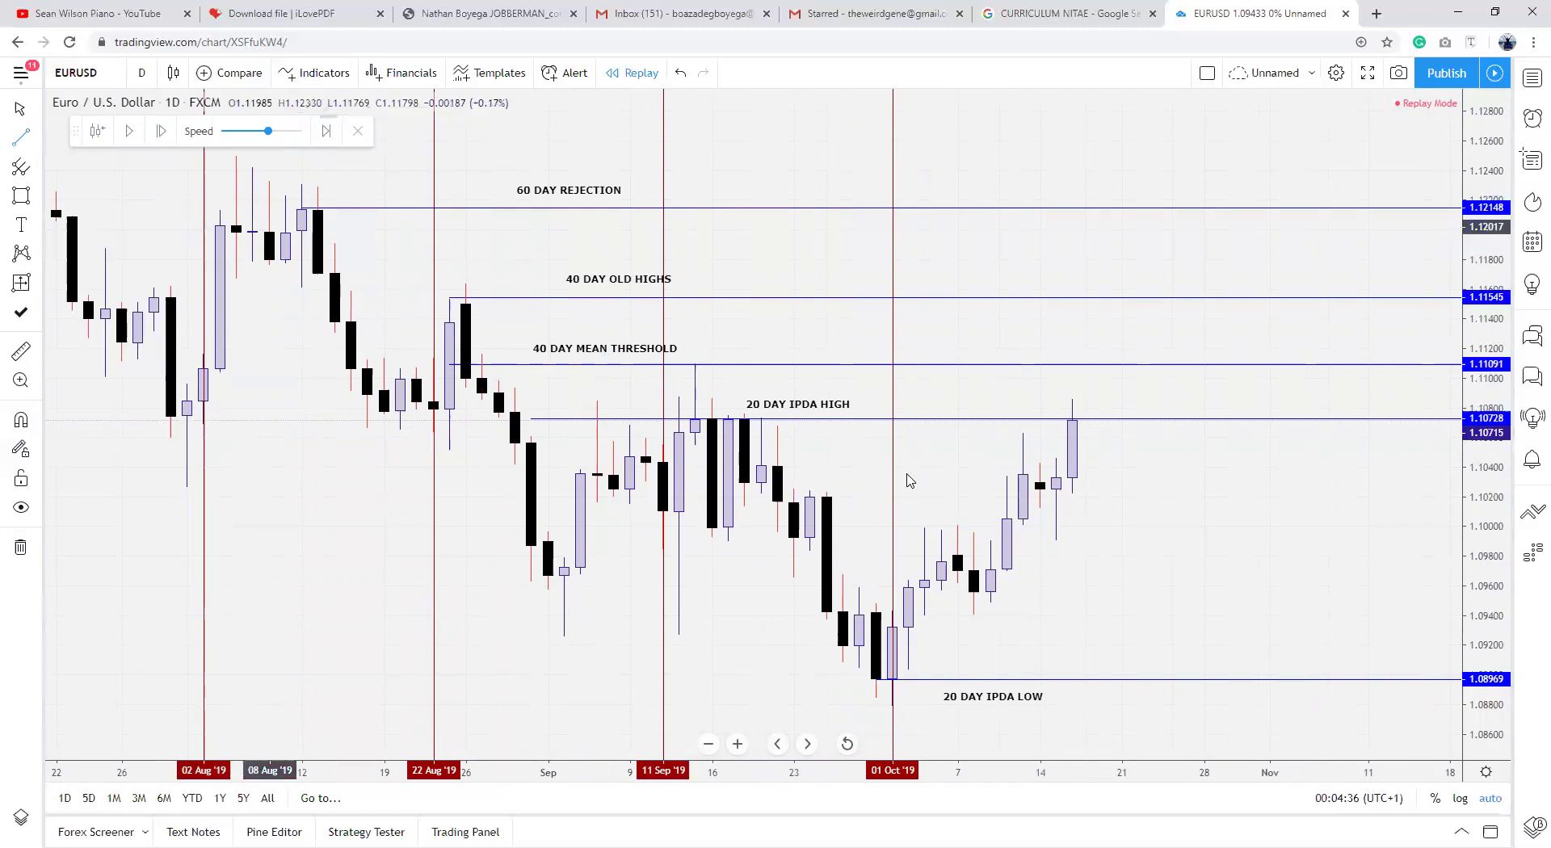
left_click(975, 531)
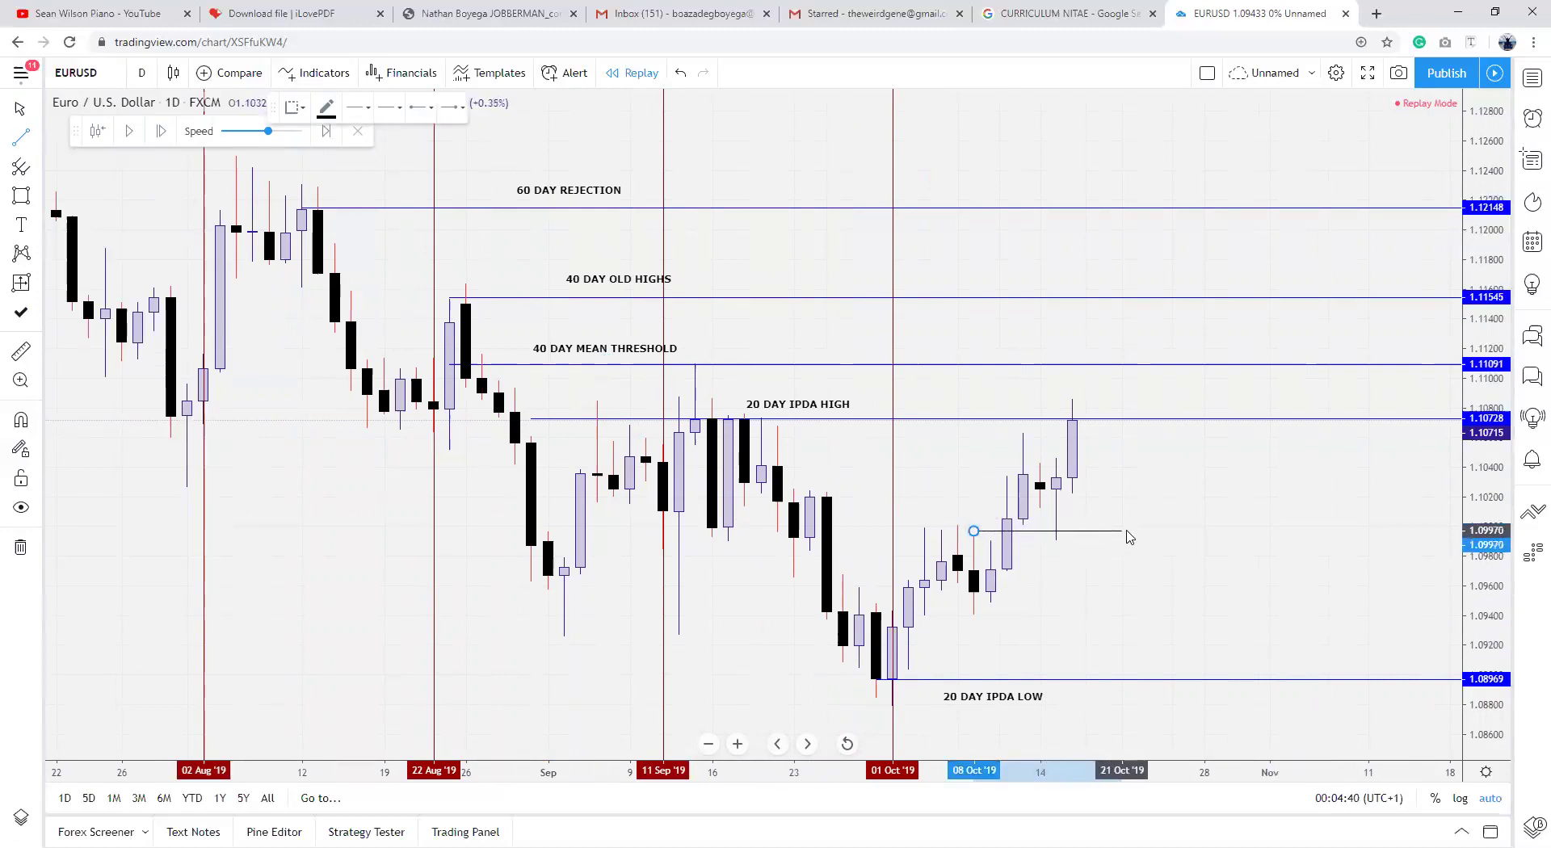
left_click(1123, 532)
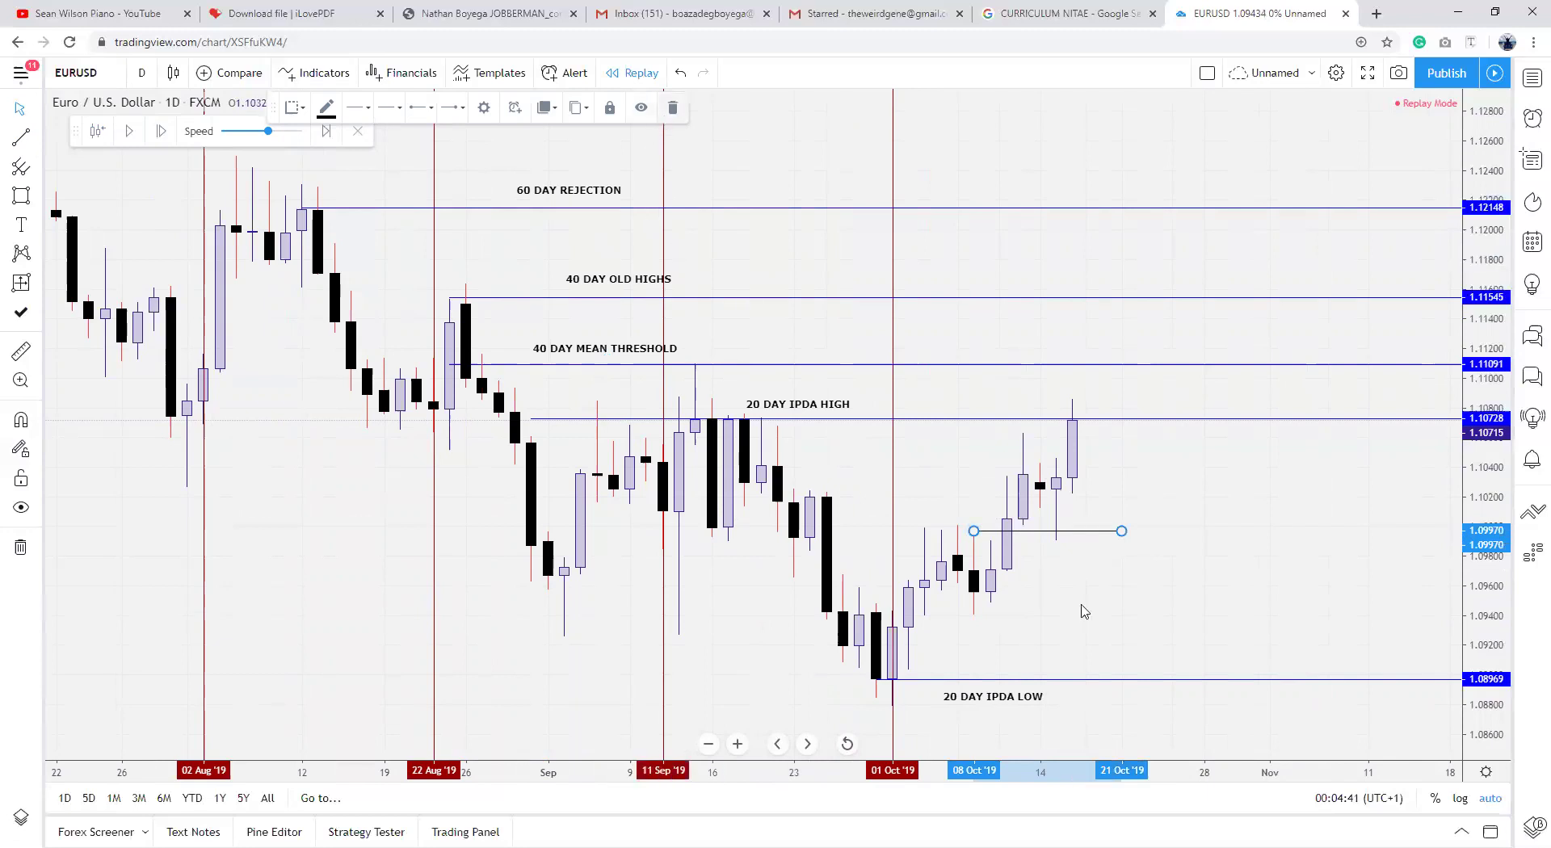
key("Delete")
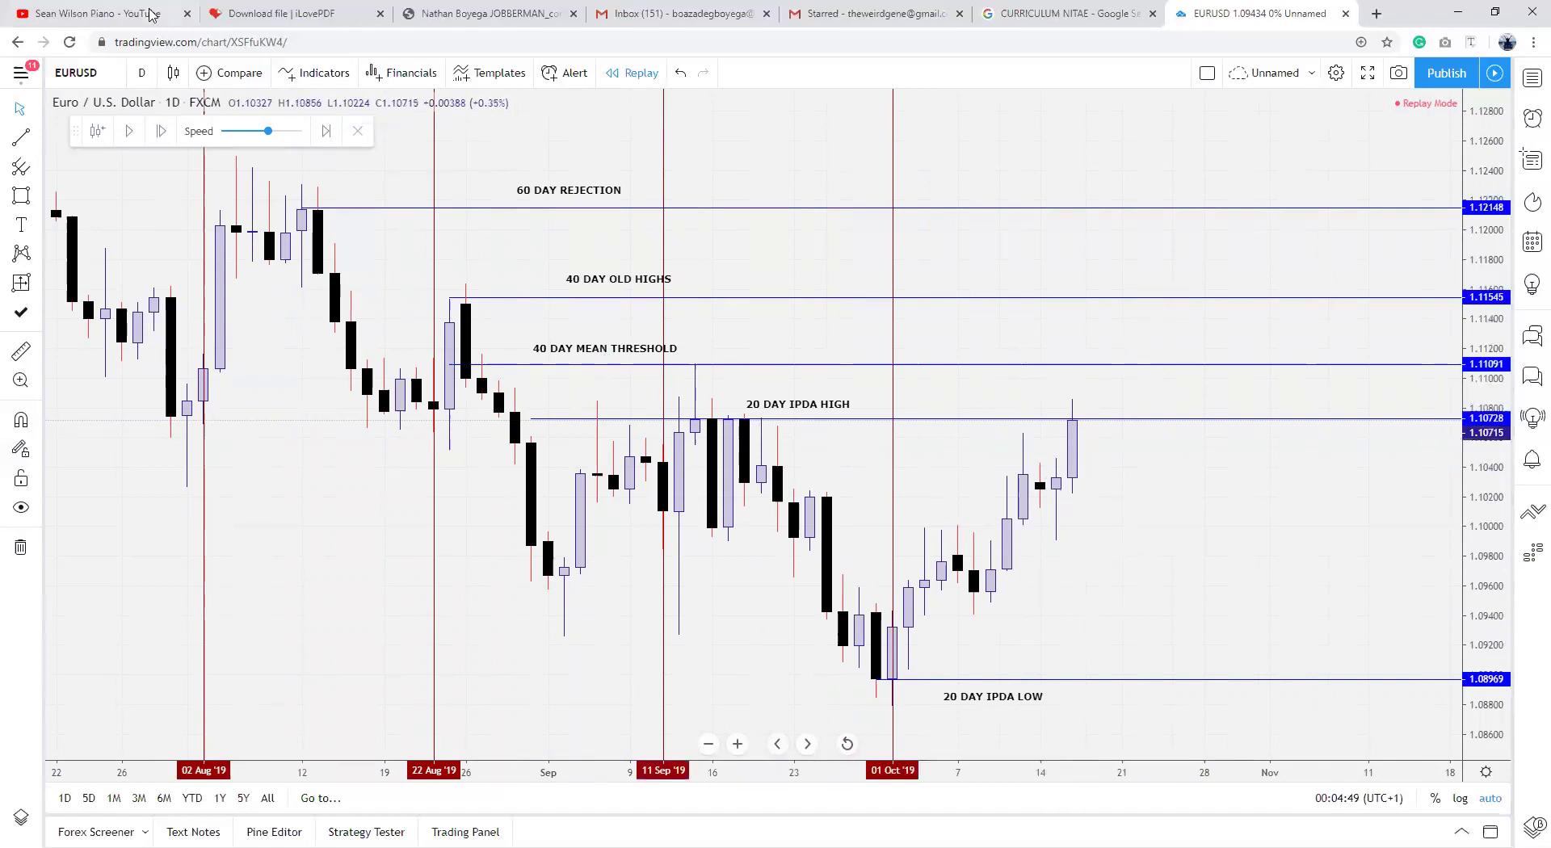
Step: Advance the replay by one daily candle and draw a horizontal trend line at 1.10416 from 14 Oct to 29 Oct '19
left_click(132, 133)
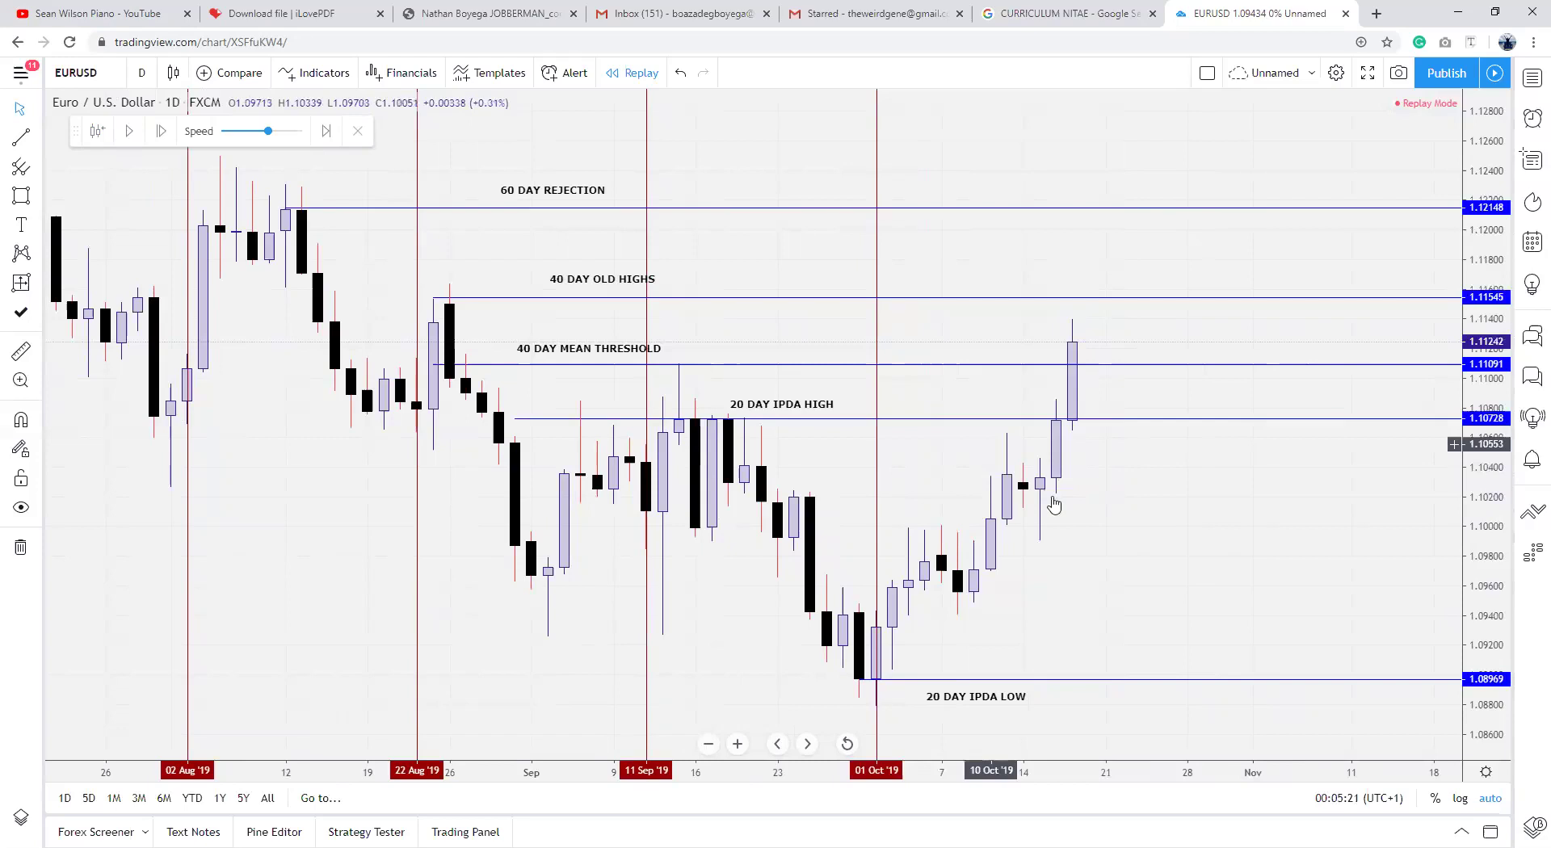
left_click(20, 137)
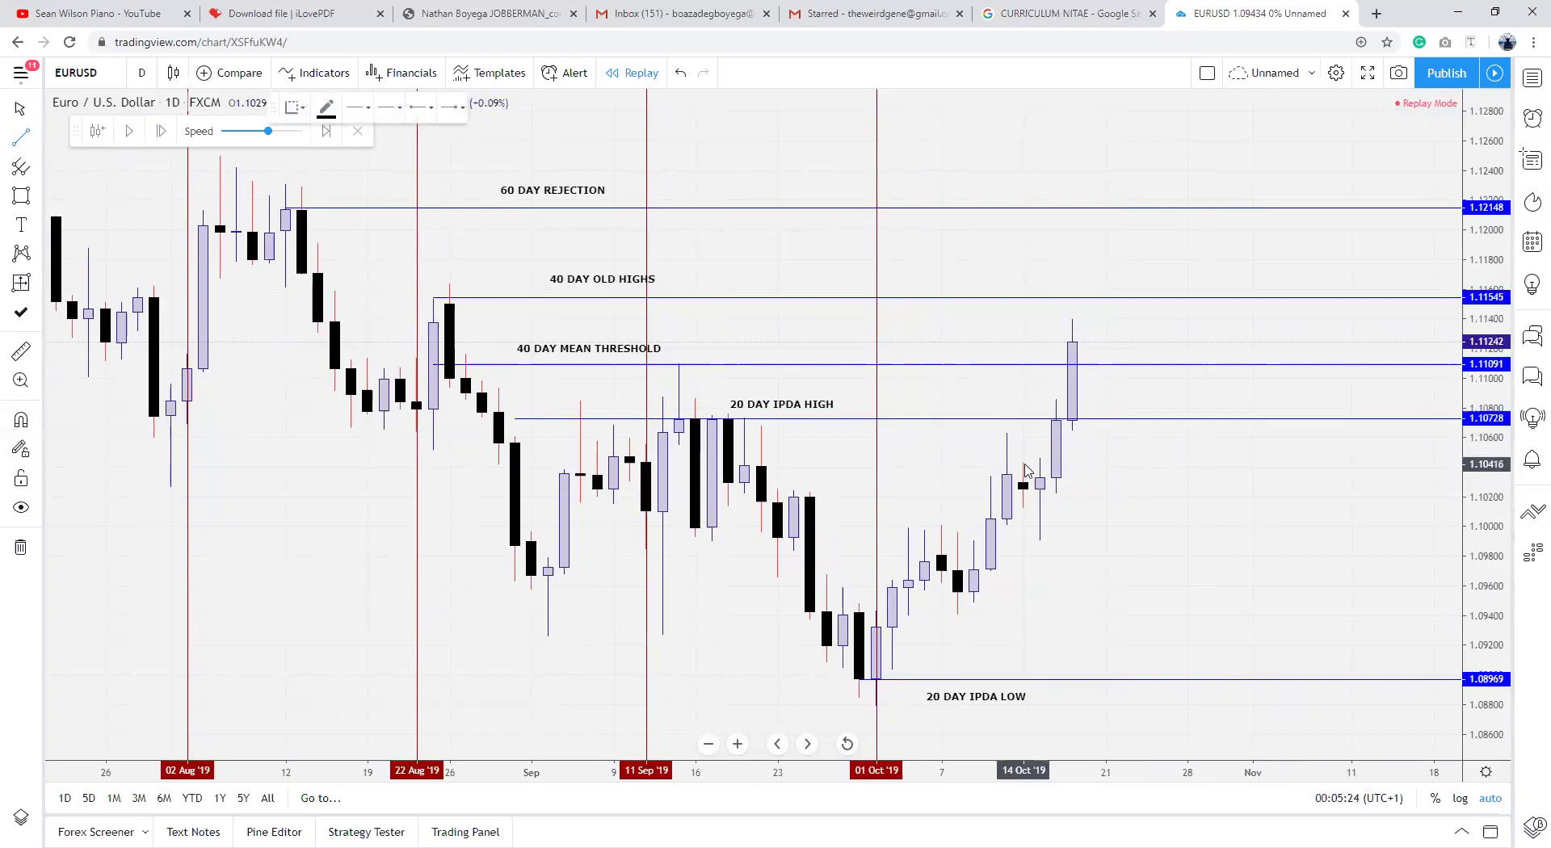
left_click(1023, 465)
left_click(1202, 465)
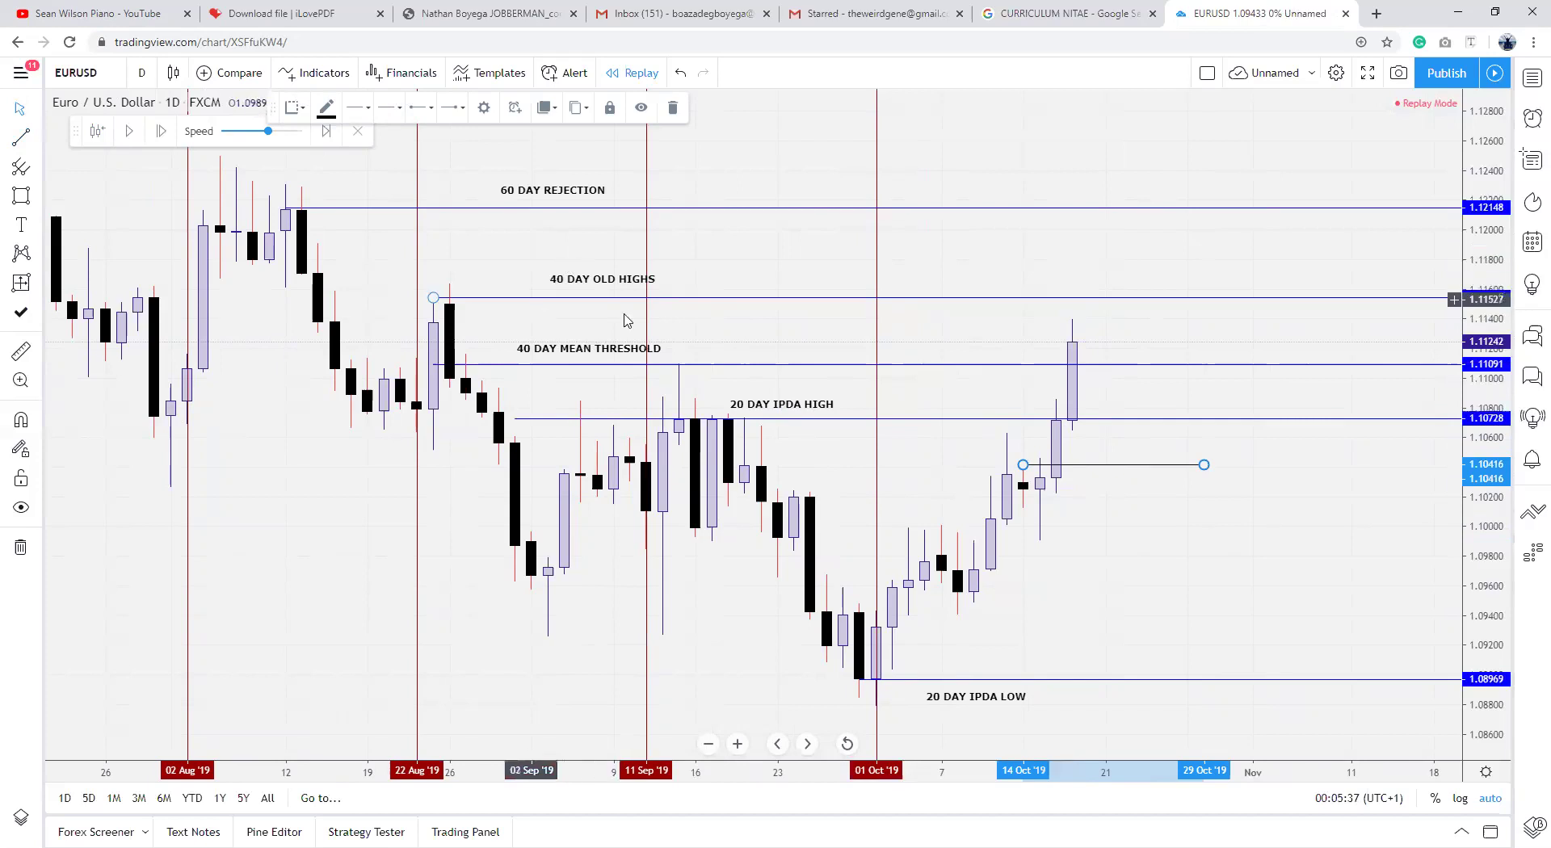
Step: Delete the four vertical lookback lines at 02 Aug, 22 Aug, 11 Sep and 01 Oct '19
left_click(187, 526)
left_click(599, 108)
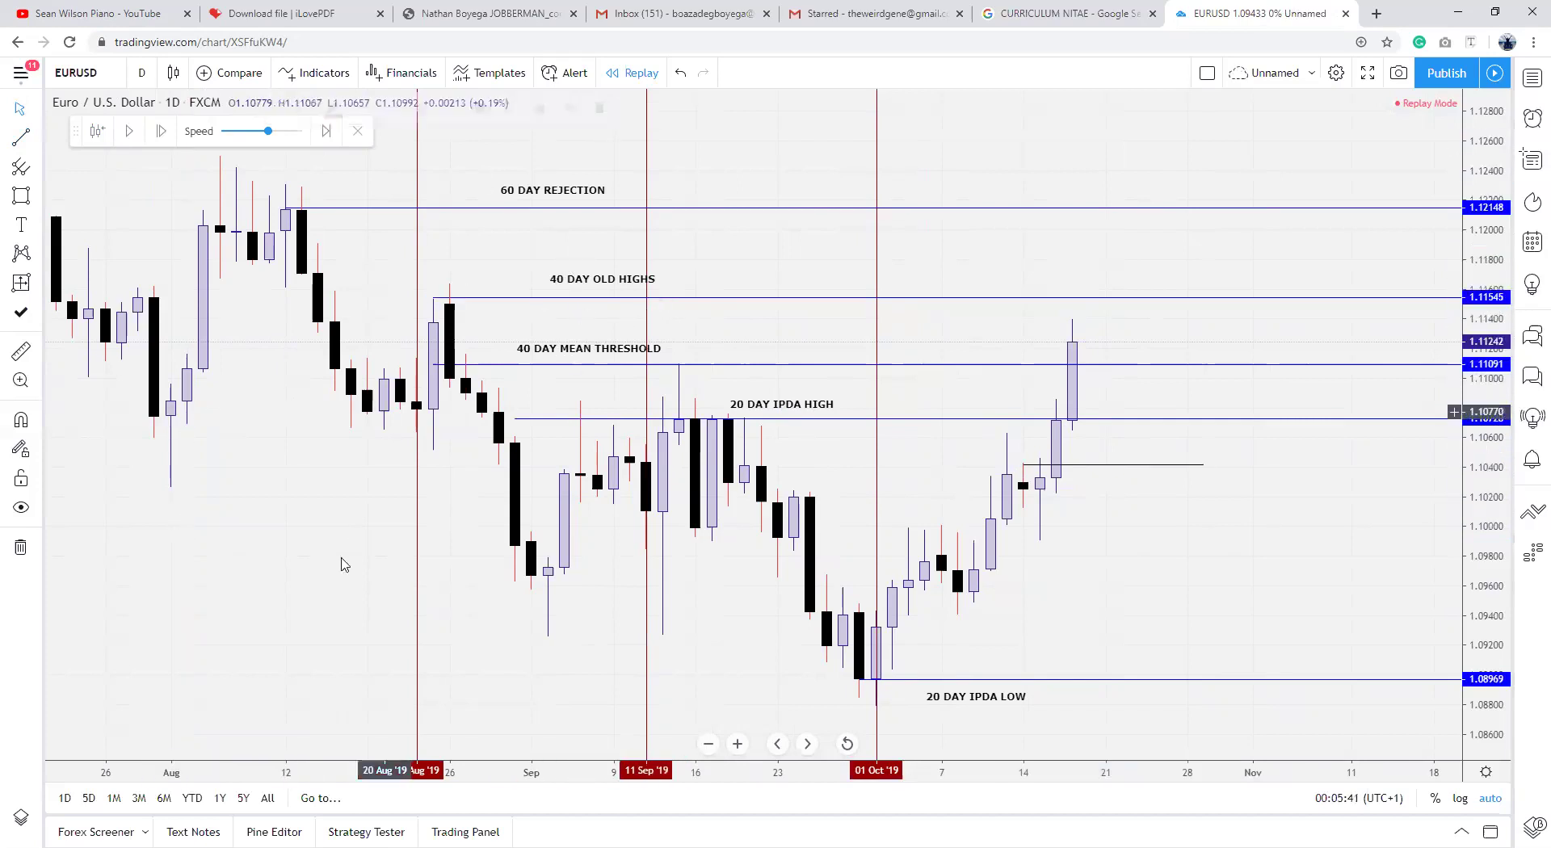
left_click(417, 559)
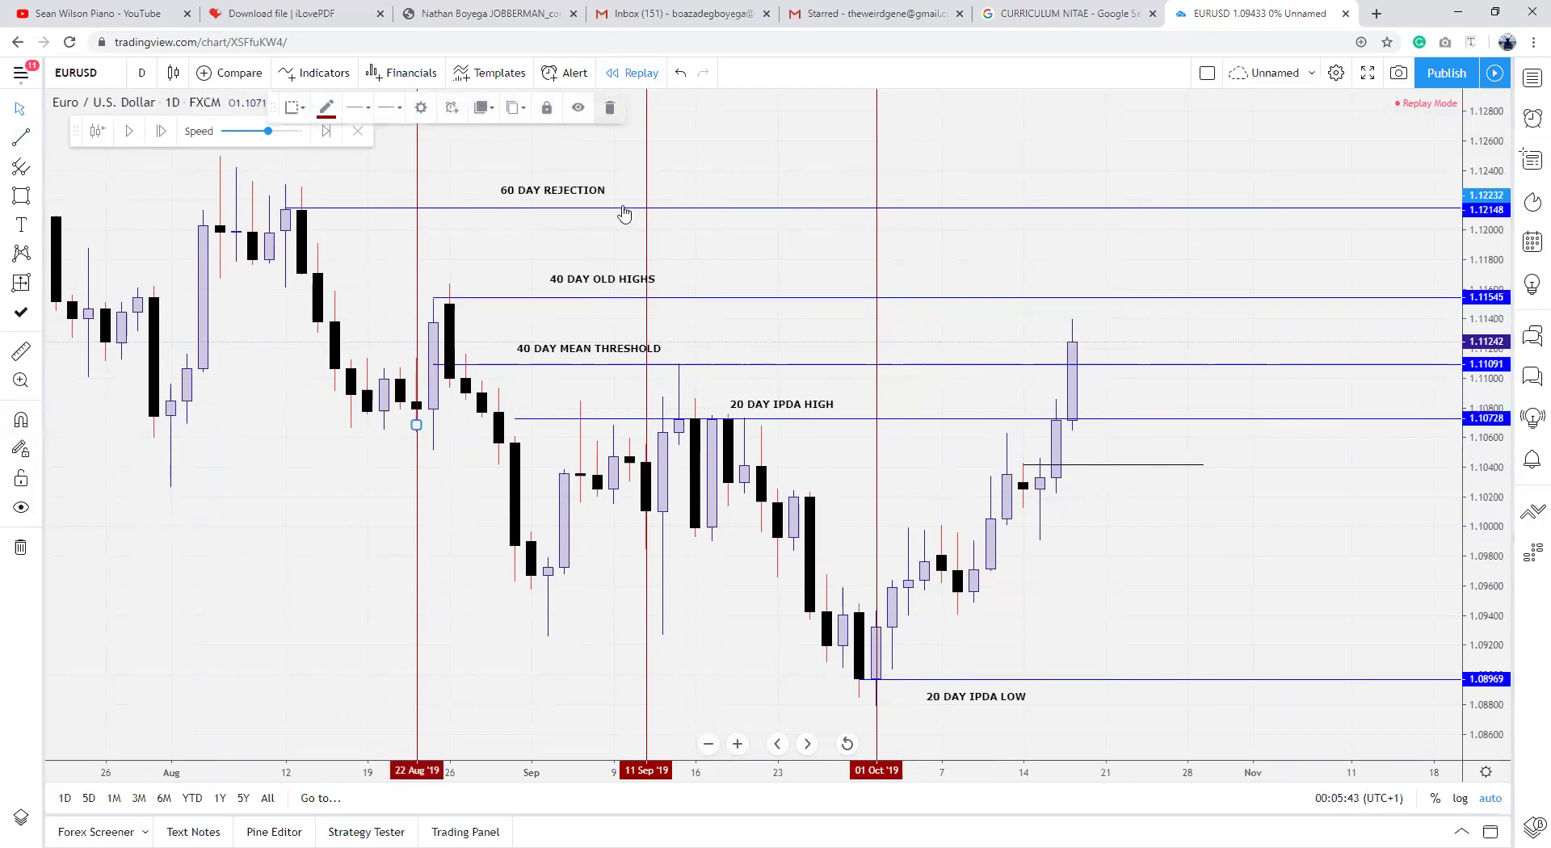
key("Delete")
left_click(646, 174)
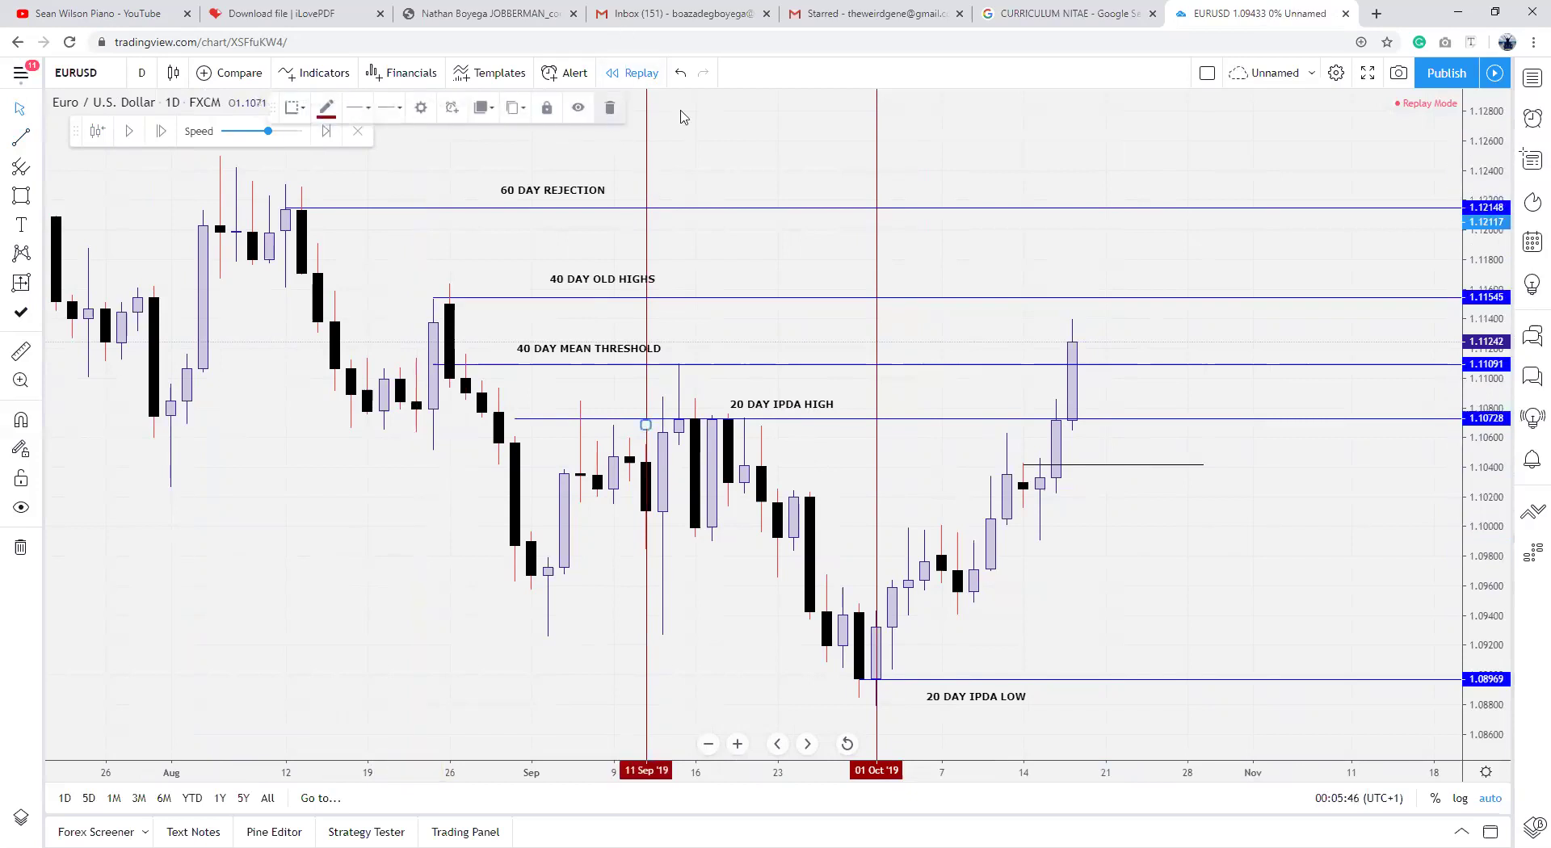
key("Delete")
left_click(878, 181)
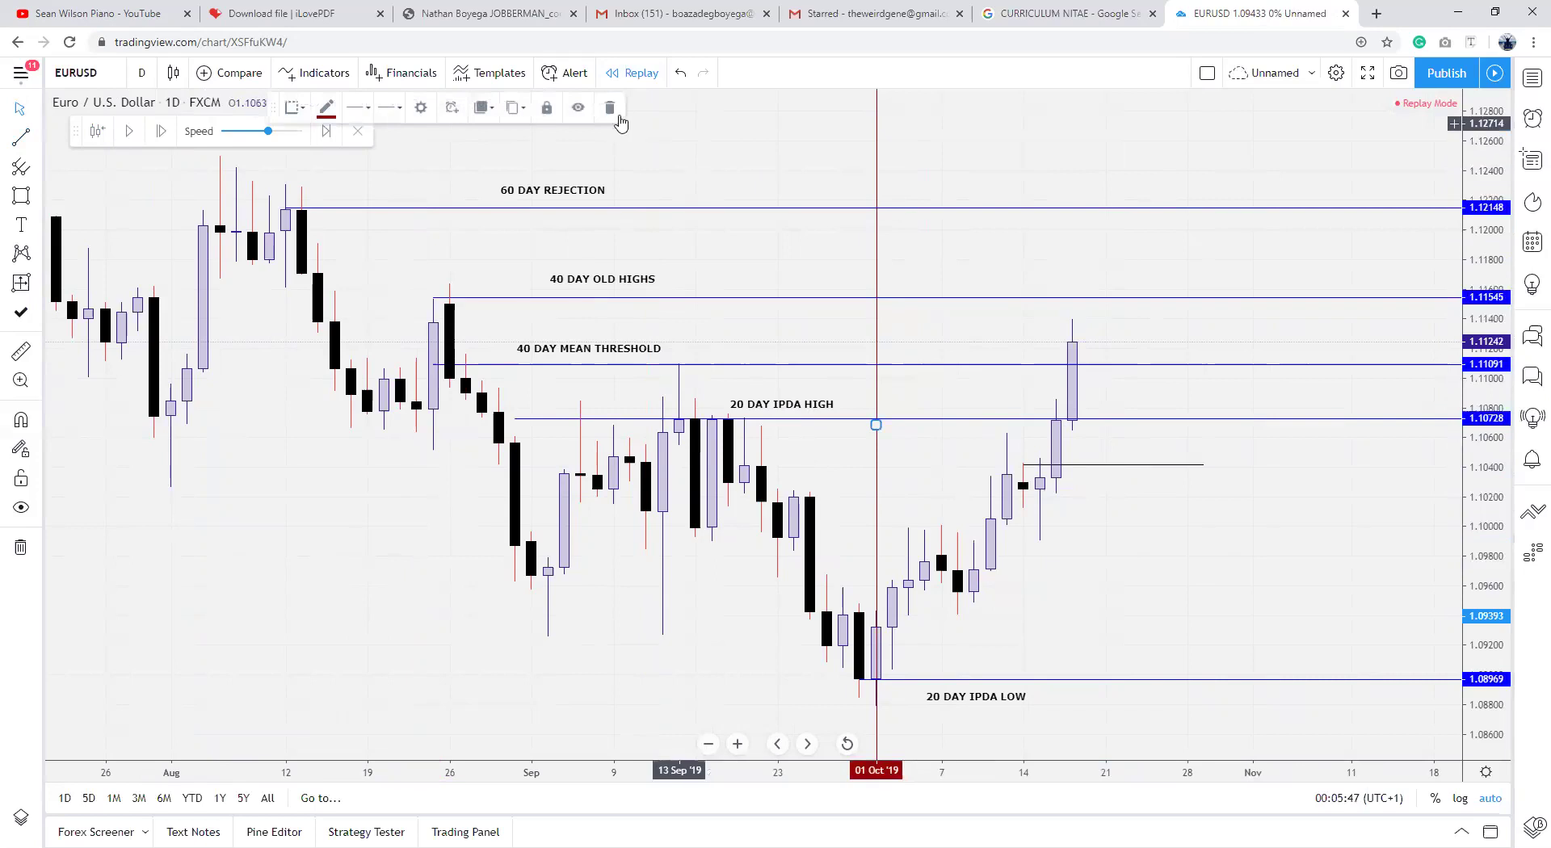
key("Delete")
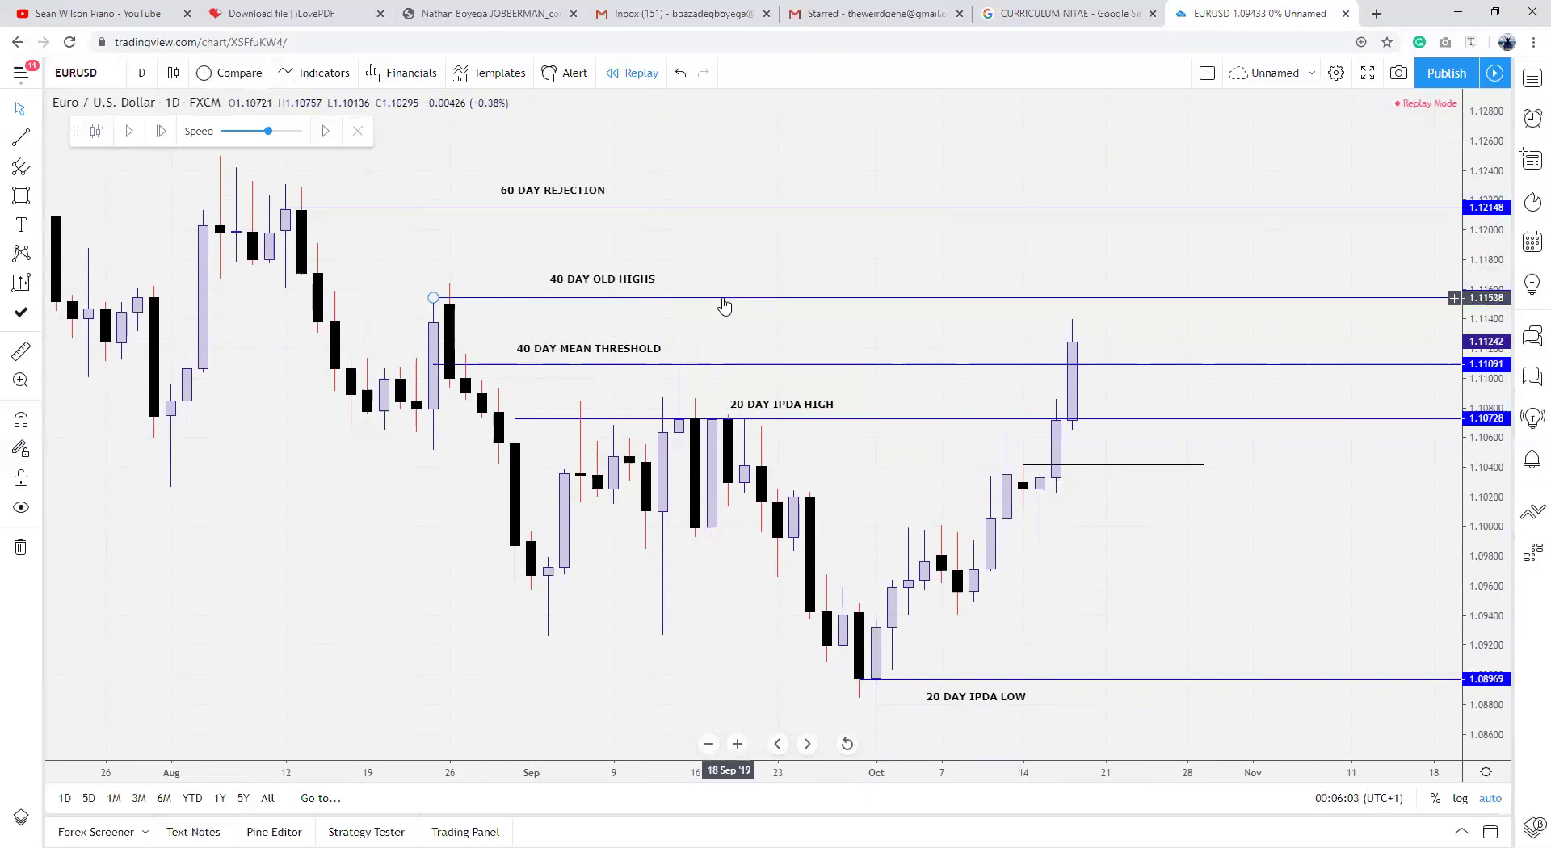
Step: Advance the replay by one daily candle and copy the short trend line down to 1.09970, running from 08 Oct to 12 Nov '19
left_click(129, 132)
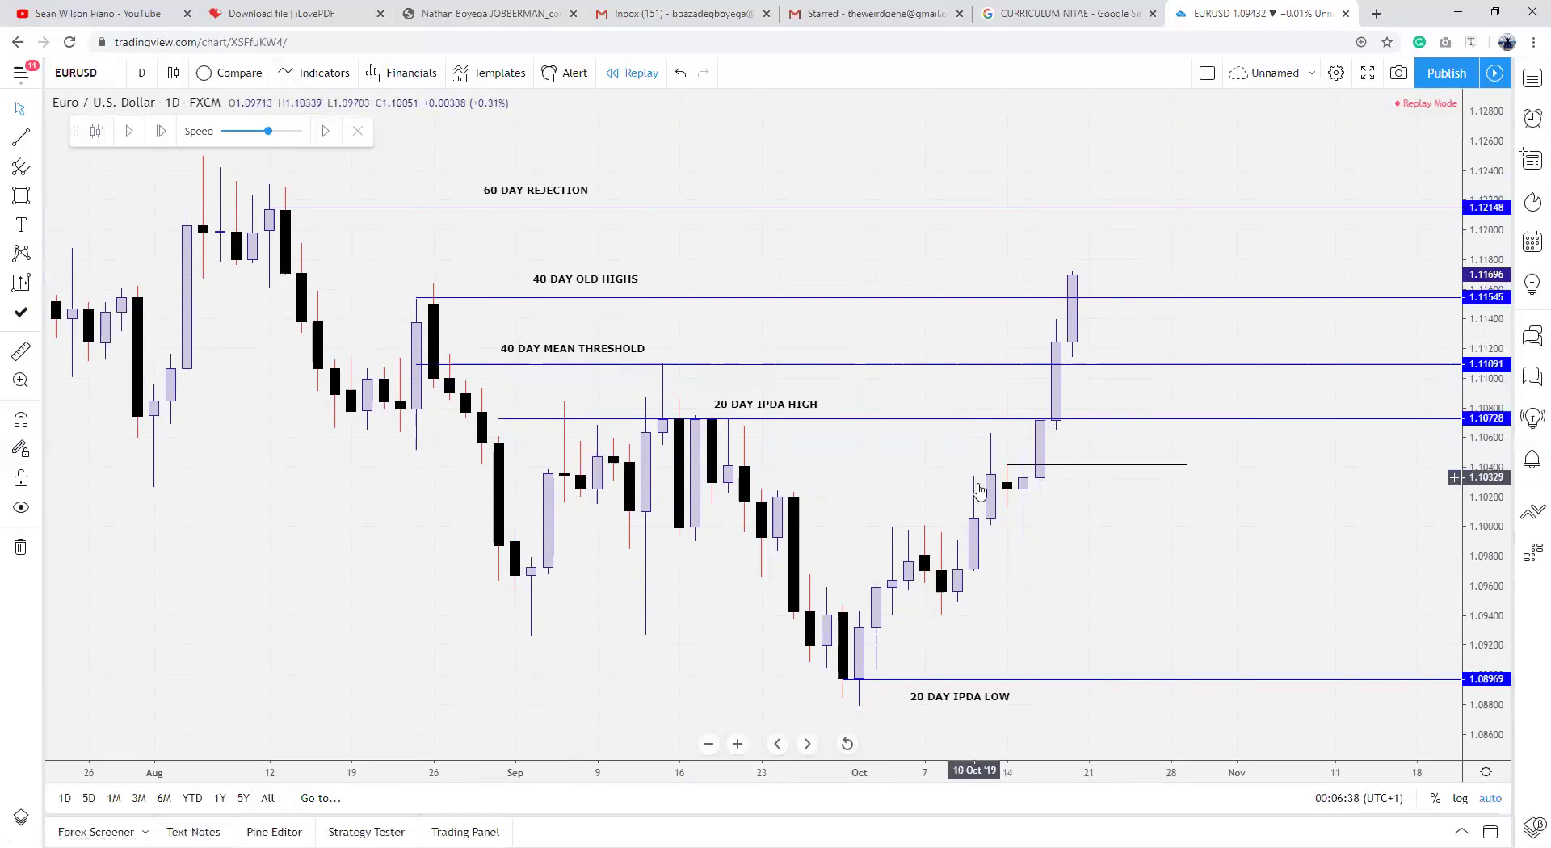
left_click(1057, 469)
left_click_drag(1057, 473, 987, 537)
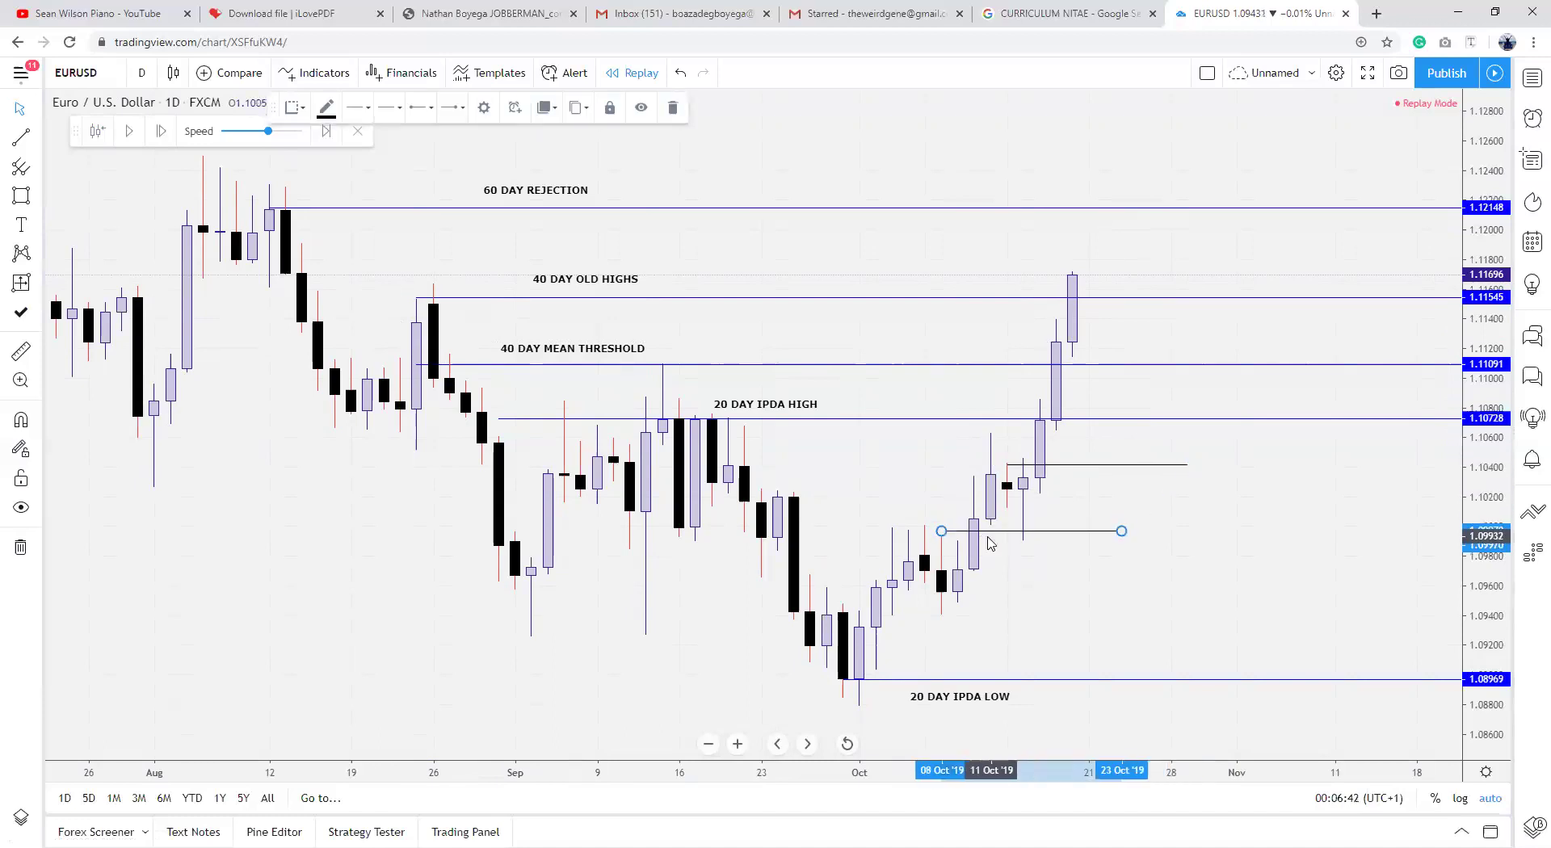
left_click_drag(1121, 531, 1347, 536)
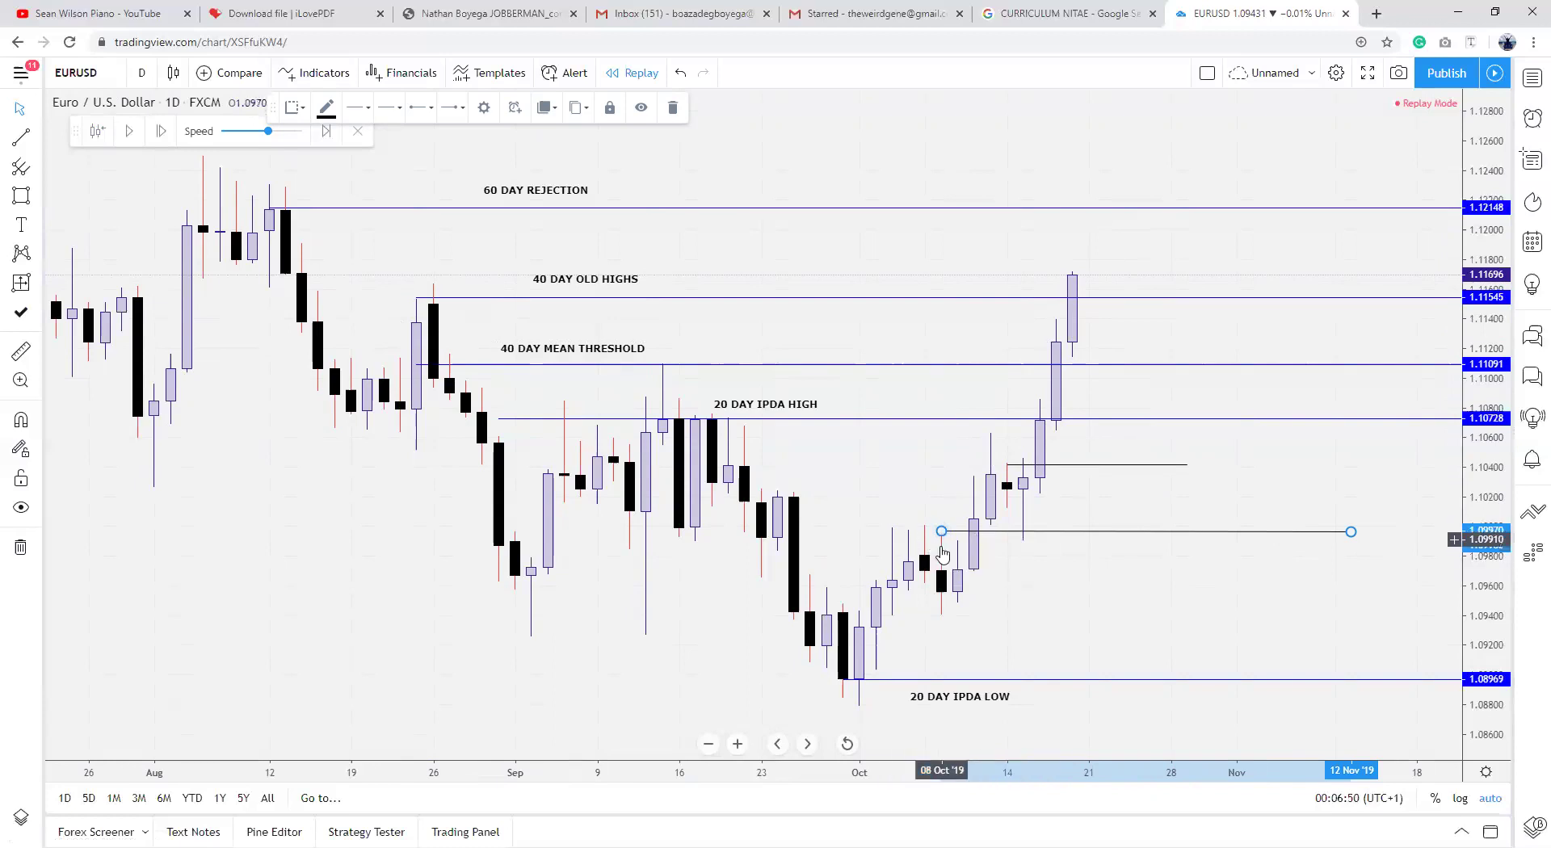
Step: Draw a Fib Retracement from about 1.0981 on 07 Oct '19 down to the body low of the 08 Oct candle
left_click(737, 744)
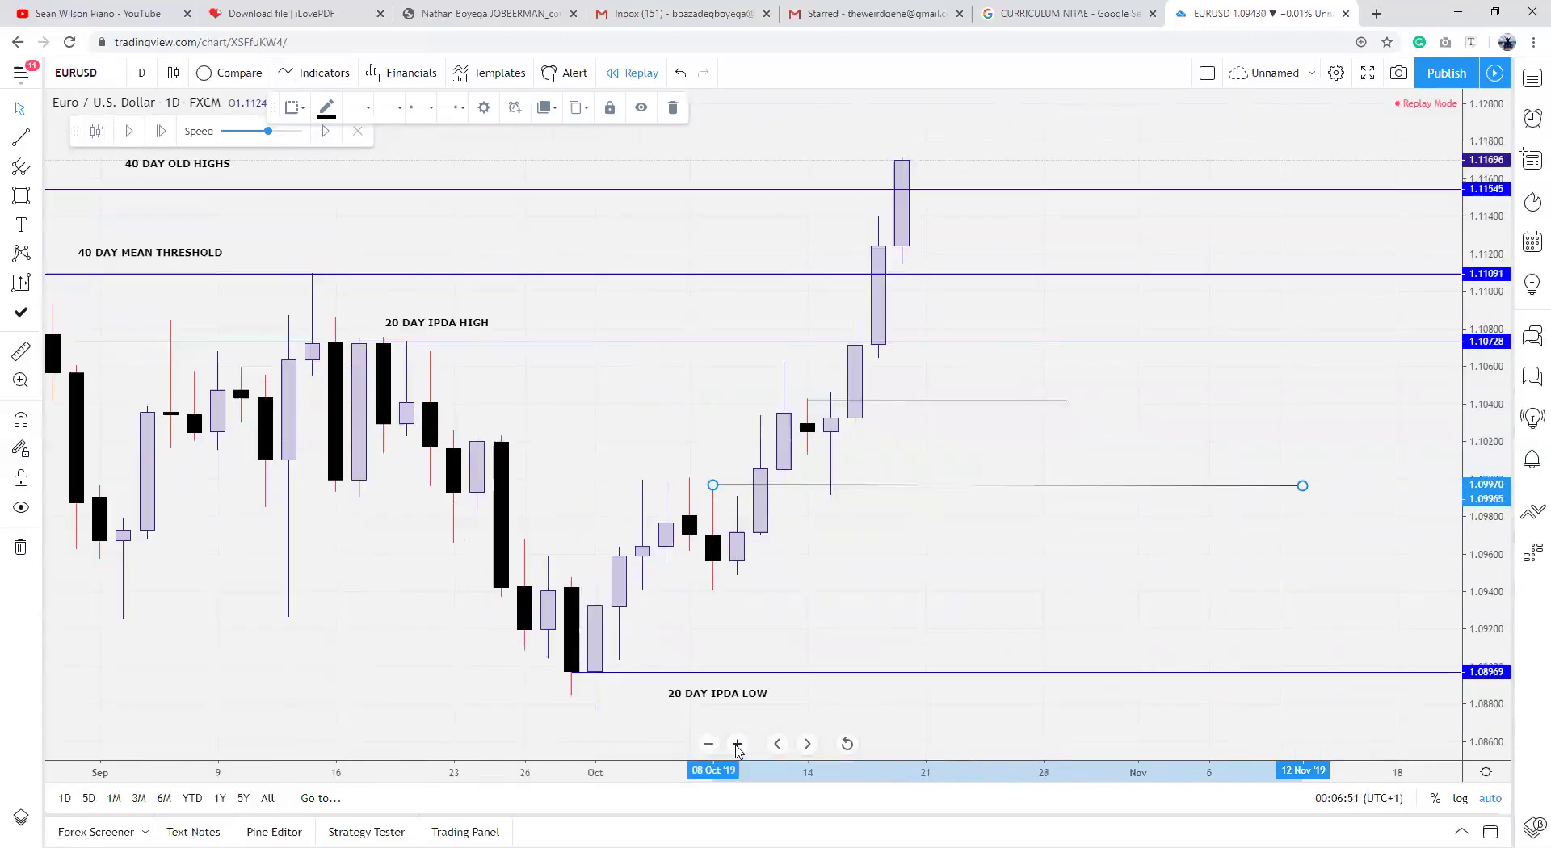
left_click(38, 226)
left_click(40, 197)
left_click(40, 197)
left_click(38, 168)
left_click(38, 167)
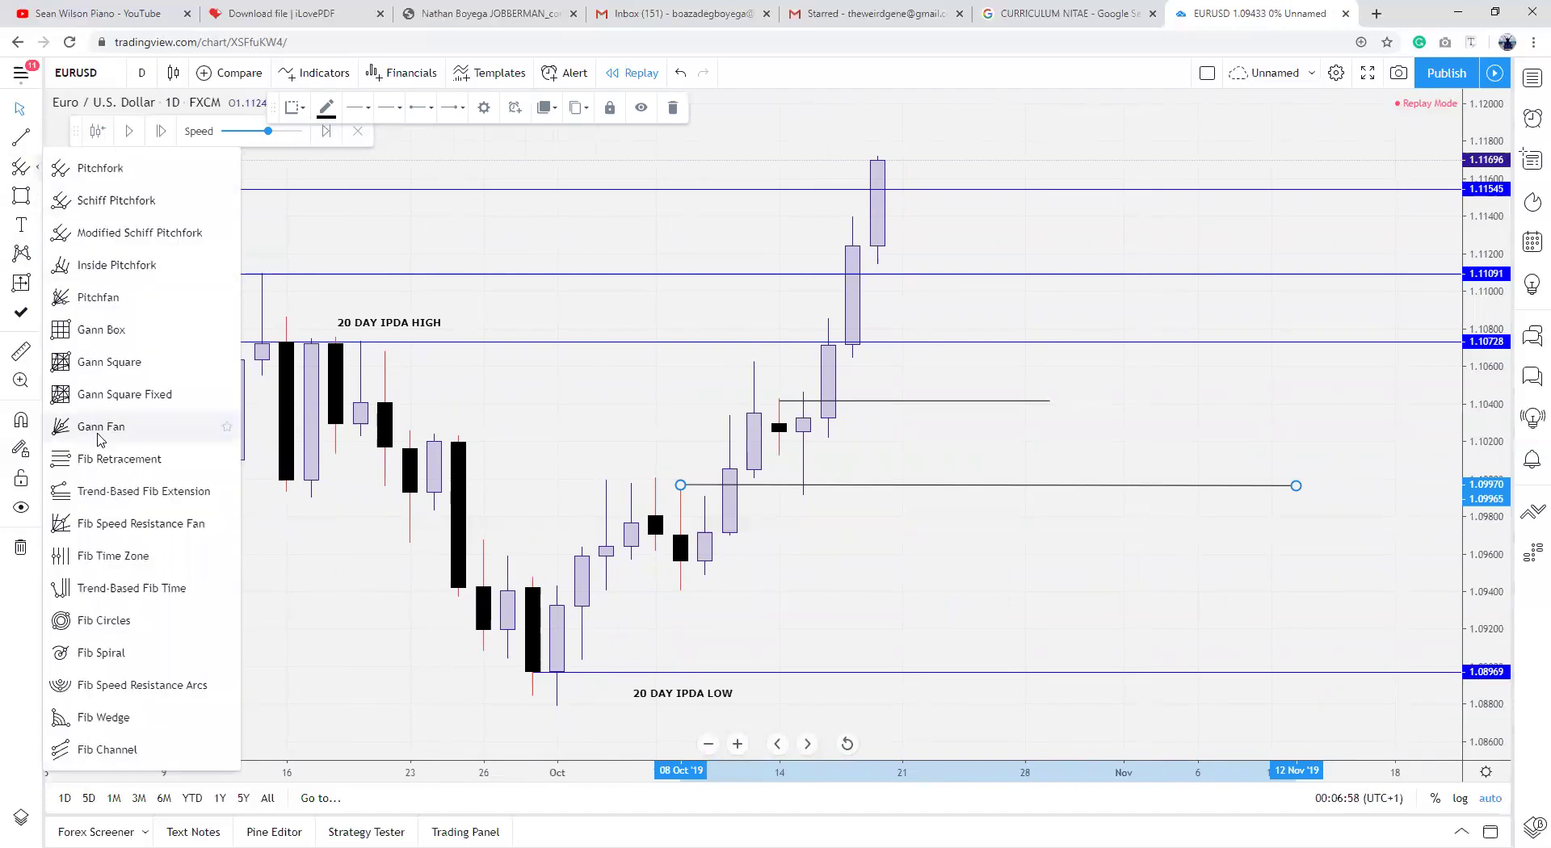
left_click(103, 459)
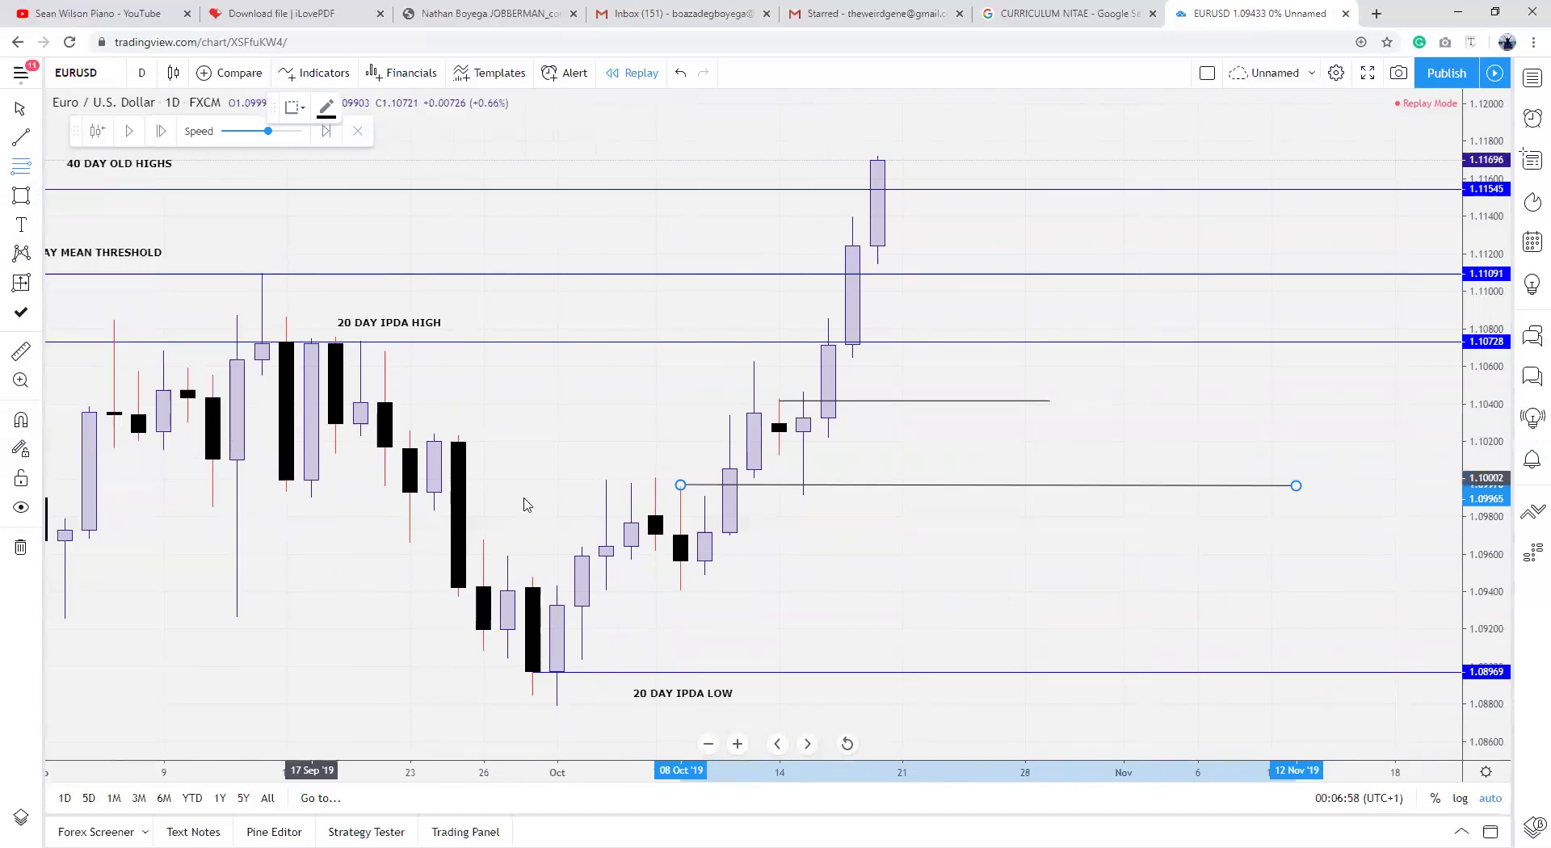
left_click(652, 518)
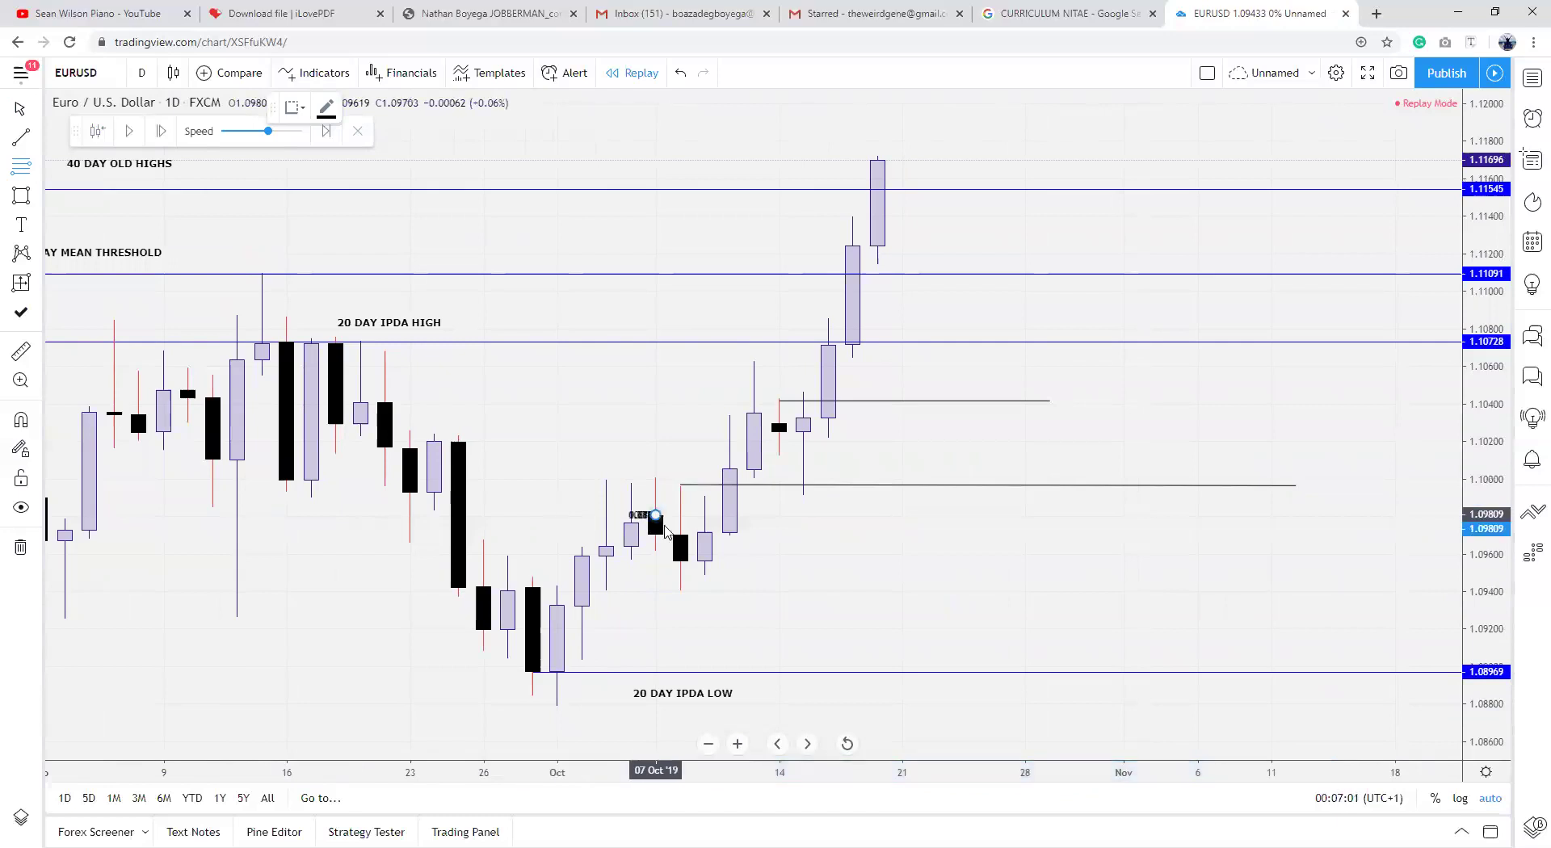
left_click(729, 560)
Step: Move the lower trend line to the Fib 0.5 level at about 1.0969, extend it to 18 Nov '19, and delete the Fib Retracement
left_click_drag(777, 487, 739, 538)
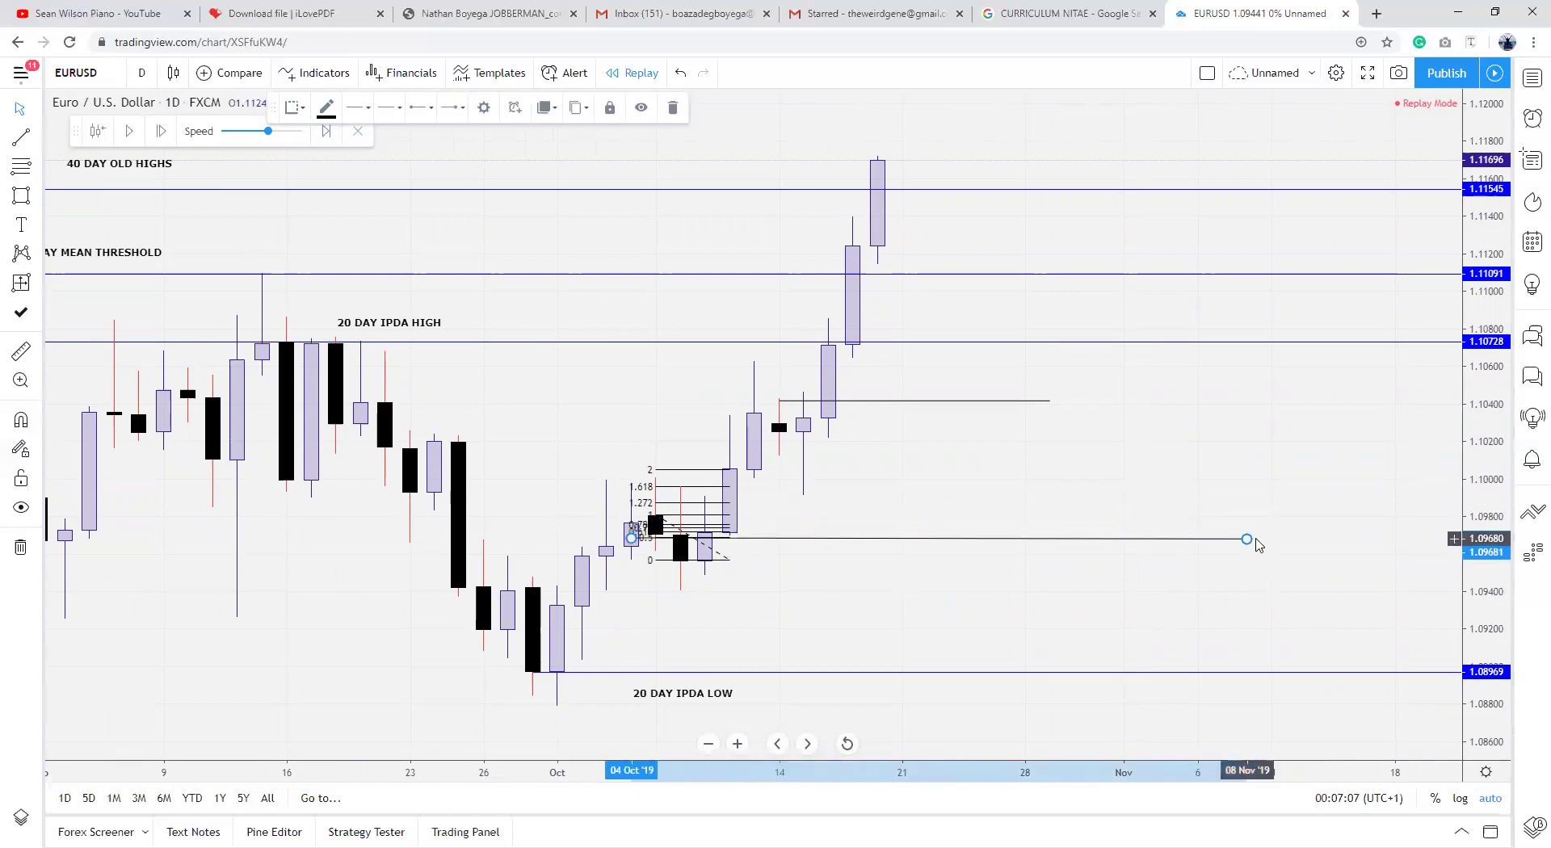
left_click_drag(1266, 547, 1390, 544)
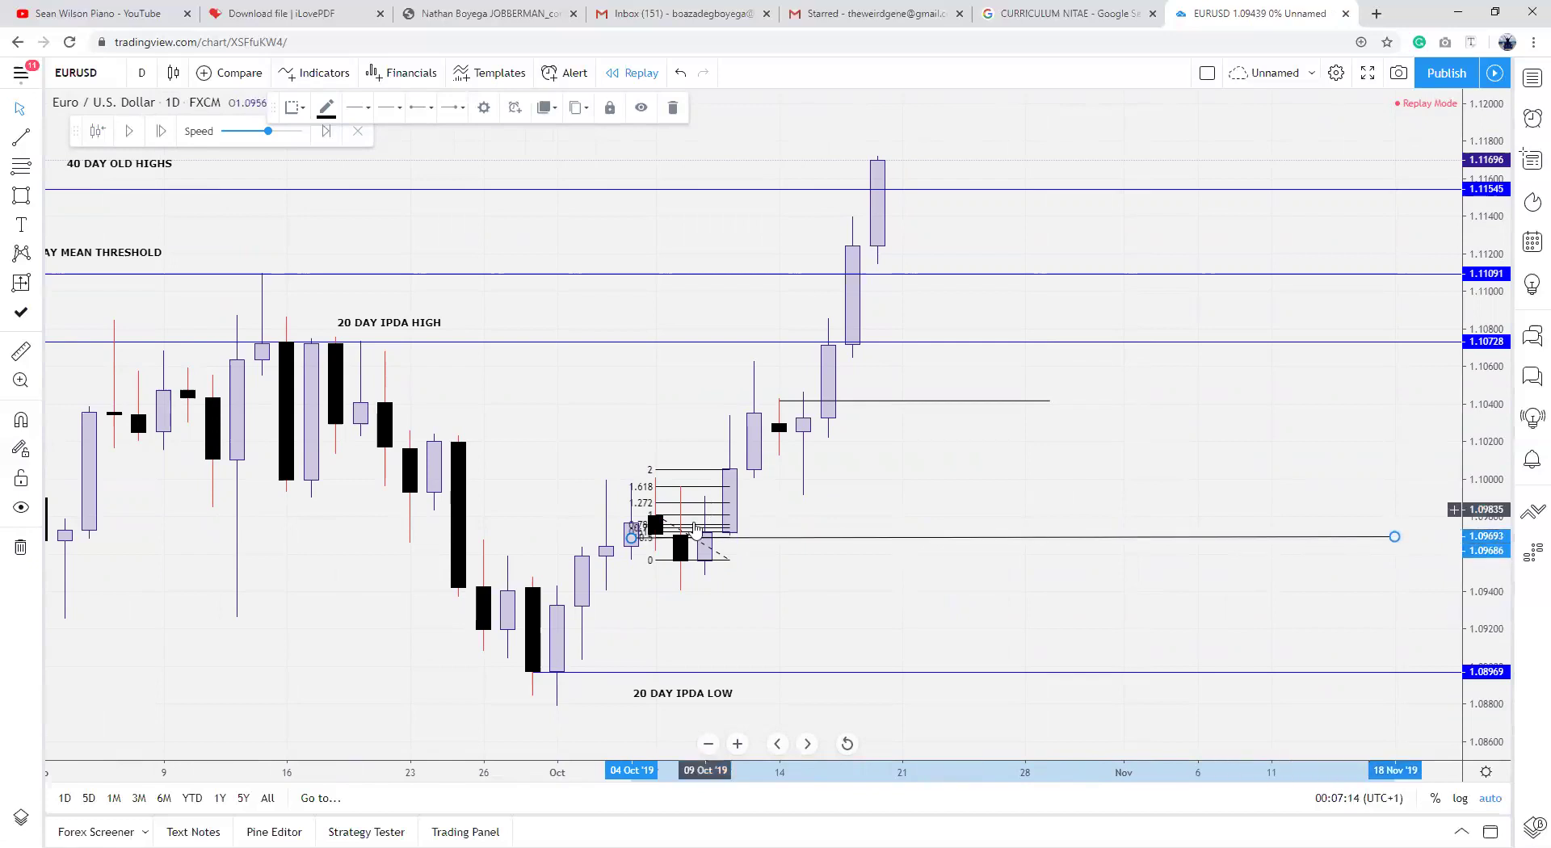
left_click(704, 477)
left_click(505, 113)
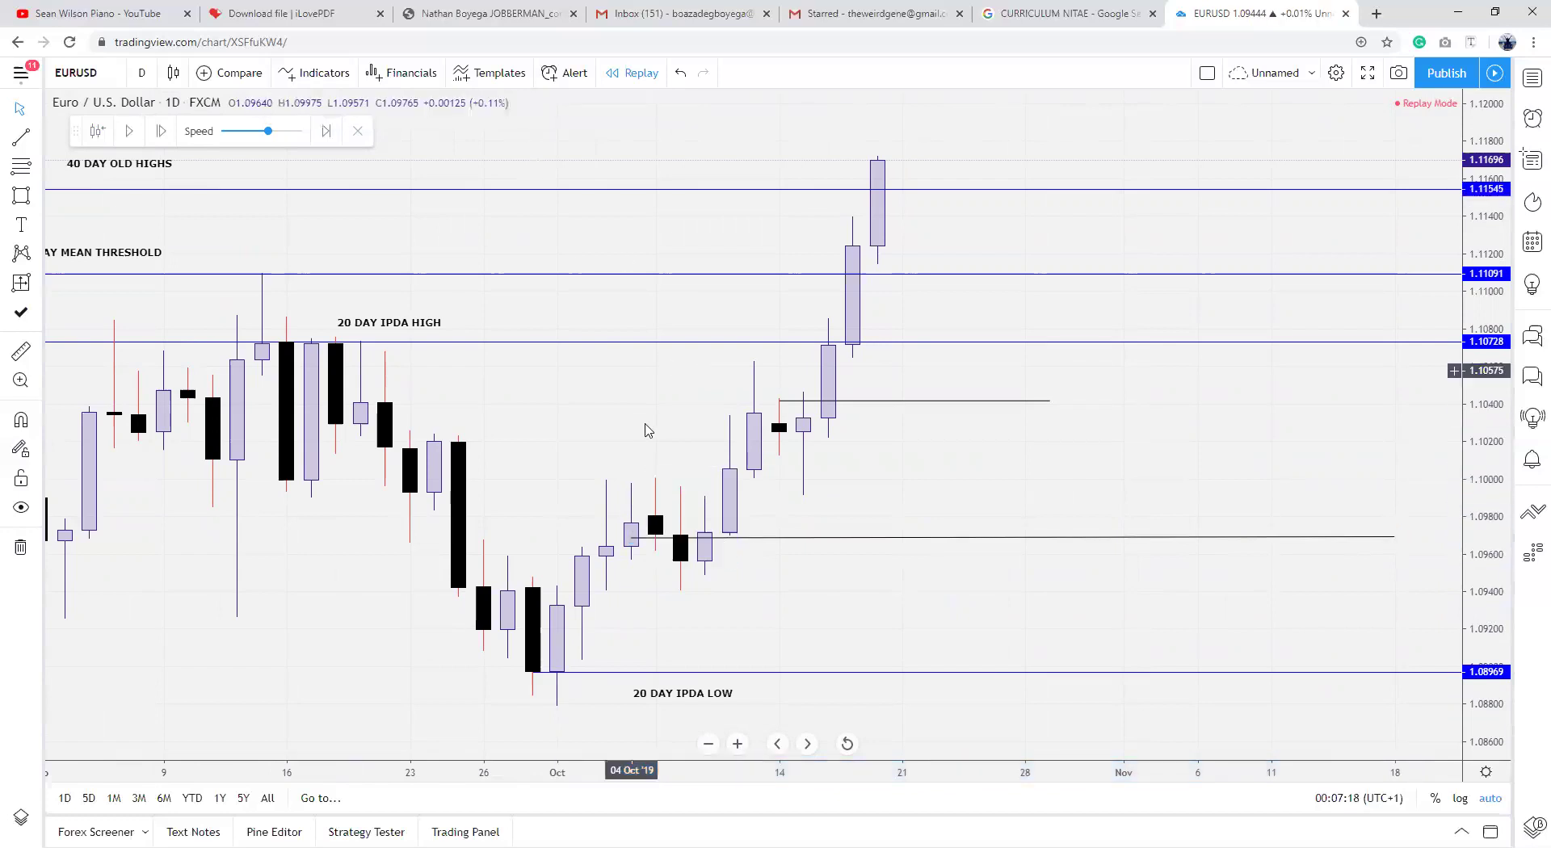
Step: Duplicate the 04 Oct to 18 Nov '19 trend line at about 1.0980 and advance the replay to the 21 Oct '19 candle
left_click(715, 537)
left_click_drag(716, 537, 718, 515)
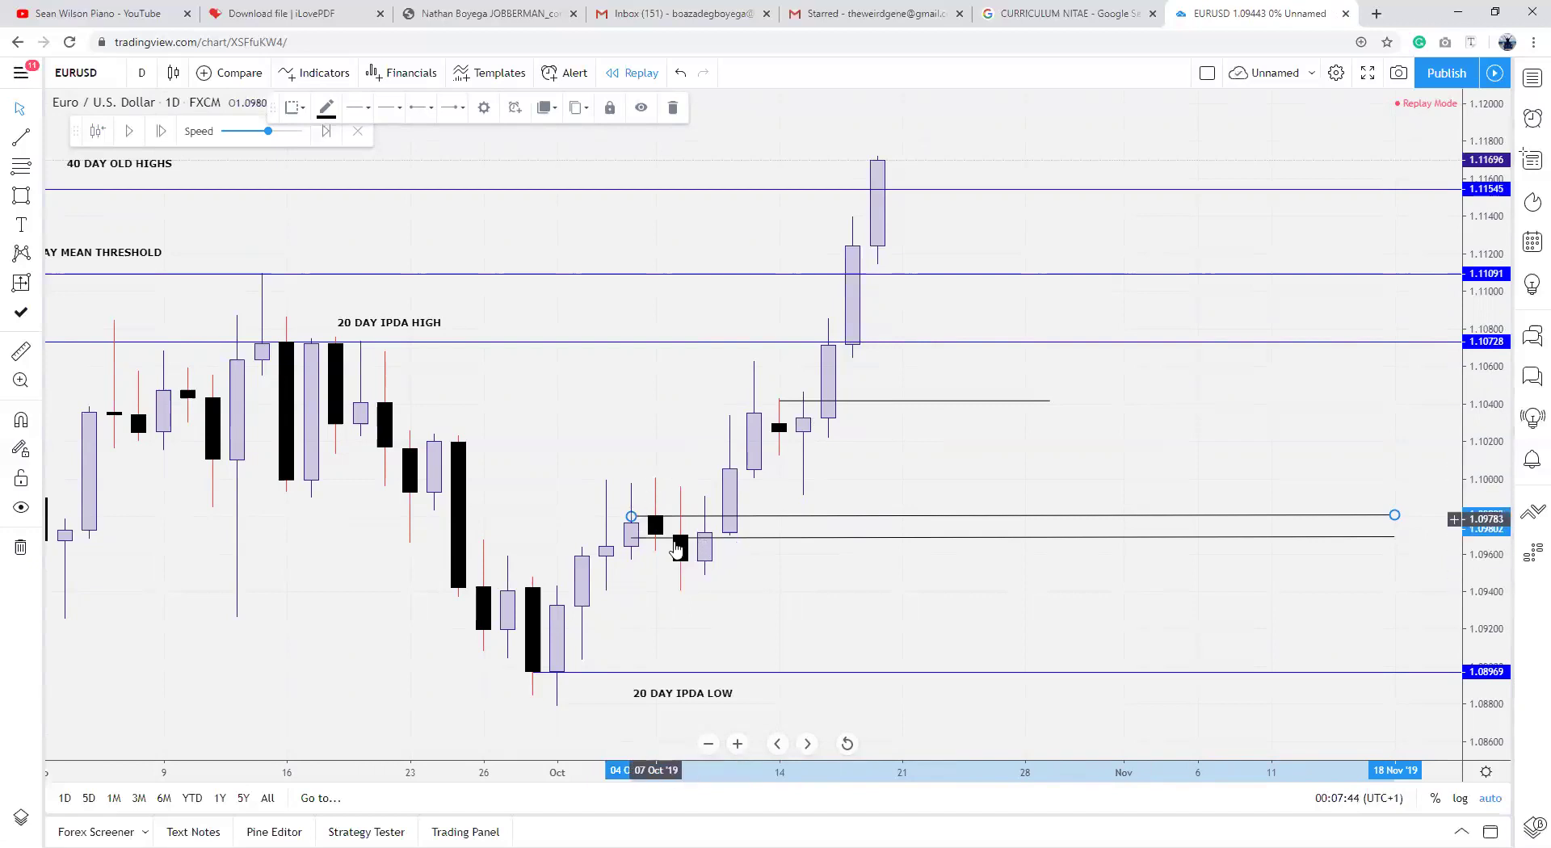
left_click(724, 751)
left_click(708, 744)
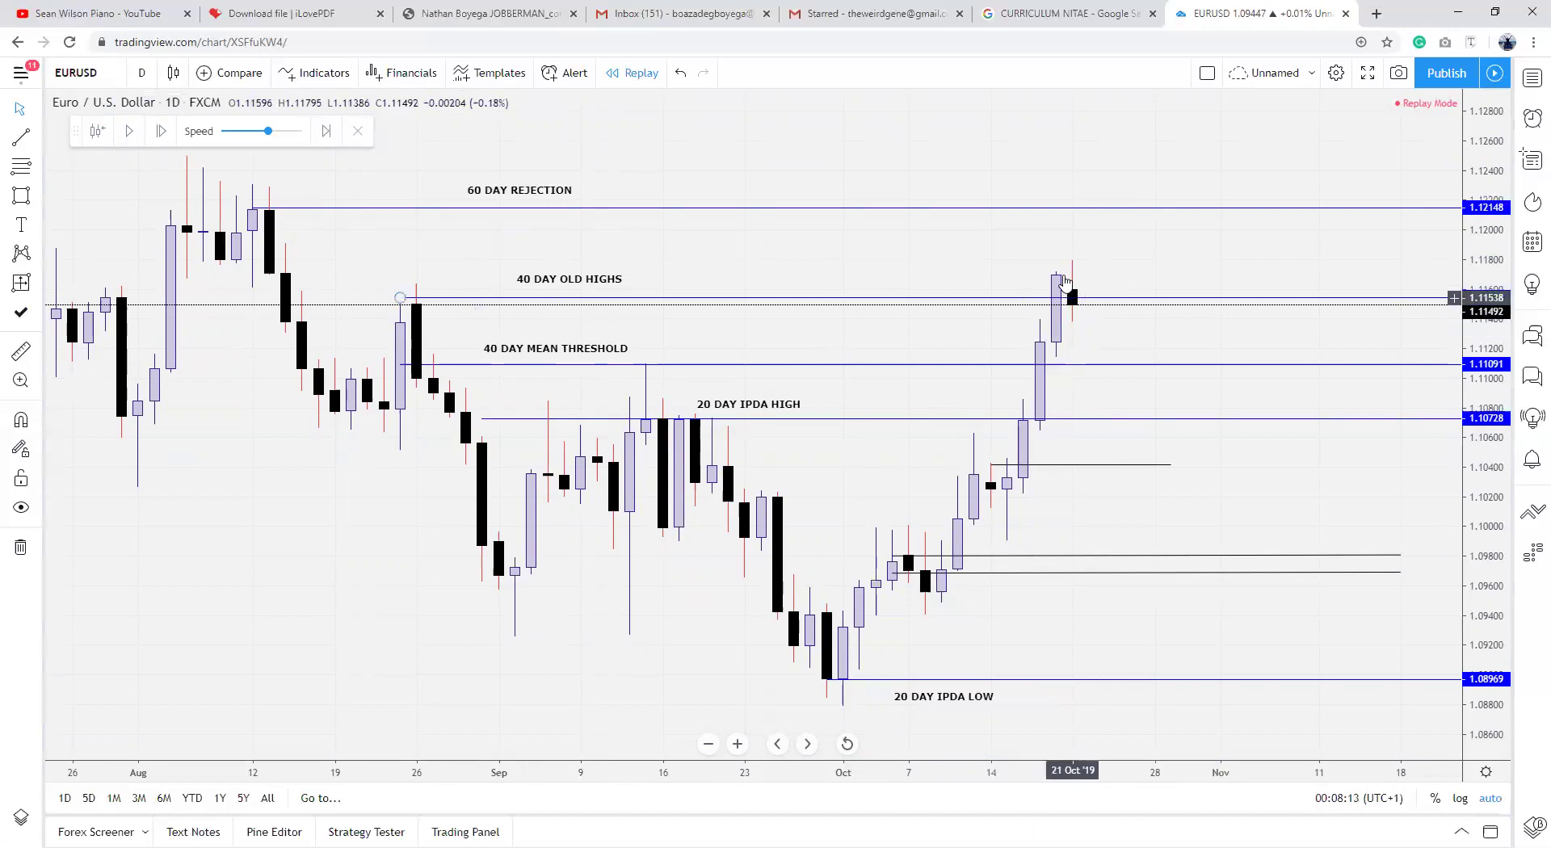
Step: Raise the 40-day old highs ray to 1.11638 and advance the replay to the 22 Oct '19 candle
mouse_move(1089, 300)
left_mouse_down()
mouse_move(1091, 332)
mouse_move(1096, 284)
left_mouse_up()
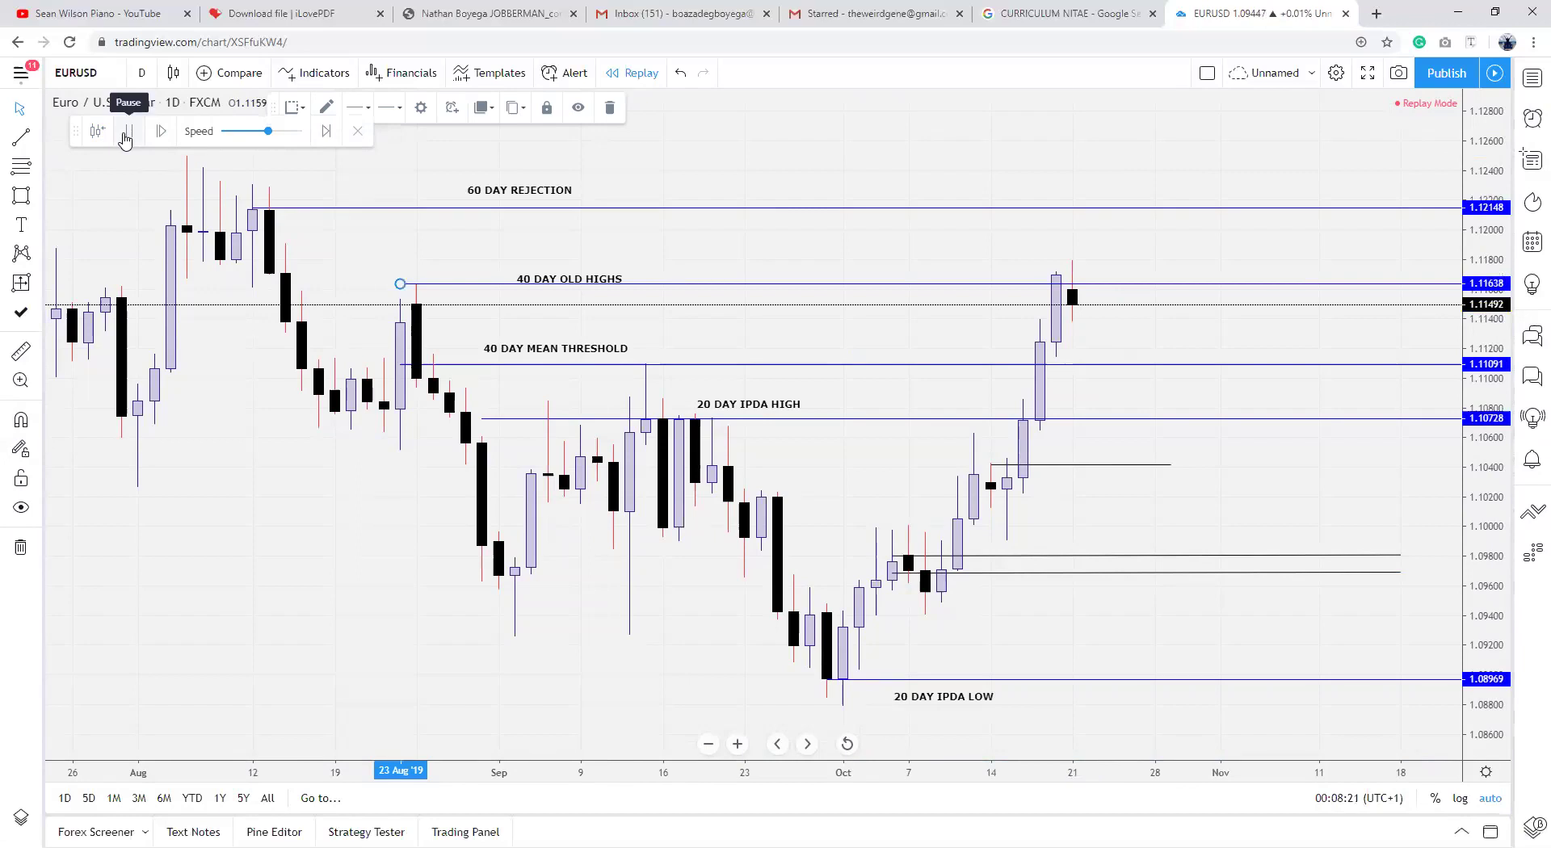
key("shift+Down")
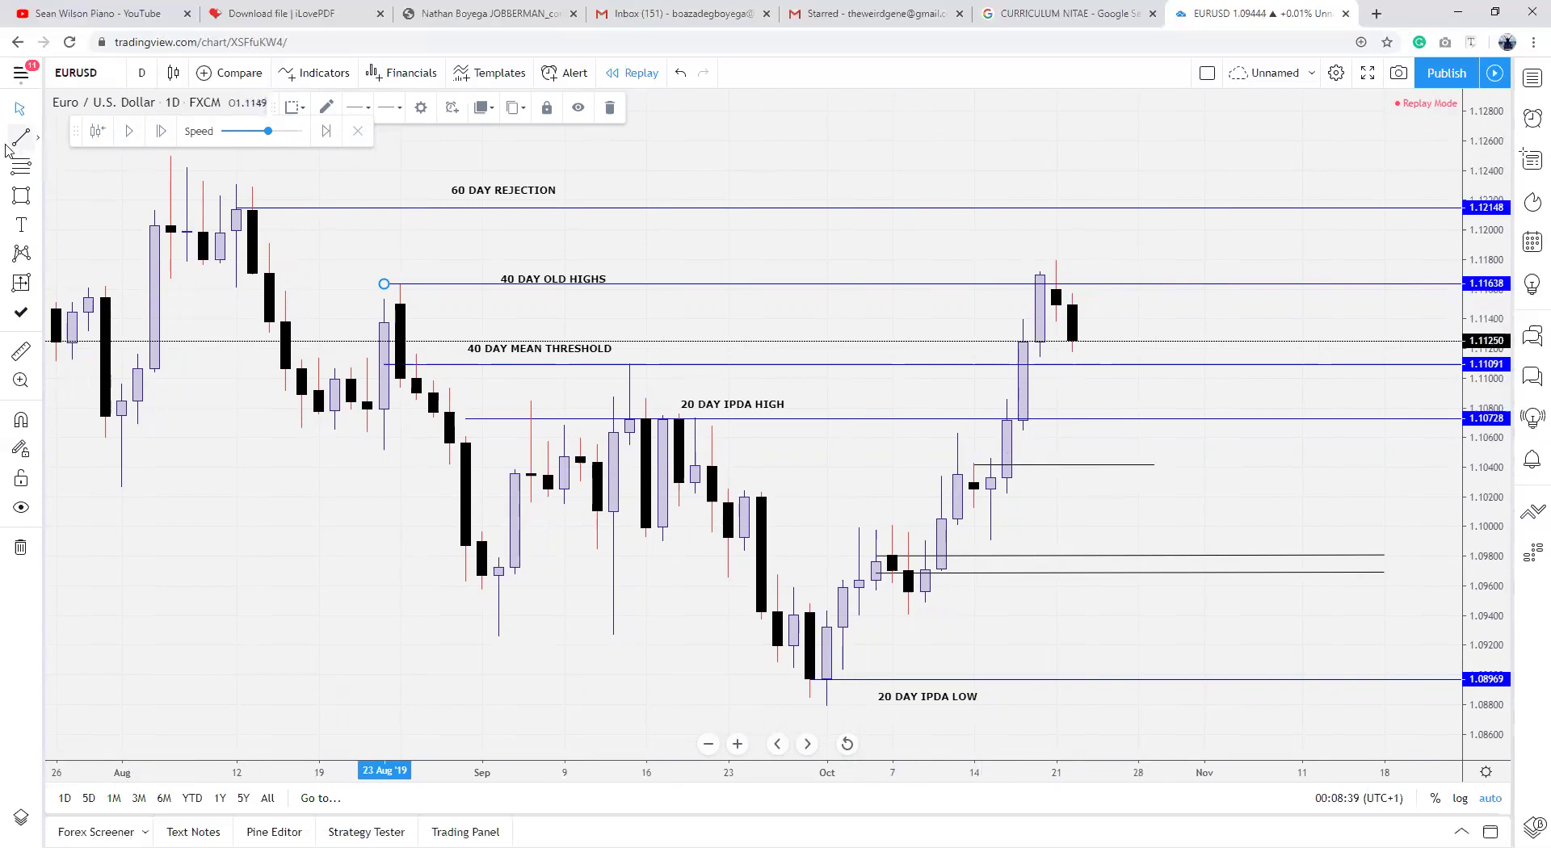
Step: Place a vertical line at 01 Nov '19, ahead of the last candle
left_click(33, 139)
left_click(37, 141)
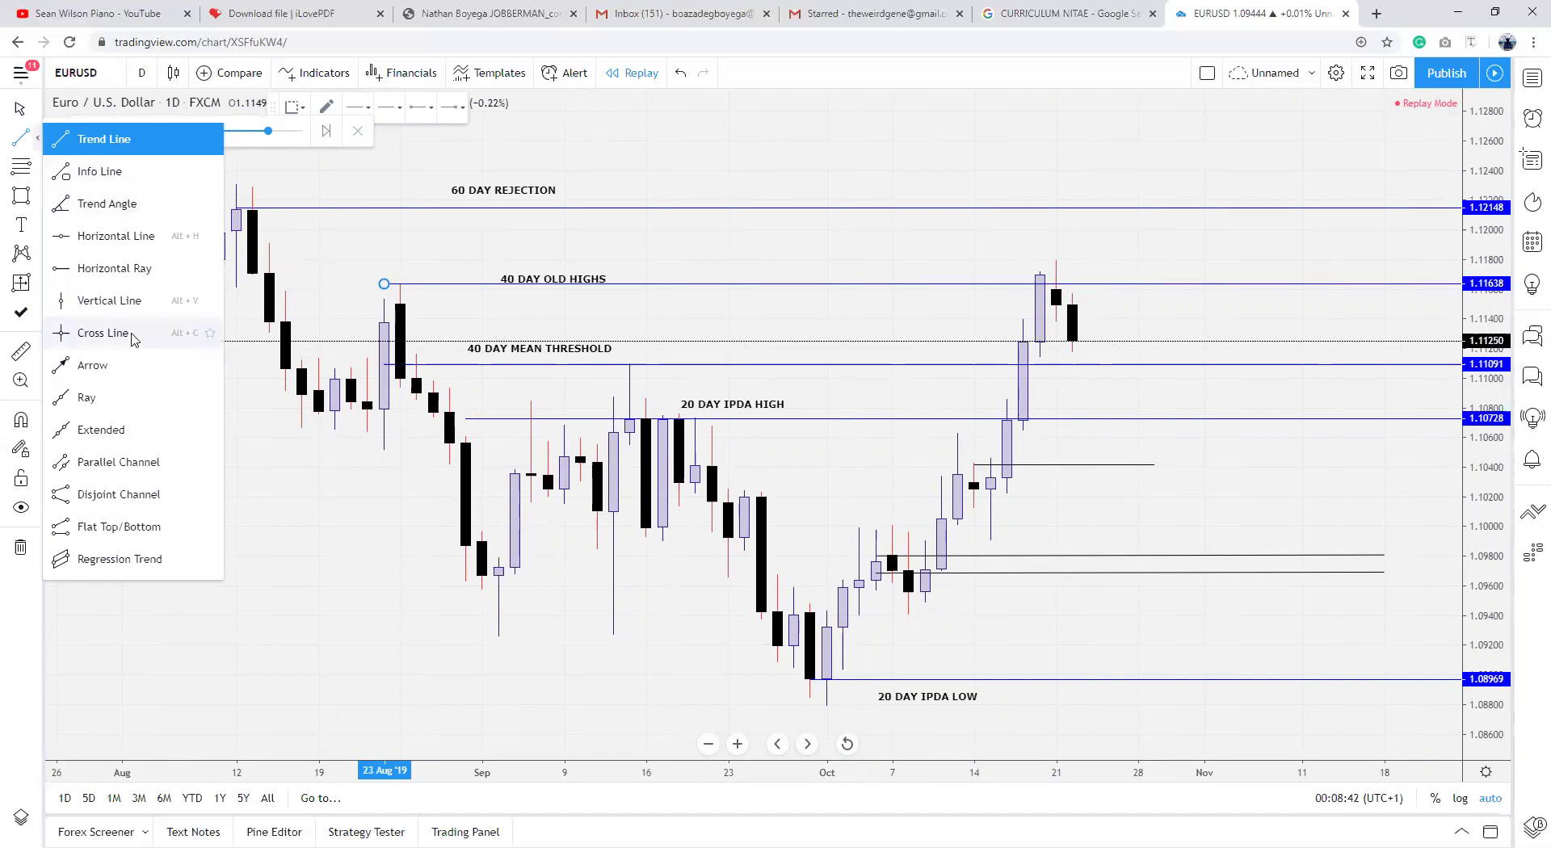
left_click(21, 138)
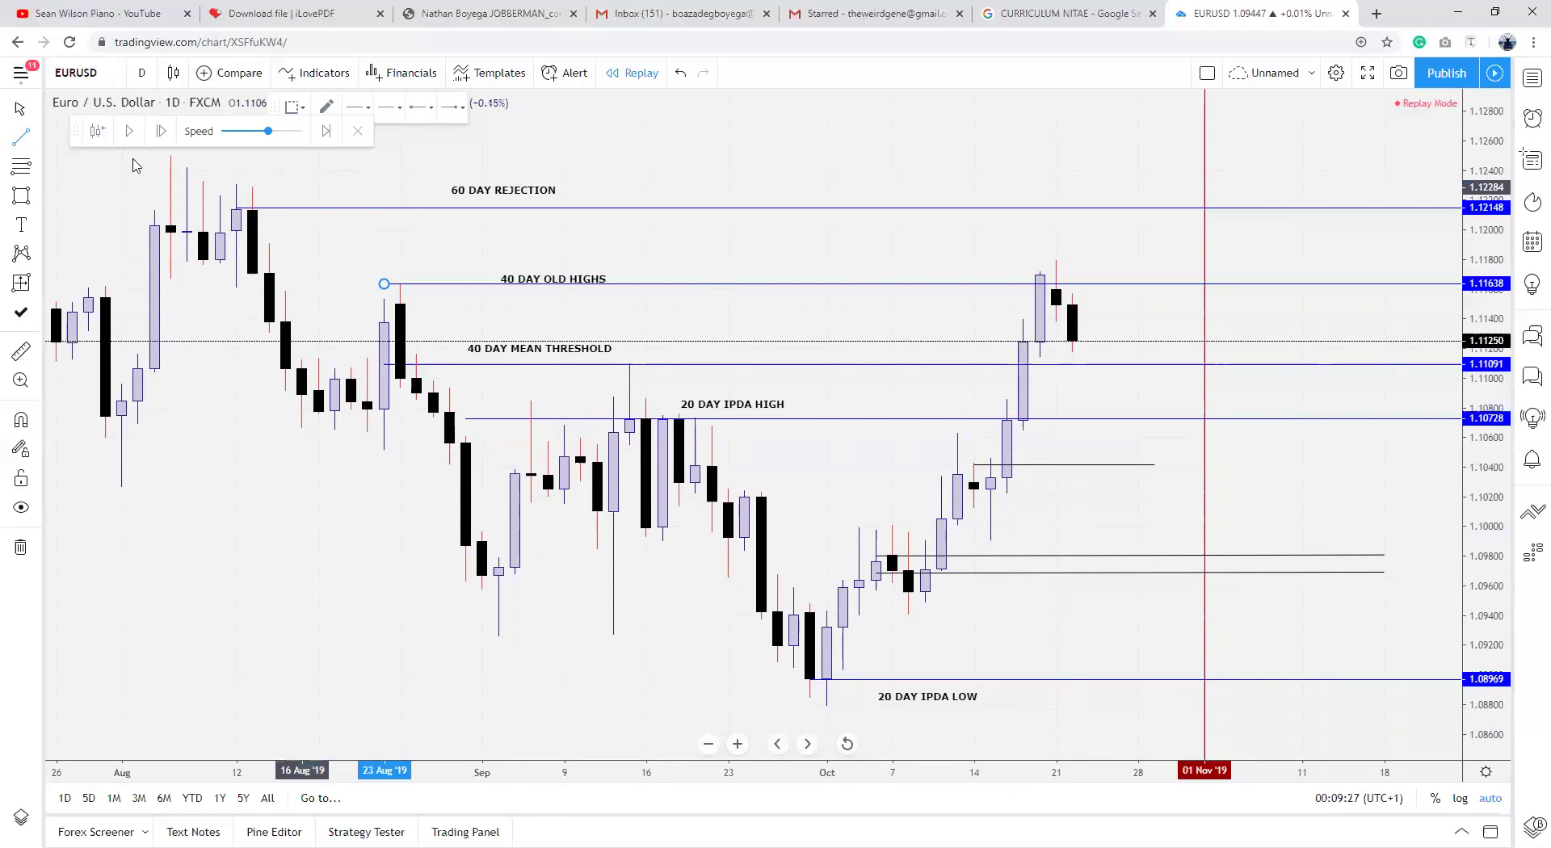
Step: Draw an arrow from the 22 Oct '19 low up to the 40-day old highs on 23 Oct, and another down to about 1.1072 on 28 Oct
left_click(39, 142)
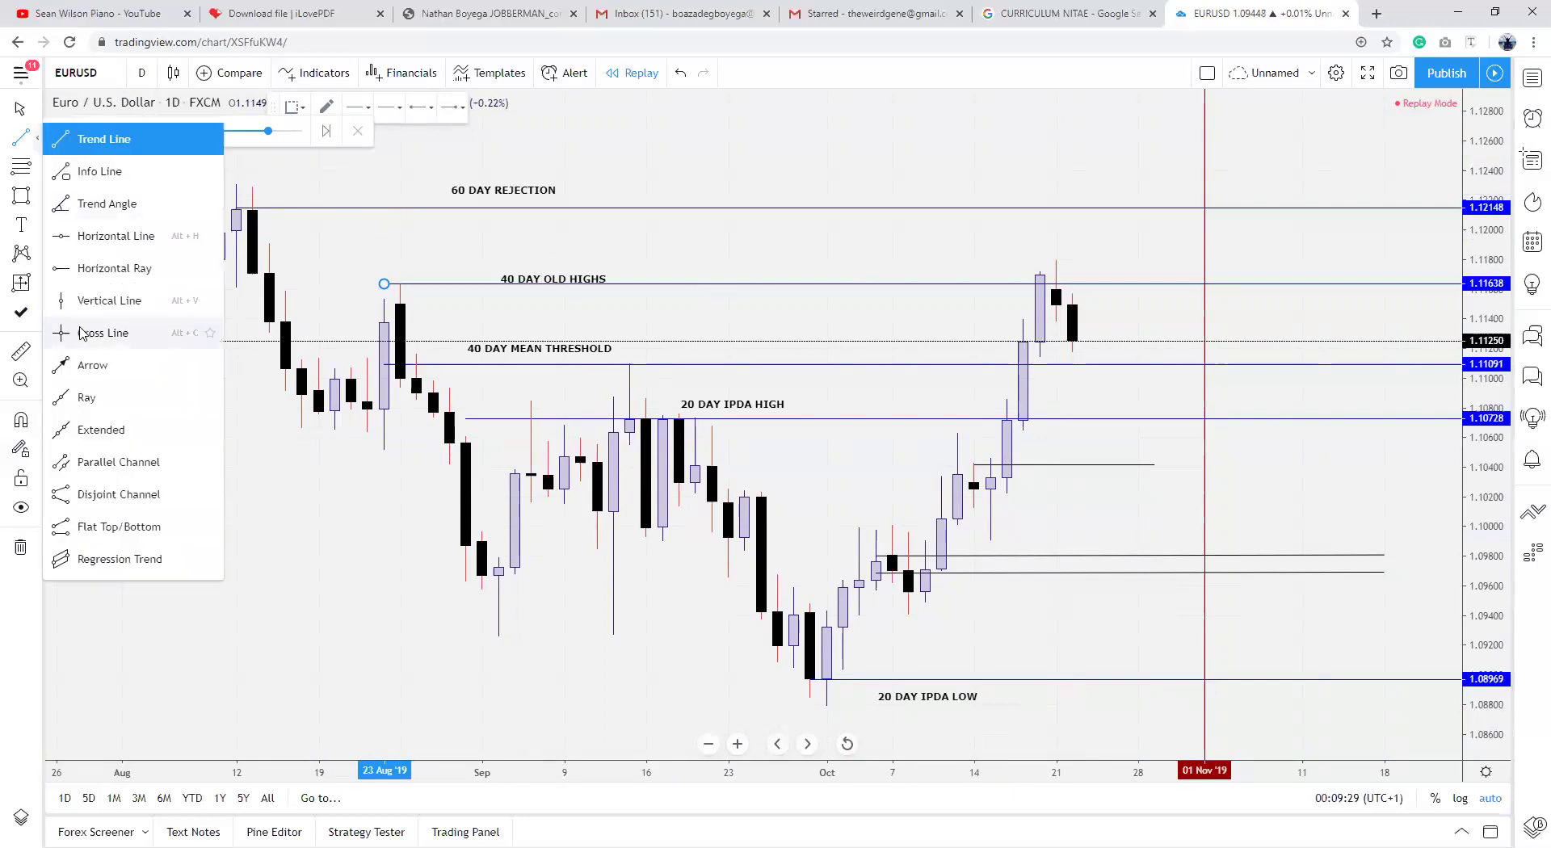
left_click(87, 370)
left_click(1072, 352)
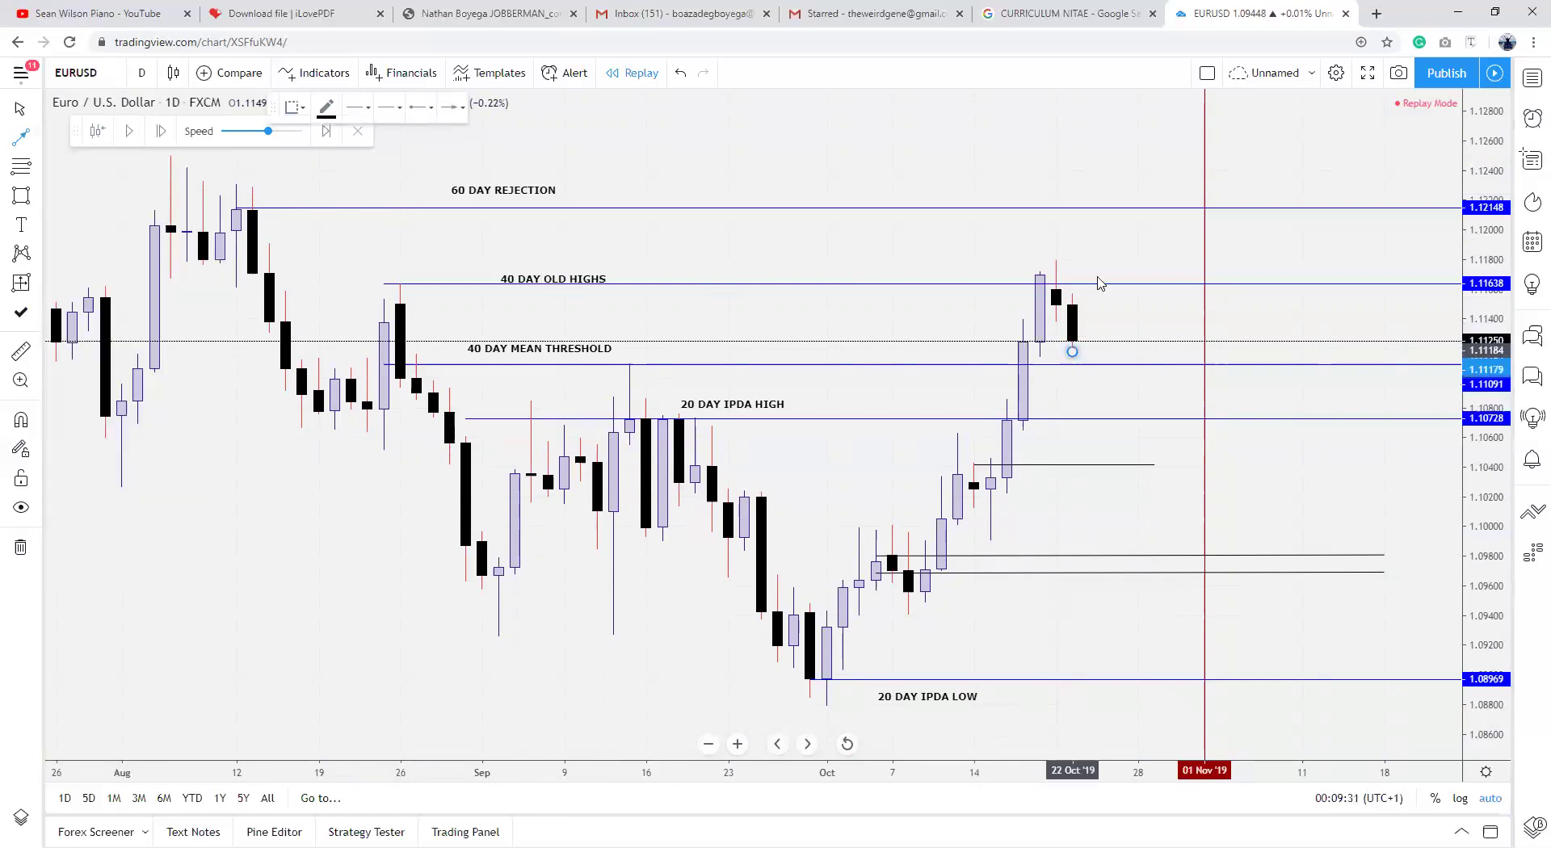
left_click(1089, 284)
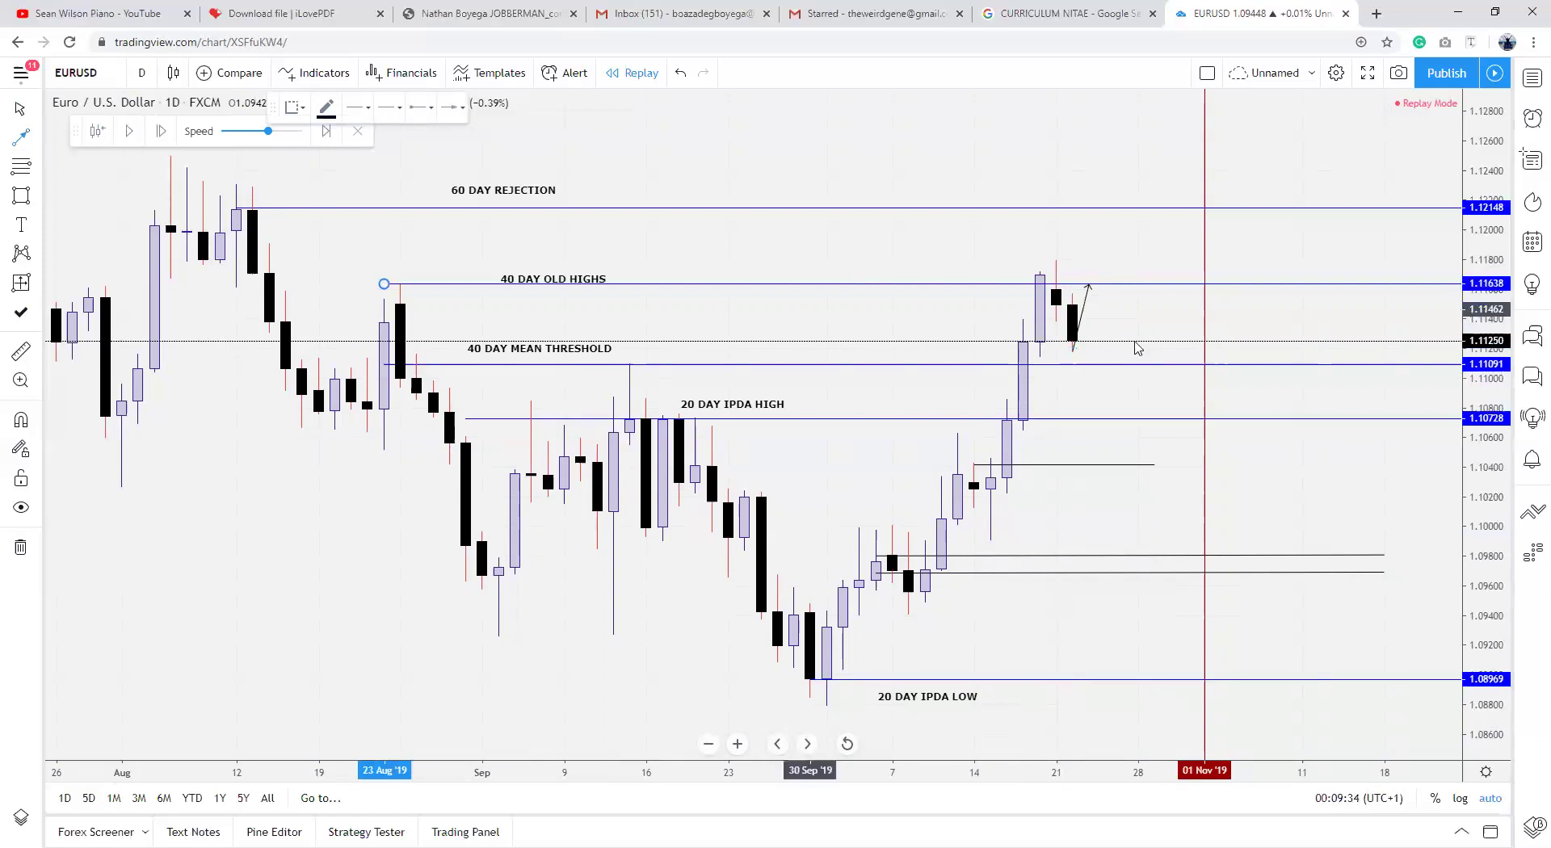
left_click(1089, 284)
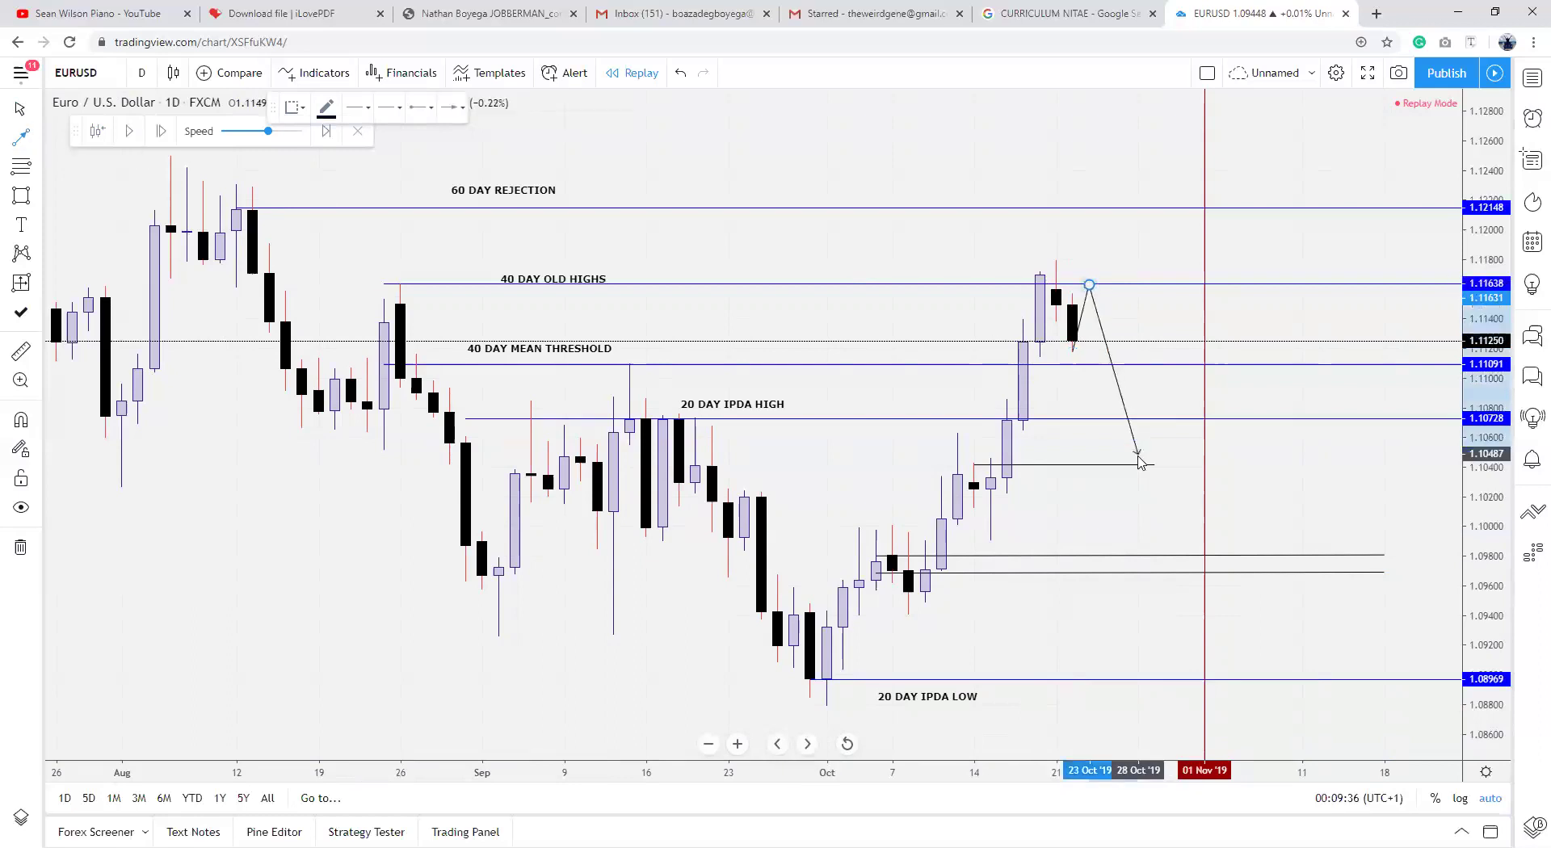
left_click(1139, 467)
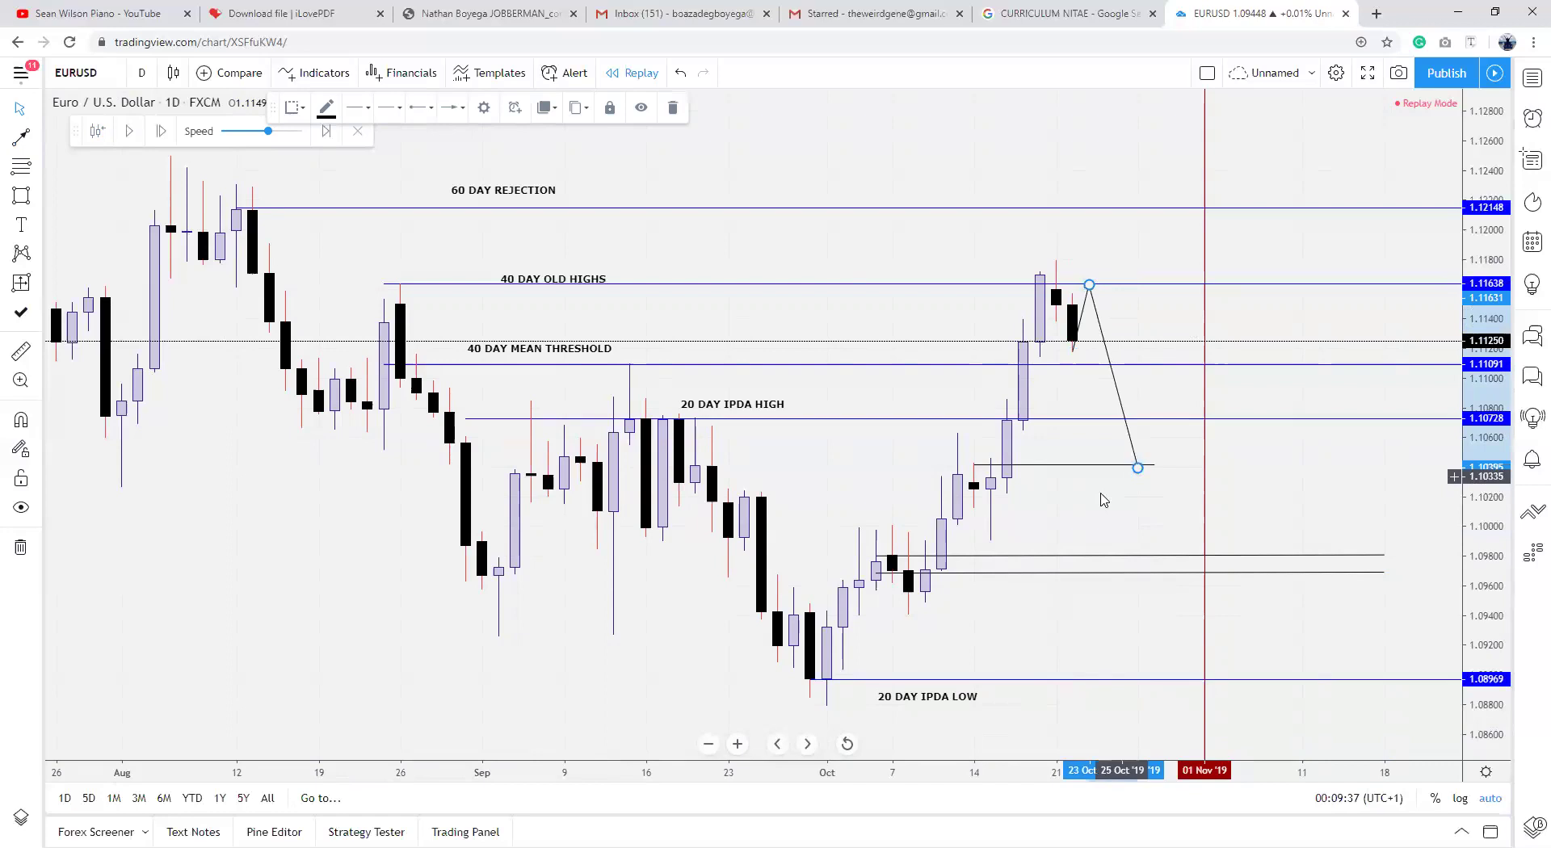
left_click_drag(1139, 467, 1140, 437)
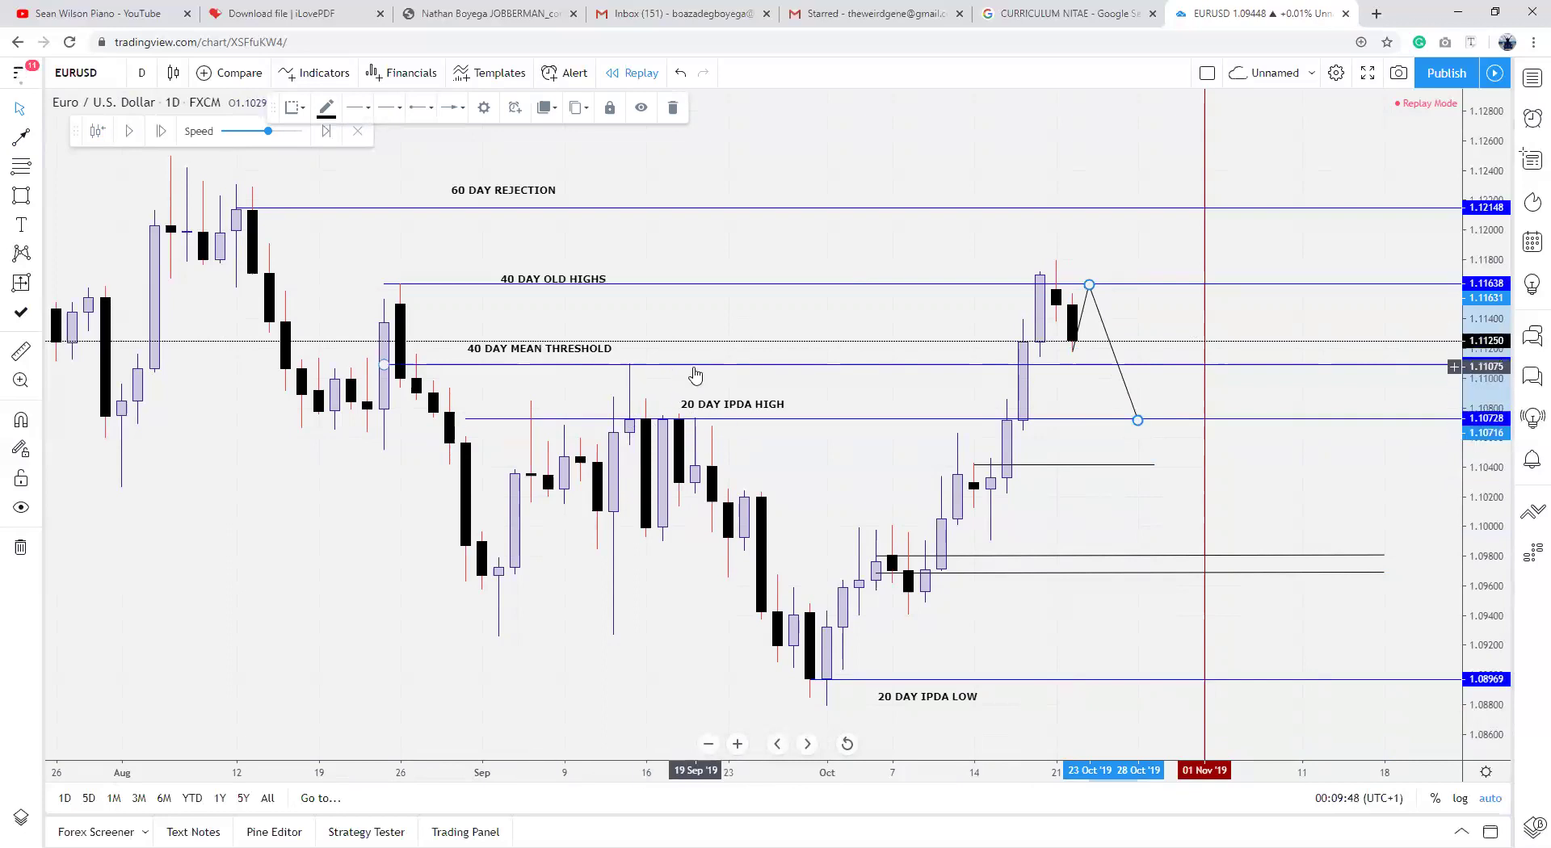
Step: Delete the 40-day mean threshold ray with its label, and play the replay forward to the 28 Oct '19 candle
left_click(672, 107)
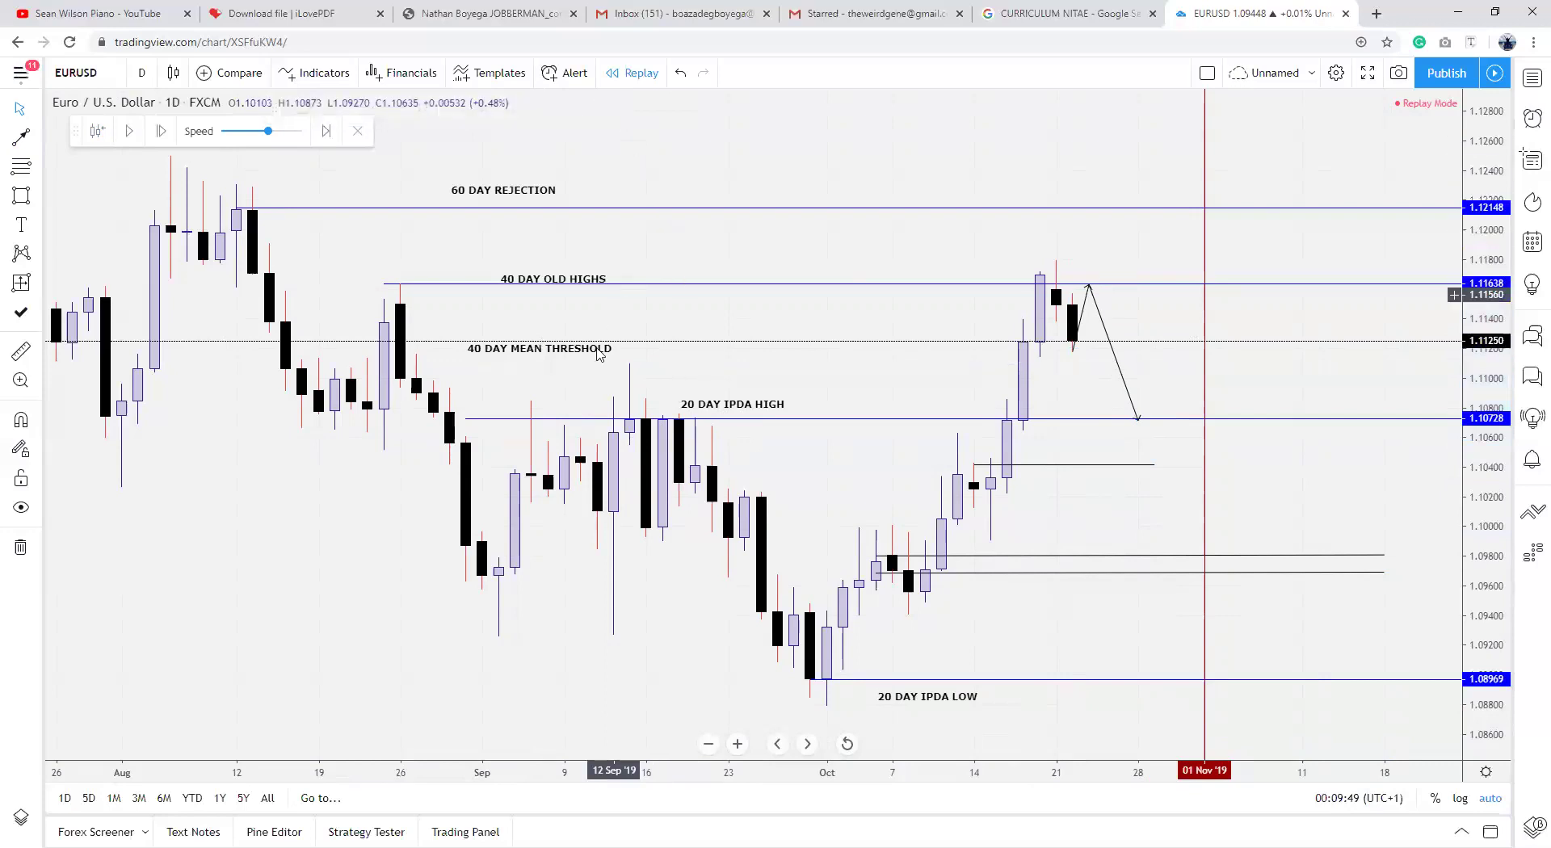
left_click(598, 352)
left_click(585, 107)
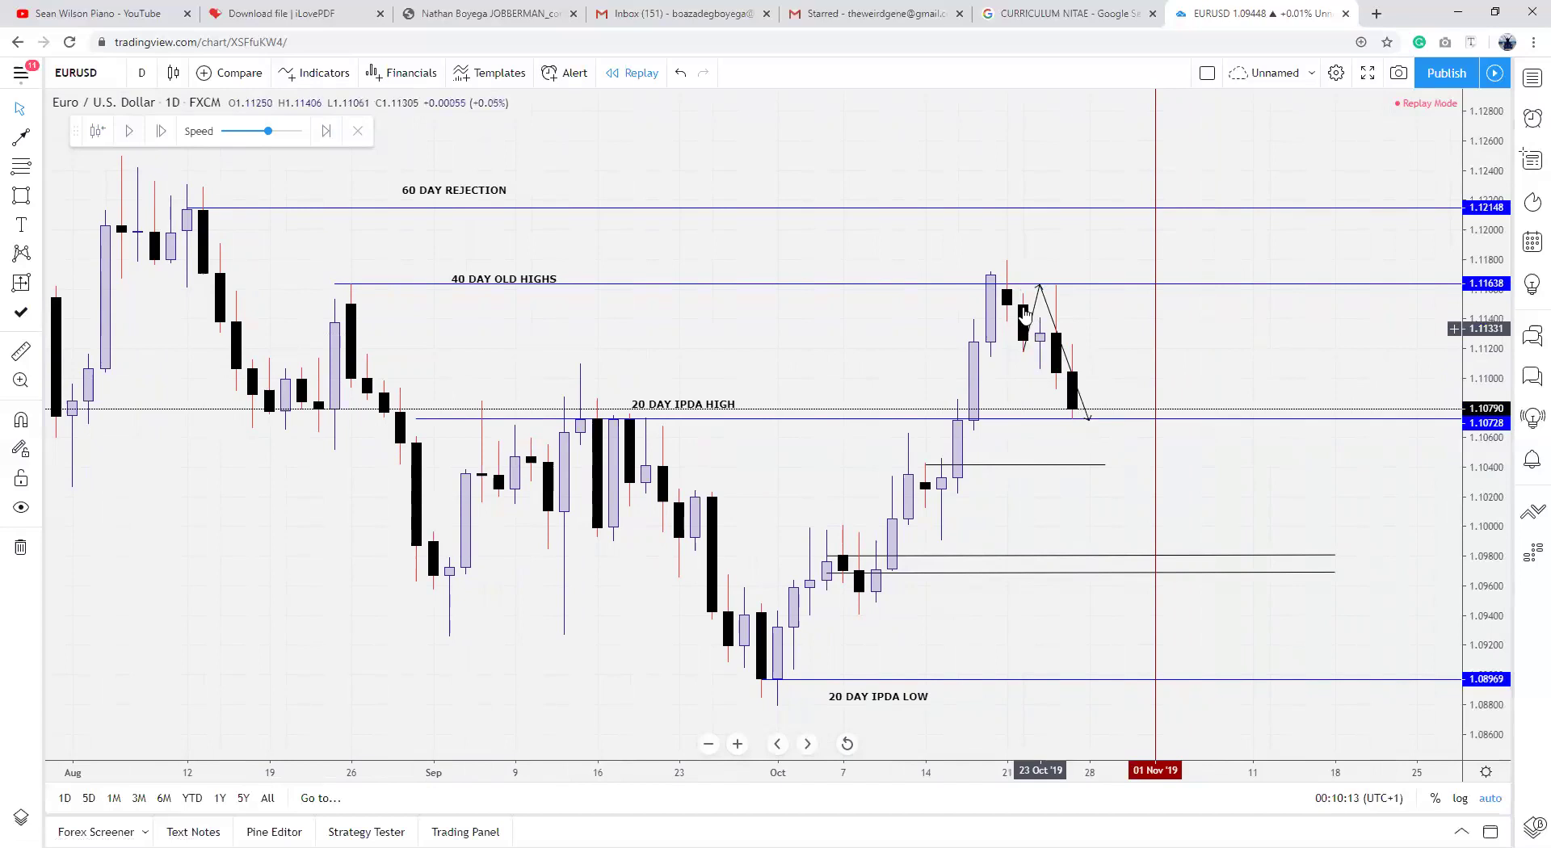
left_click(987, 284)
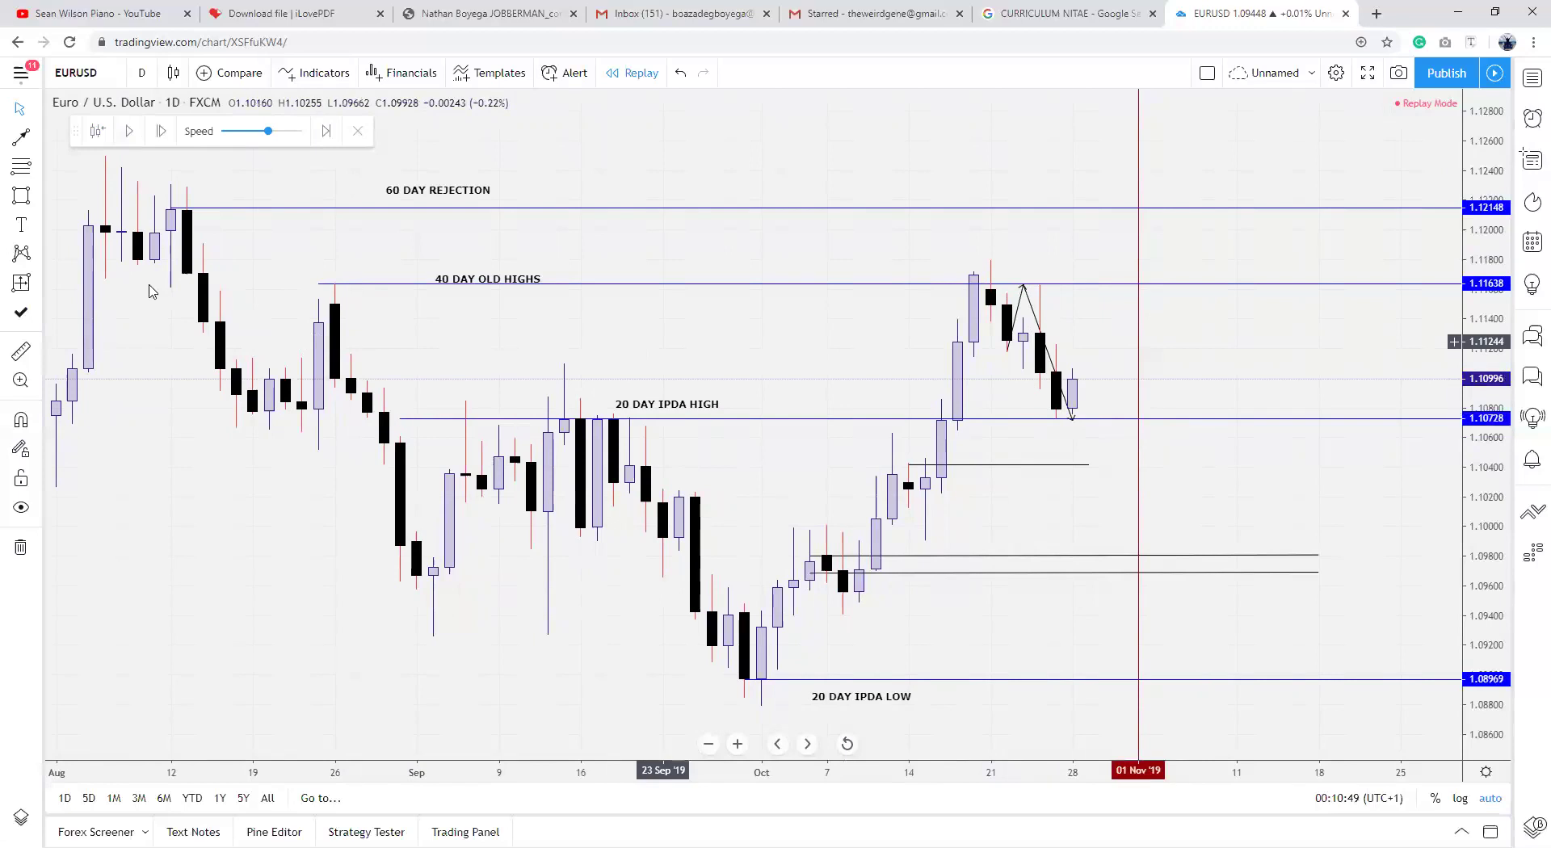
Step: Draw an arrow up to 1.11631 on 30 Oct '19, and move its start and the falling arrow's tip to the short trend line near 1.1042
key("alt+t")
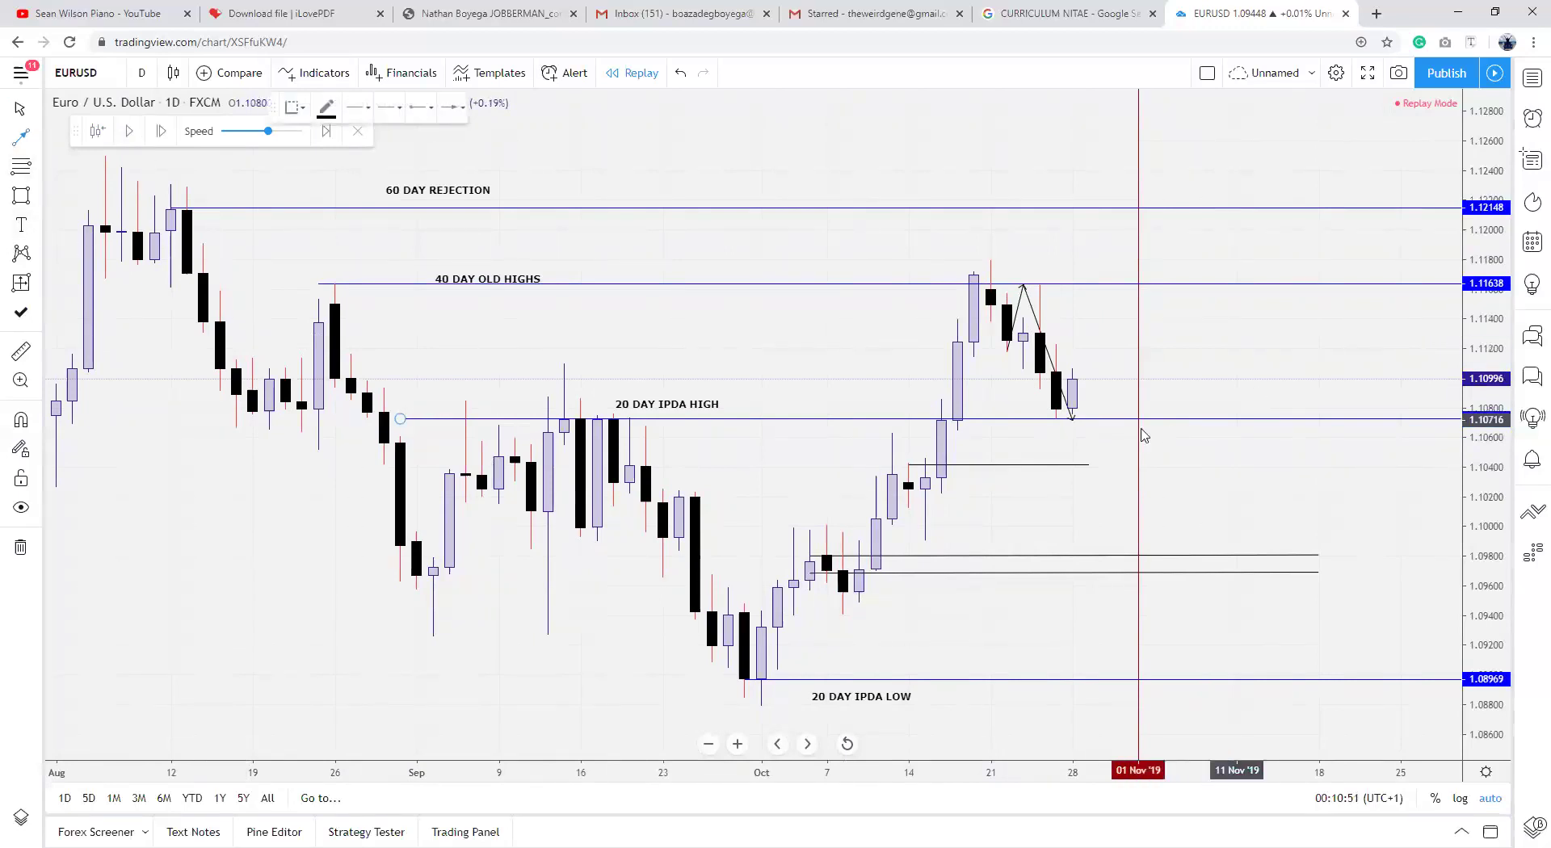
left_click(1072, 417)
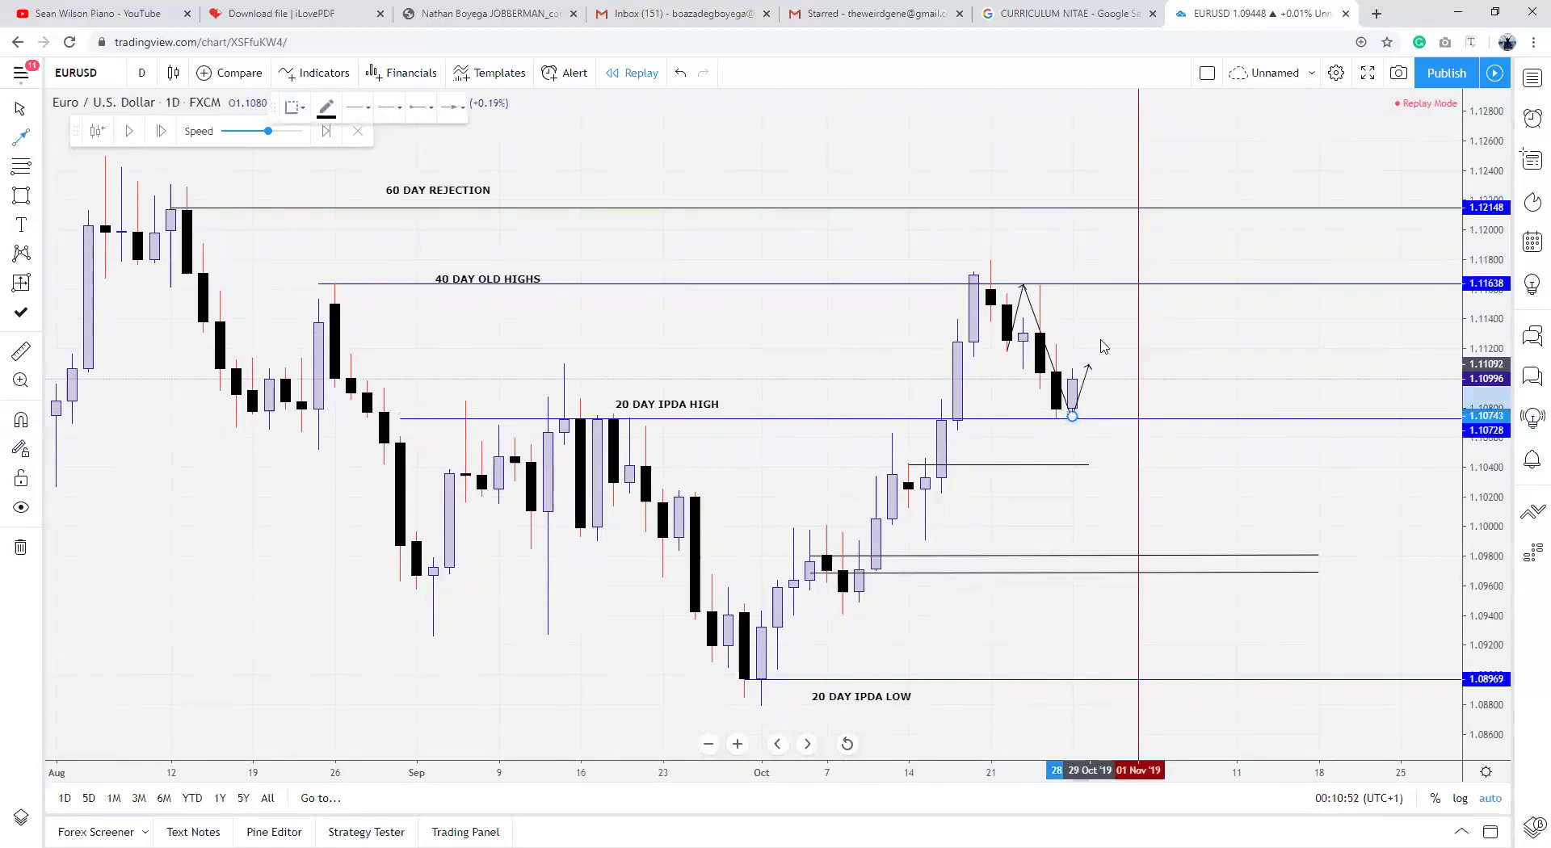
left_click(1107, 285)
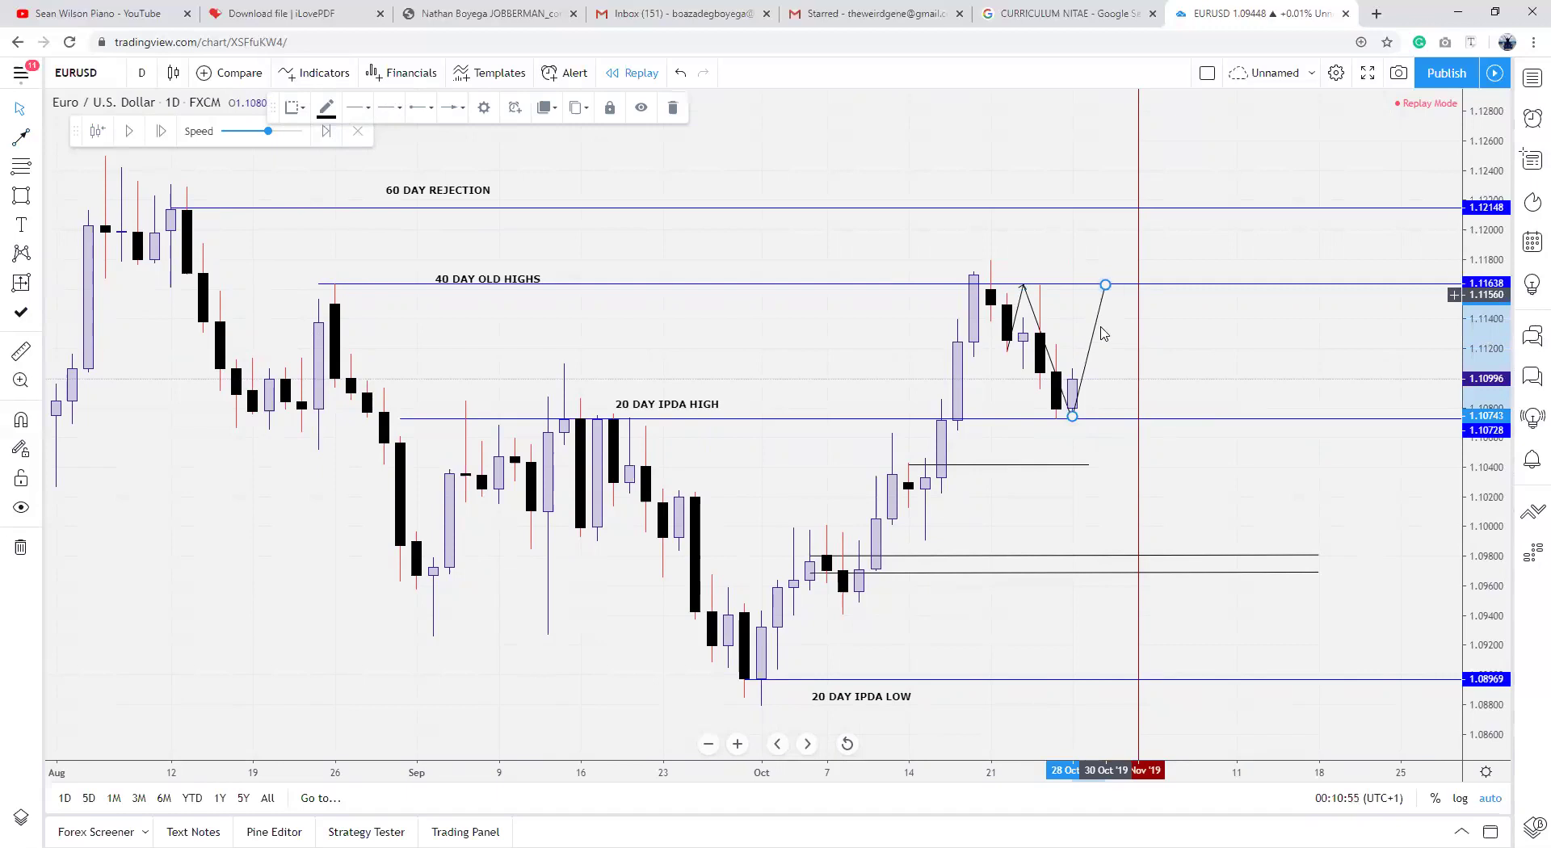
left_click(1069, 437)
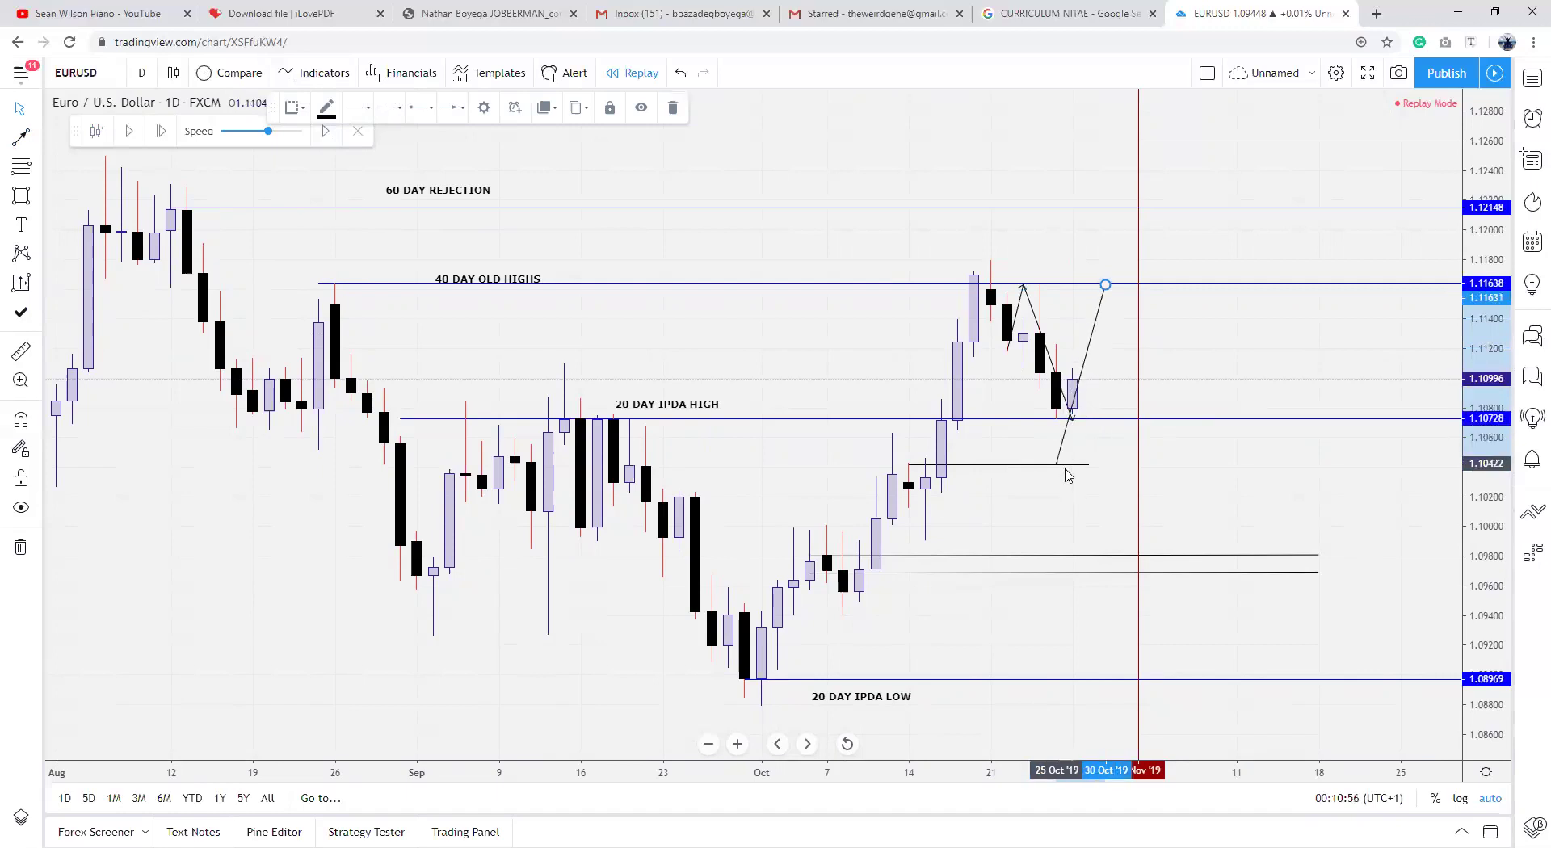
left_click(1074, 428)
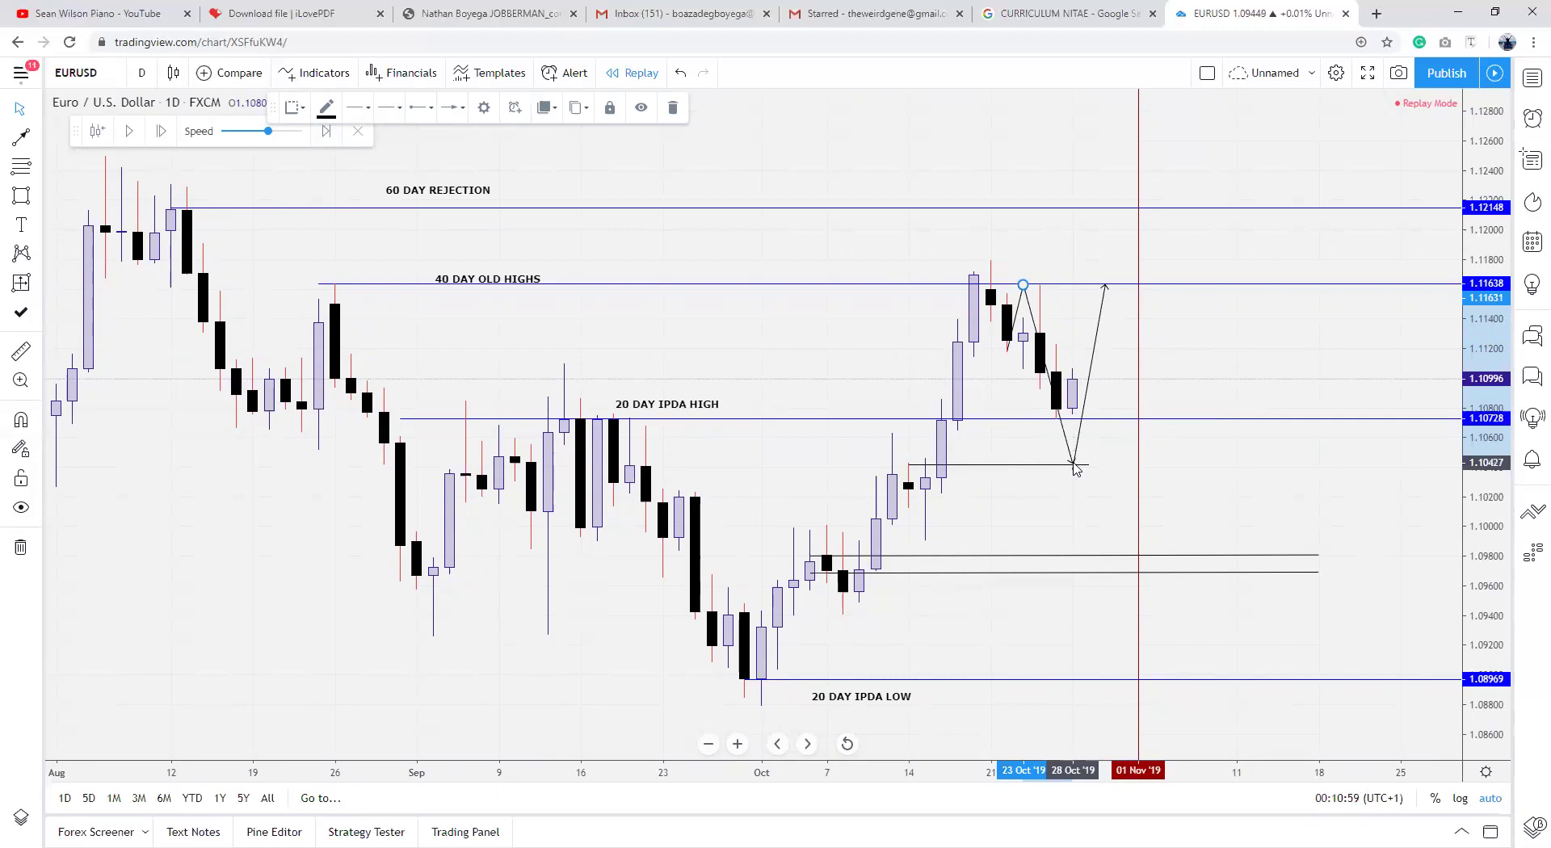
Step: Play the replay to 31 Oct '19, moving the falling arrow's tip to 1.10591 and the last rising arrow to span 1.10662 to 1.11908
left_click(1073, 439)
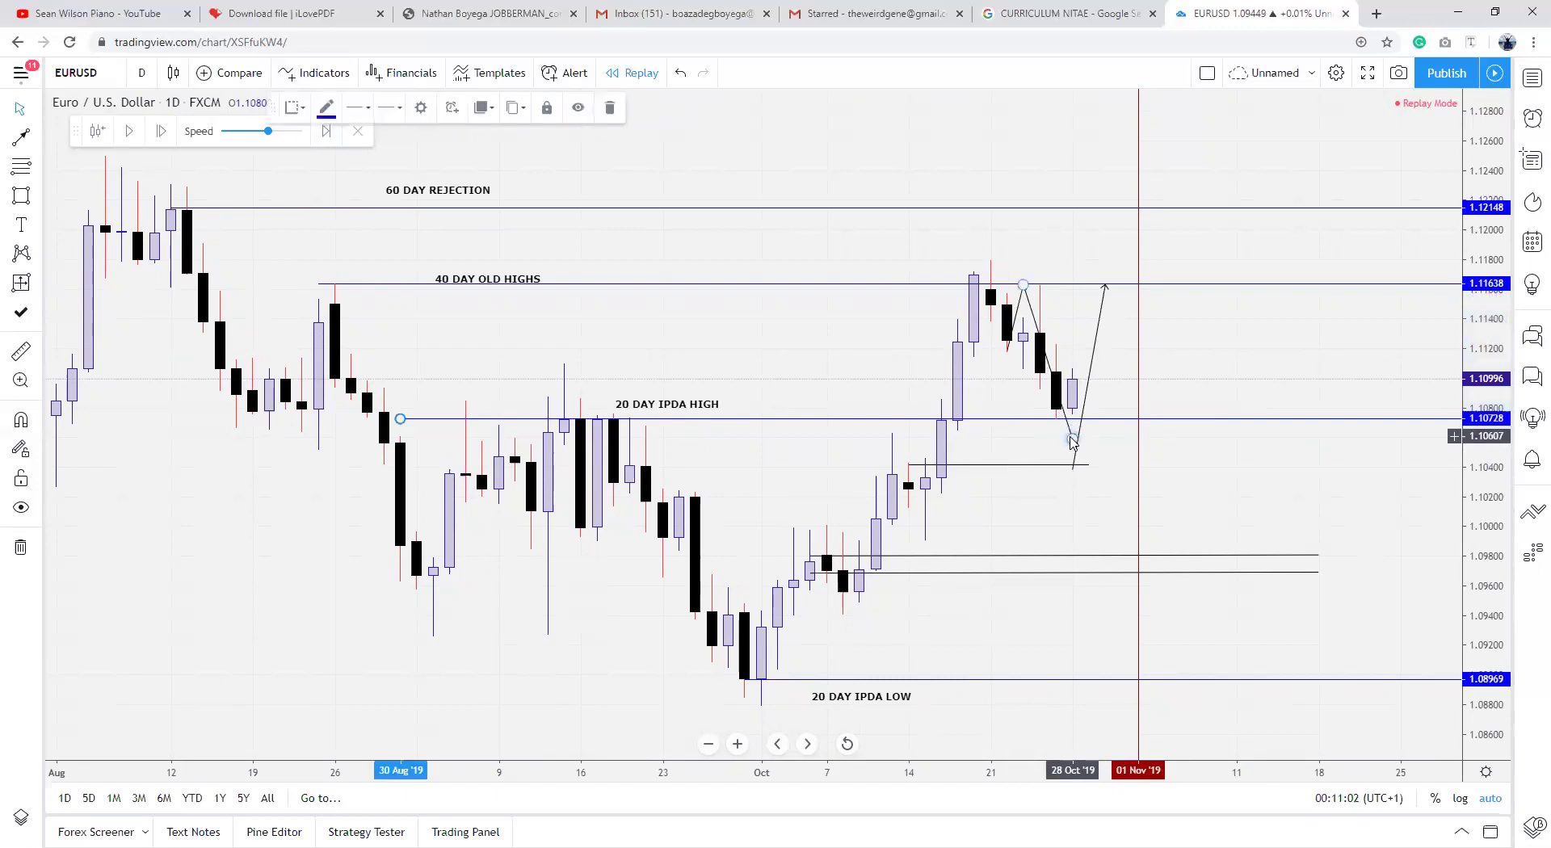
left_click(1073, 439)
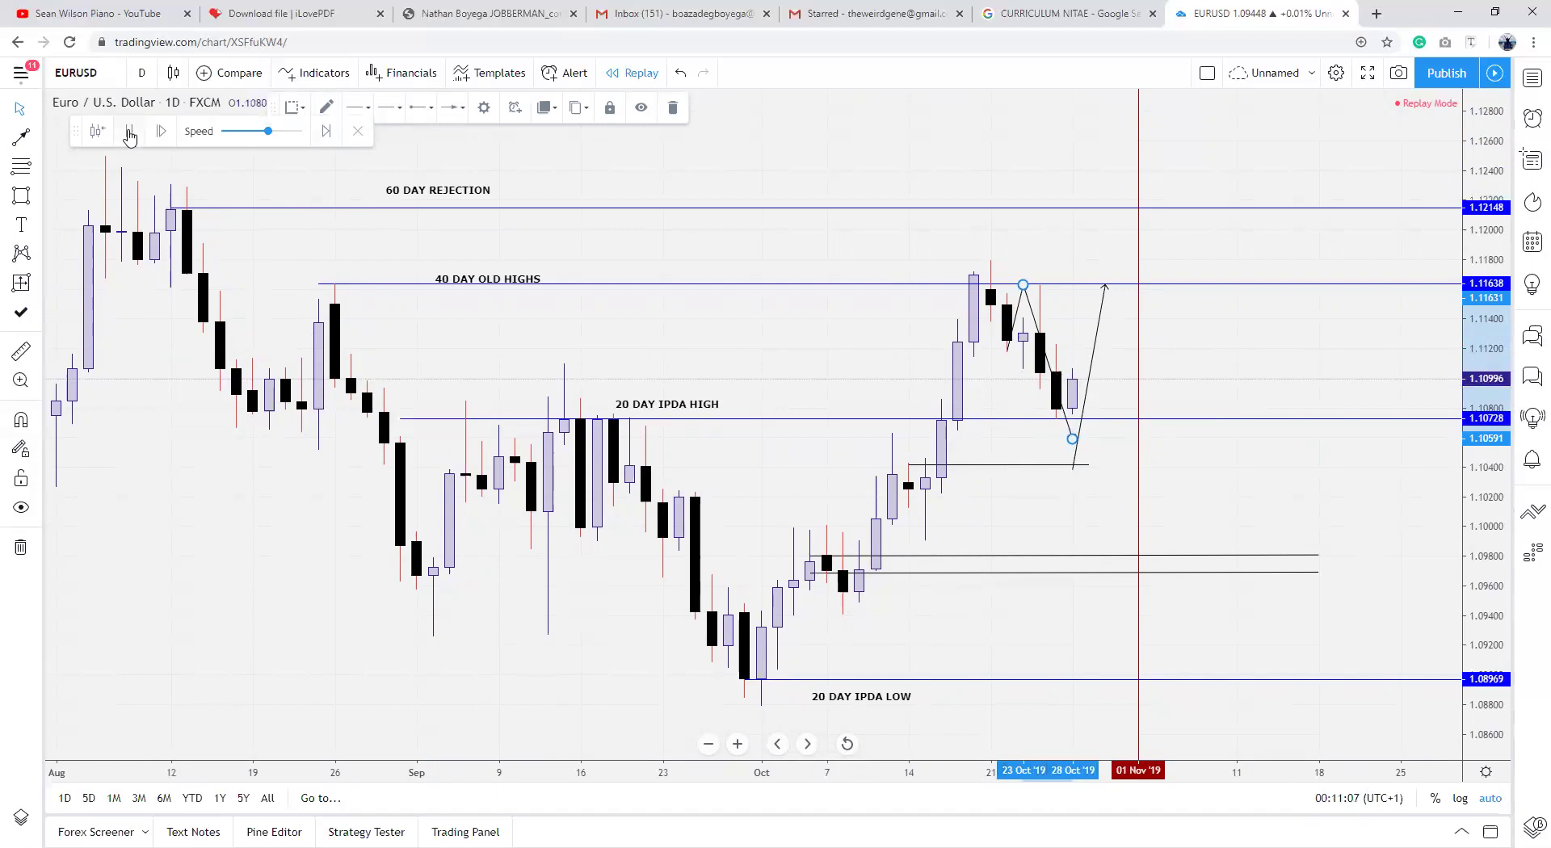
left_click(129, 134)
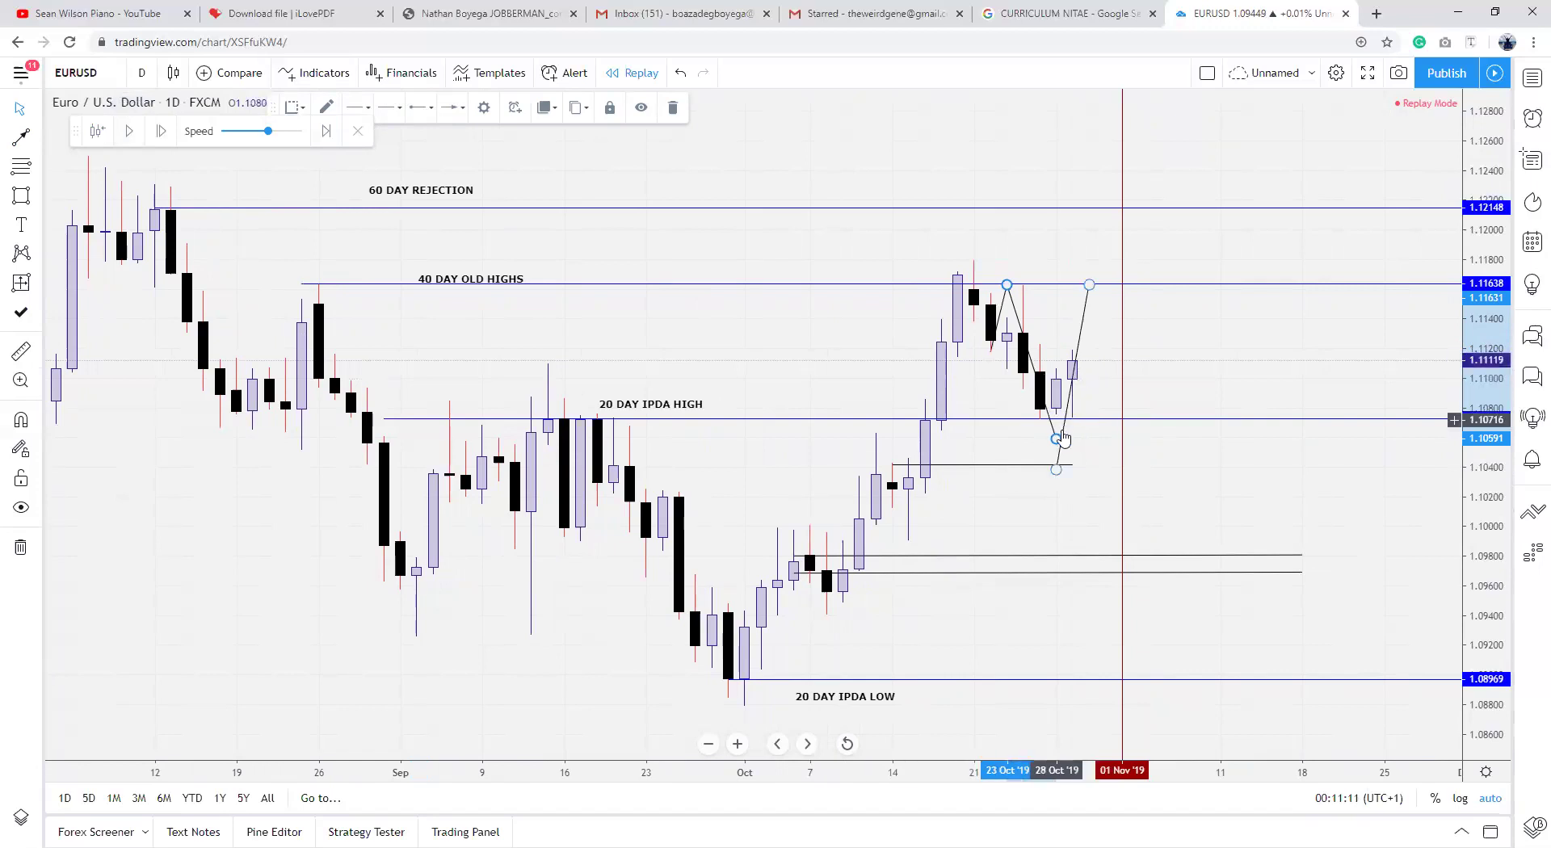
left_click_drag(1060, 437, 1075, 397)
left_click_drag(1022, 308, 1022, 307)
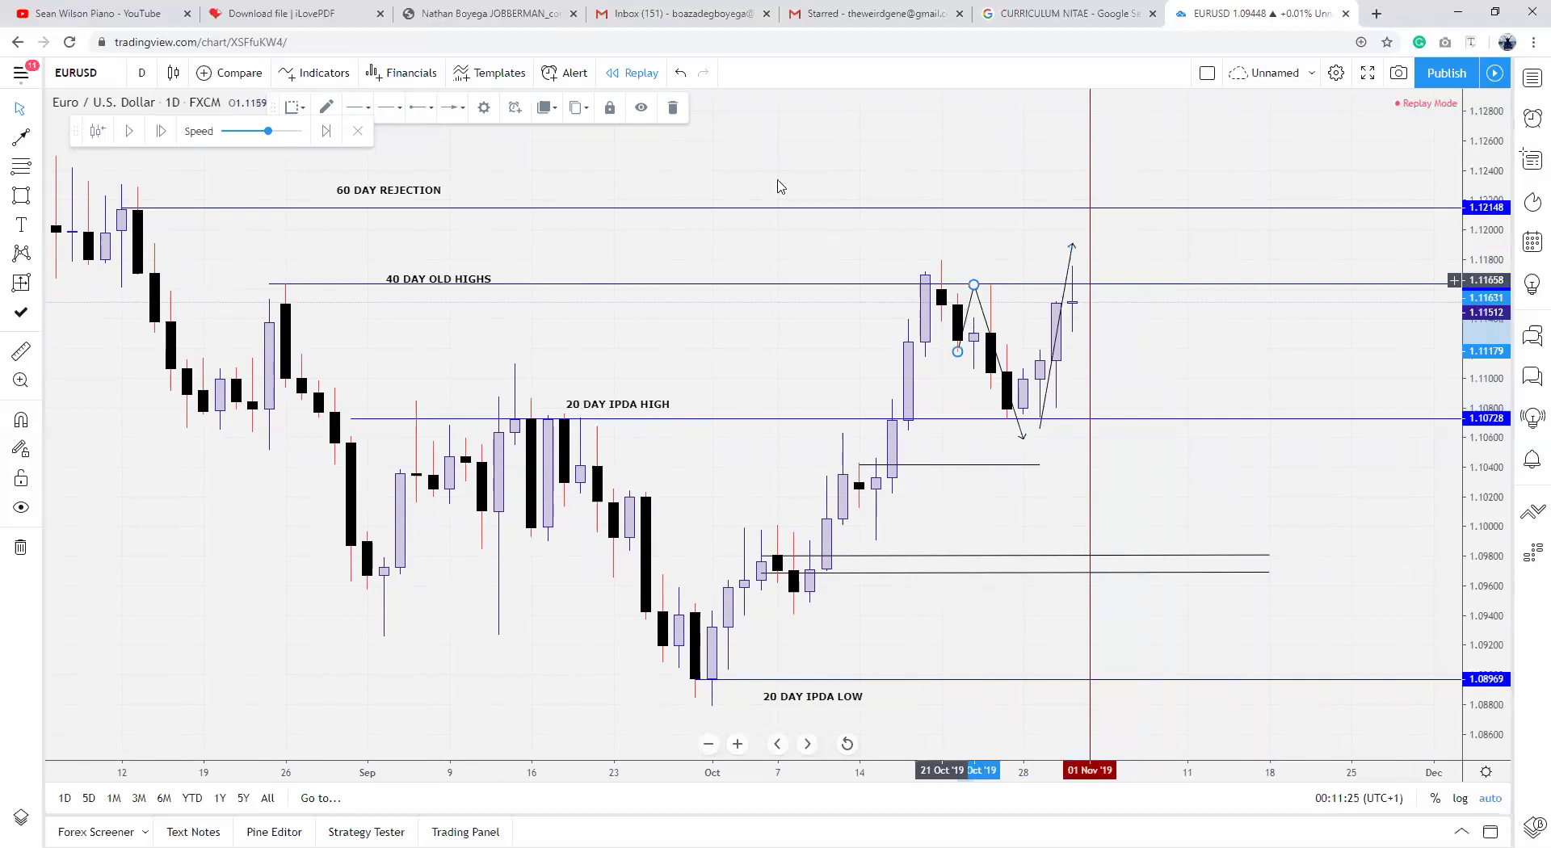
Step: Delete the first rising arrow and the falling arrow that start and meet at the 40-day old highs
left_click(672, 108)
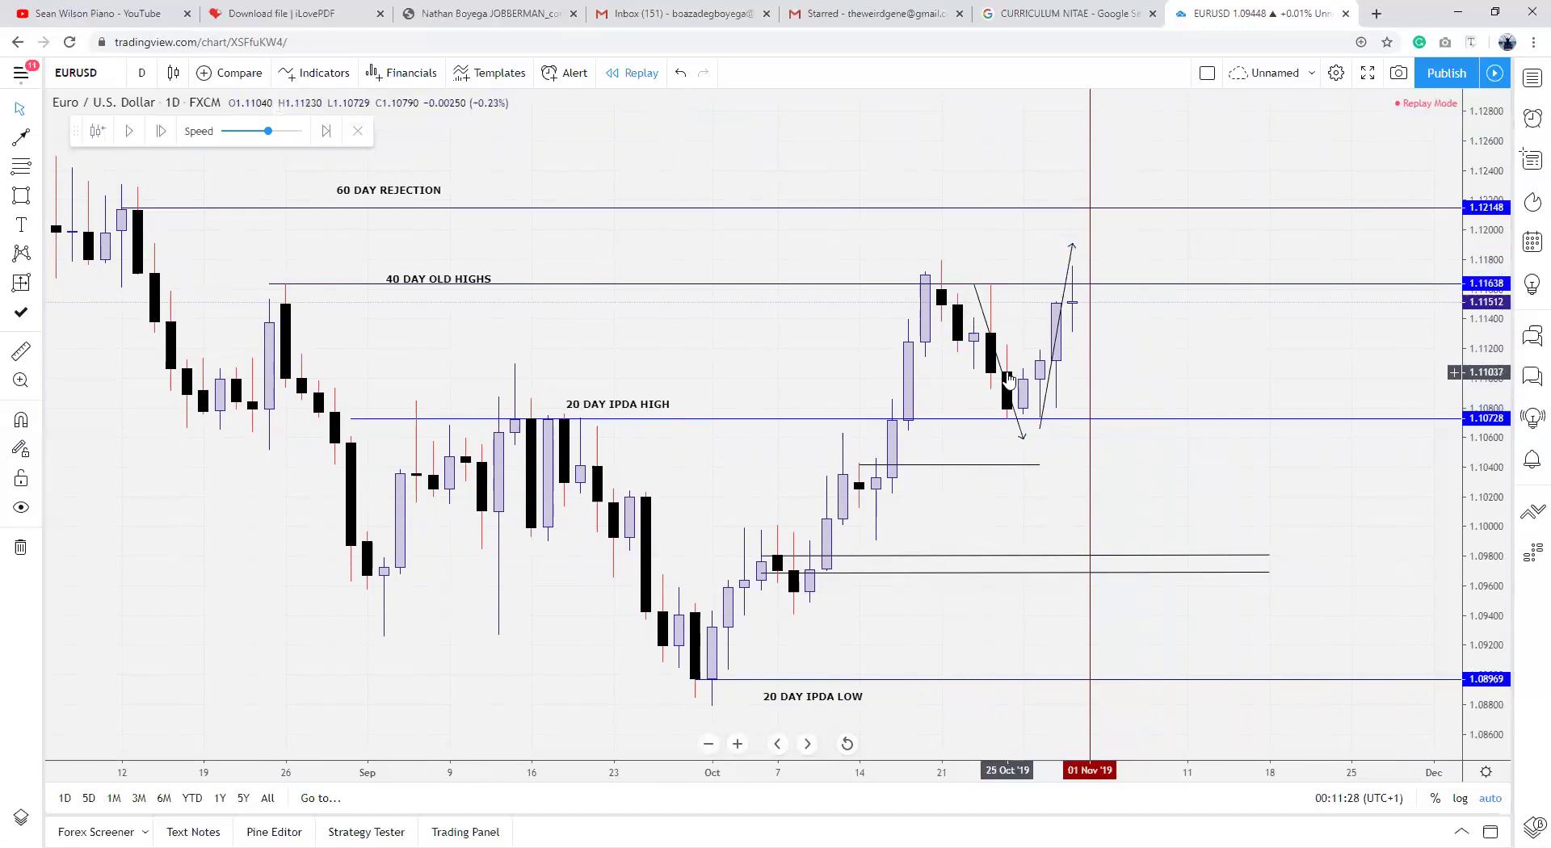
left_click(1004, 379)
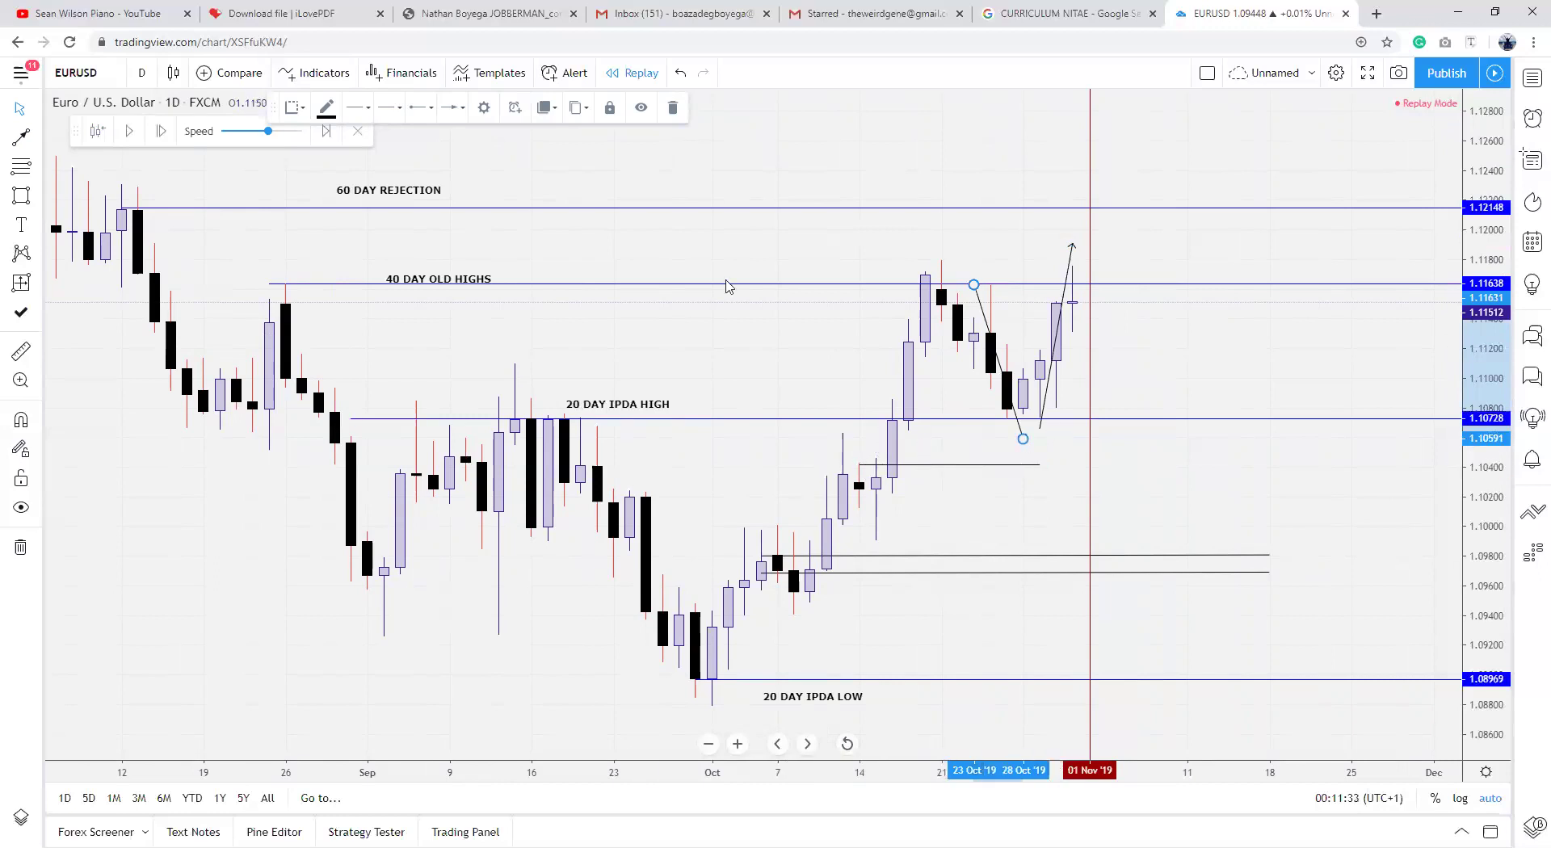
left_click(646, 242)
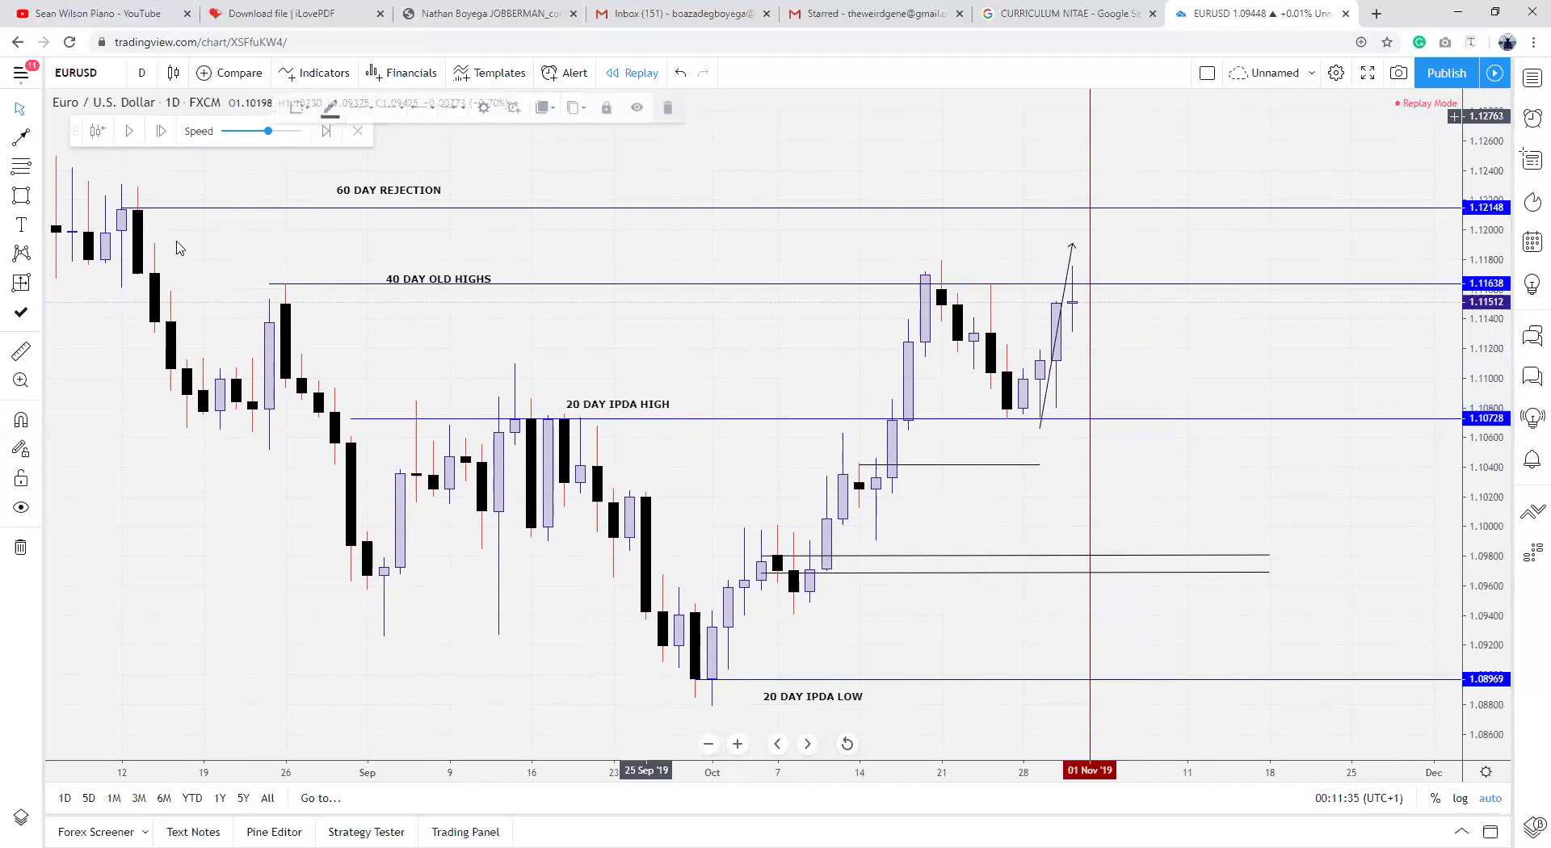
Step: Draw a rectangle from 14 Oct '19 to just past the 01 Nov line, between the short trend line and the 20-day IPDA high
left_click(21, 195)
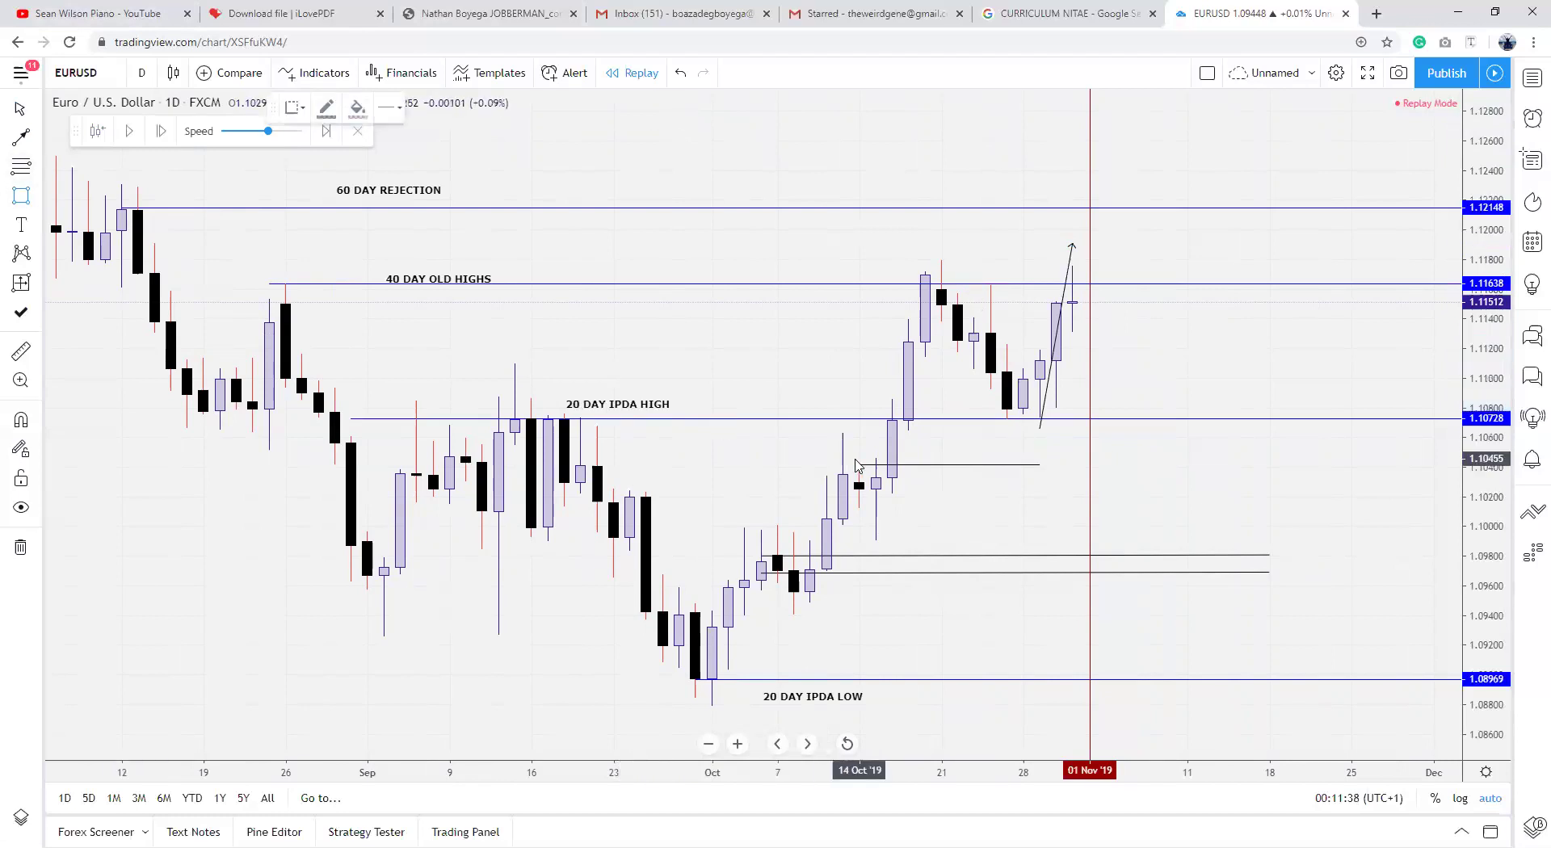
left_click_drag(859, 466, 1138, 419)
left_click(1138, 418)
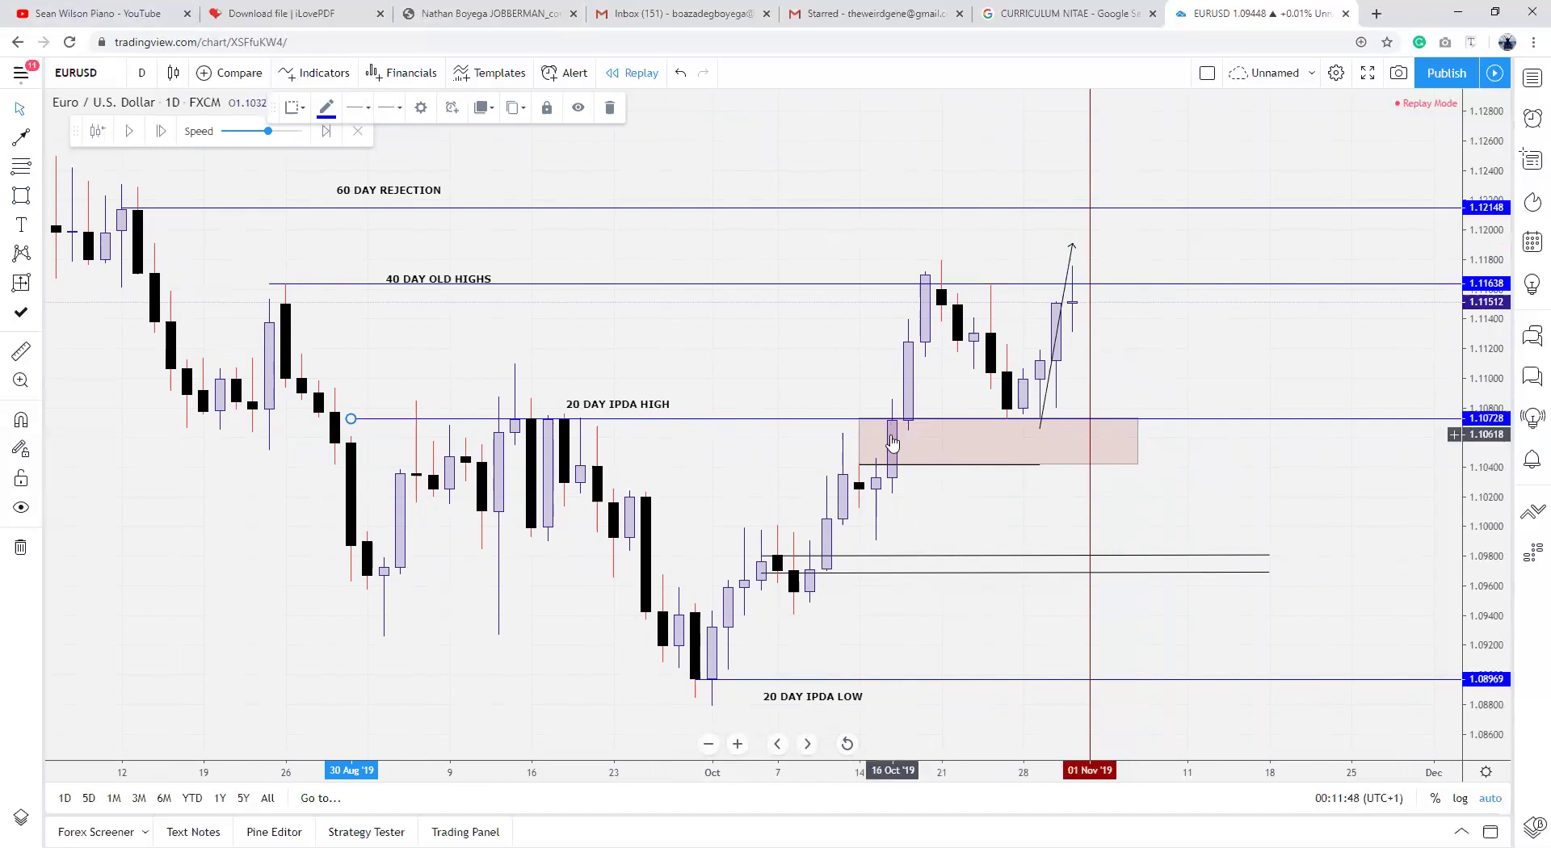
Step: Add the text label 20 IPDA FVG inside the shaded rectangle and shift it slightly to centre it
left_click(18, 225)
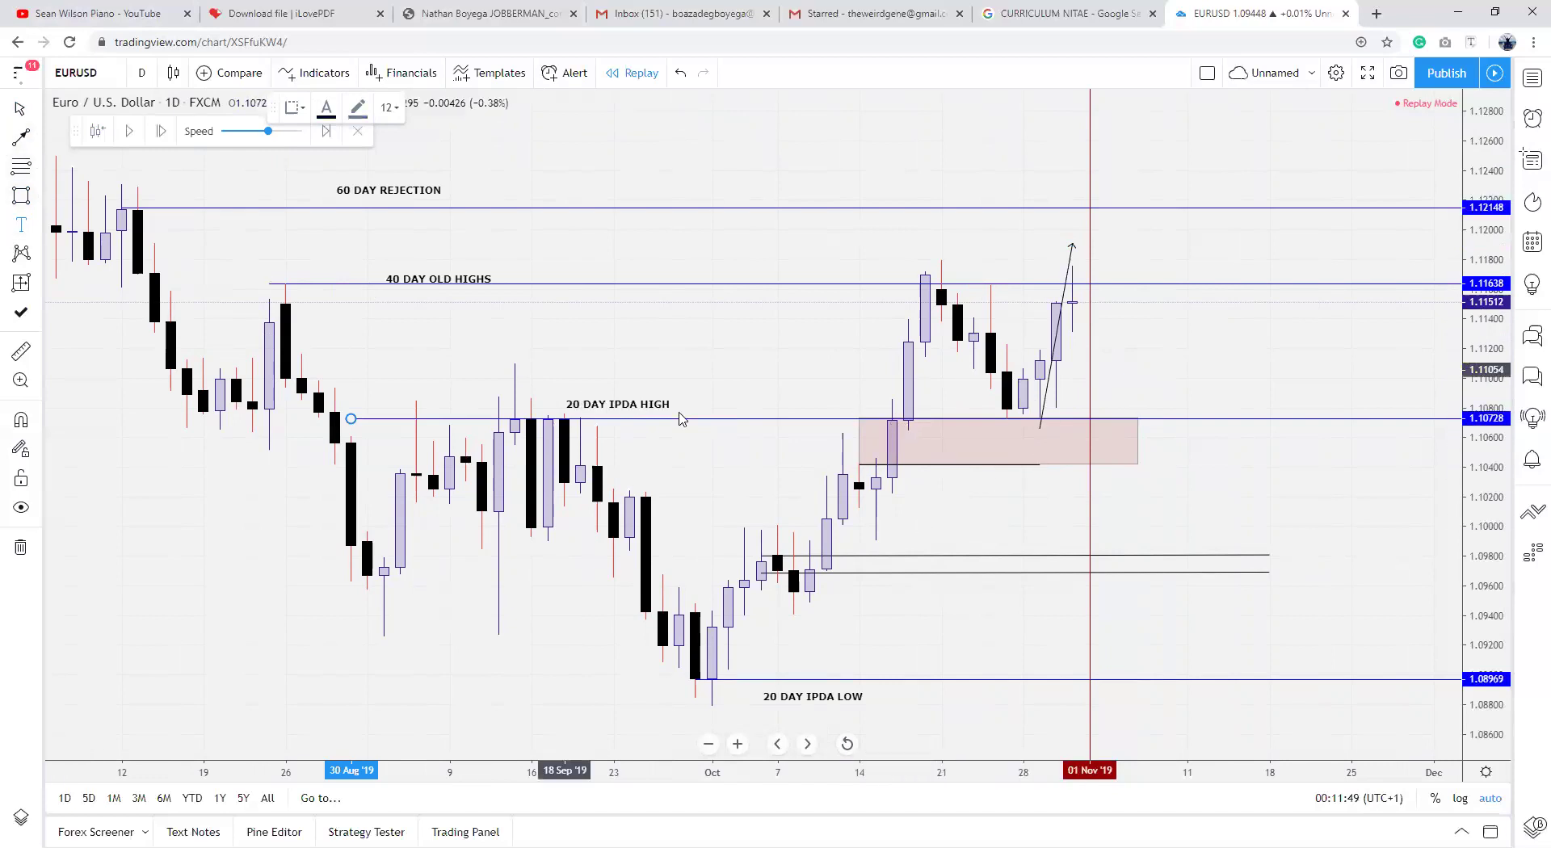
left_click(970, 453)
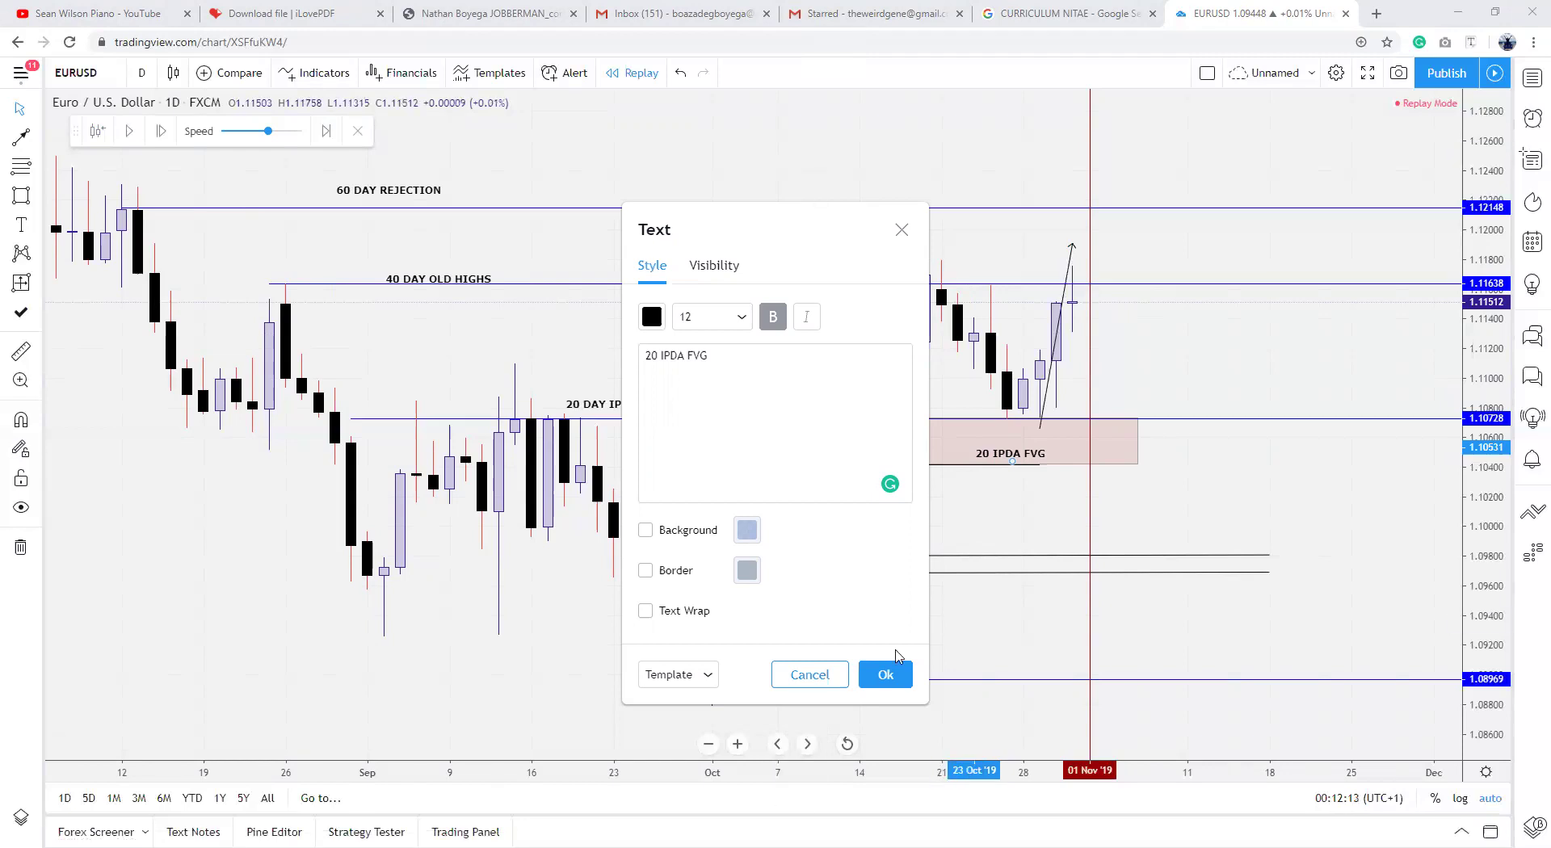
left_click(887, 673)
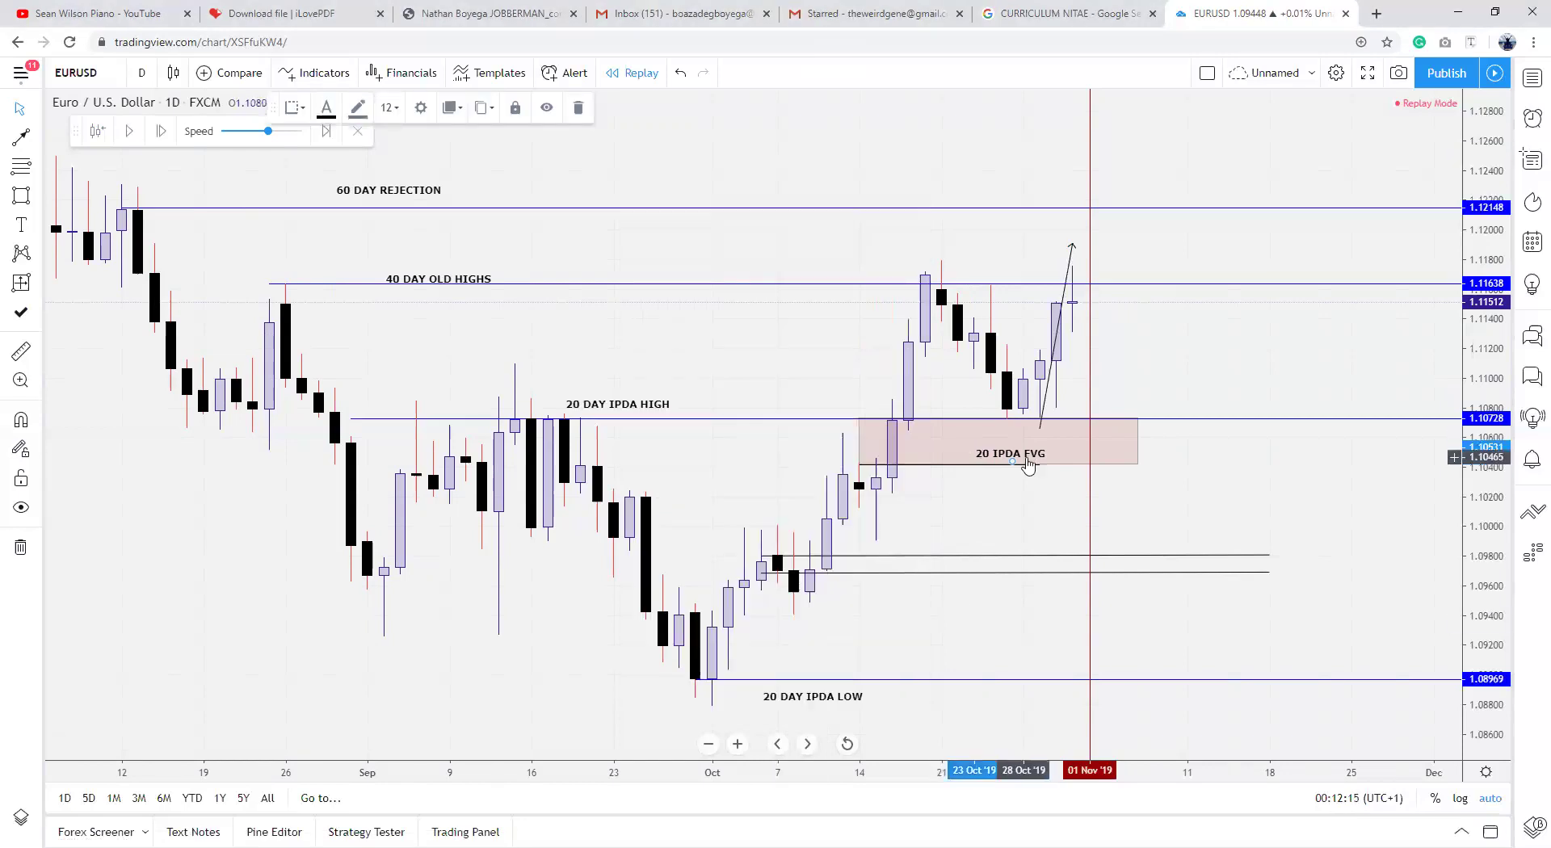
left_click_drag(1015, 453, 999, 452)
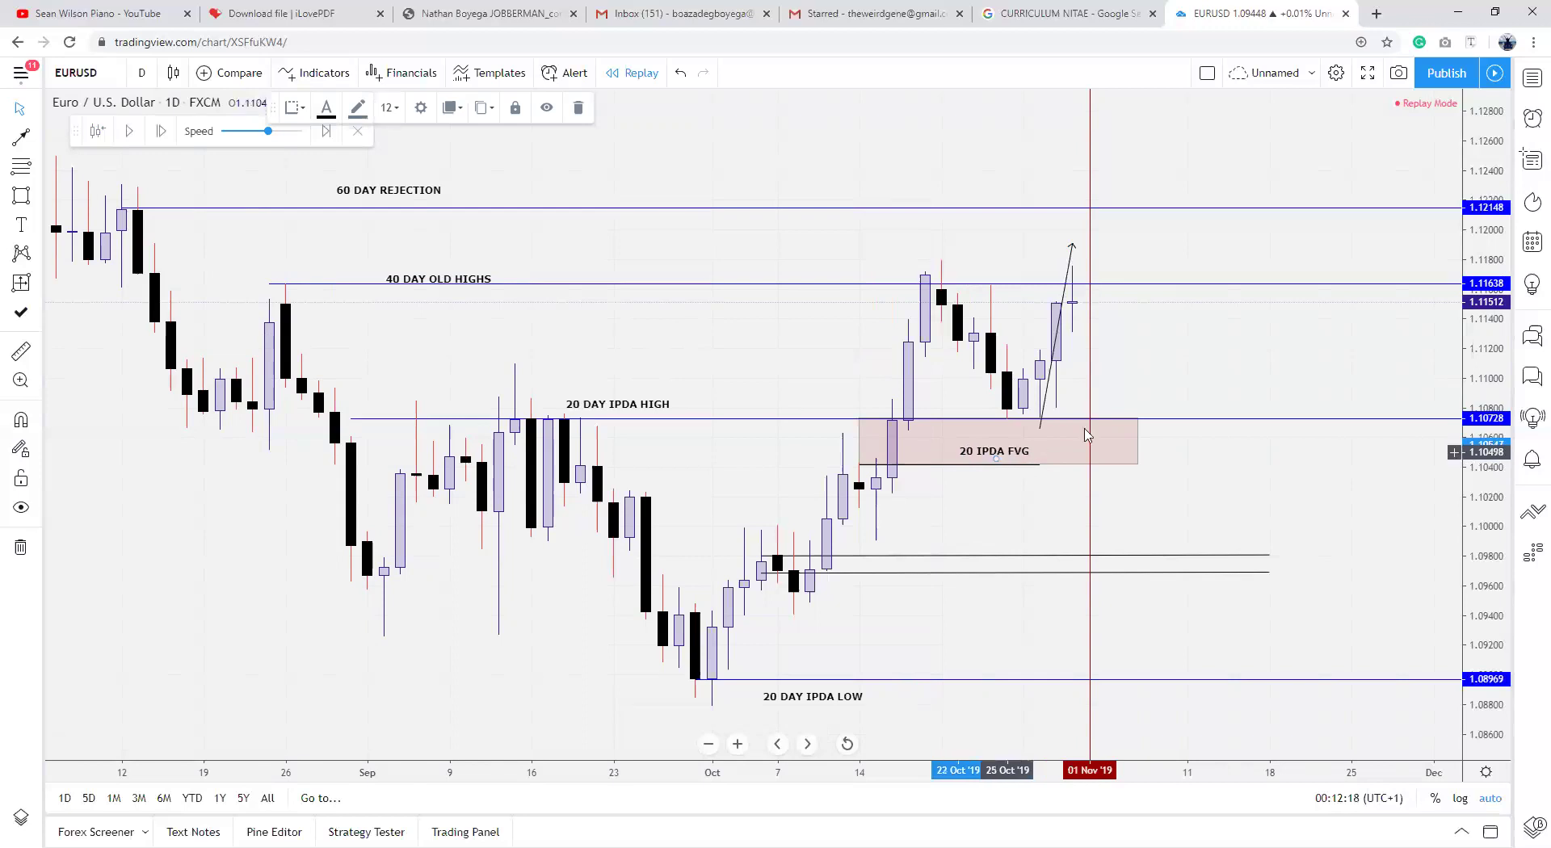
Step: Measure the bars and days back from the 31 Oct '19 candle
left_click(1060, 343)
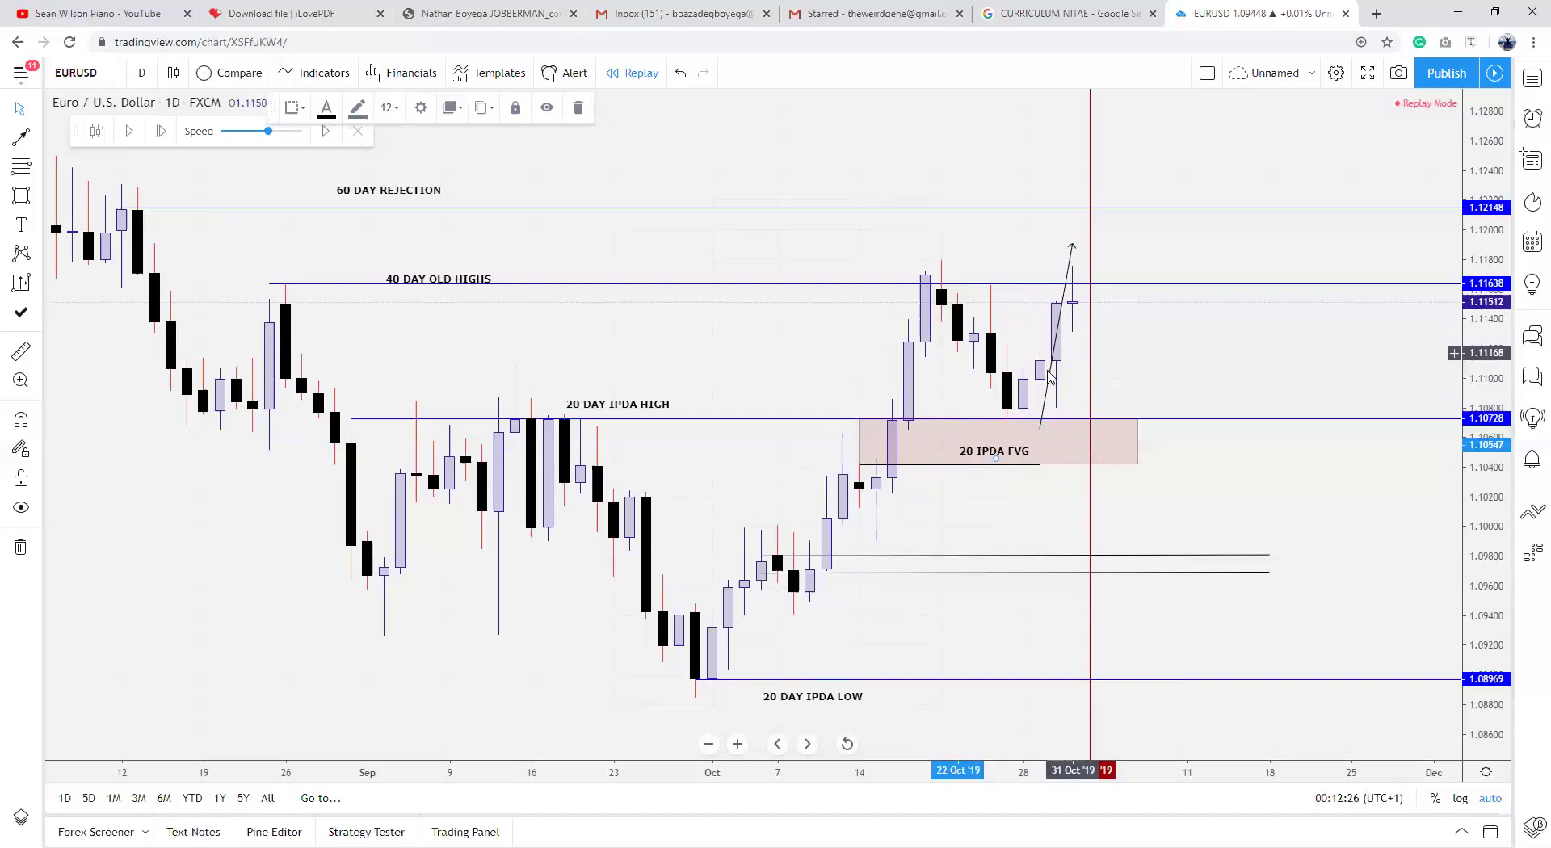
left_click(24, 284)
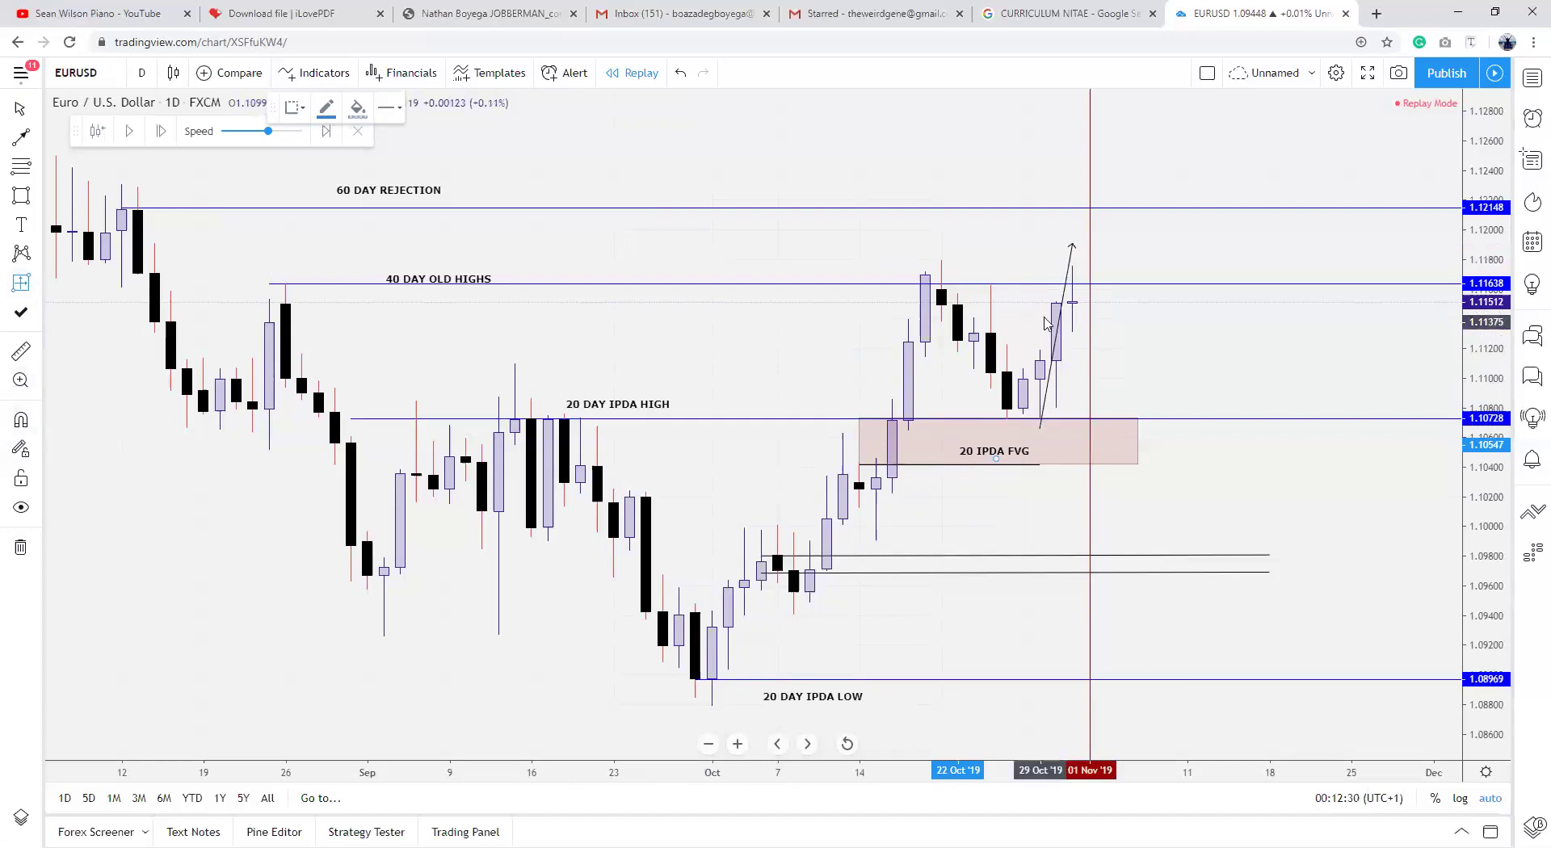
left_click(1072, 305)
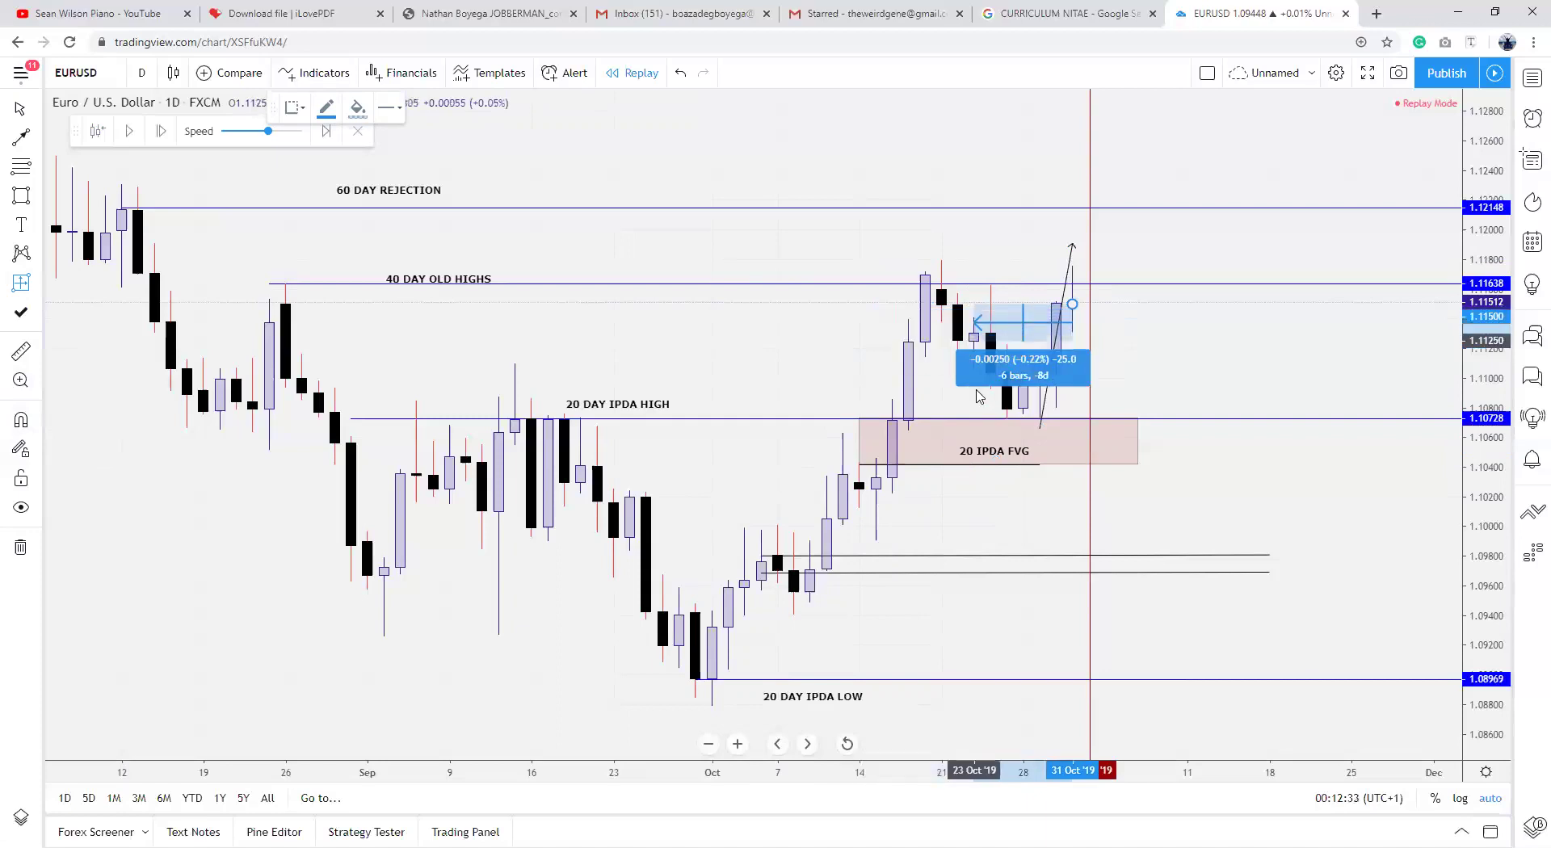
left_click(915, 379)
left_click(980, 430)
Step: Delete the remaining rising arrow and play the replay forward to the 05 Nov '19 candle
left_click(1057, 327)
left_click(1057, 335)
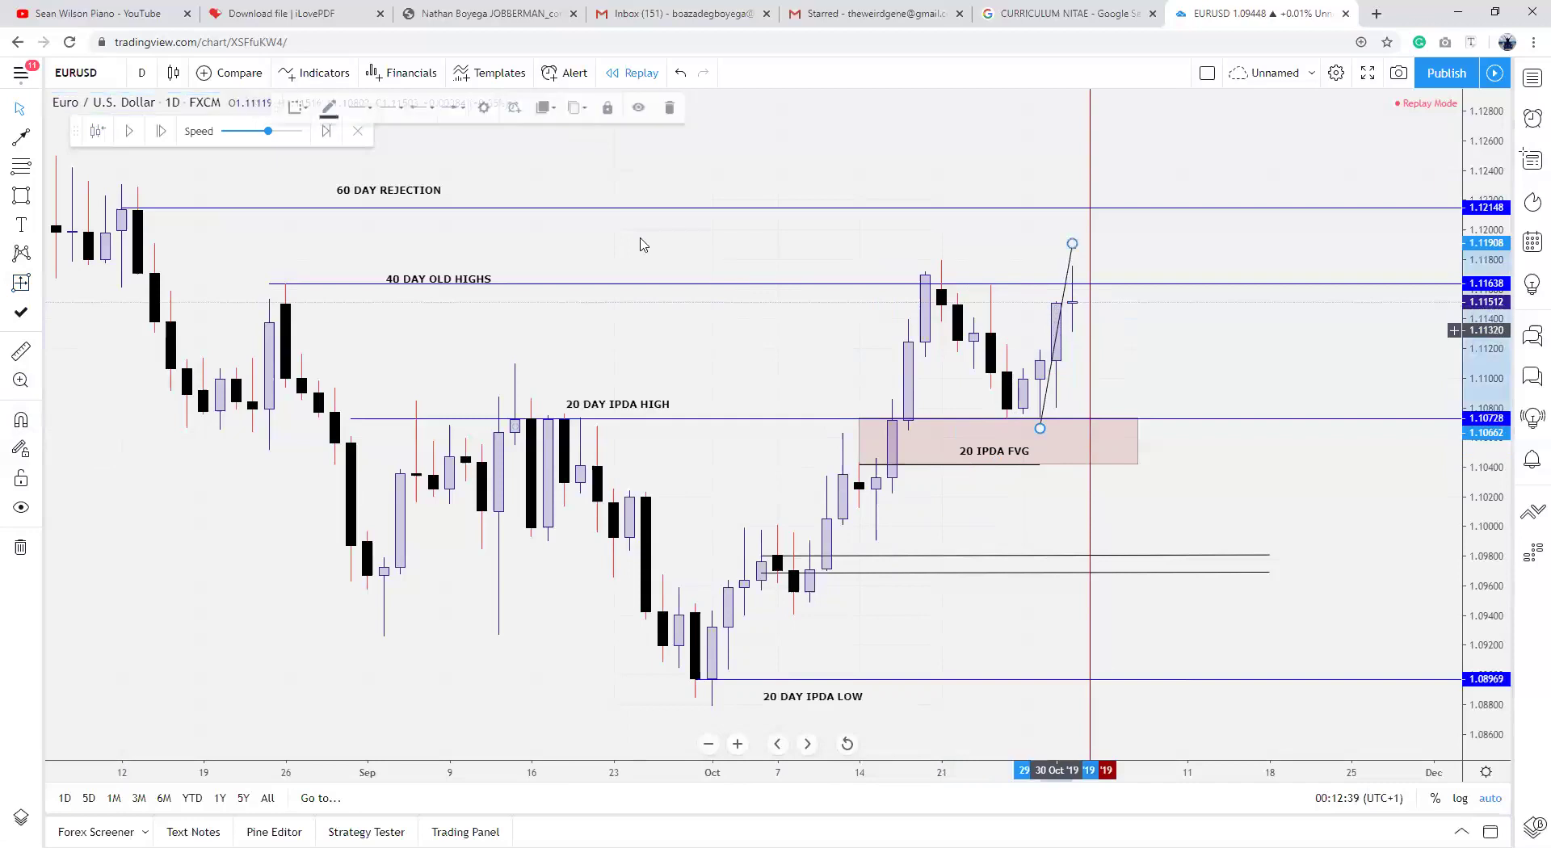
left_click(673, 108)
left_click(1013, 575)
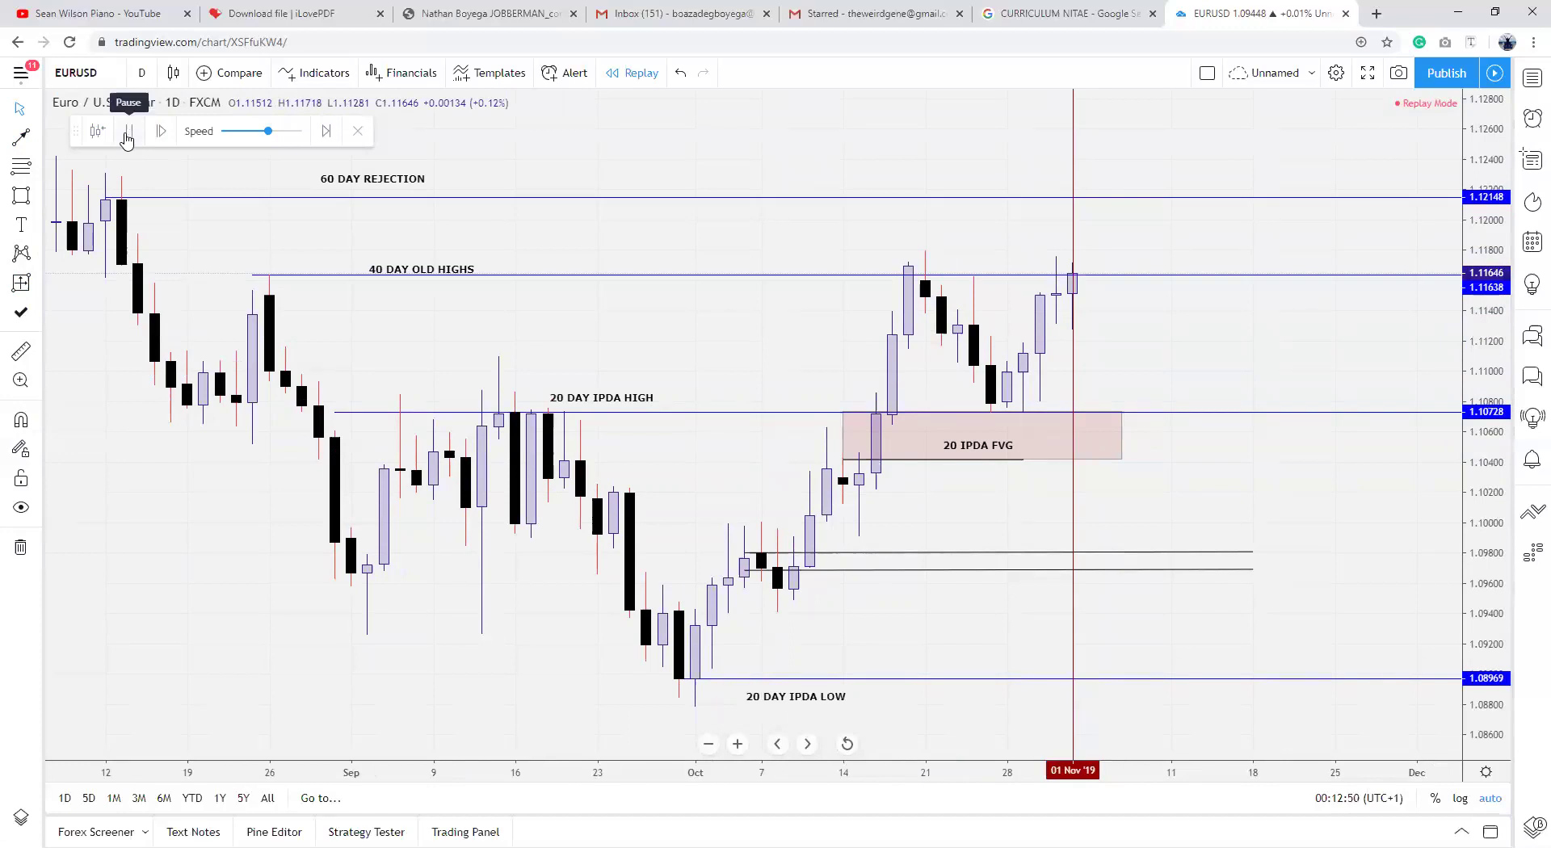
left_click(126, 133)
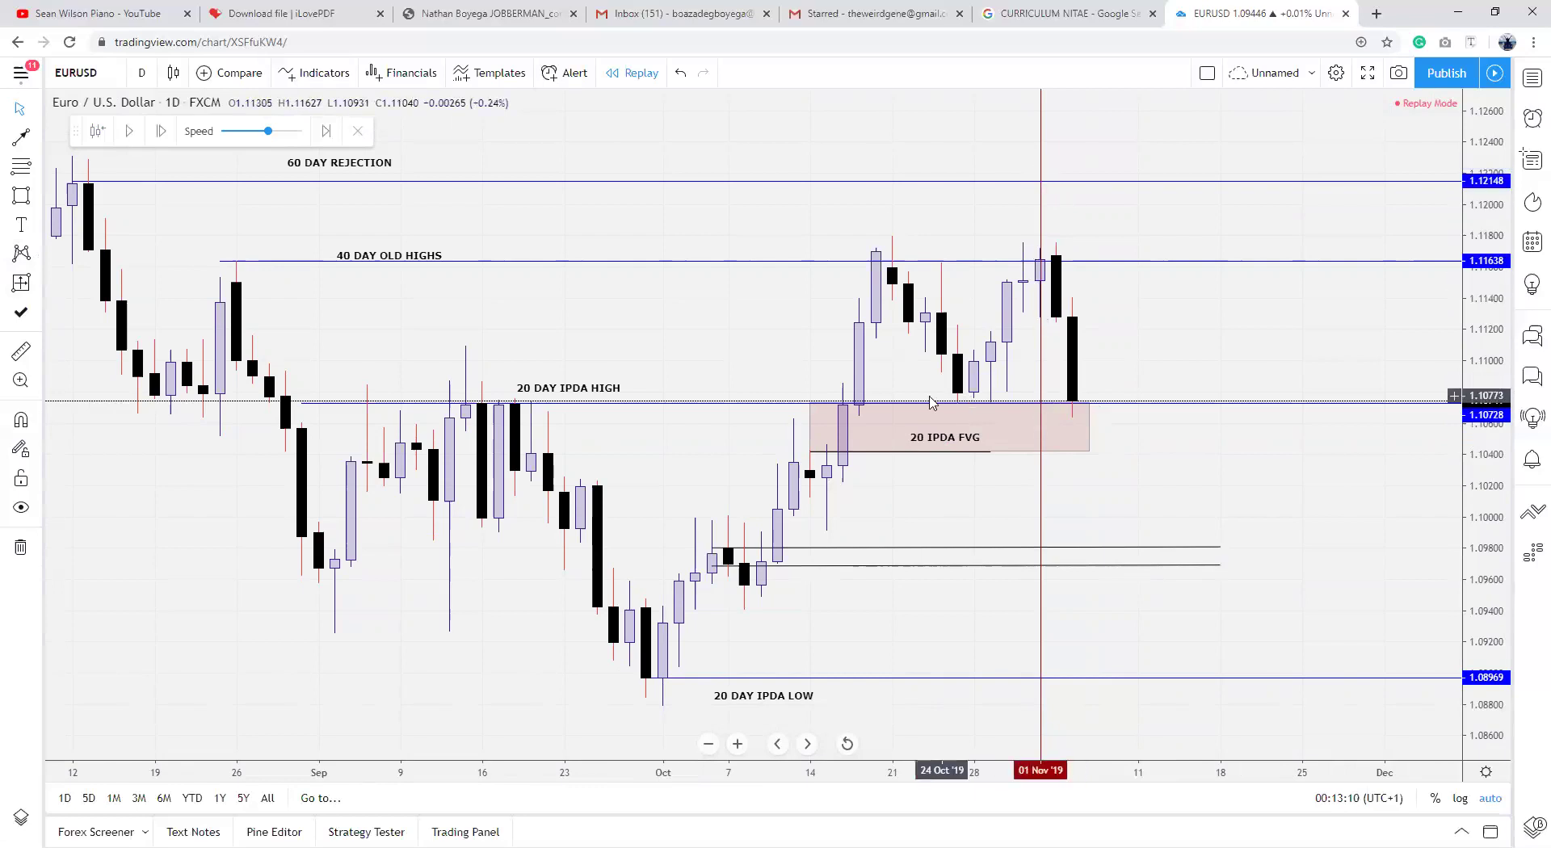
Step: Measure back from the 01 Nov '19 line, marking 11 Oct, 23 Sep and 02 Sep '19 with vertical lines
left_click(20, 284)
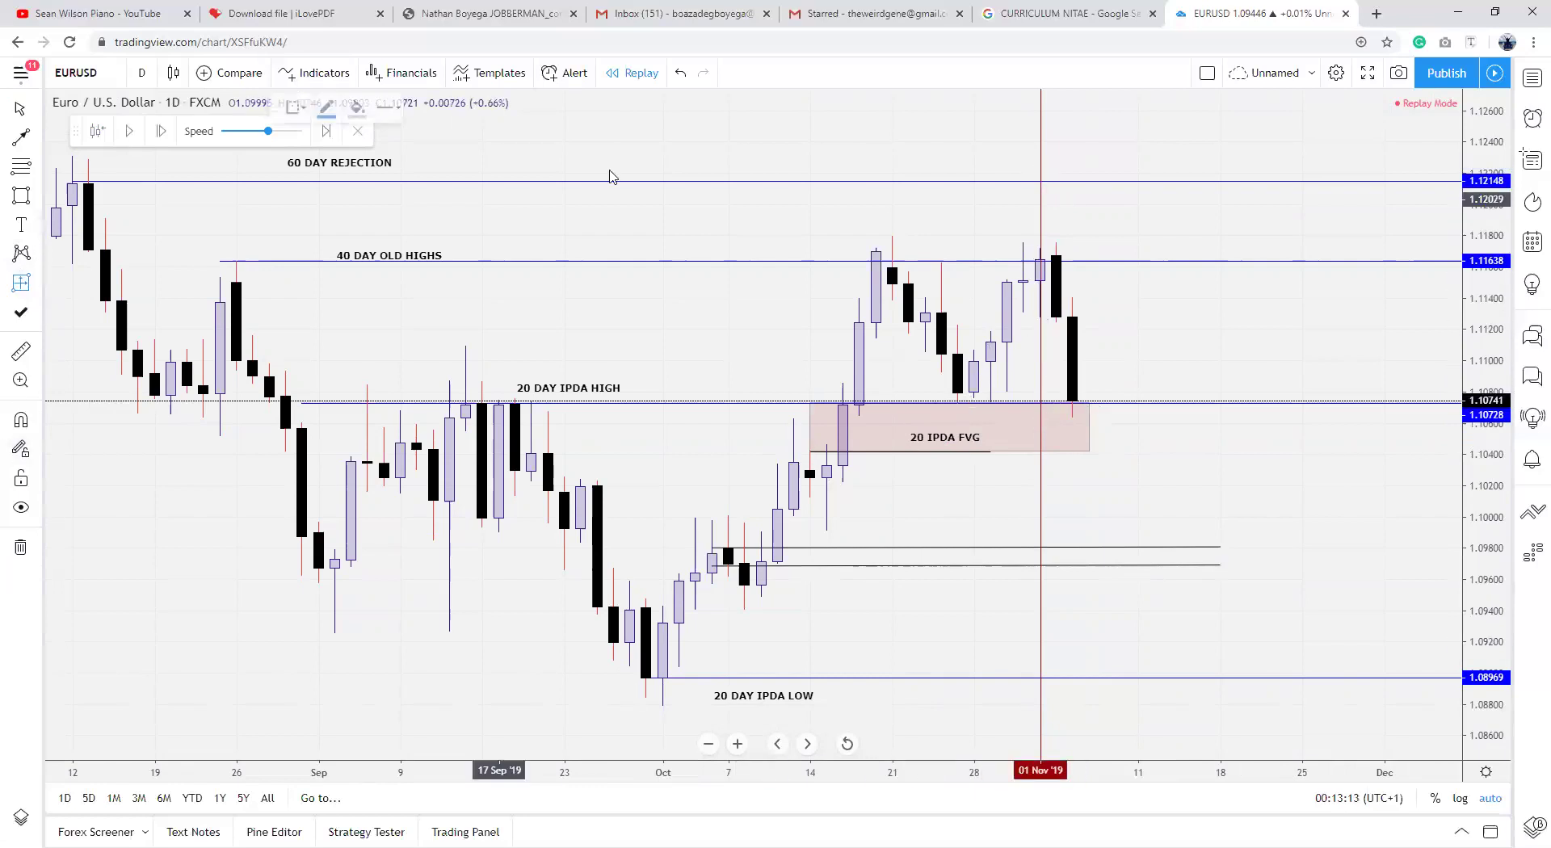
left_click(1041, 215)
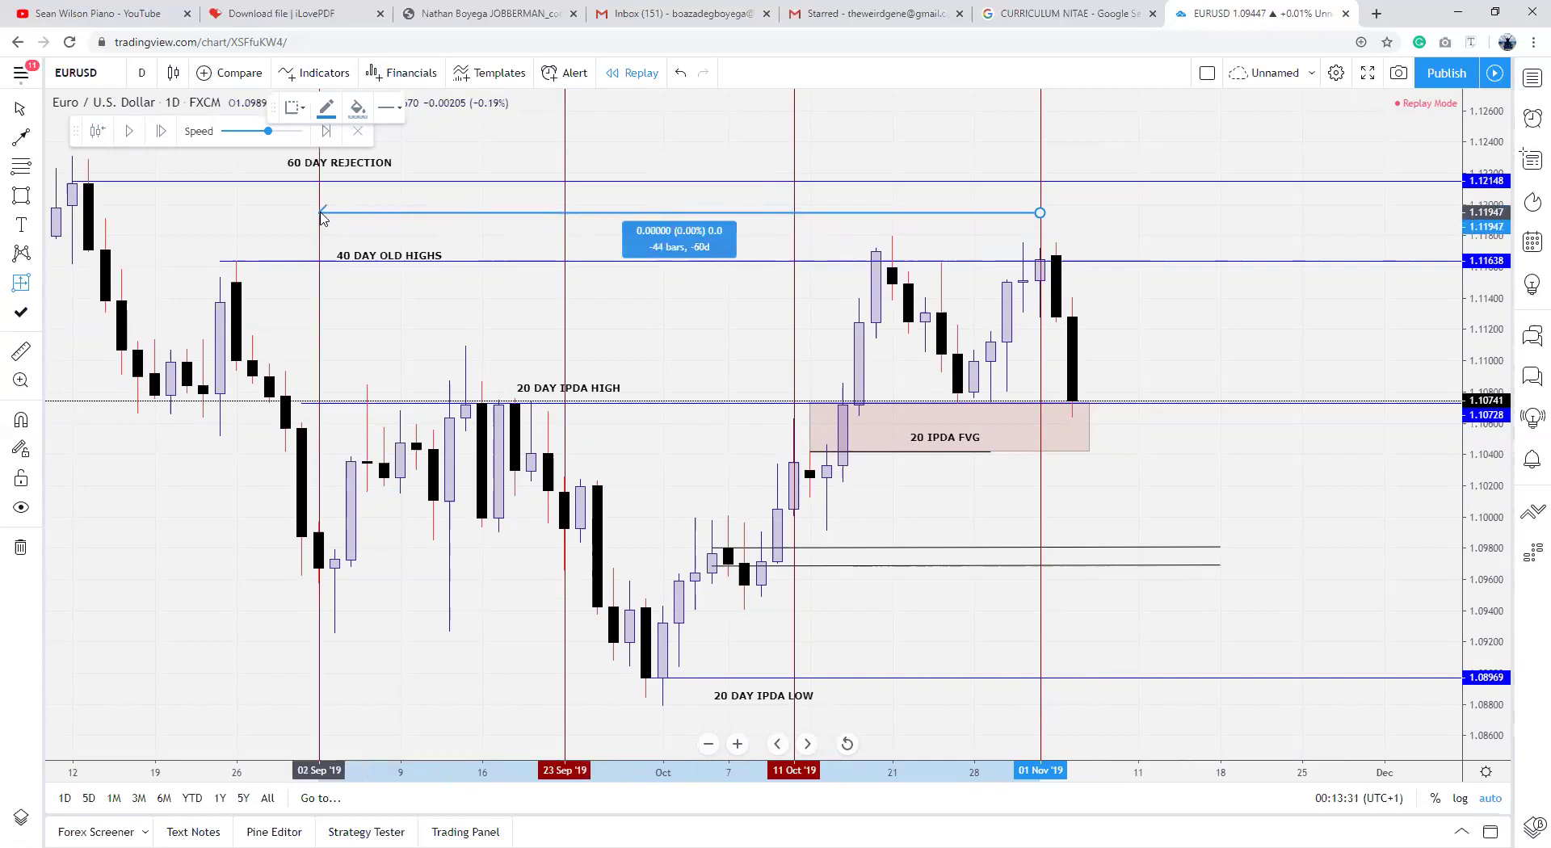
left_click(322, 217)
left_click(579, 126)
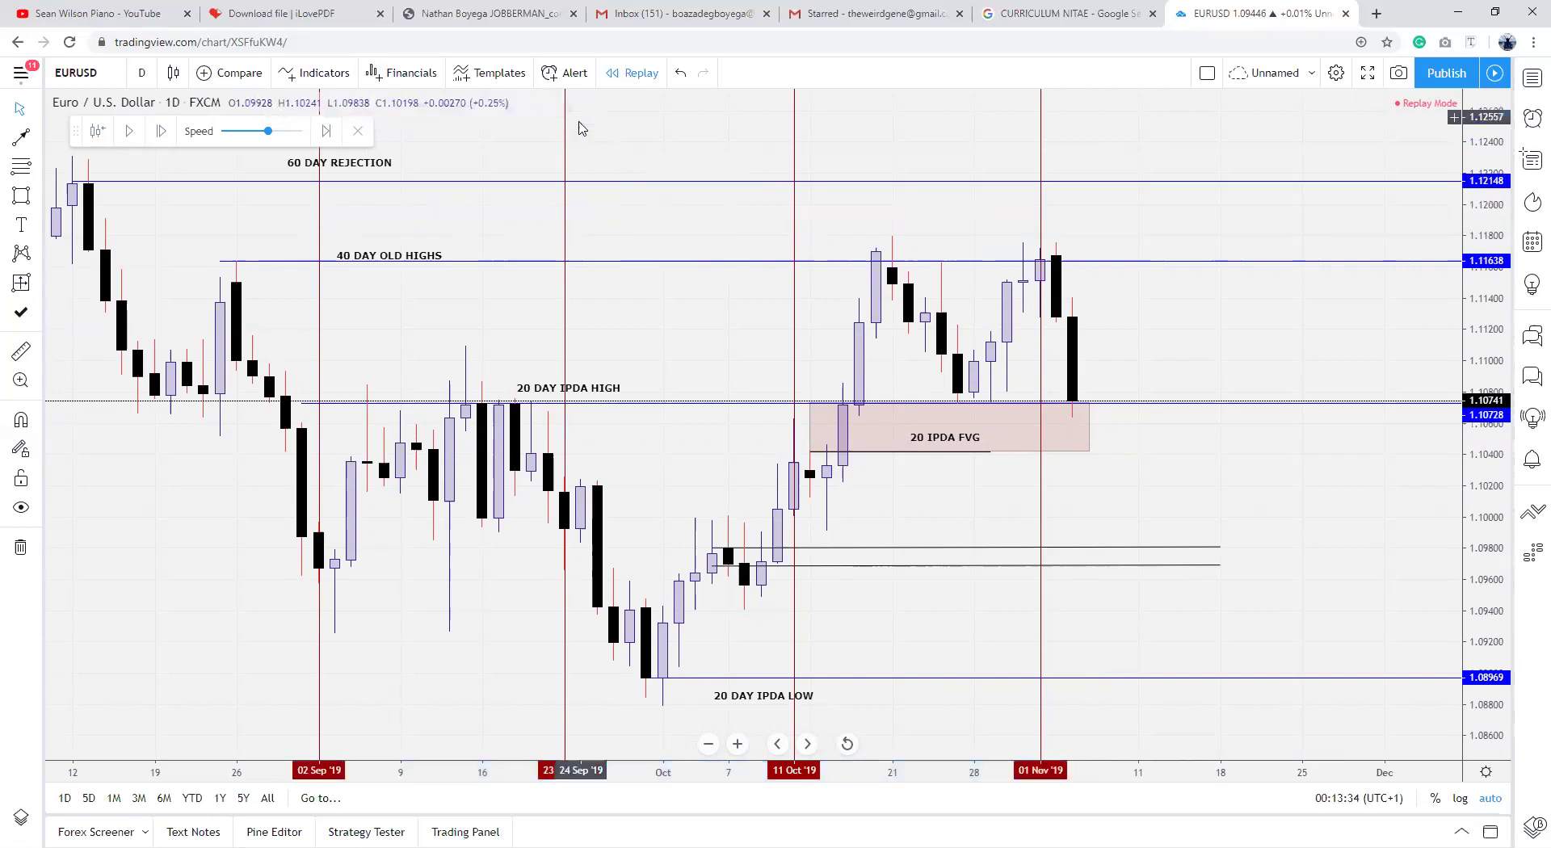
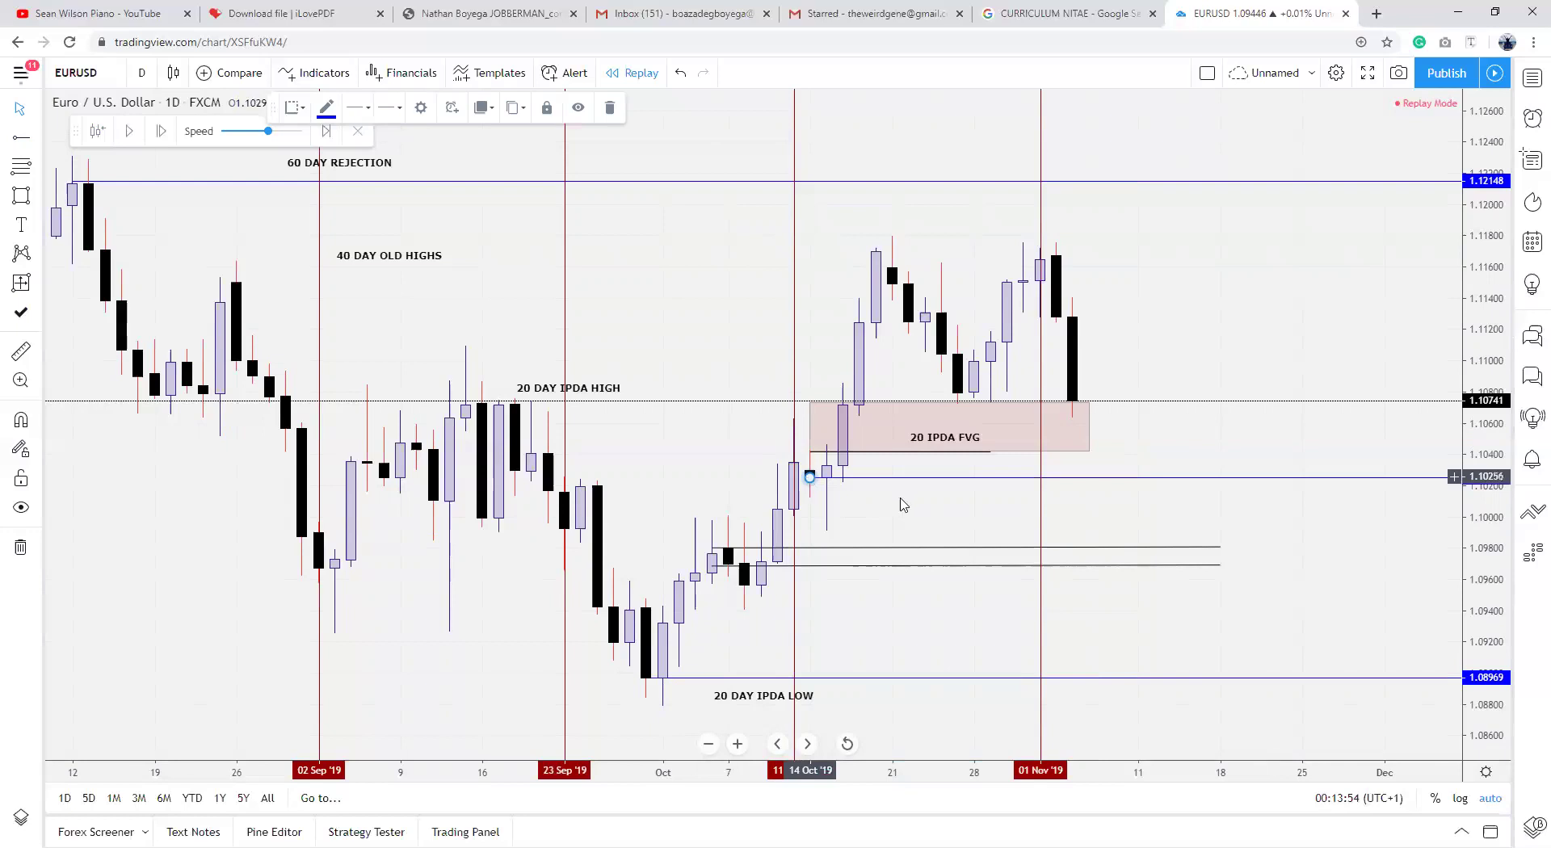
Step: Move the 20 DAY IPDA HIGH label beneath the 14 Oct ray at 1.10251 and change its text to 20 IPDA LOW
left_click(873, 491)
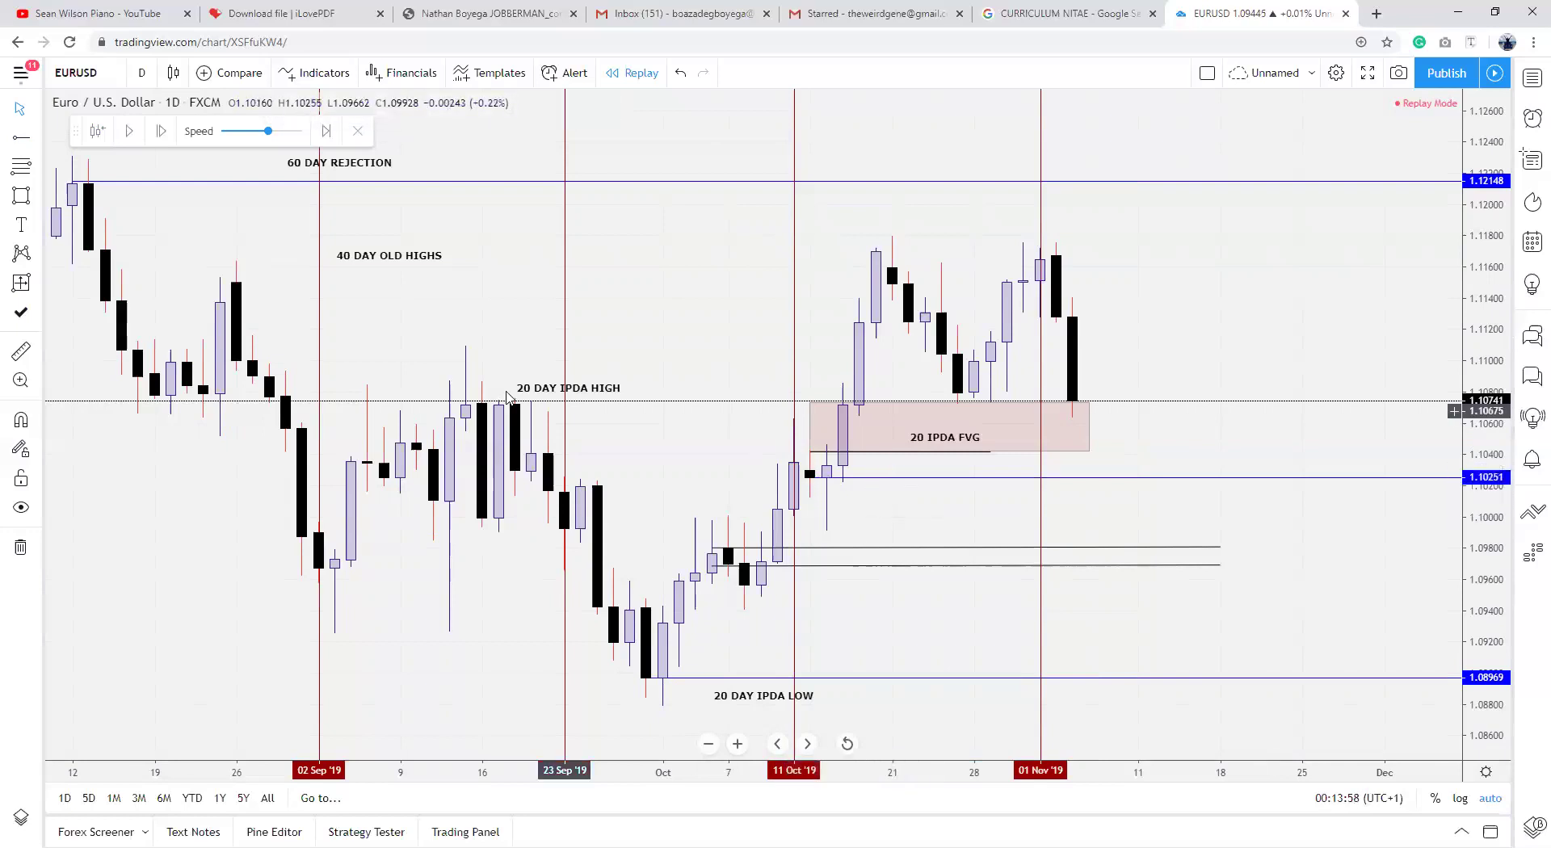
left_click_drag(571, 389, 892, 490)
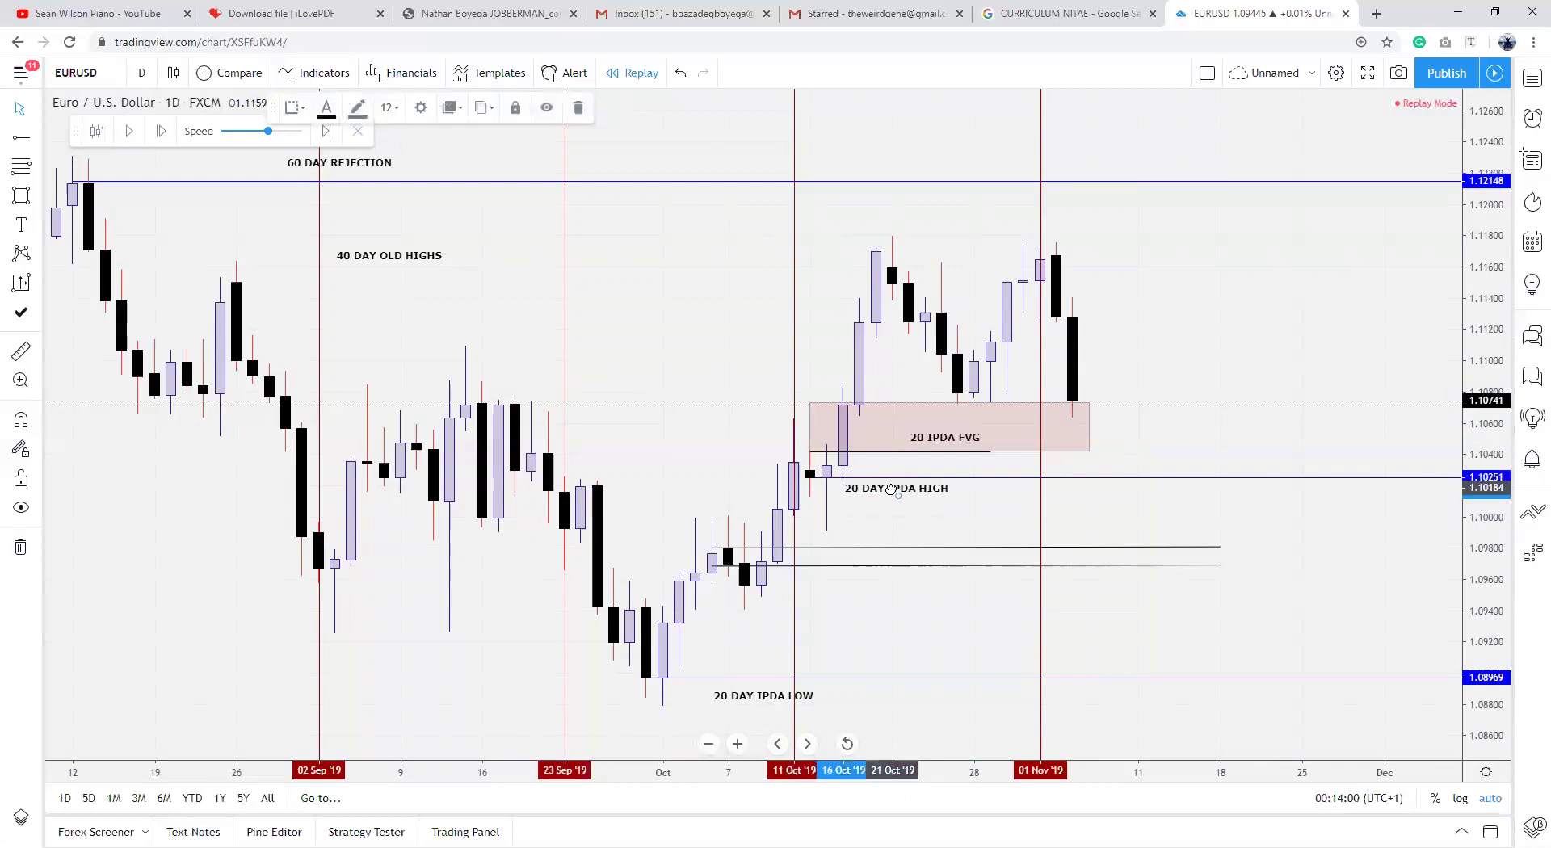
double_click(893, 488)
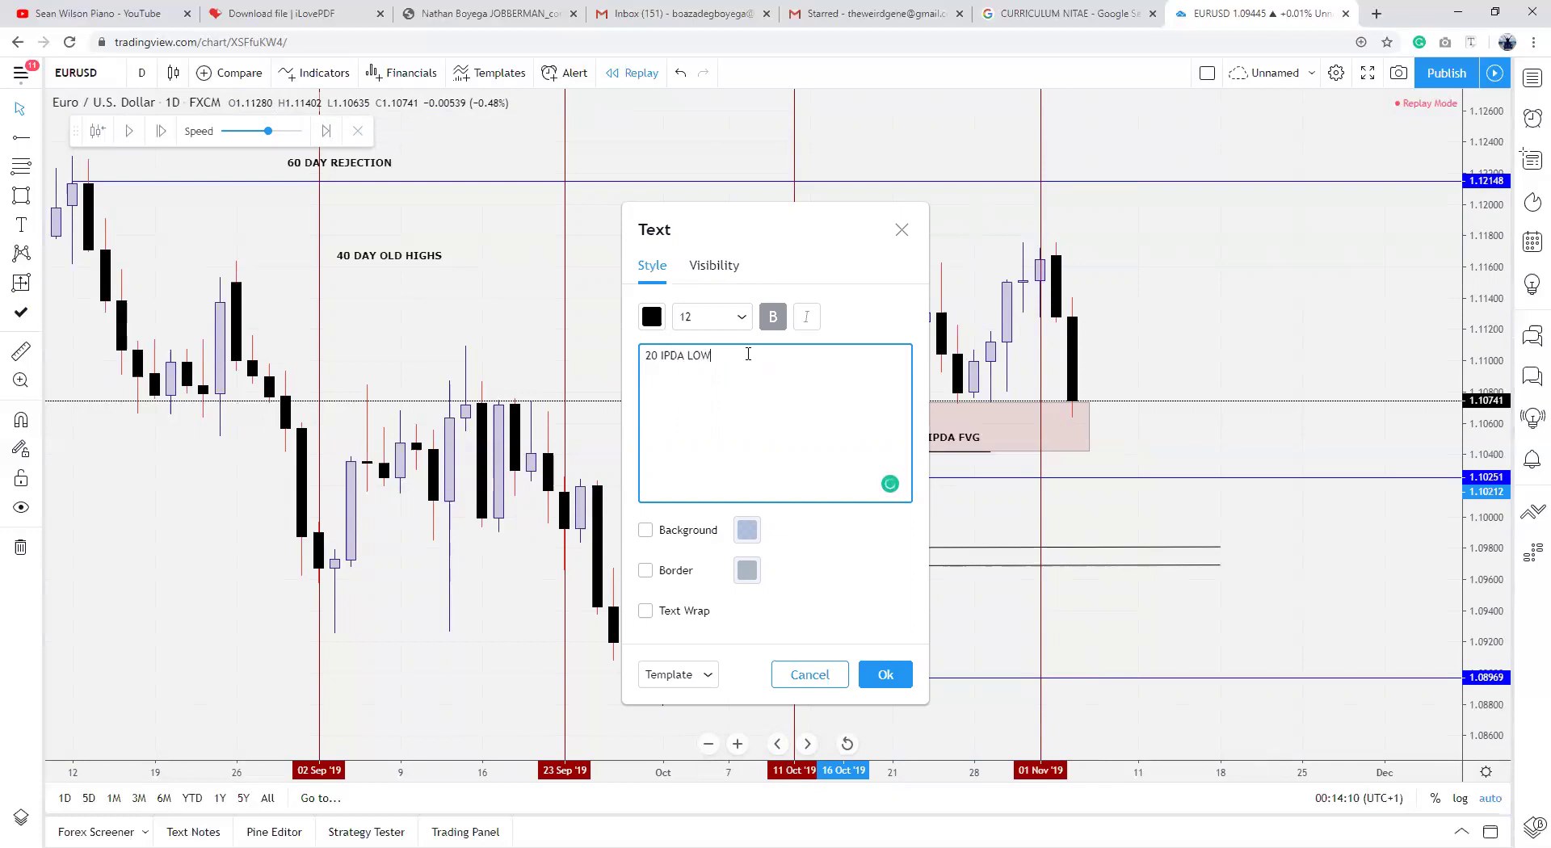
left_click(886, 675)
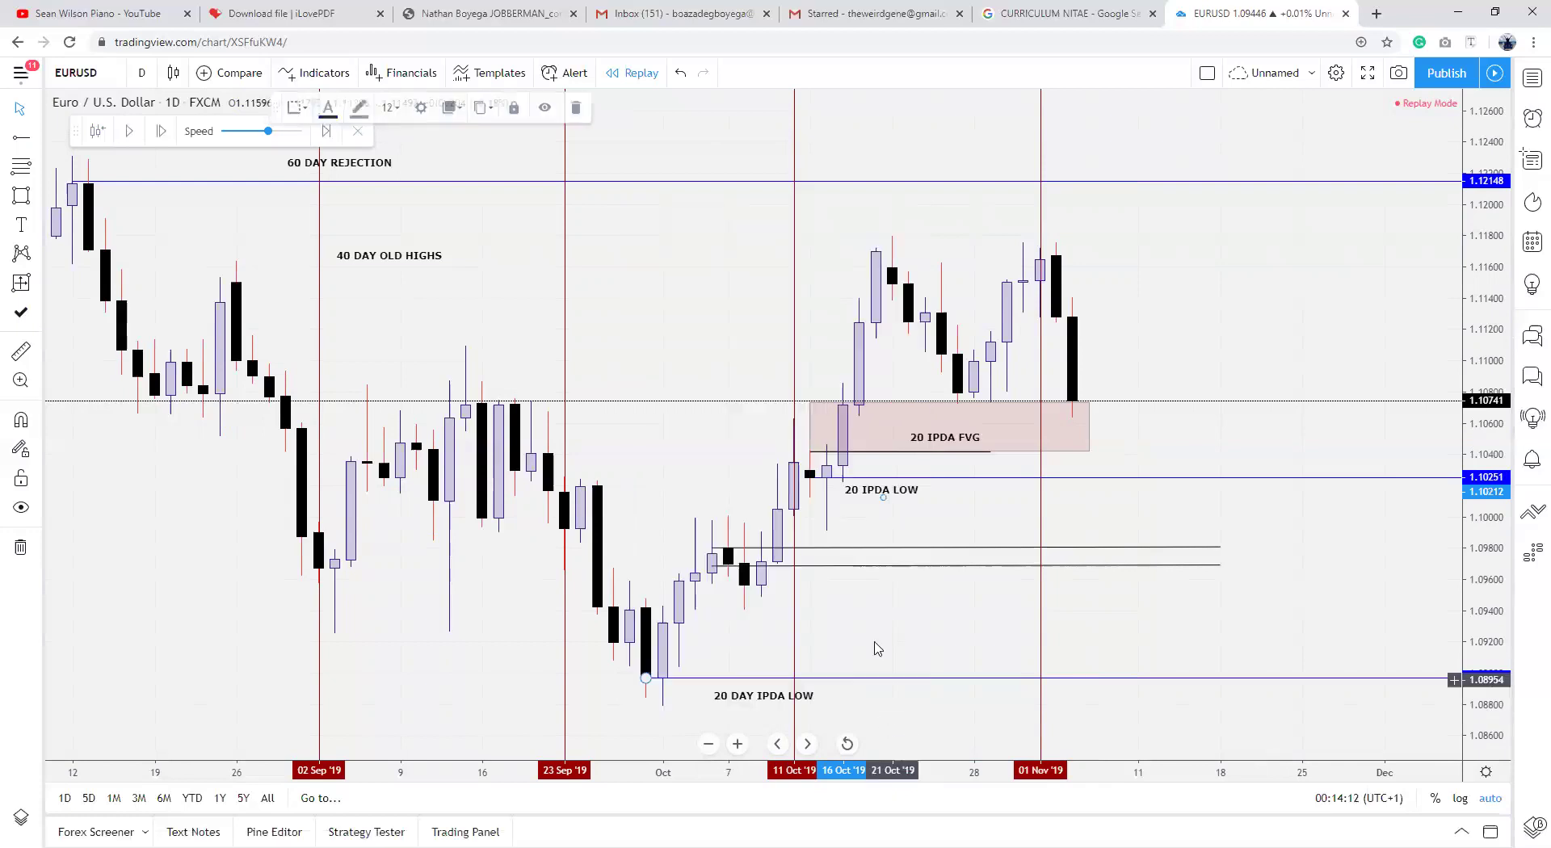
left_click_drag(874, 497, 866, 490)
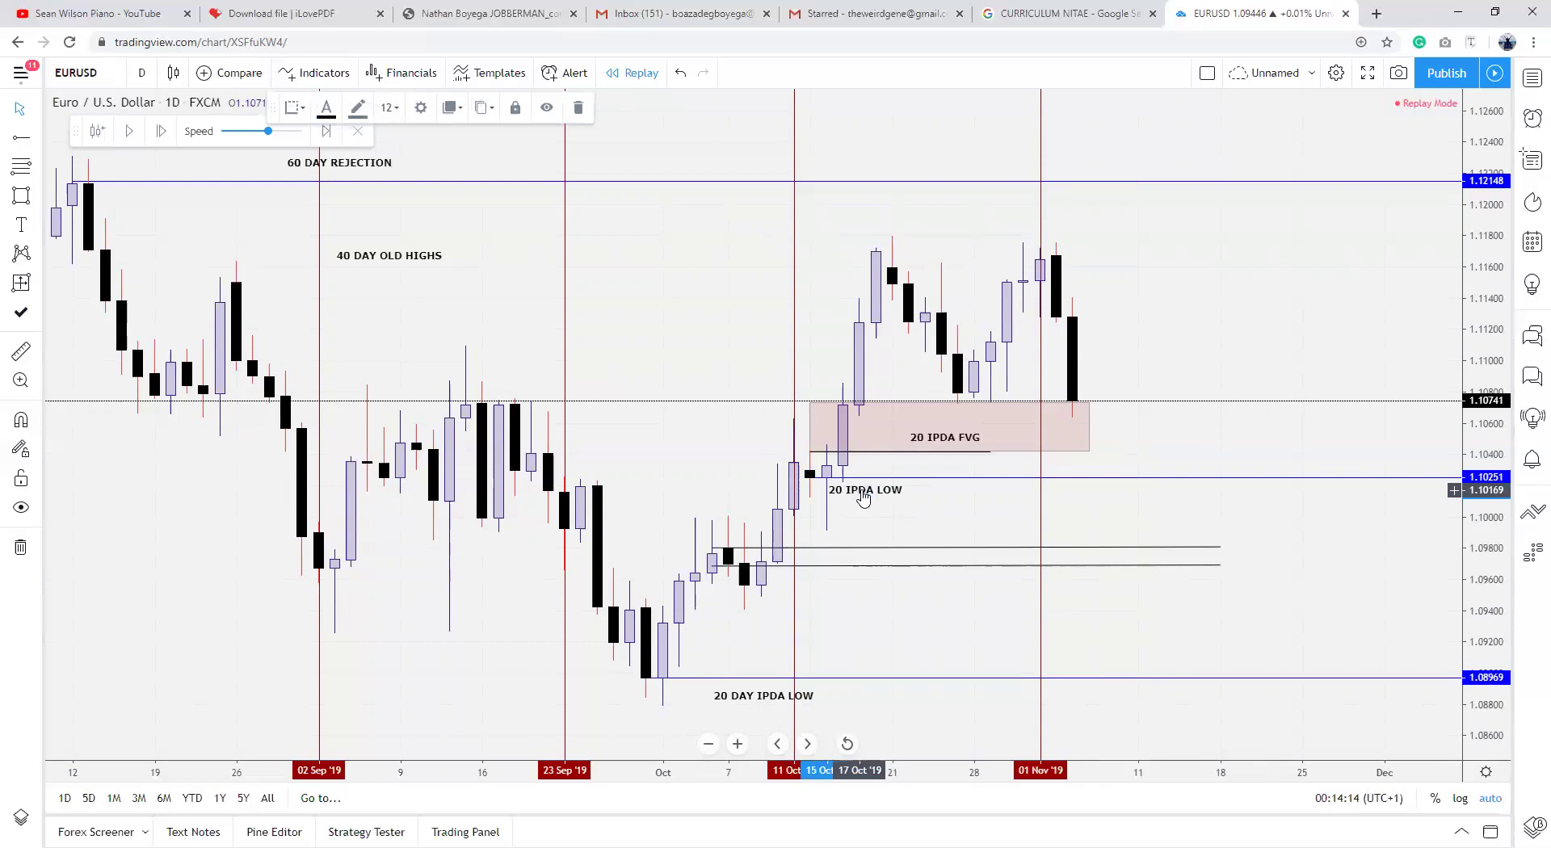
Step: Draw a horizontal ray from 17 Oct '19 at 1.11709 and label it 20 IPDA HIGH just above the line
left_click(21, 138)
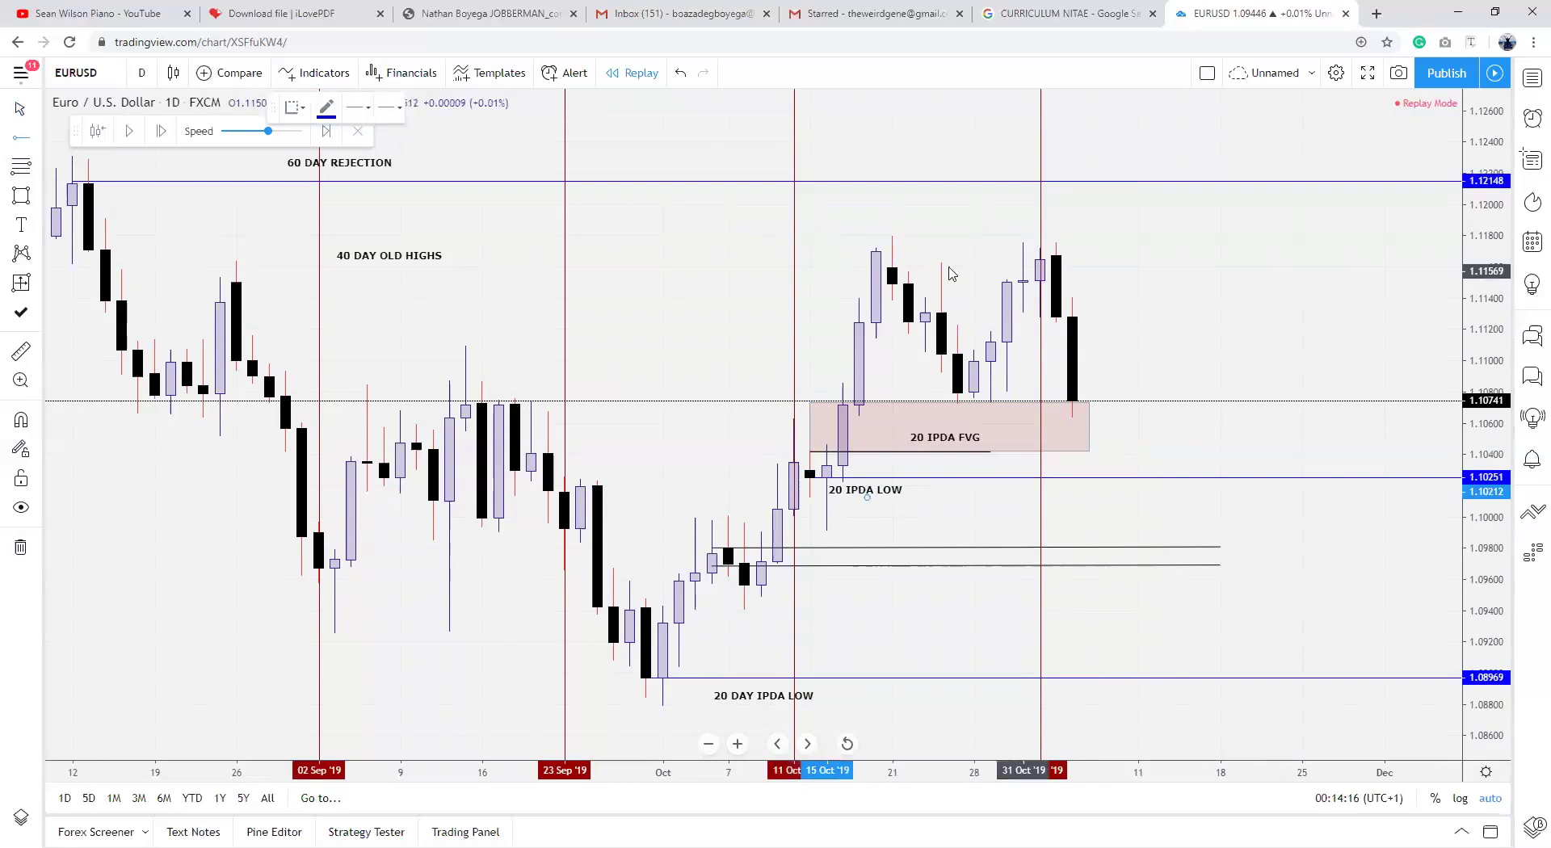
left_click(859, 249)
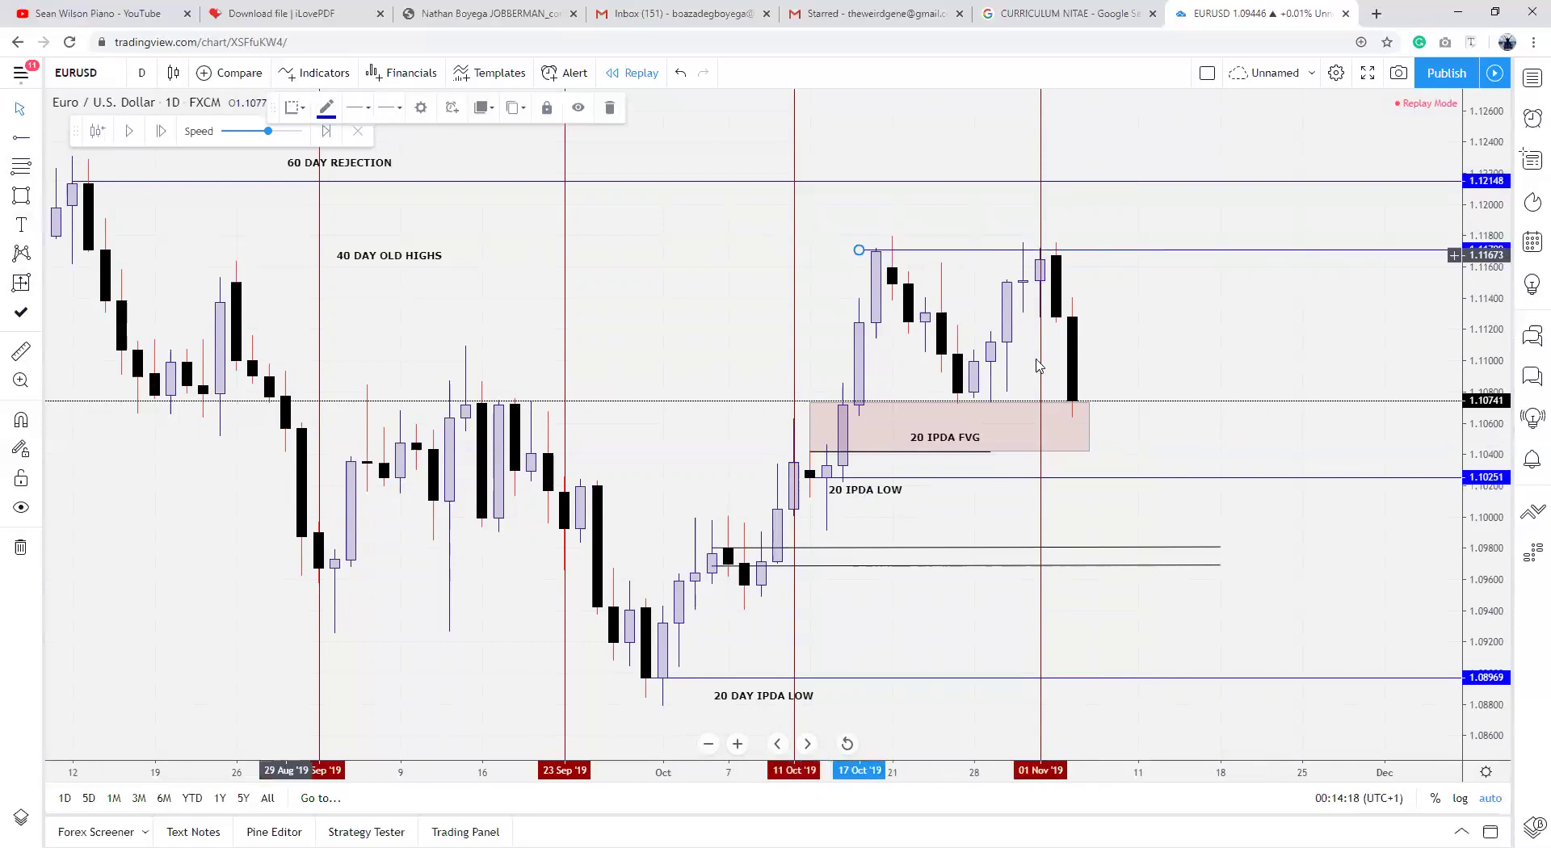
left_click(938, 218)
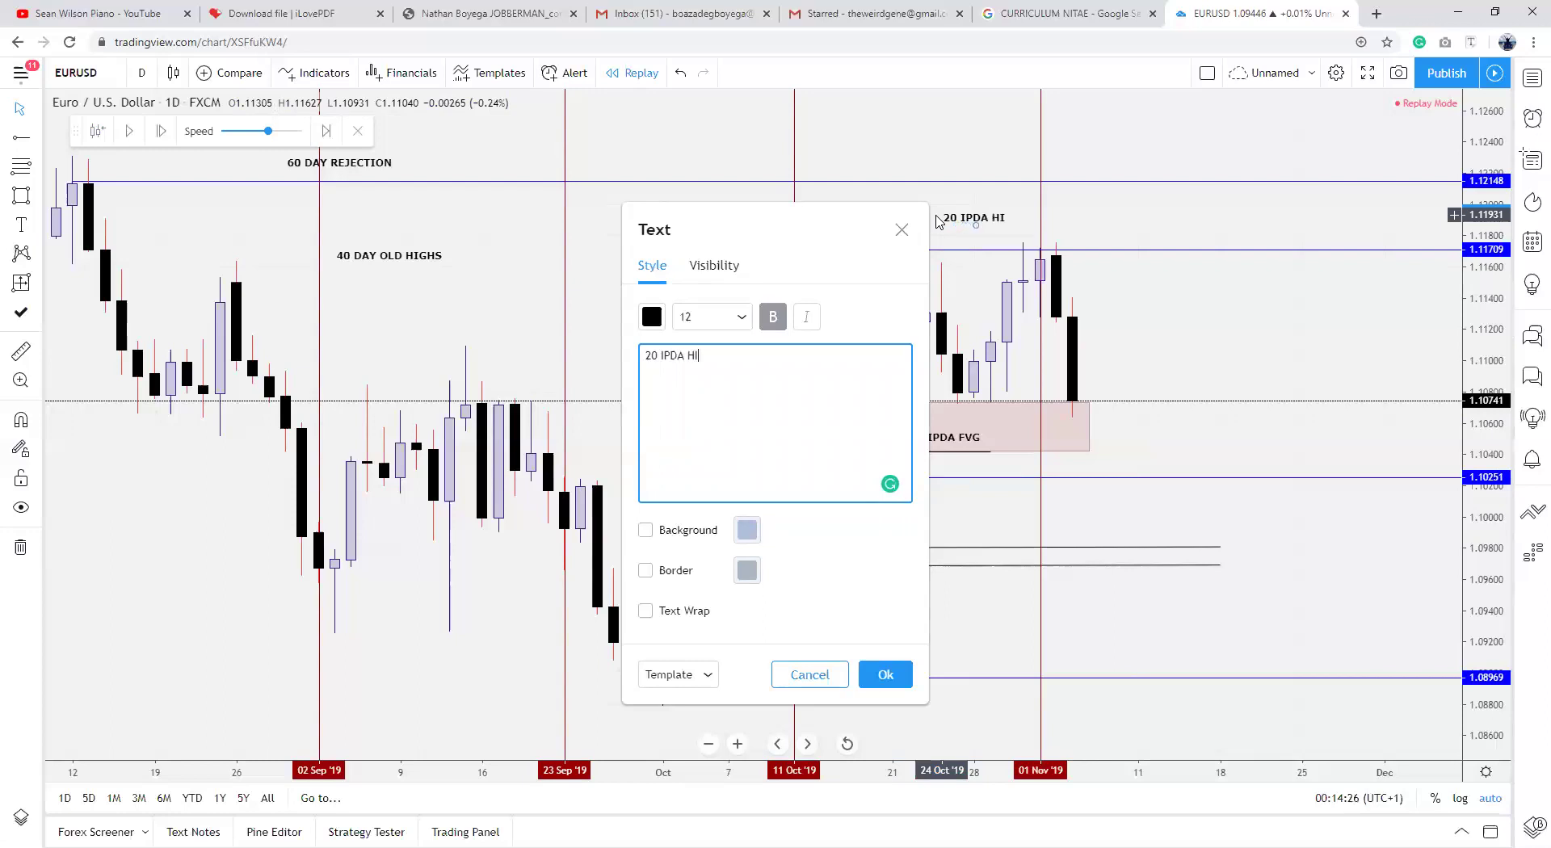
left_click(886, 676)
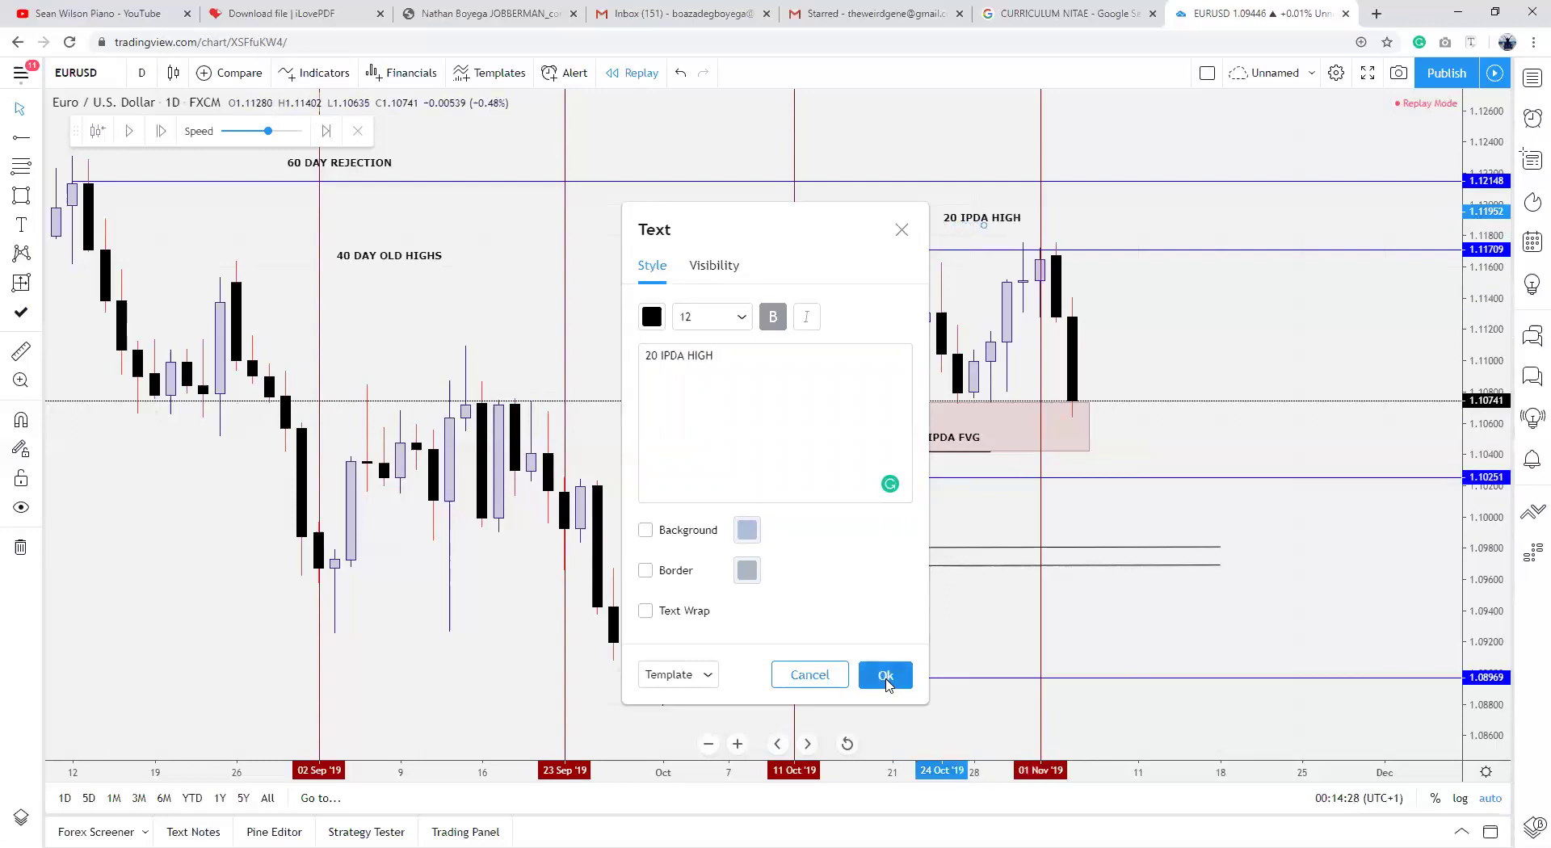
left_click_drag(986, 224, 987, 228)
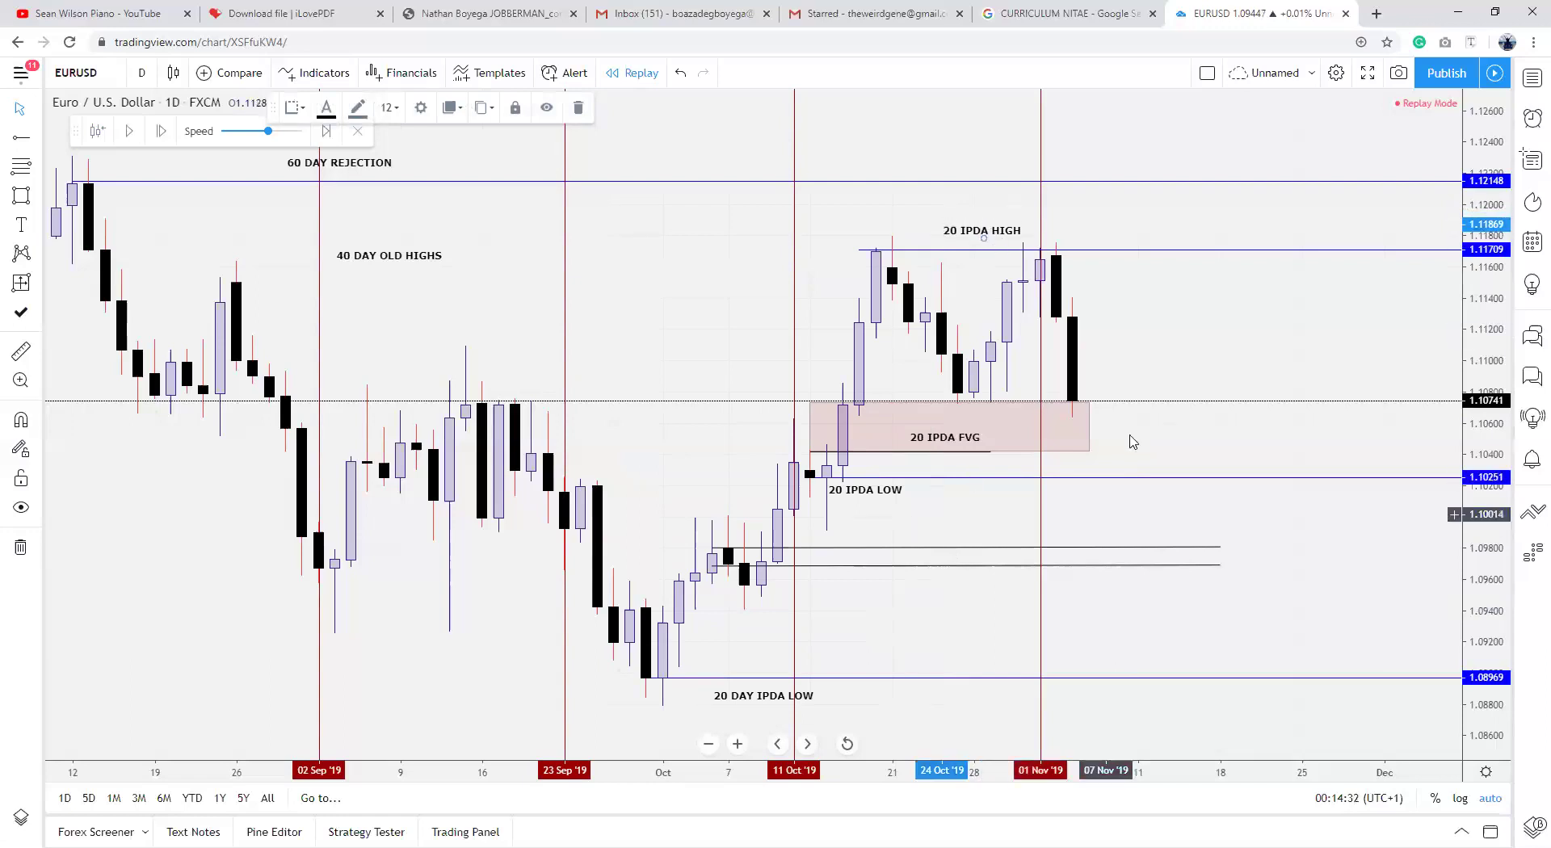
Step: Add the text label 20 IPDA OB beneath the pair of lines near 1.0980
left_click(6, 230)
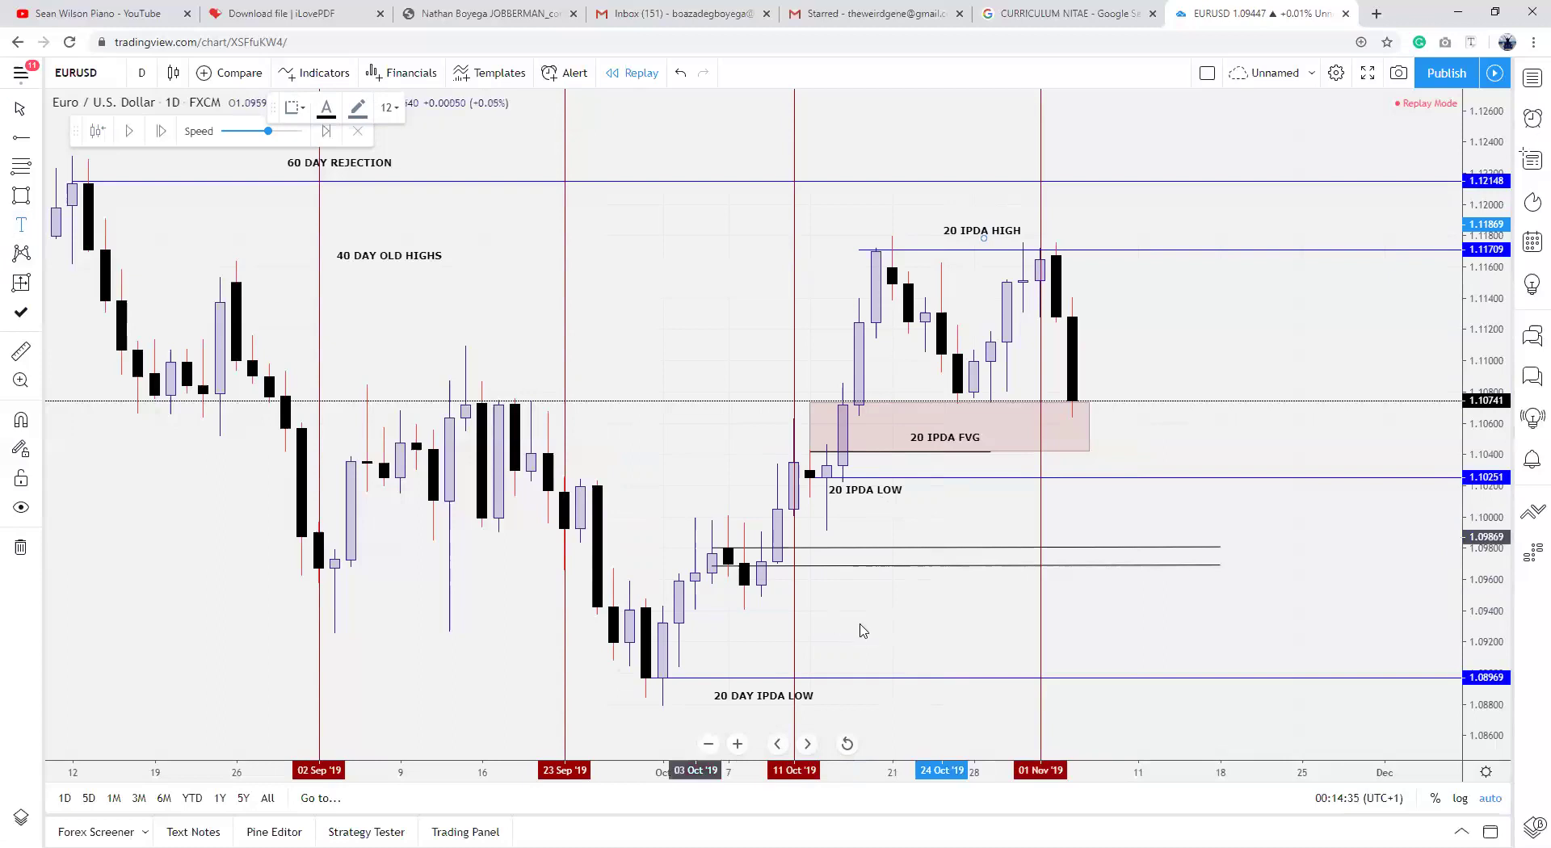
left_click(888, 583)
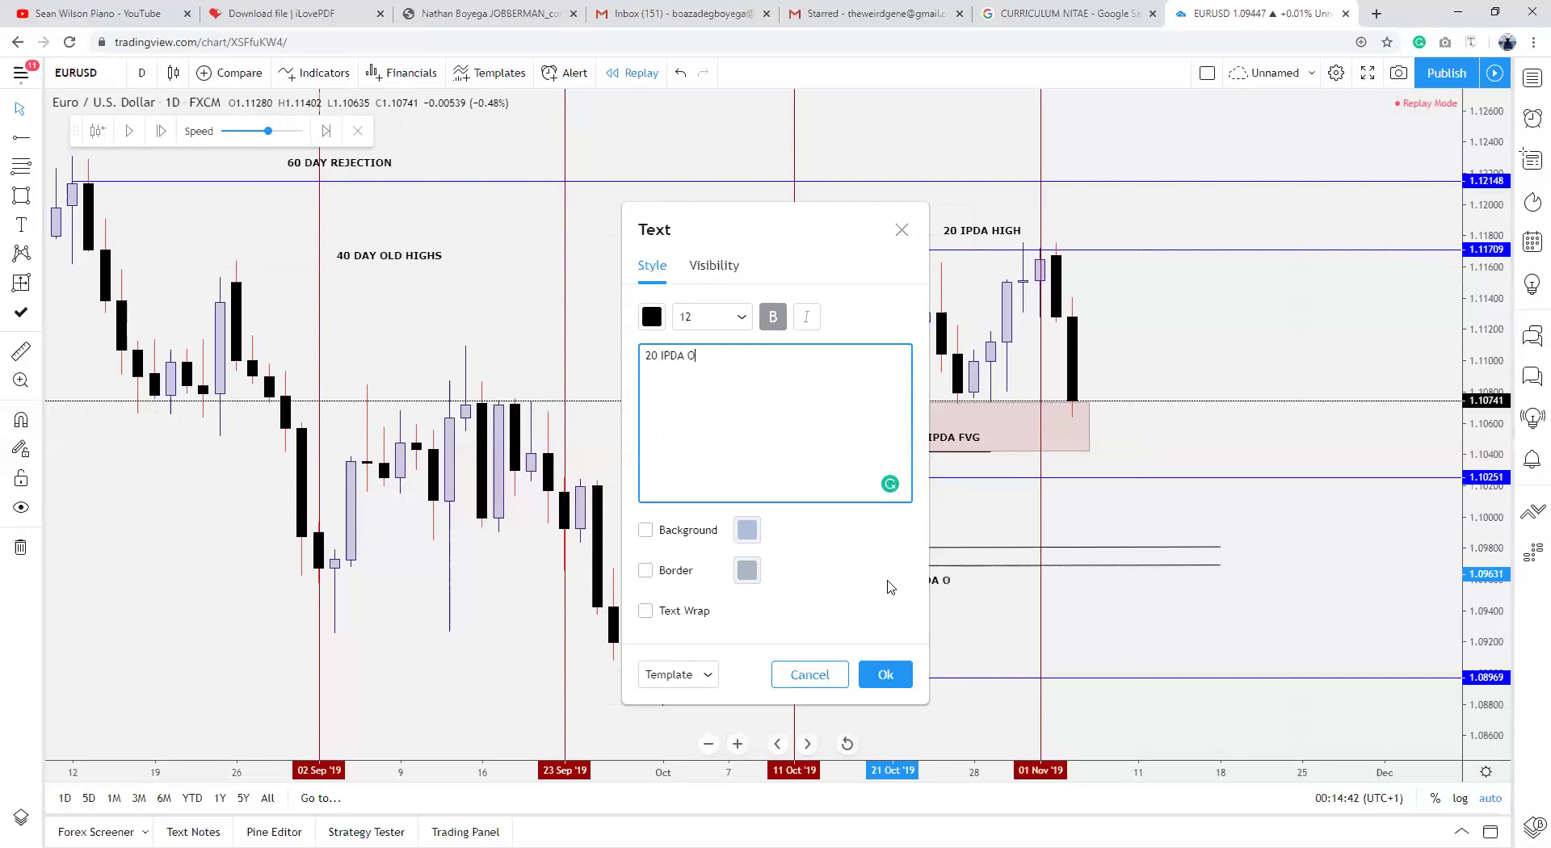
left_click(895, 677)
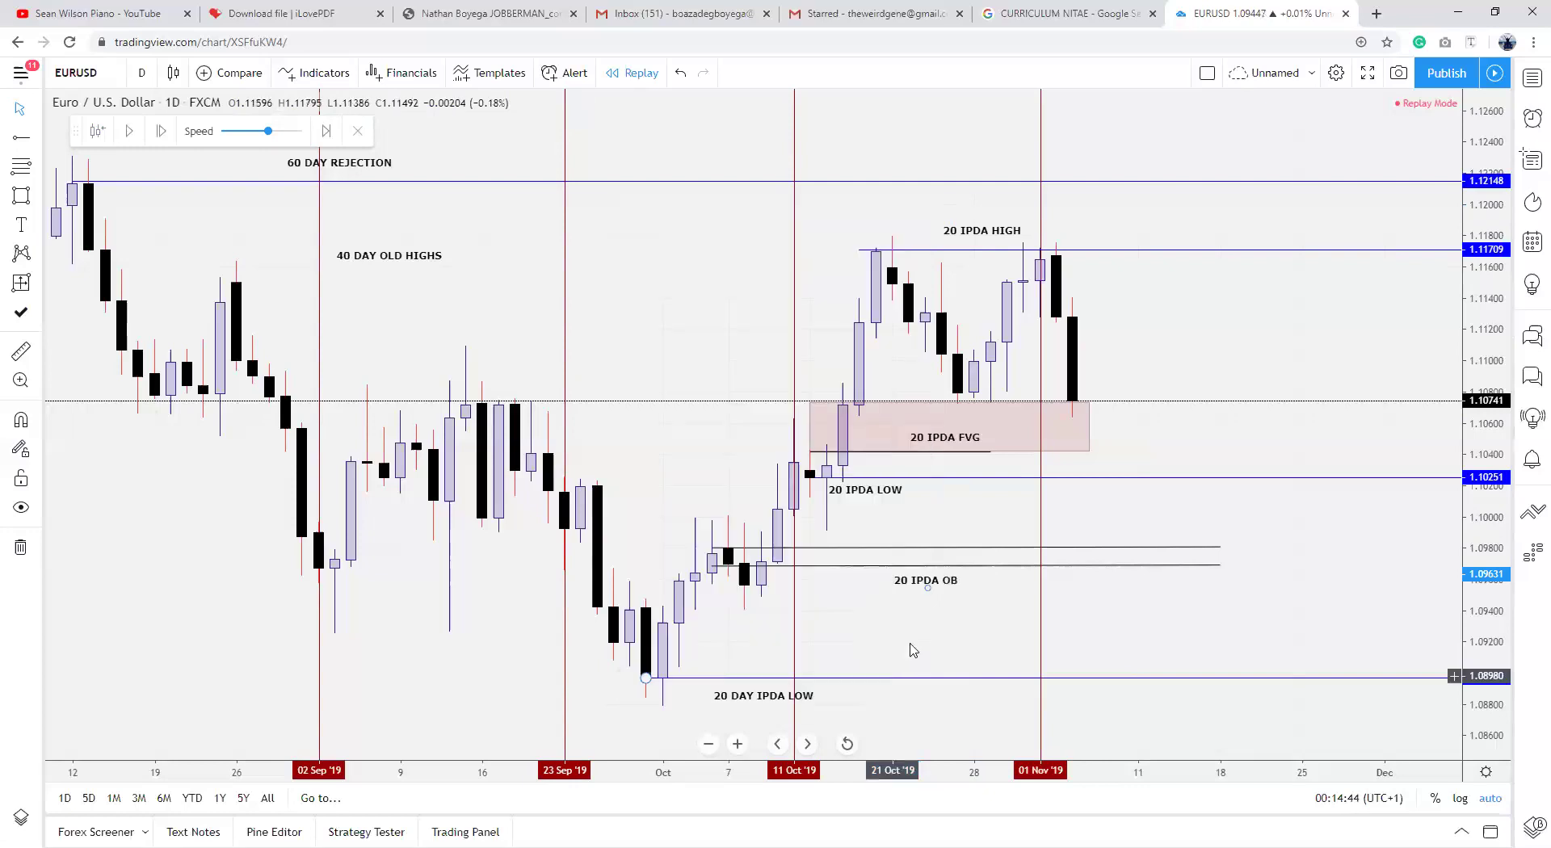
Step: Change the 20 DAY IPDA LOW label to 40DAY IPDA LOW and shift it slightly down and to the left
double_click(726, 699)
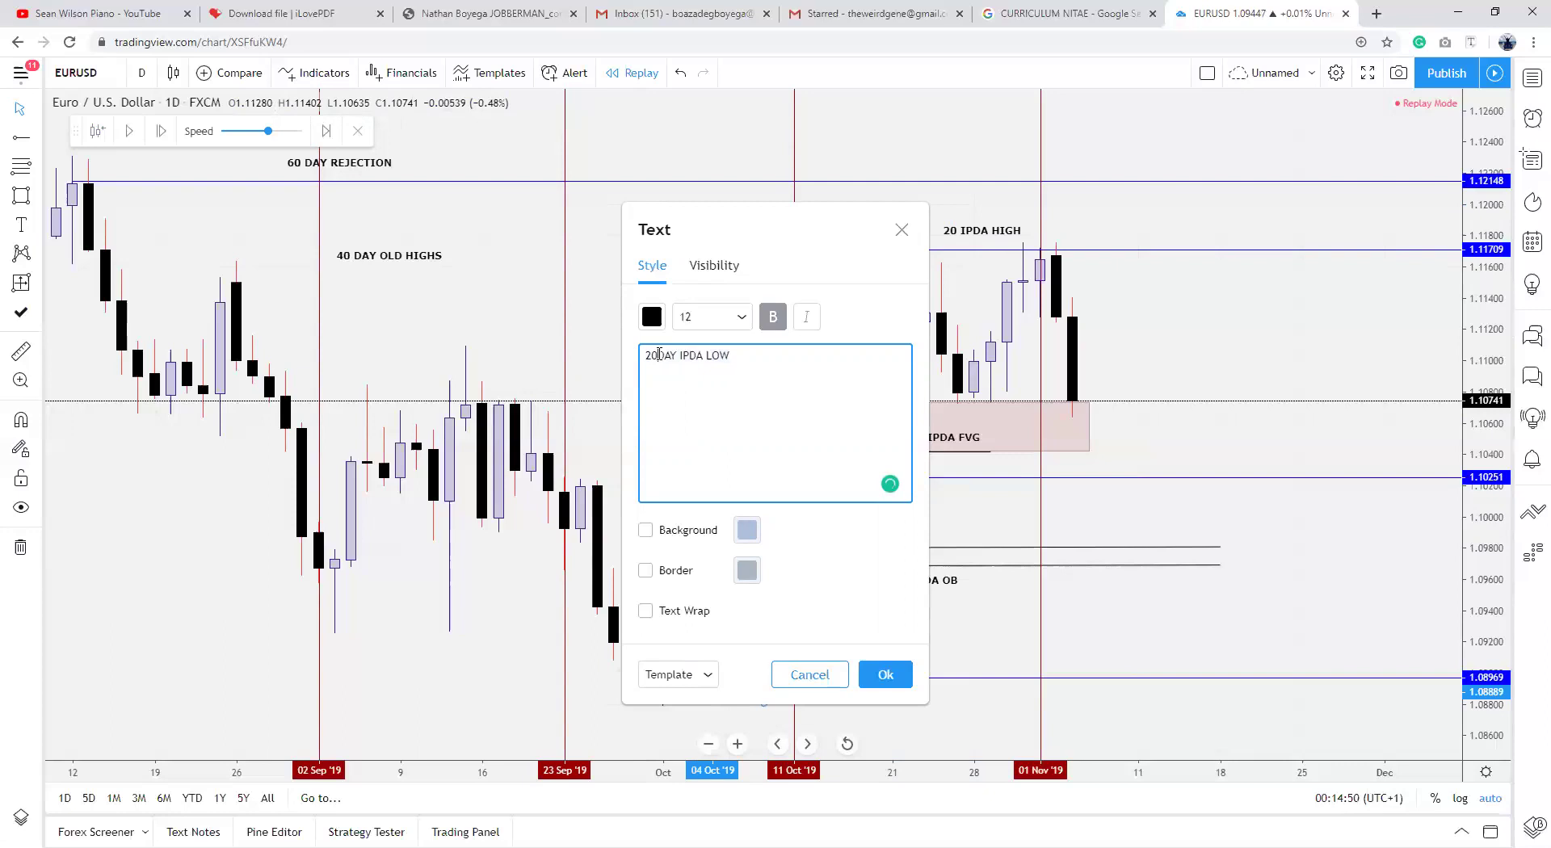
left_click(864, 678)
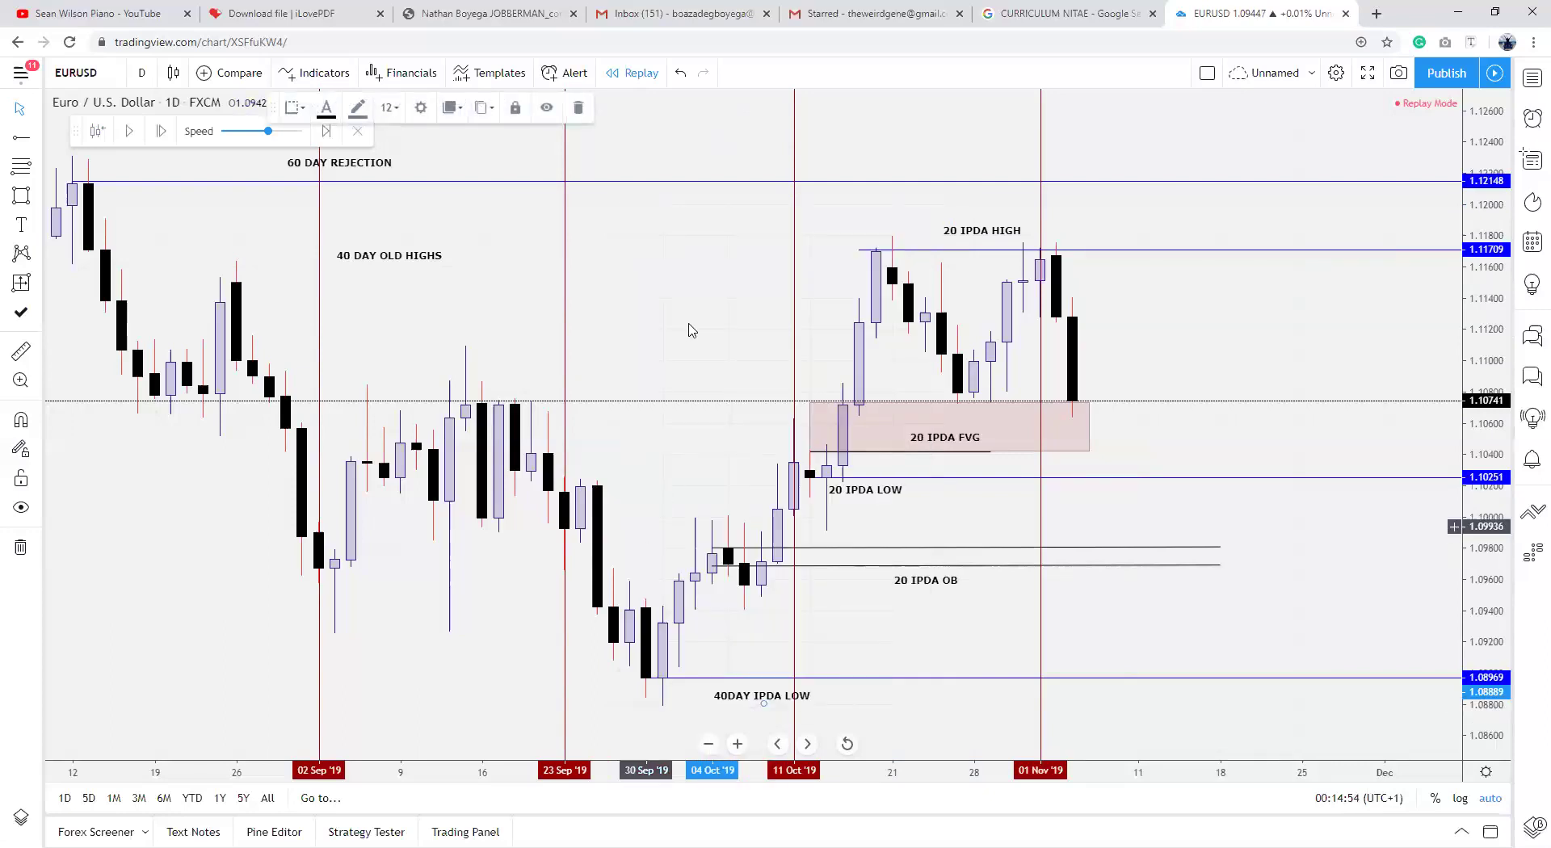
left_click_drag(730, 700, 696, 707)
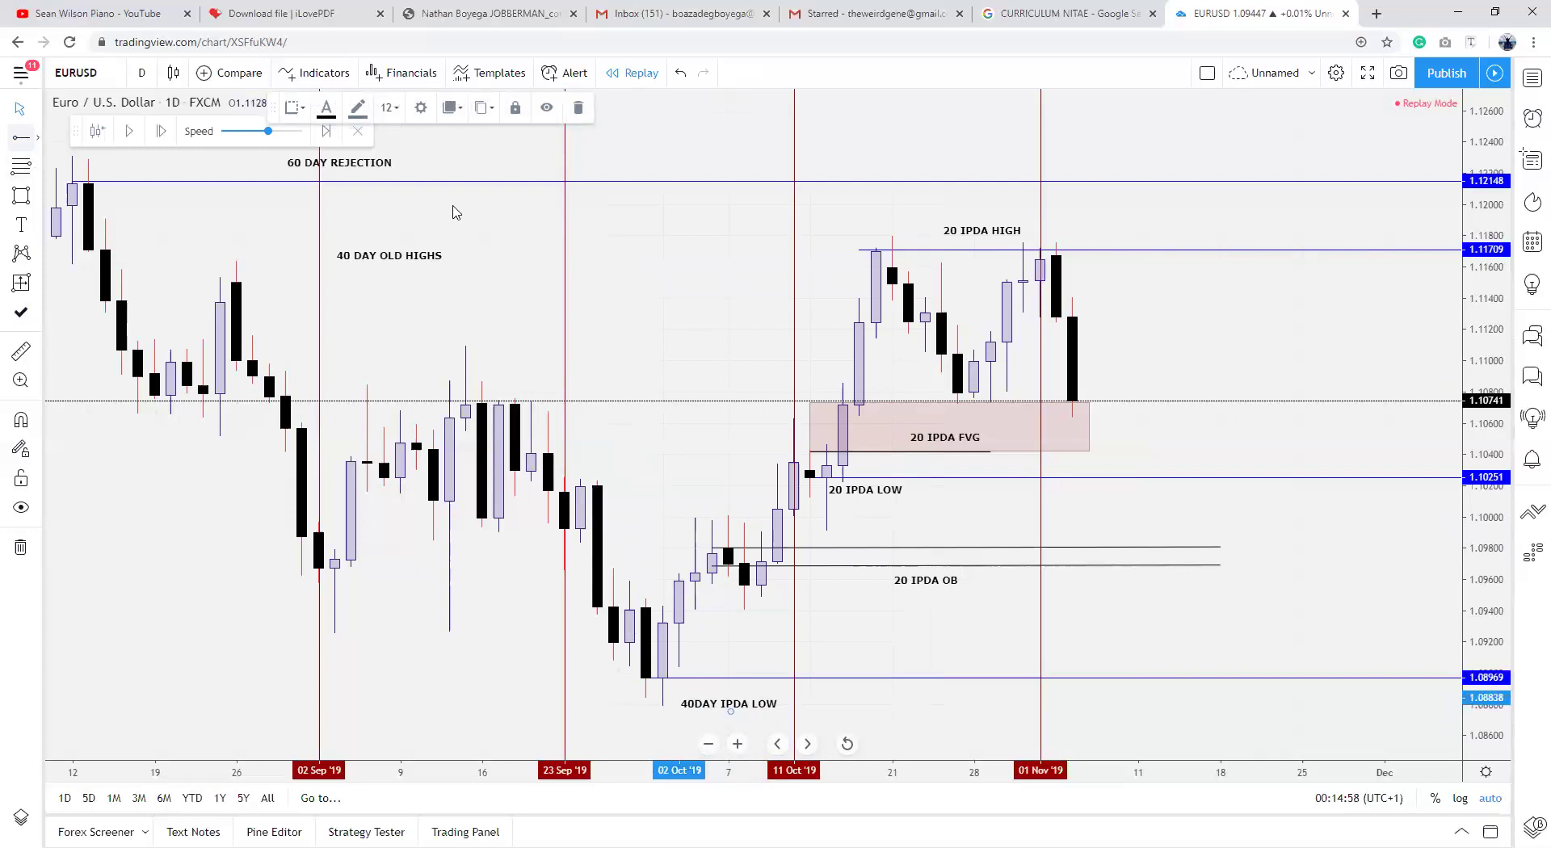
Step: Draw a horizontal ray from the 08 Oct '19 low at 1.09409 and label it 40 IPDA LOW just below the line
left_click(21, 137)
left_click(744, 609)
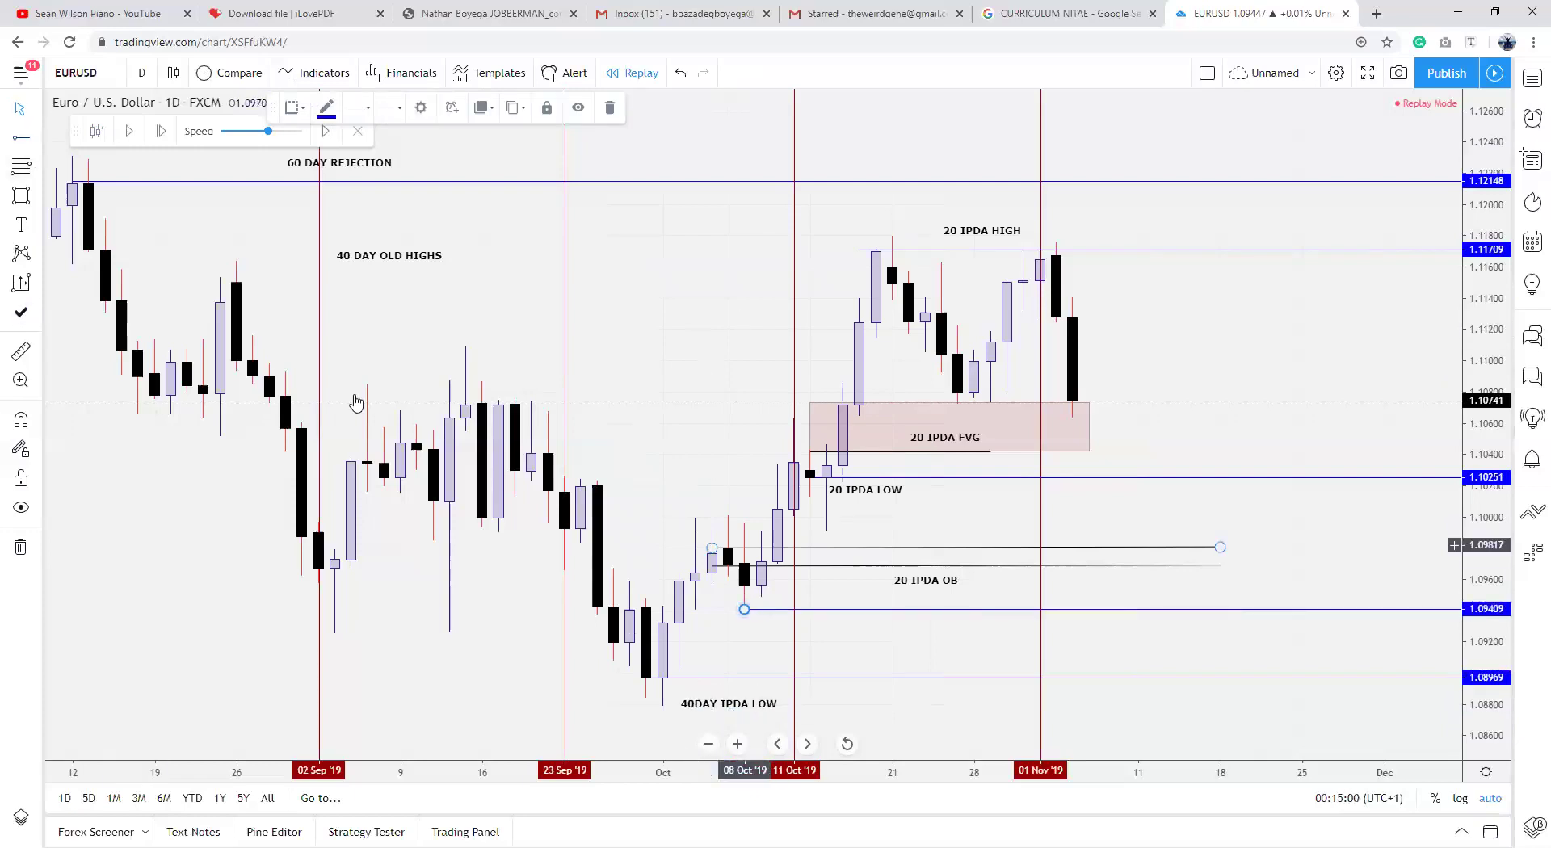
left_click(21, 224)
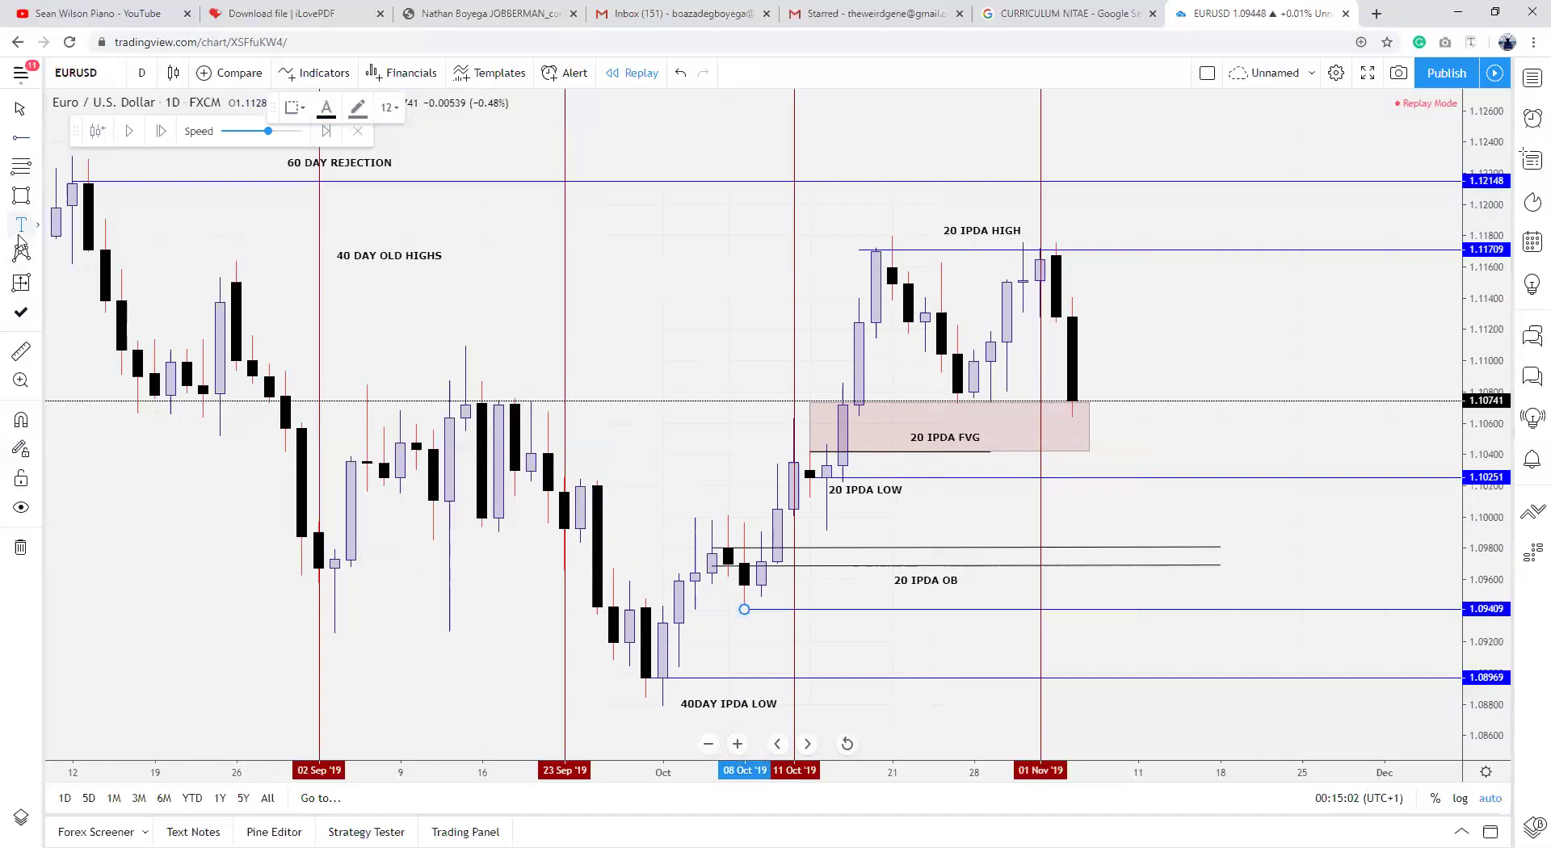
left_click(747, 628)
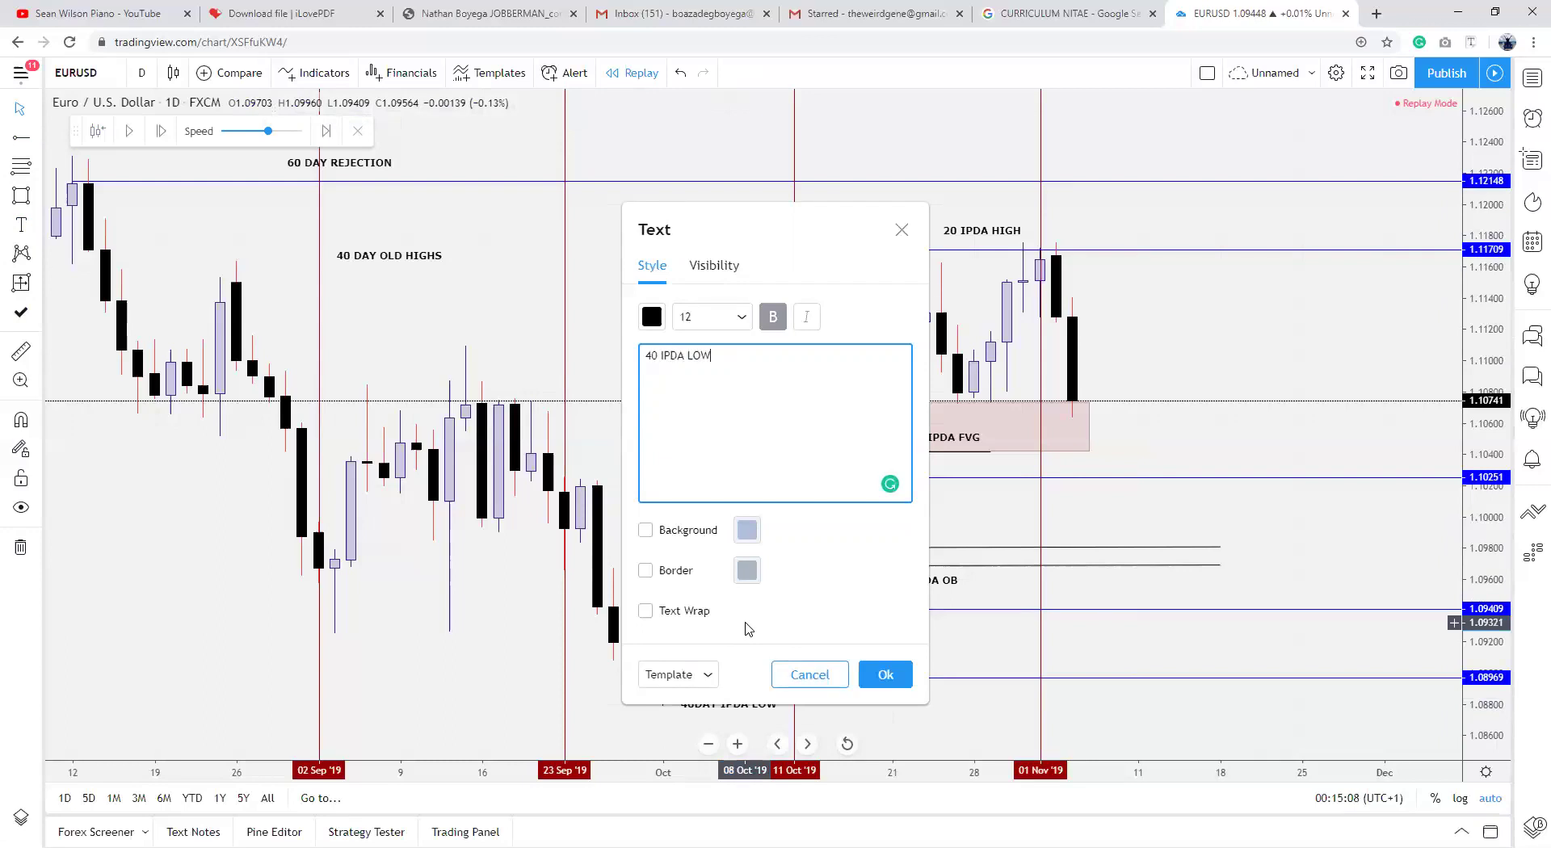
left_click(886, 675)
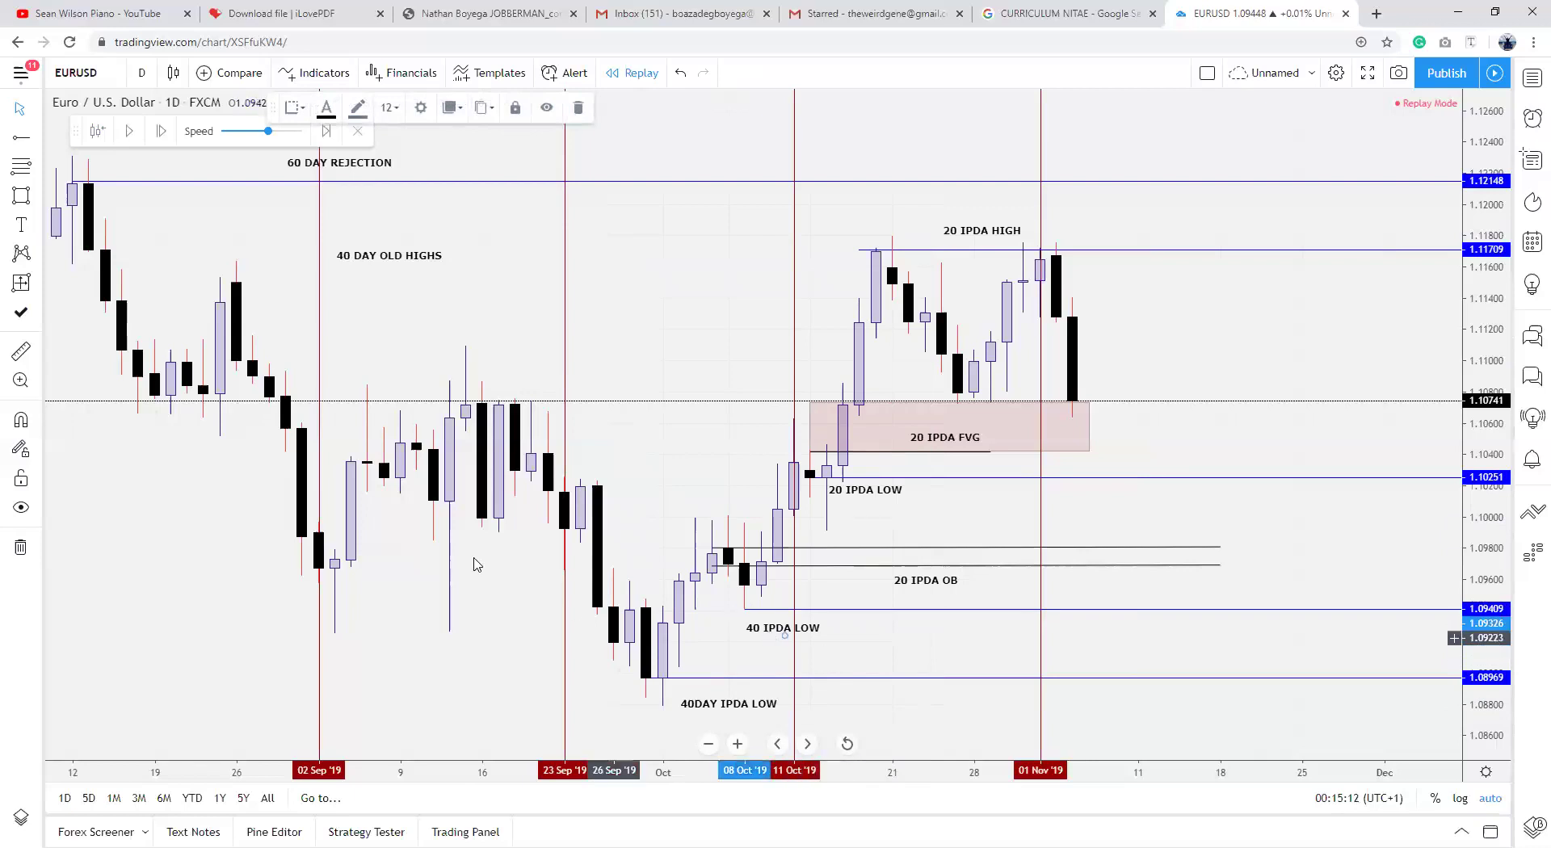
left_click(17, 138)
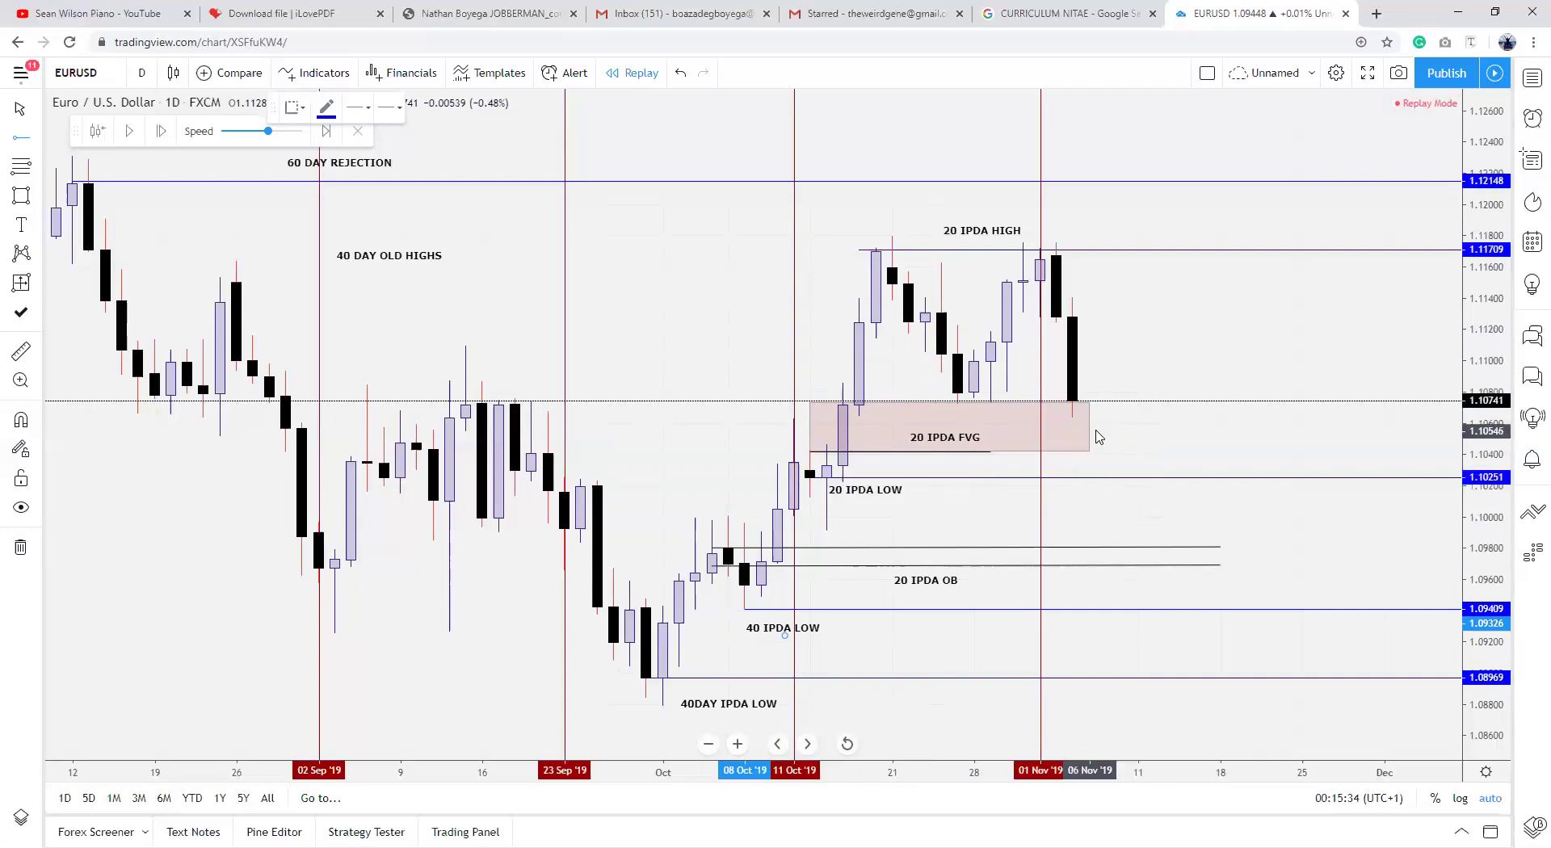
left_click(1042, 324)
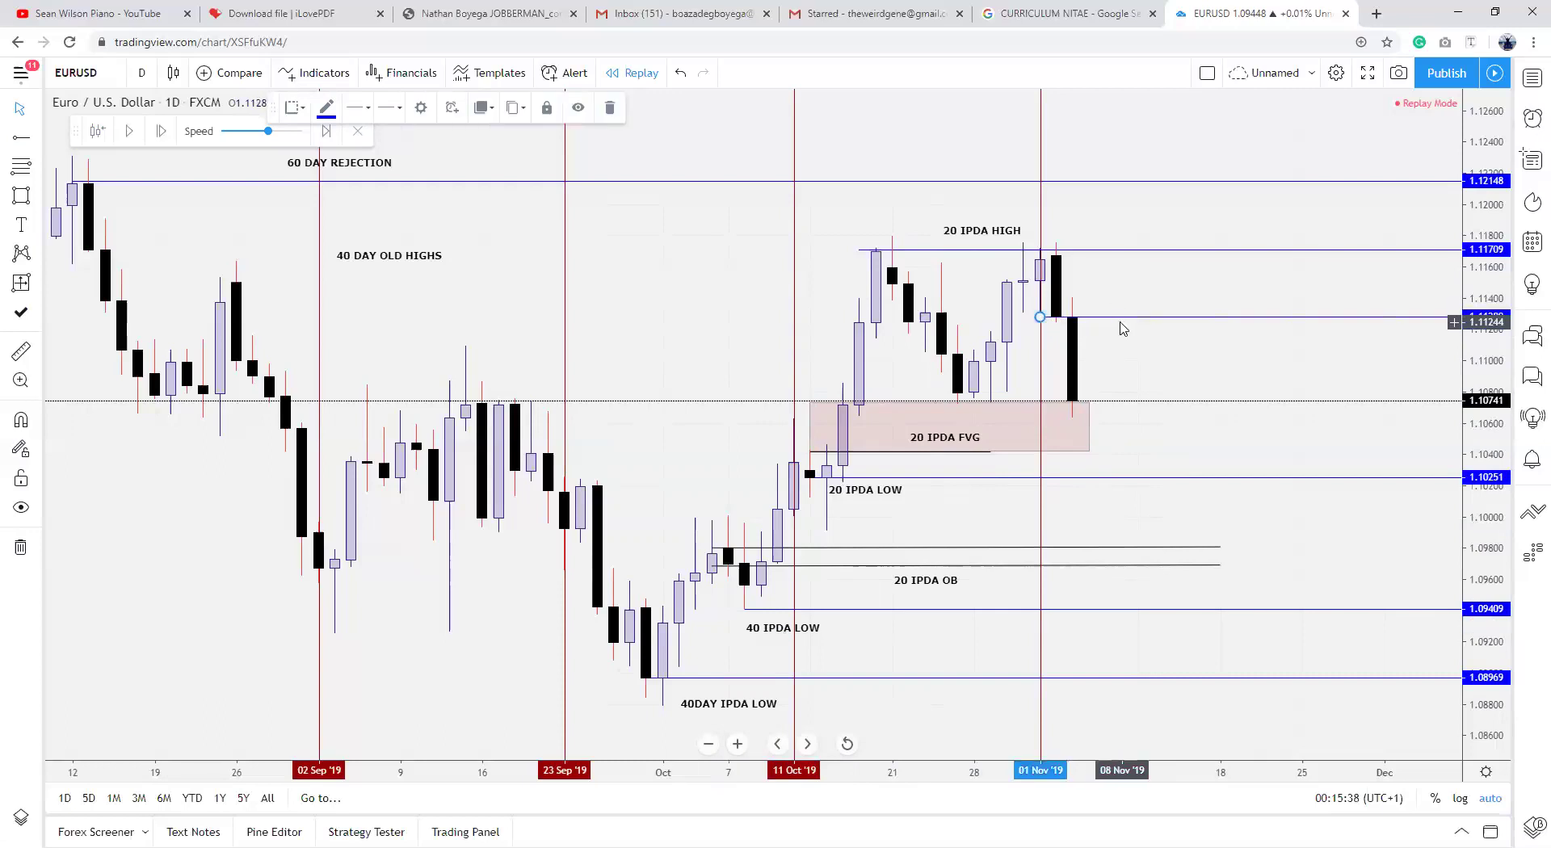
left_click(610, 108)
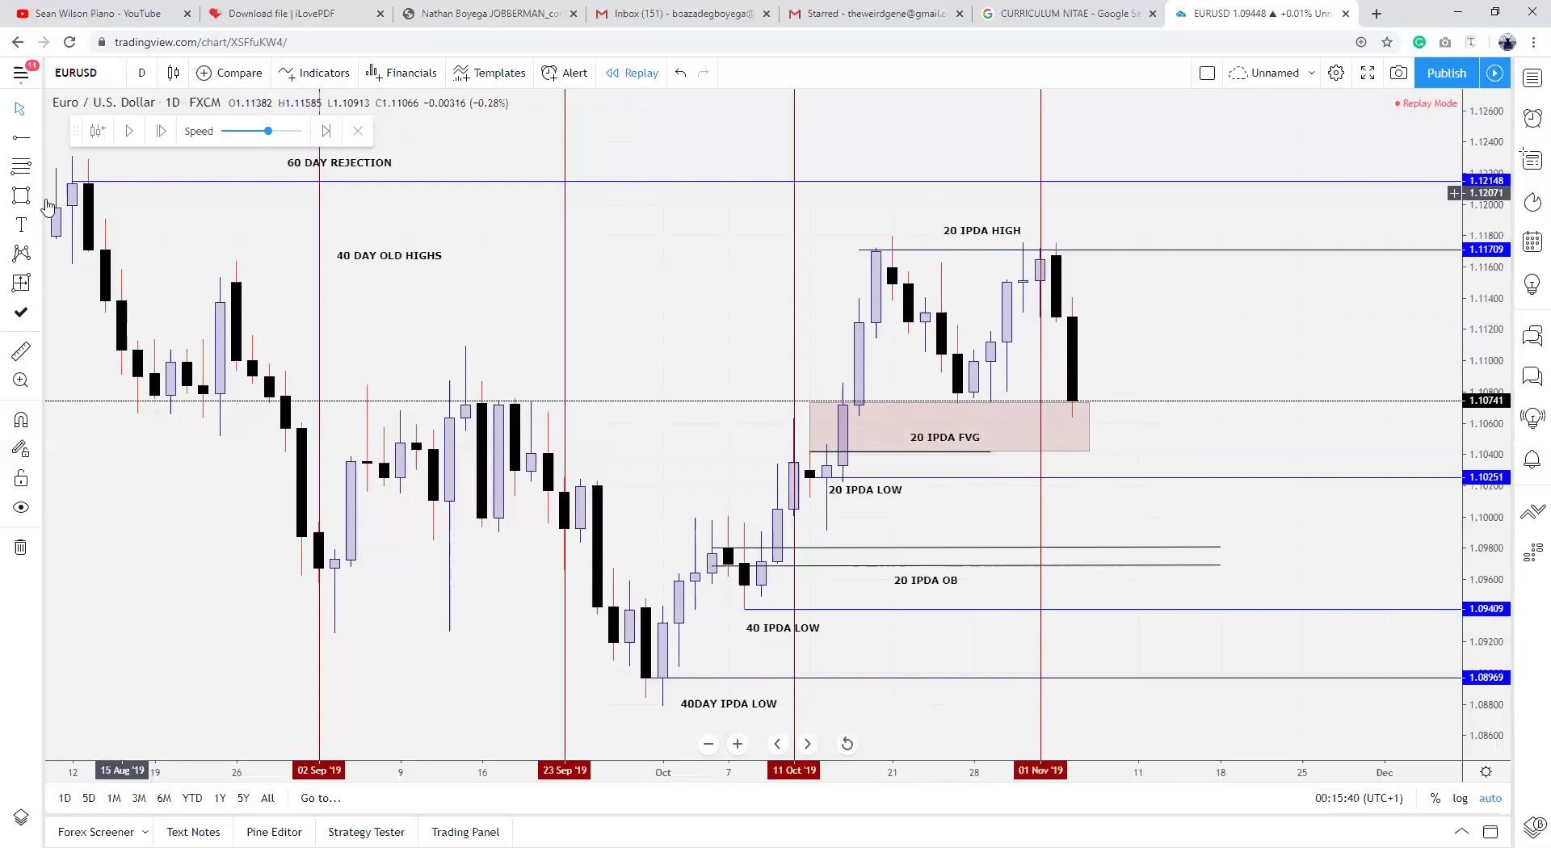
Step: Draw a level trend line at about 1.11290 from 01 Nov '19 to 19 Nov '19
left_click(39, 143)
left_click(81, 139)
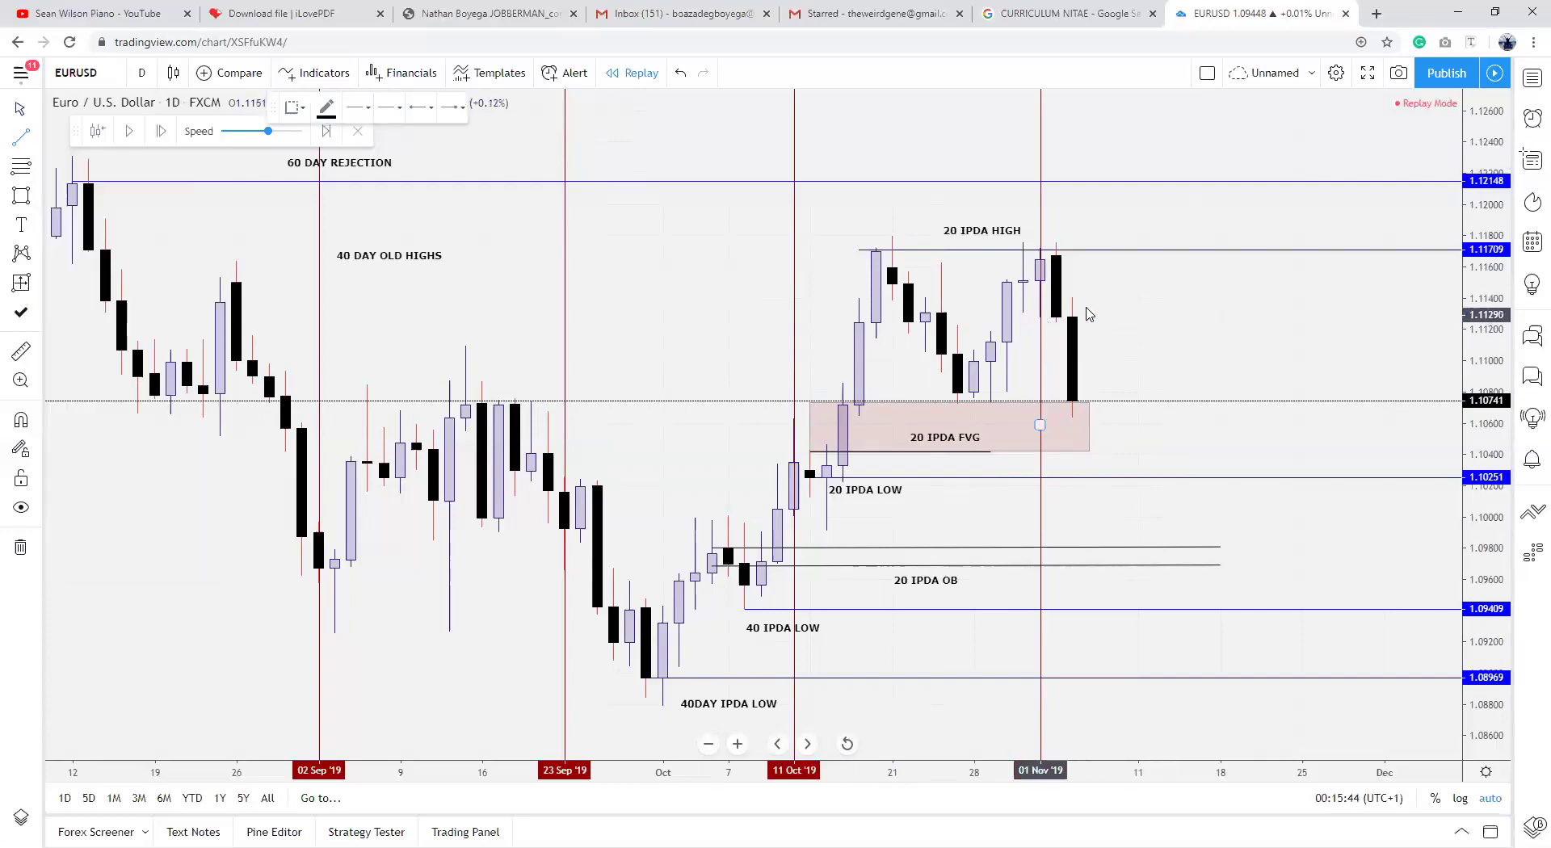
left_click(1040, 315)
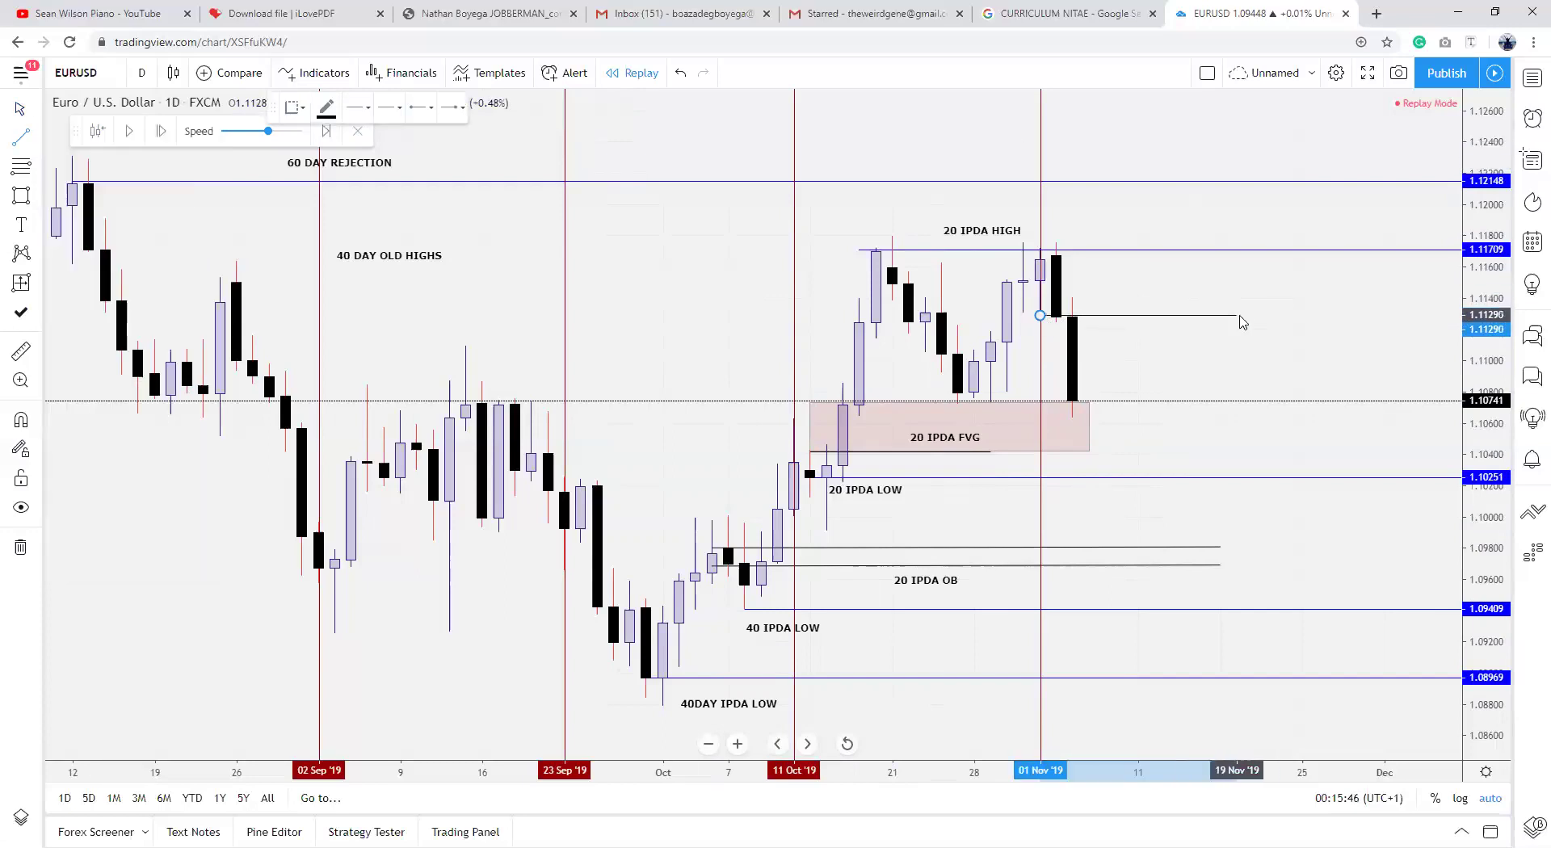
left_click(1242, 322)
left_click(1219, 362)
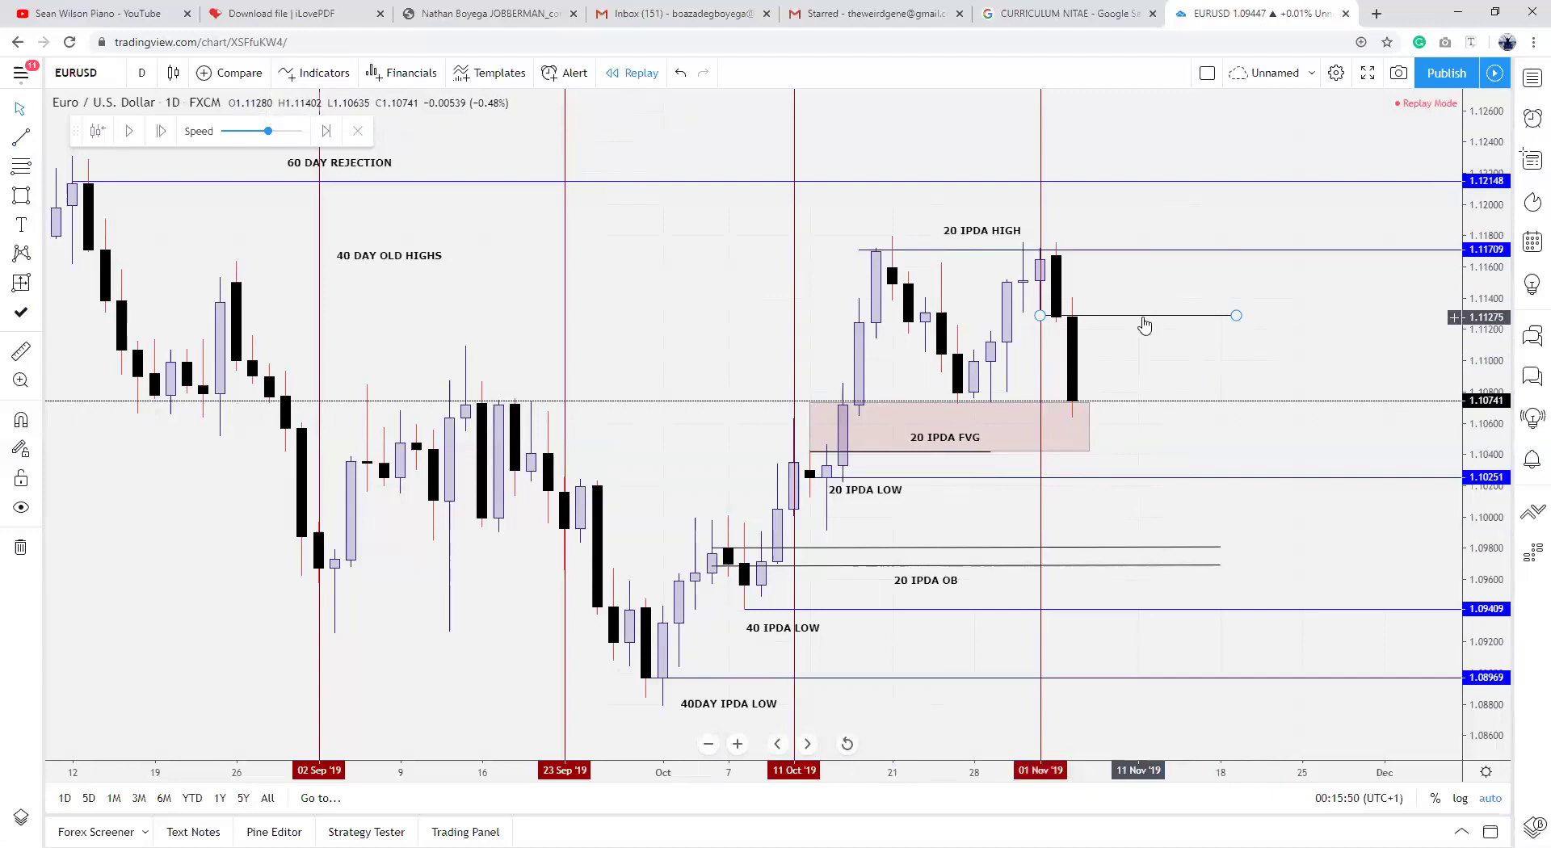
Step: Play the replay forward to the 06 Nov '19 candle and draw an arrow from there down to the 1.10251 ray at 08 Nov
left_click(127, 133)
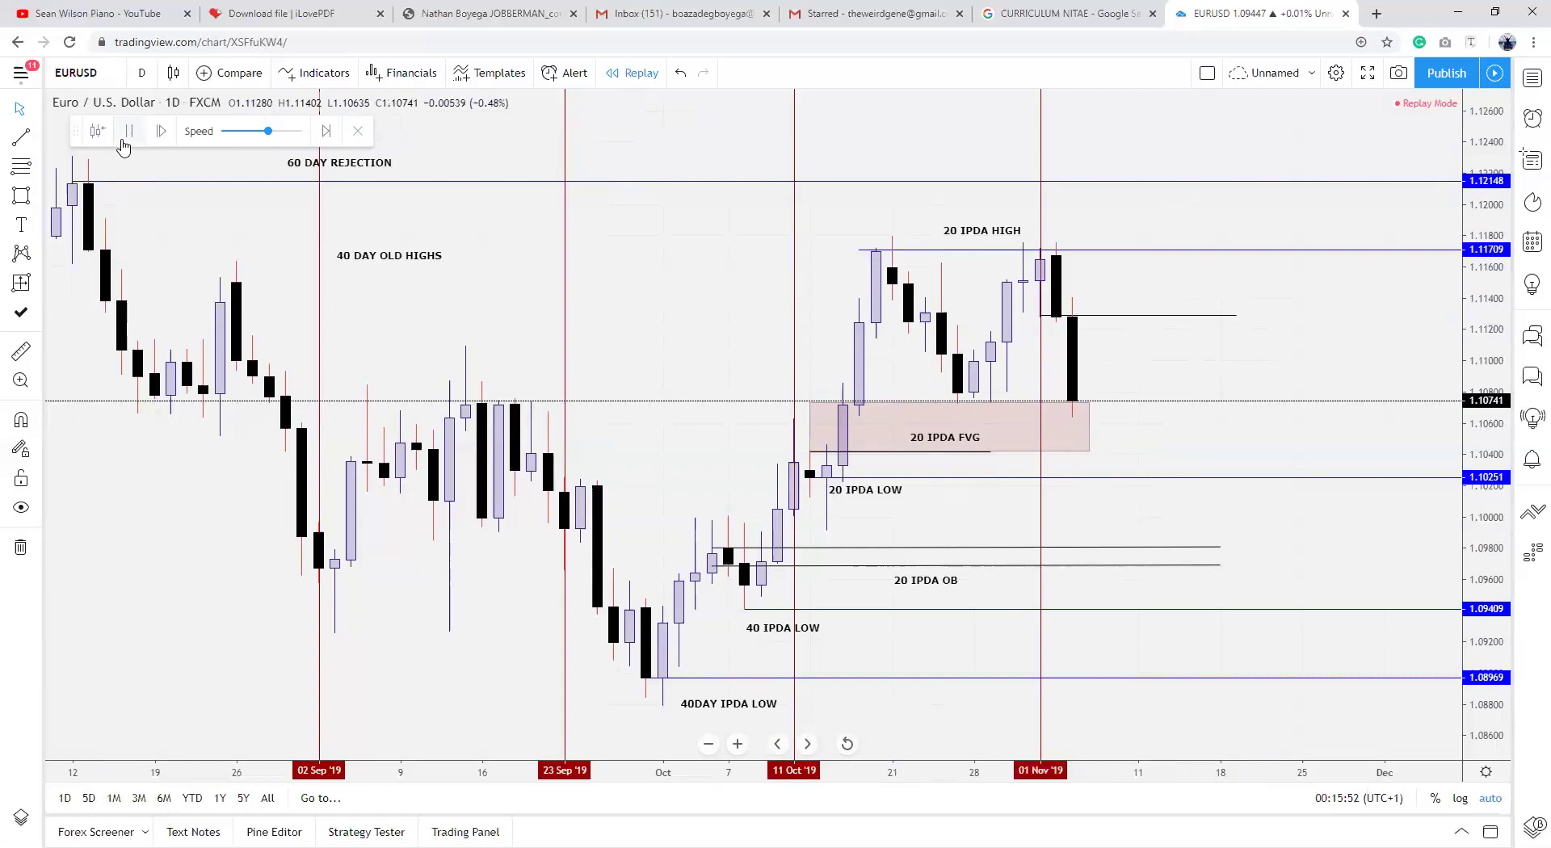
left_click(127, 132)
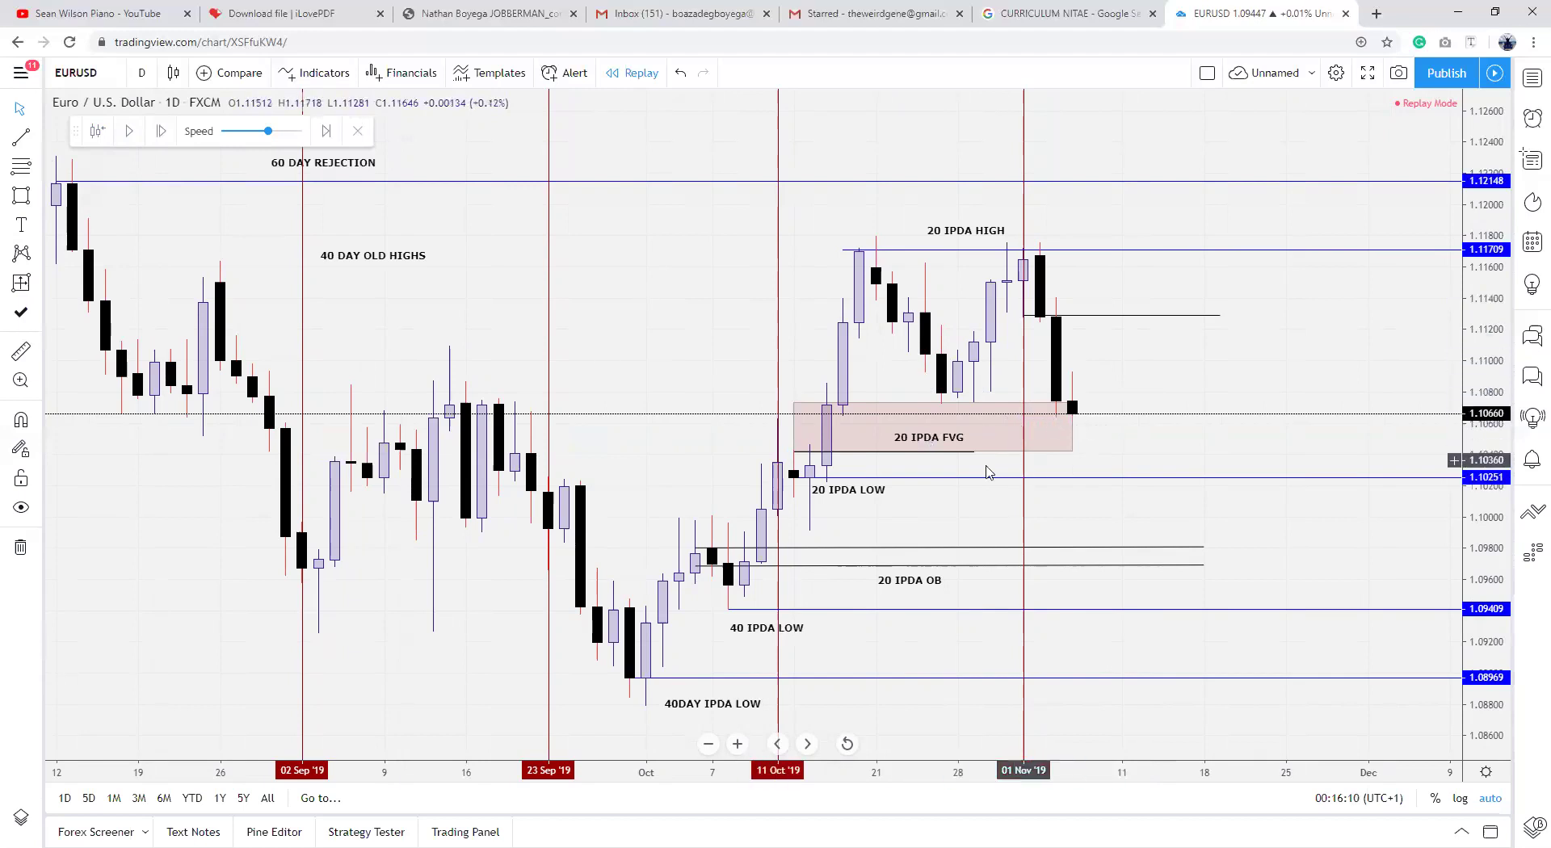
left_click(37, 143)
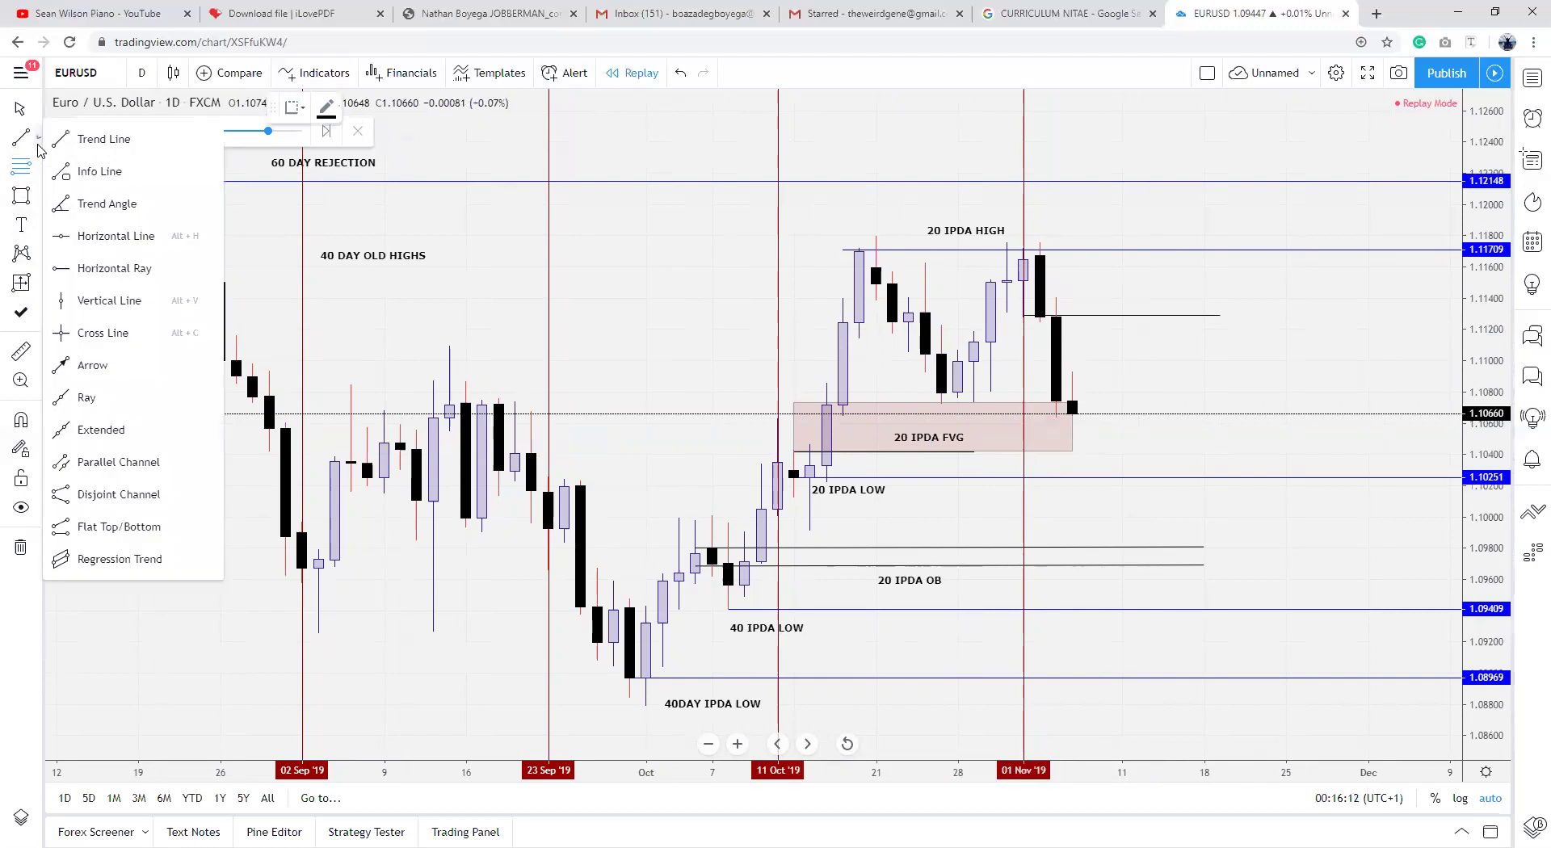
left_click(147, 360)
left_click(1089, 405)
left_click(1105, 478)
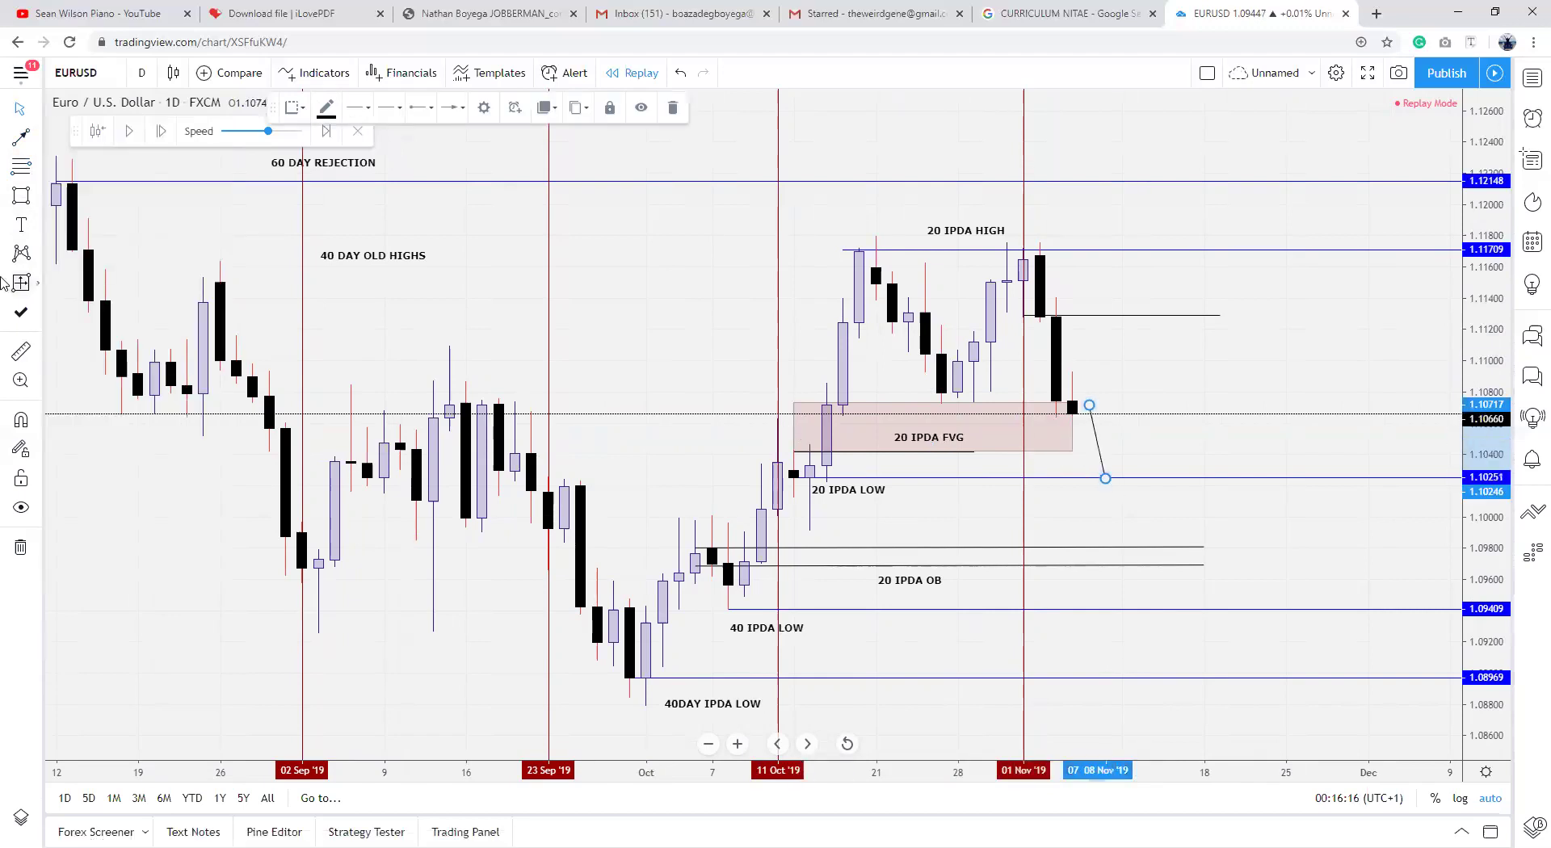
Step: Draw a longer falling arrow to the lower 20 IPDA OB line and play the replay forward to the 15 Nov '19 candle
left_click(21, 137)
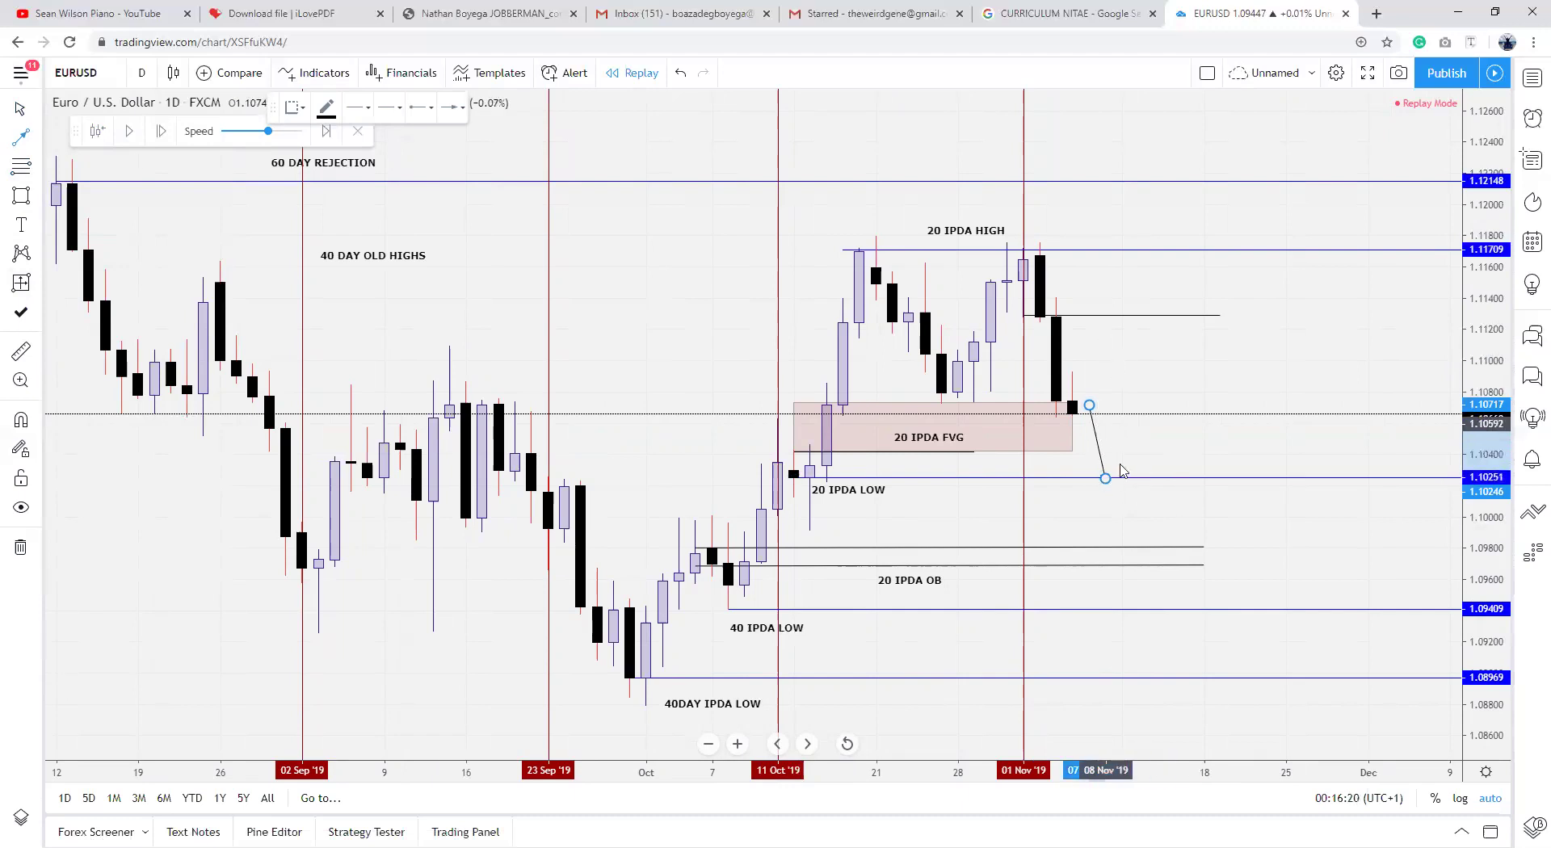
left_click(1105, 424)
left_click(1141, 567)
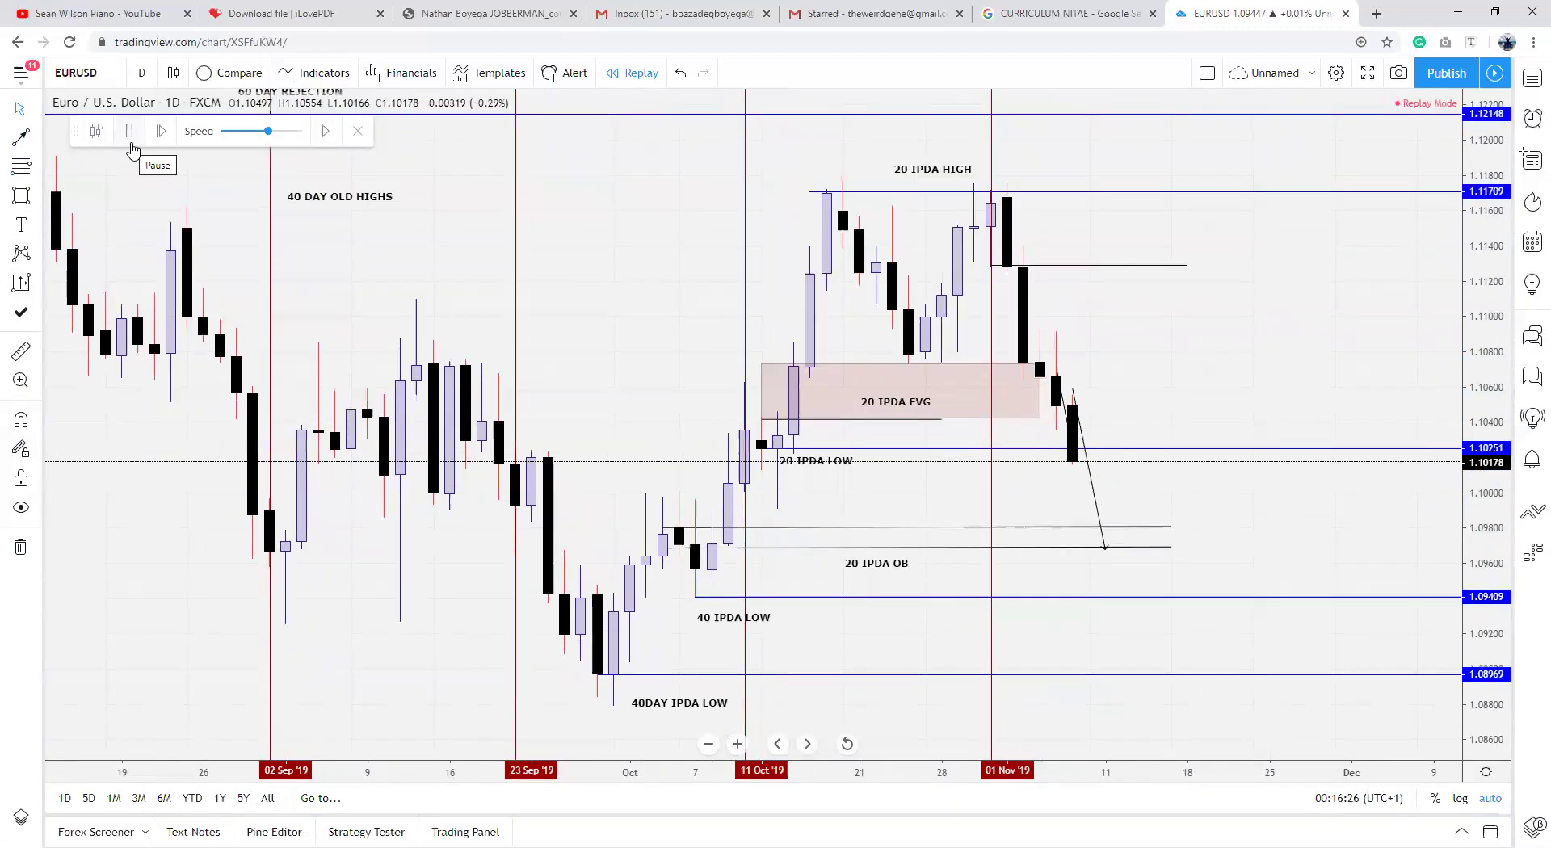
left_click(130, 133)
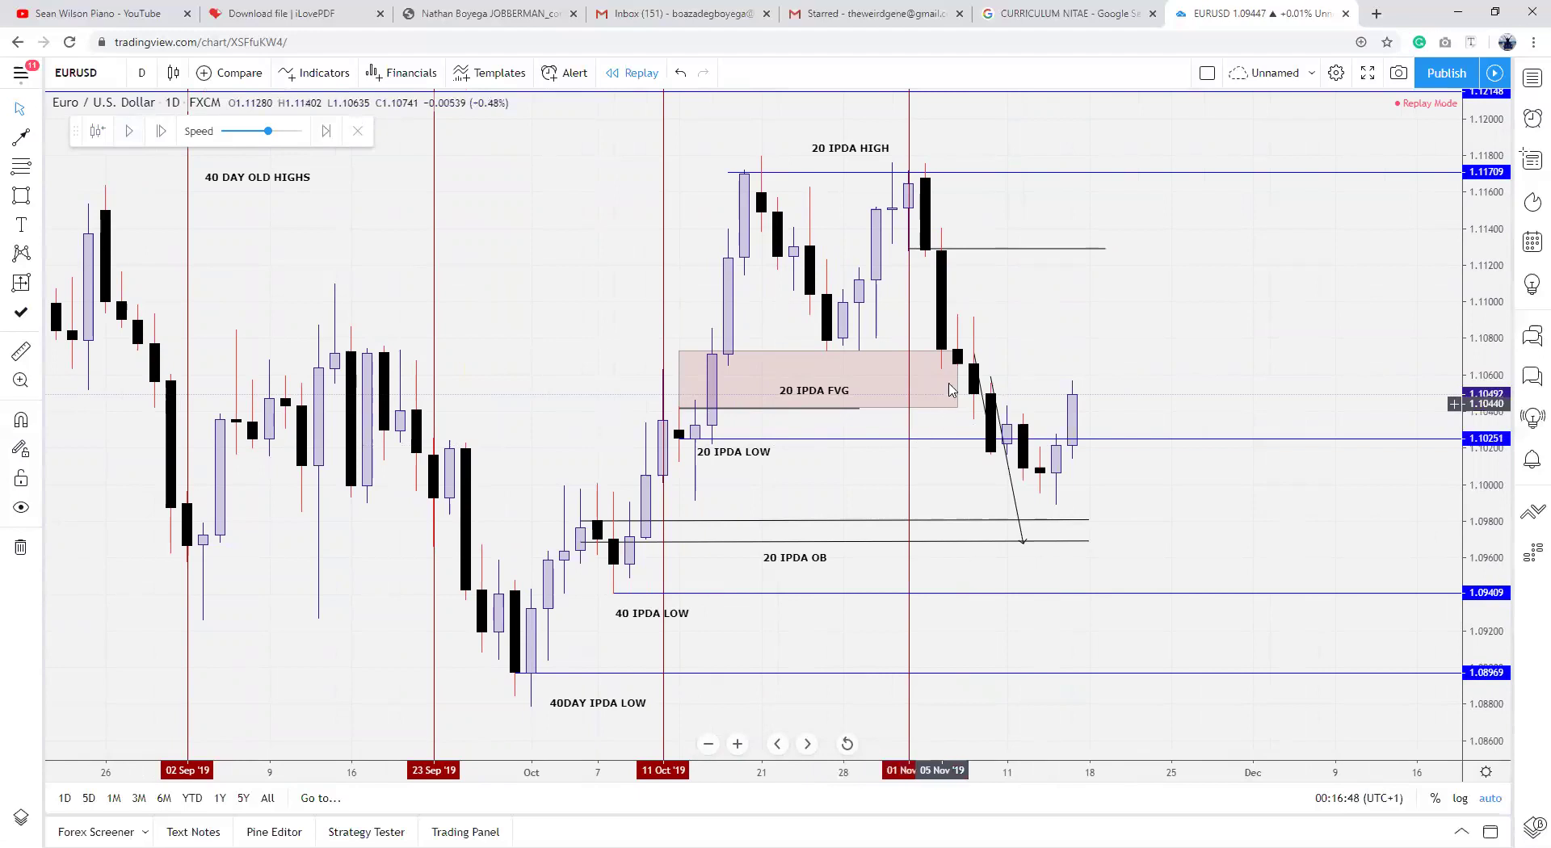
Step: Move the 1.11290 trend line down to the 25 Oct '19 low at about 1.10734 and extend its end to 22 Nov '19
left_click(1000, 249)
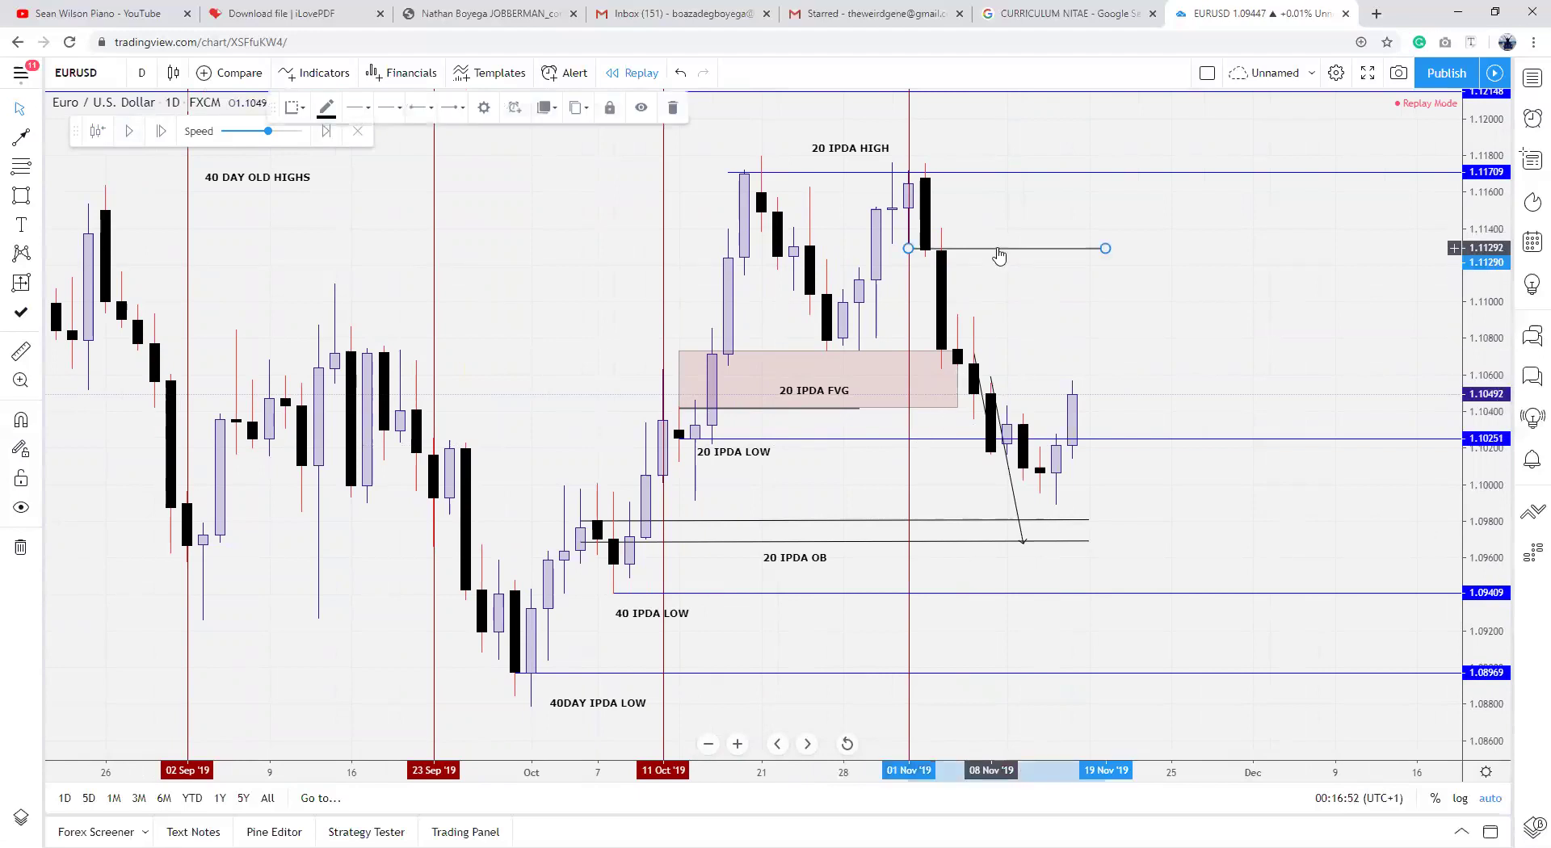
left_click_drag(988, 248, 907, 350)
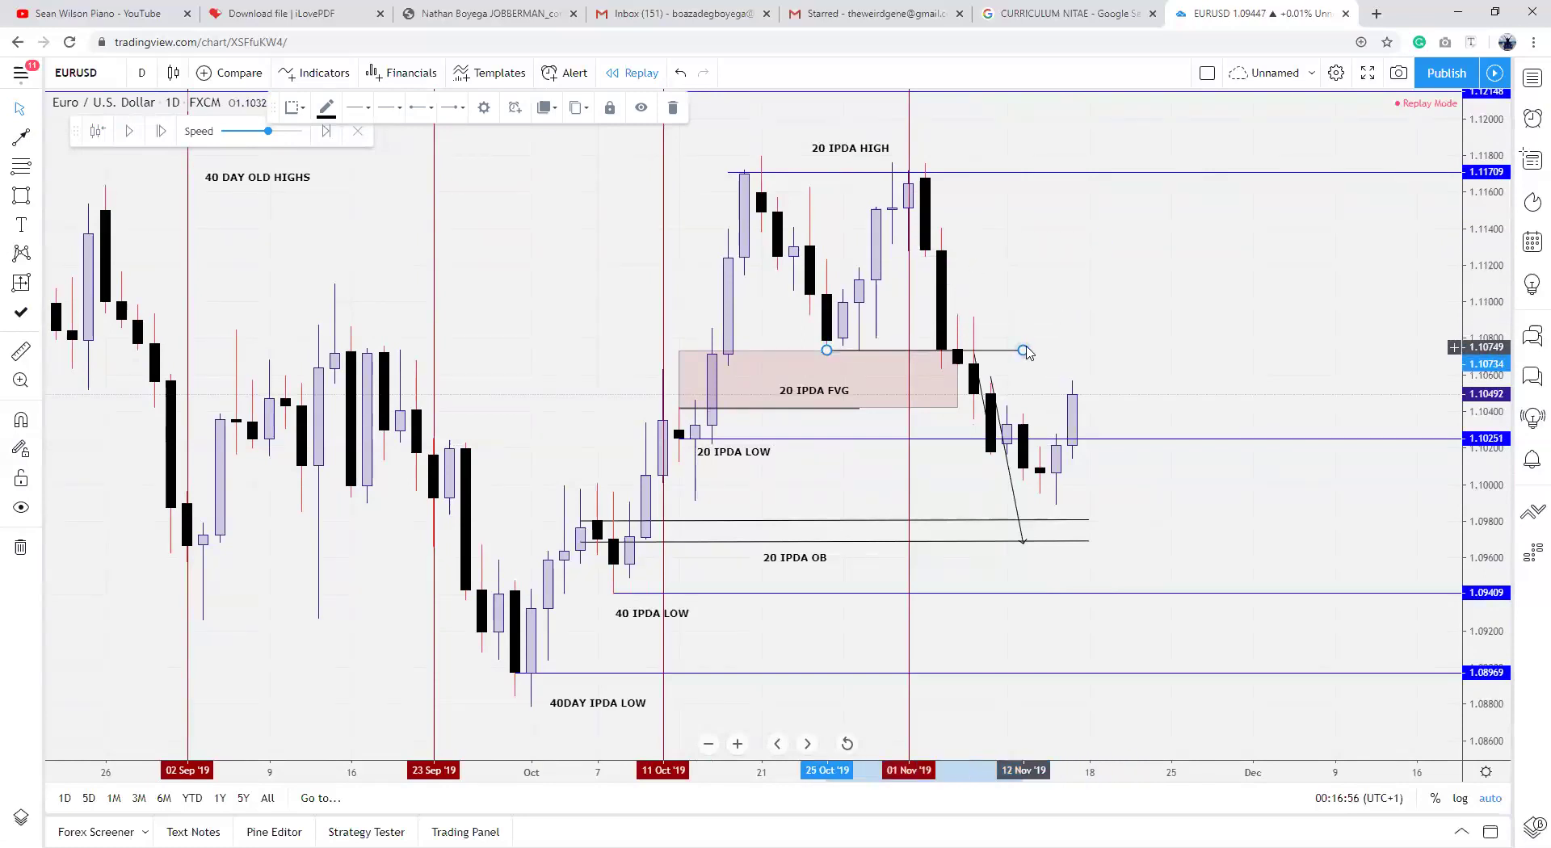
left_click_drag(1042, 353, 1155, 351)
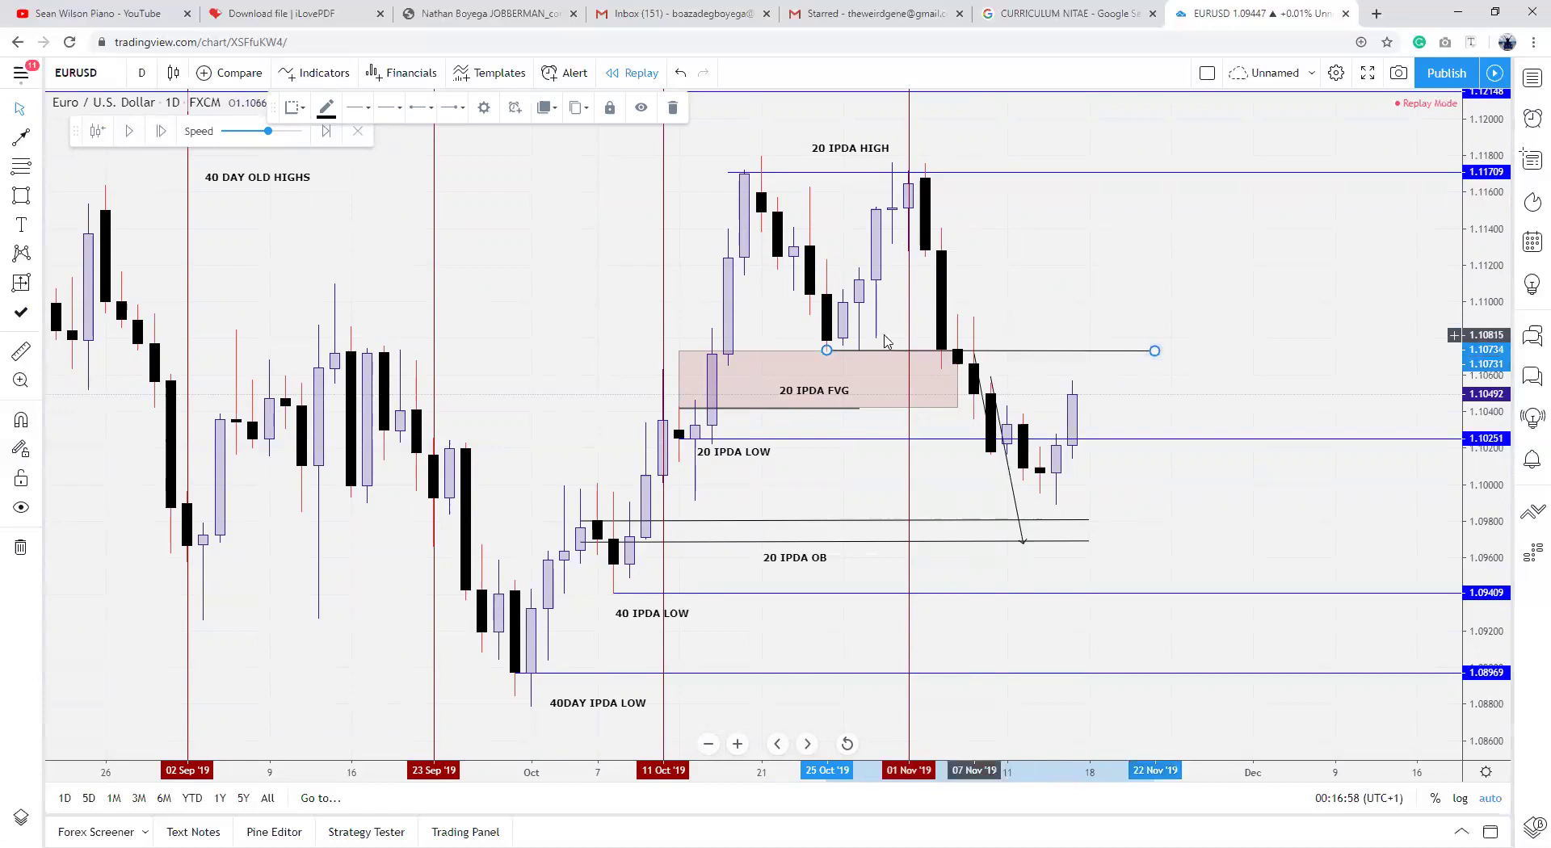
key("Escape")
Step: Delete the 20 IPDA FVG rectangle, its label and the short line along its lower edge
left_click(790, 361)
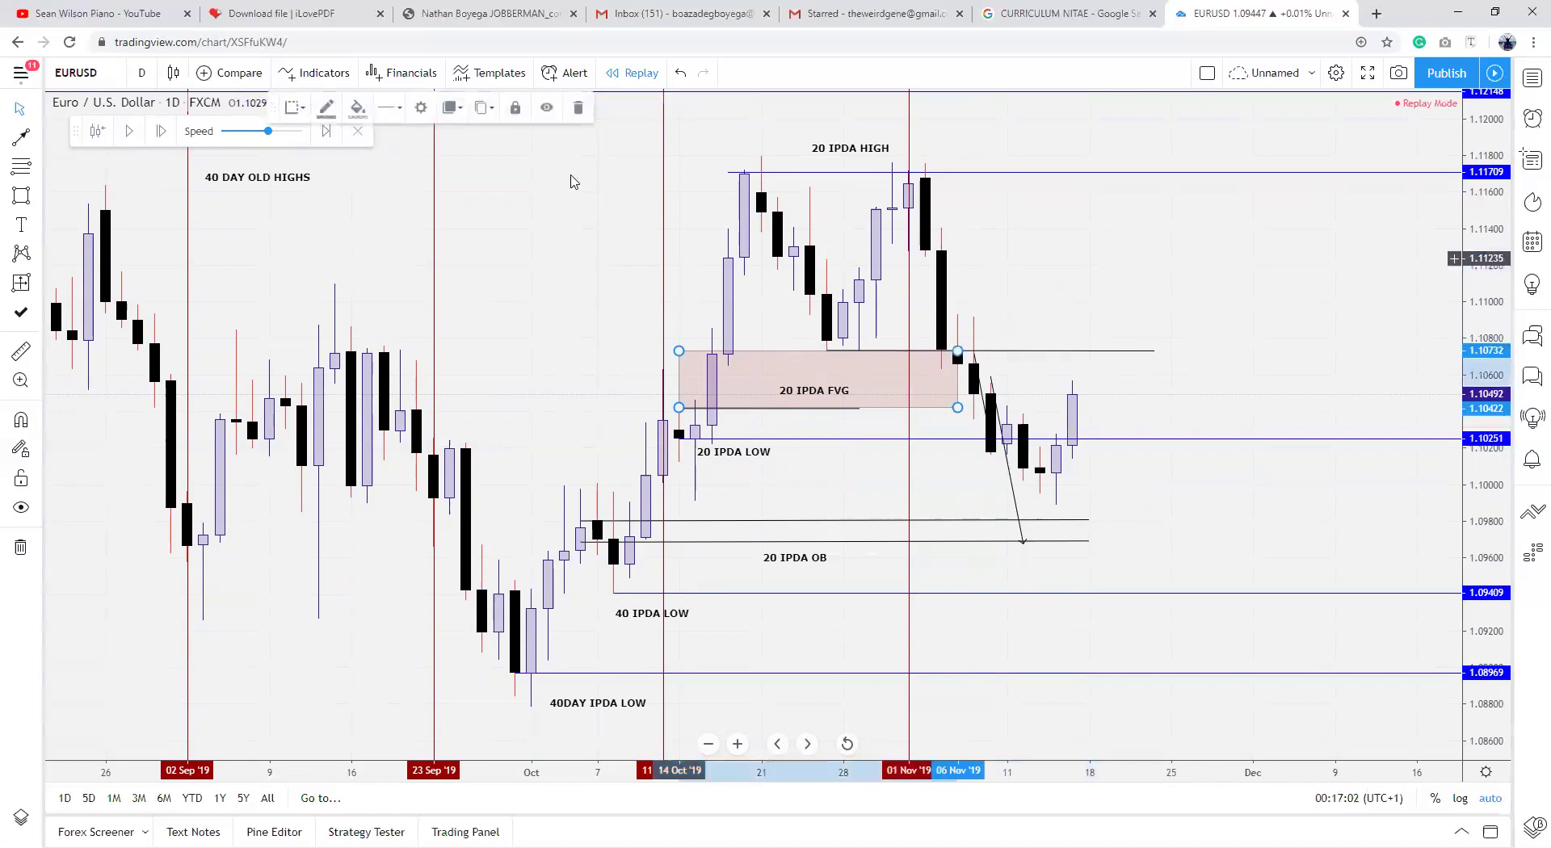
left_click(582, 110)
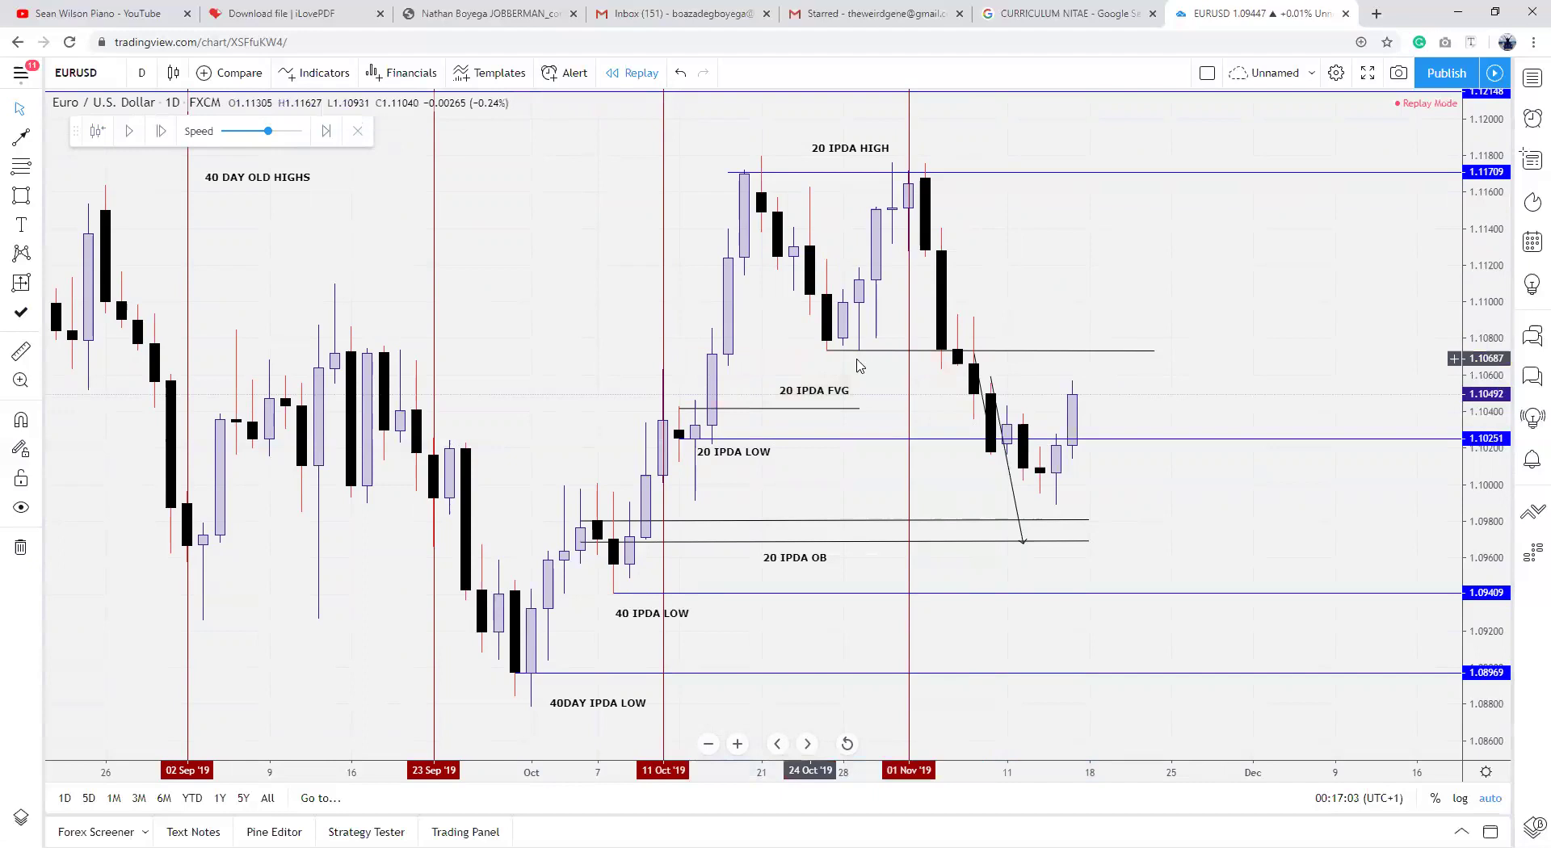
left_click(816, 391)
key("Delete")
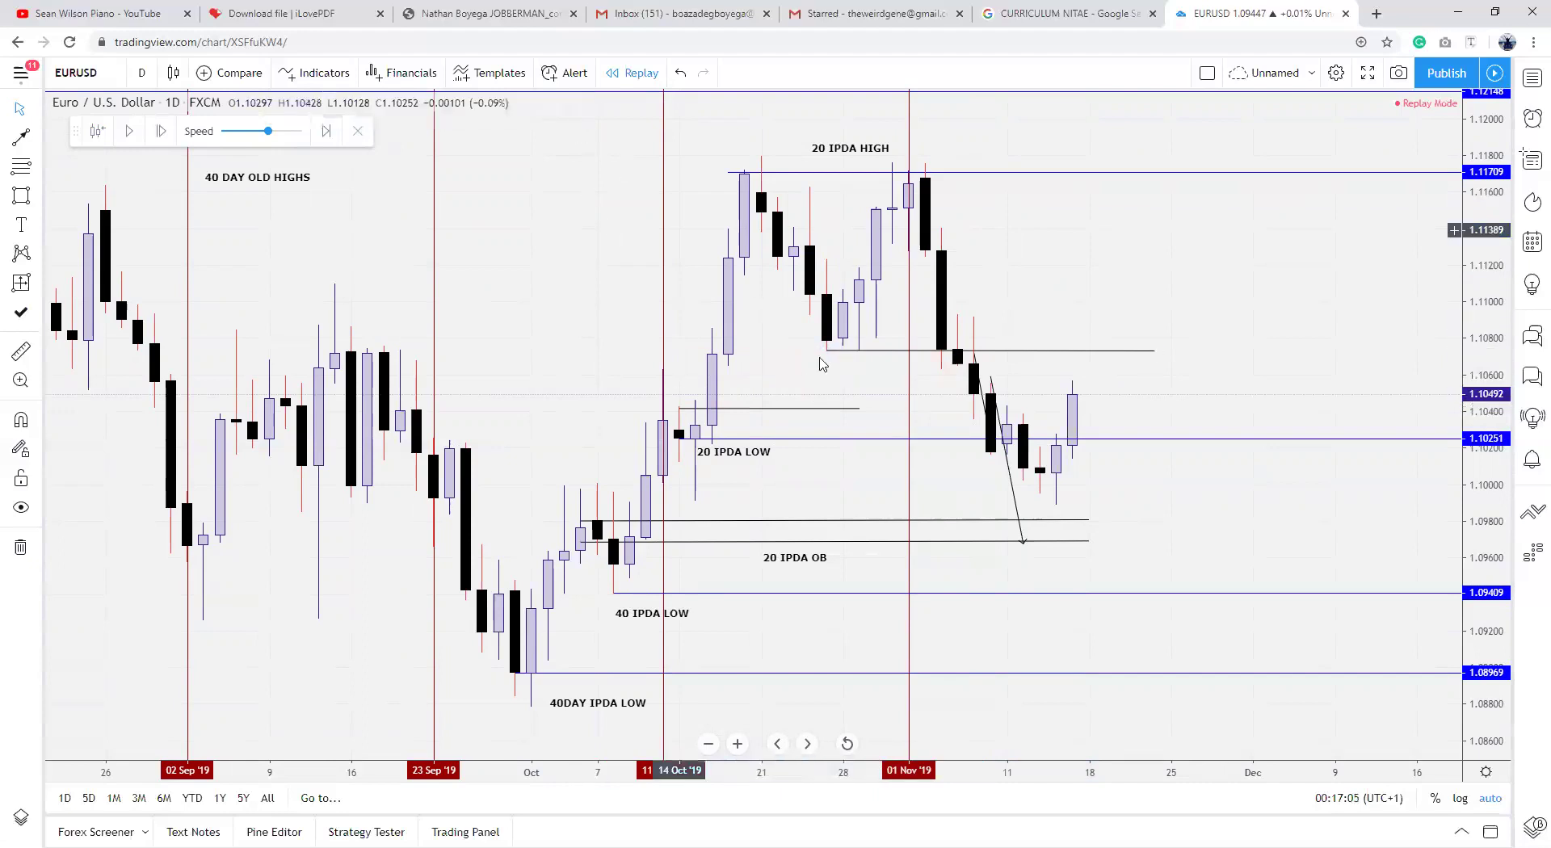
left_click(824, 416)
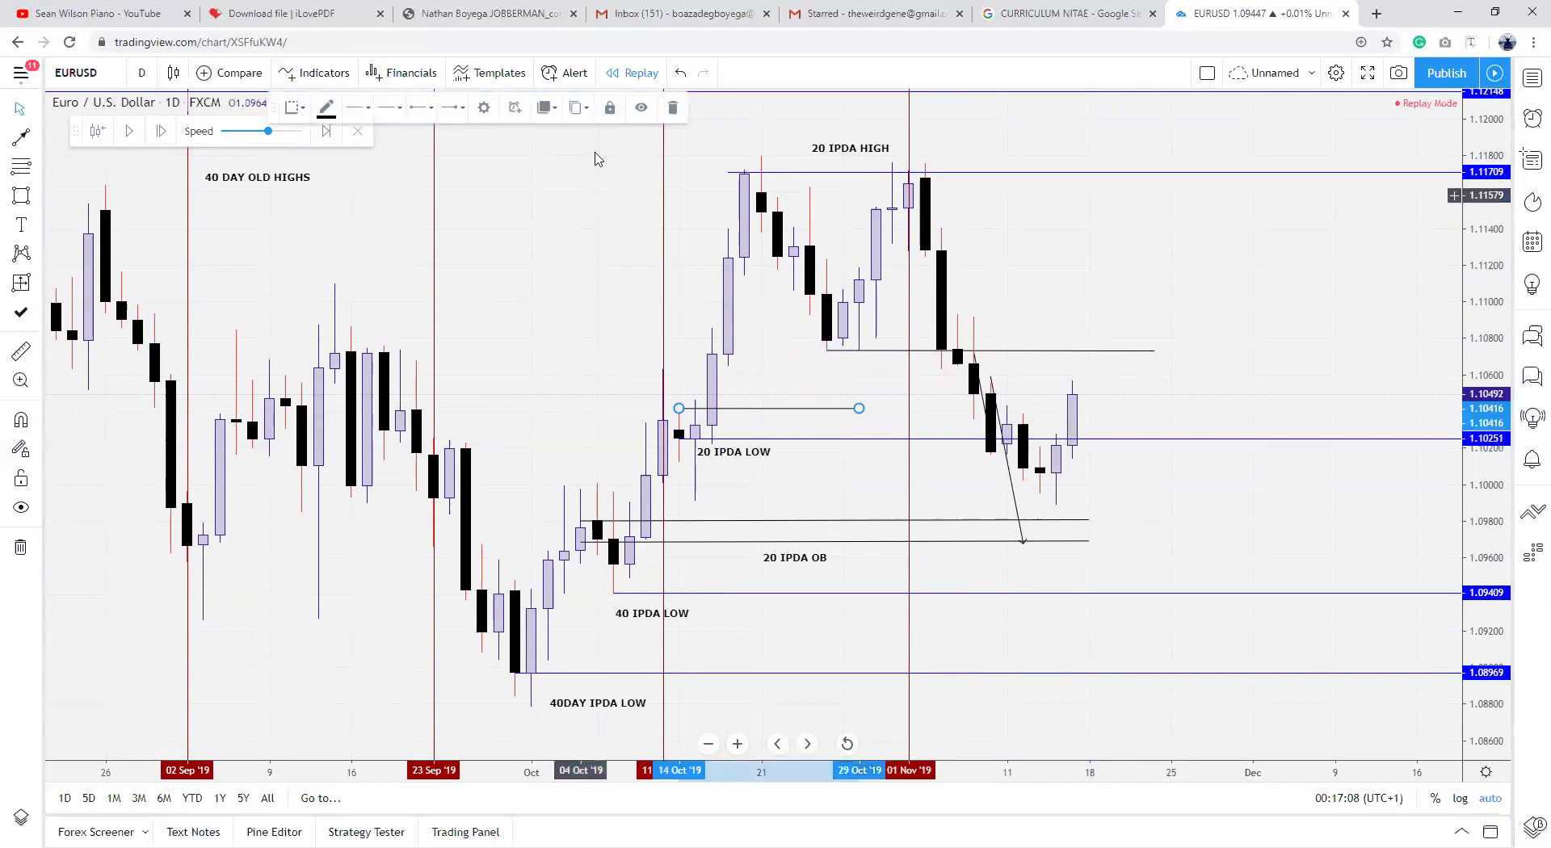
left_click(651, 110)
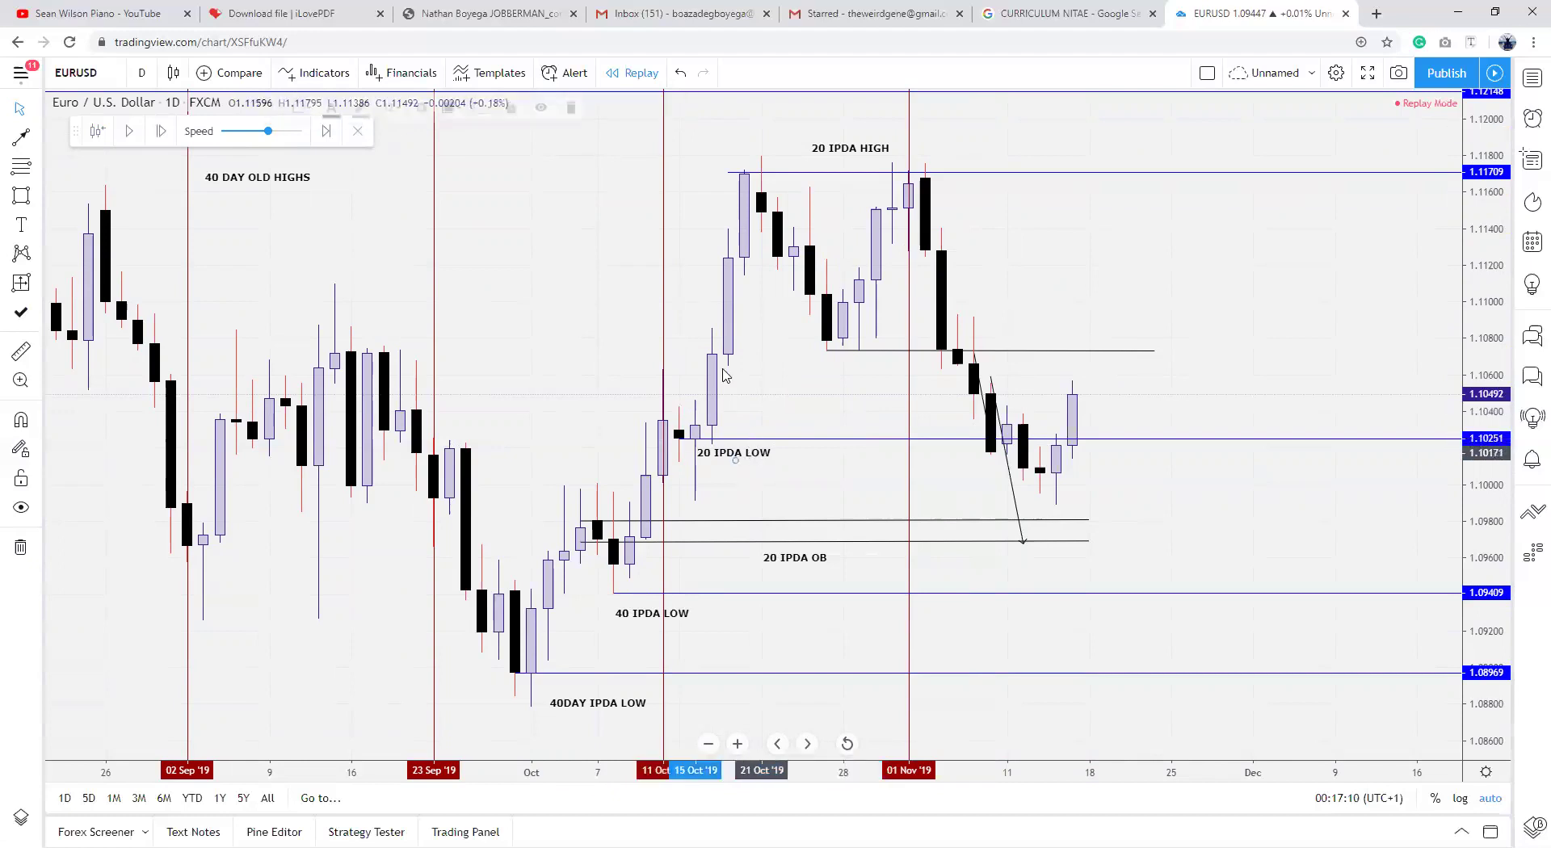
Step: Delete the 20 IPDA LOW label and its horizontal ray at 1.10251
left_click(755, 455)
left_click(584, 120)
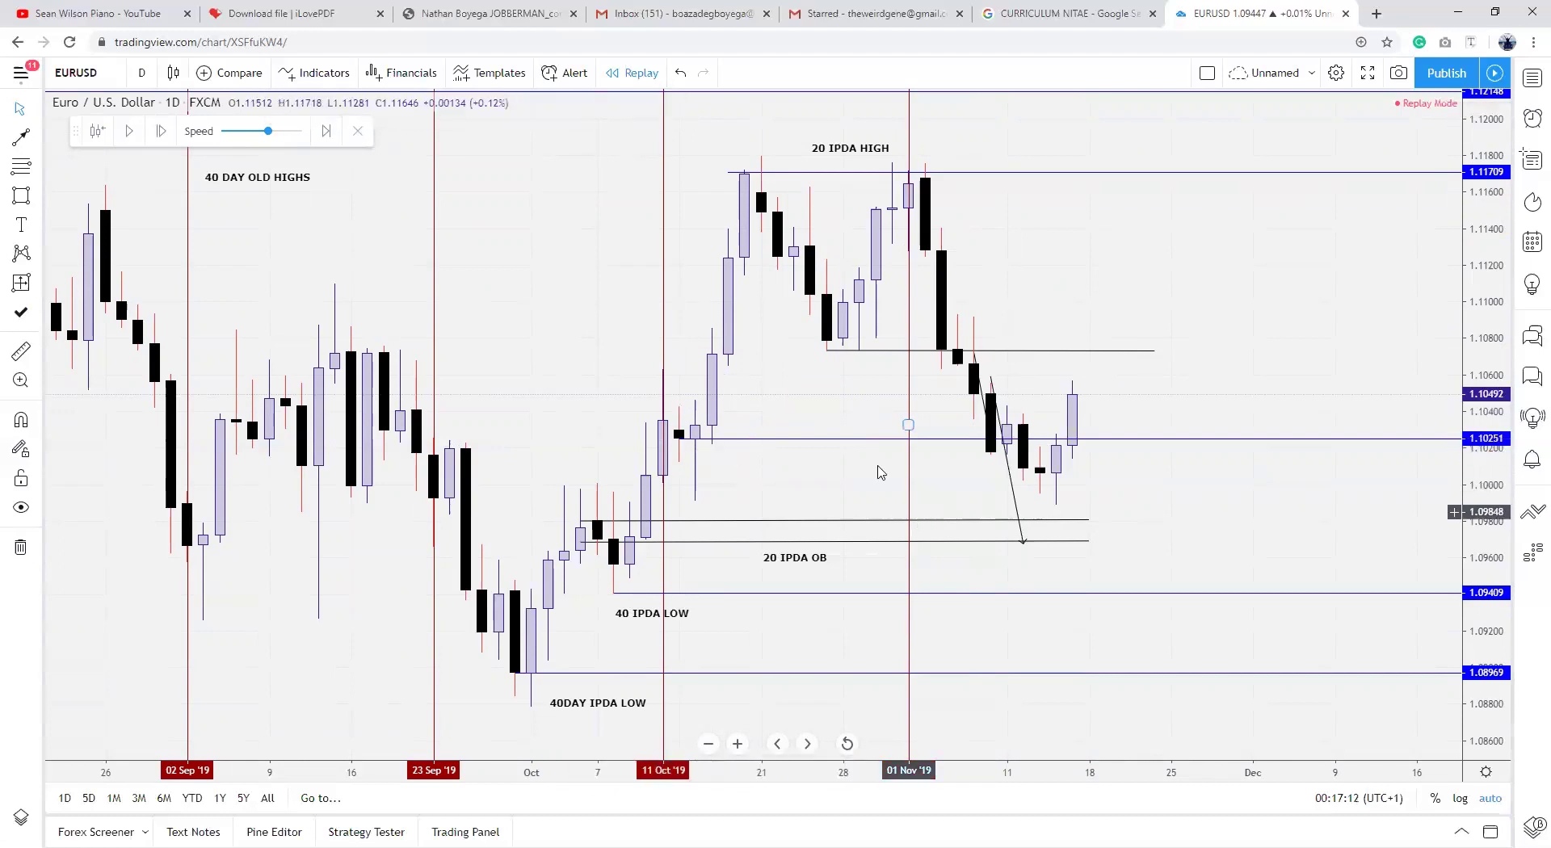
left_click(847, 439)
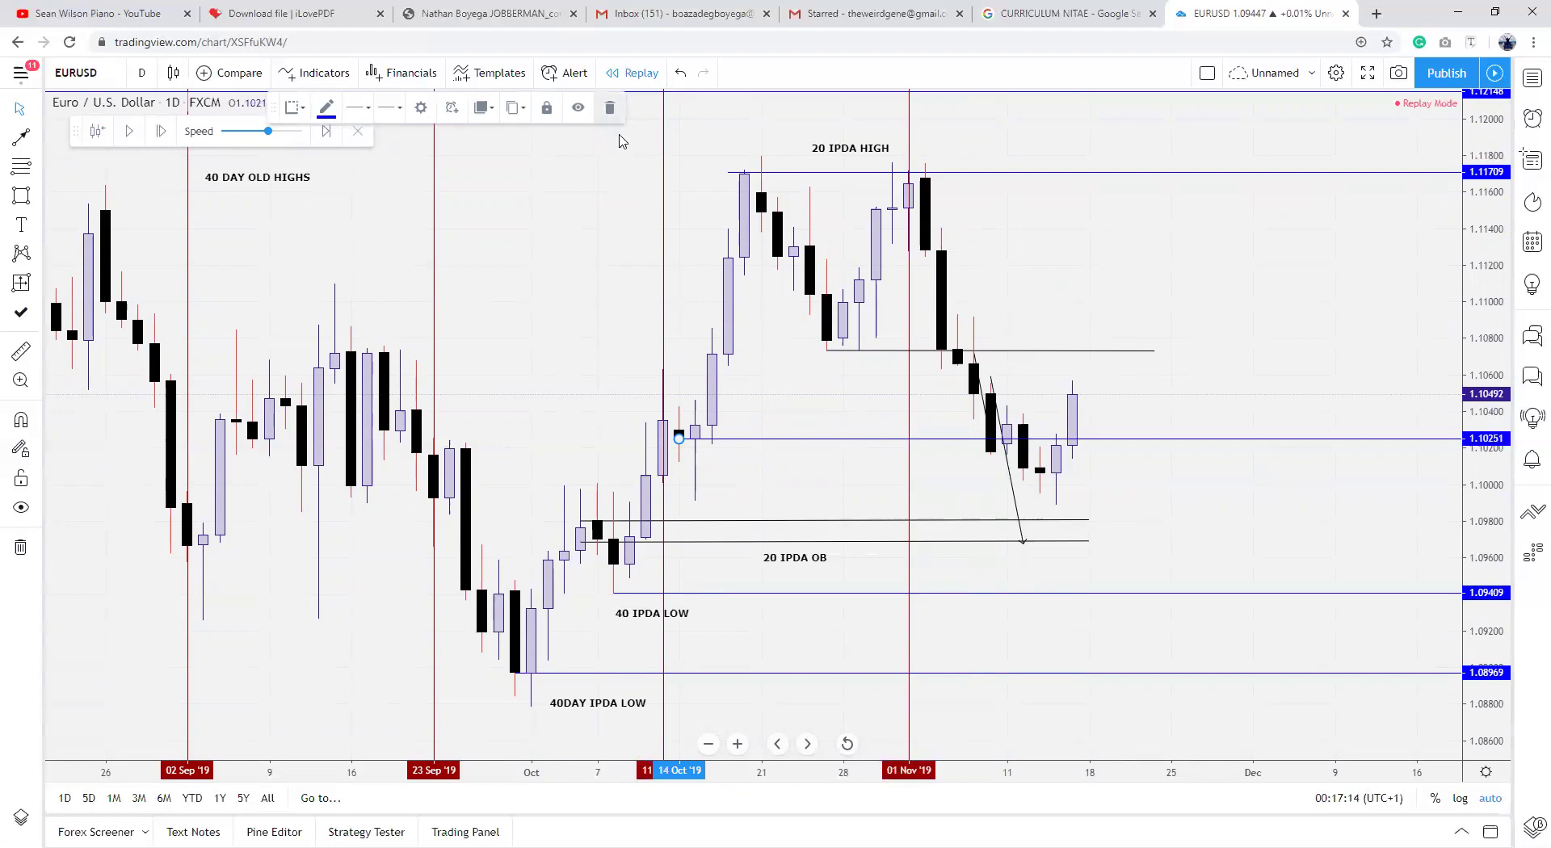
key("Delete")
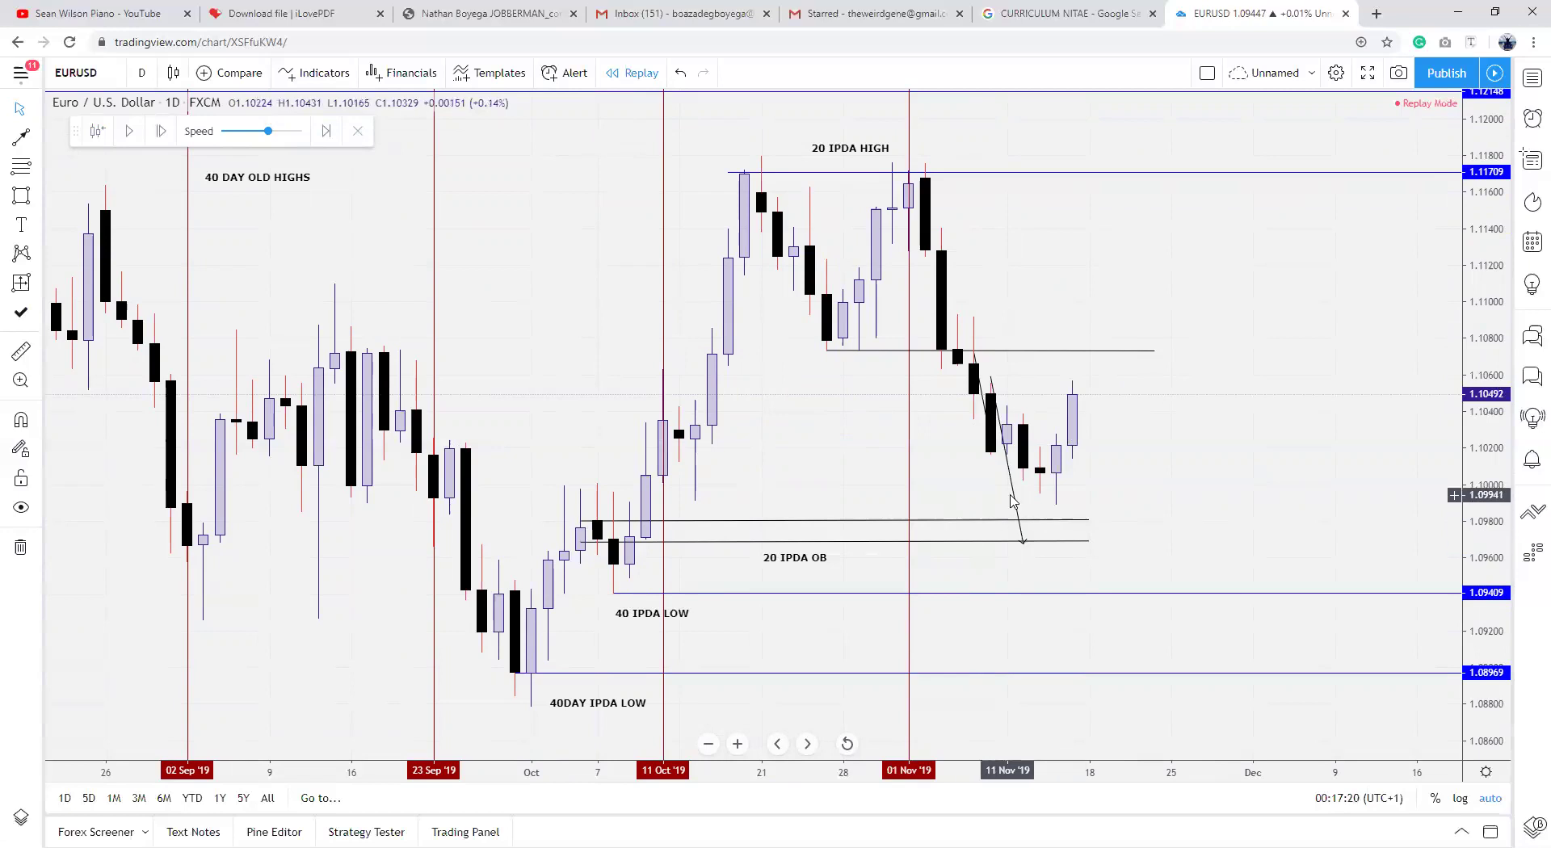
Step: Move the longer falling arrow so it runs from 15 Nov '19 to about 1.0980 at the upper 20 IPDA OB line
left_click_drag(1015, 503, 1095, 472)
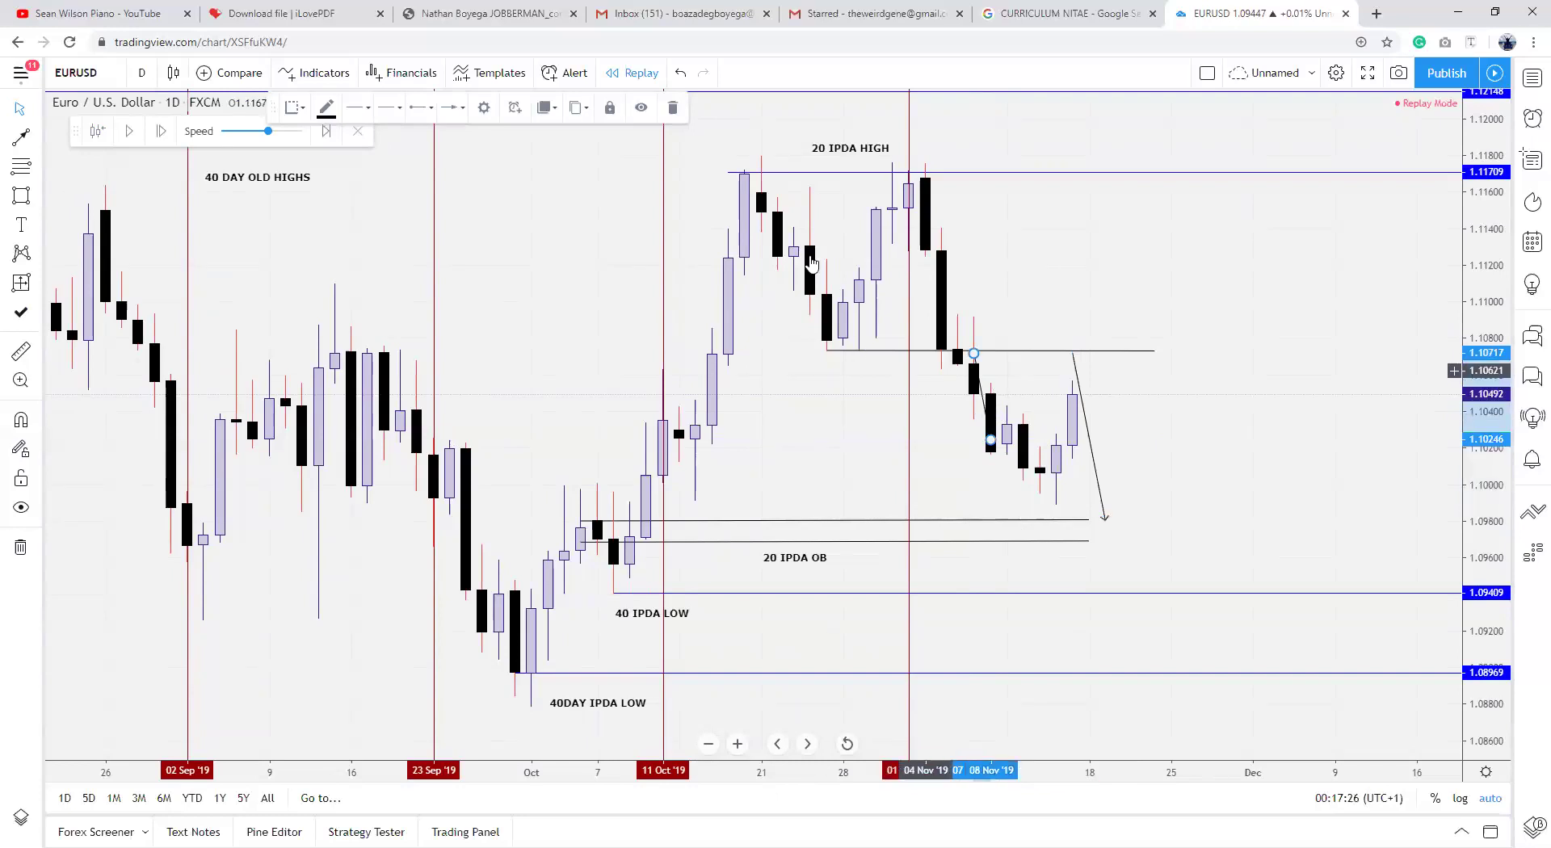
Step: Delete the short falling arrow at 8 Nov '19 and draw a horizontal arrow line from 25 Oct to 28 Nov '19 at about 1.1090
left_click(711, 242)
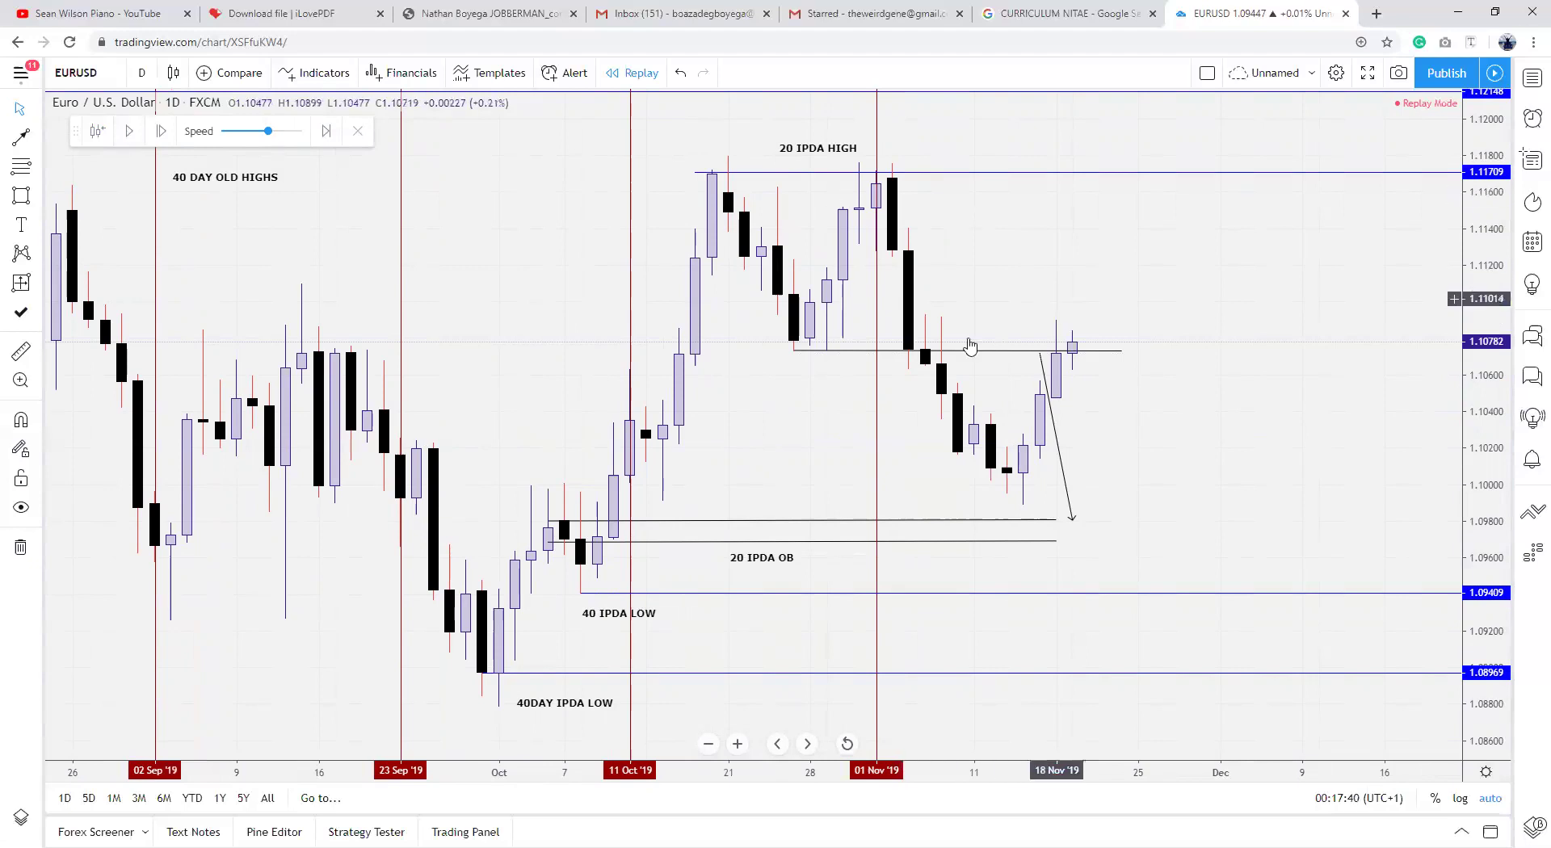
key("alt+t")
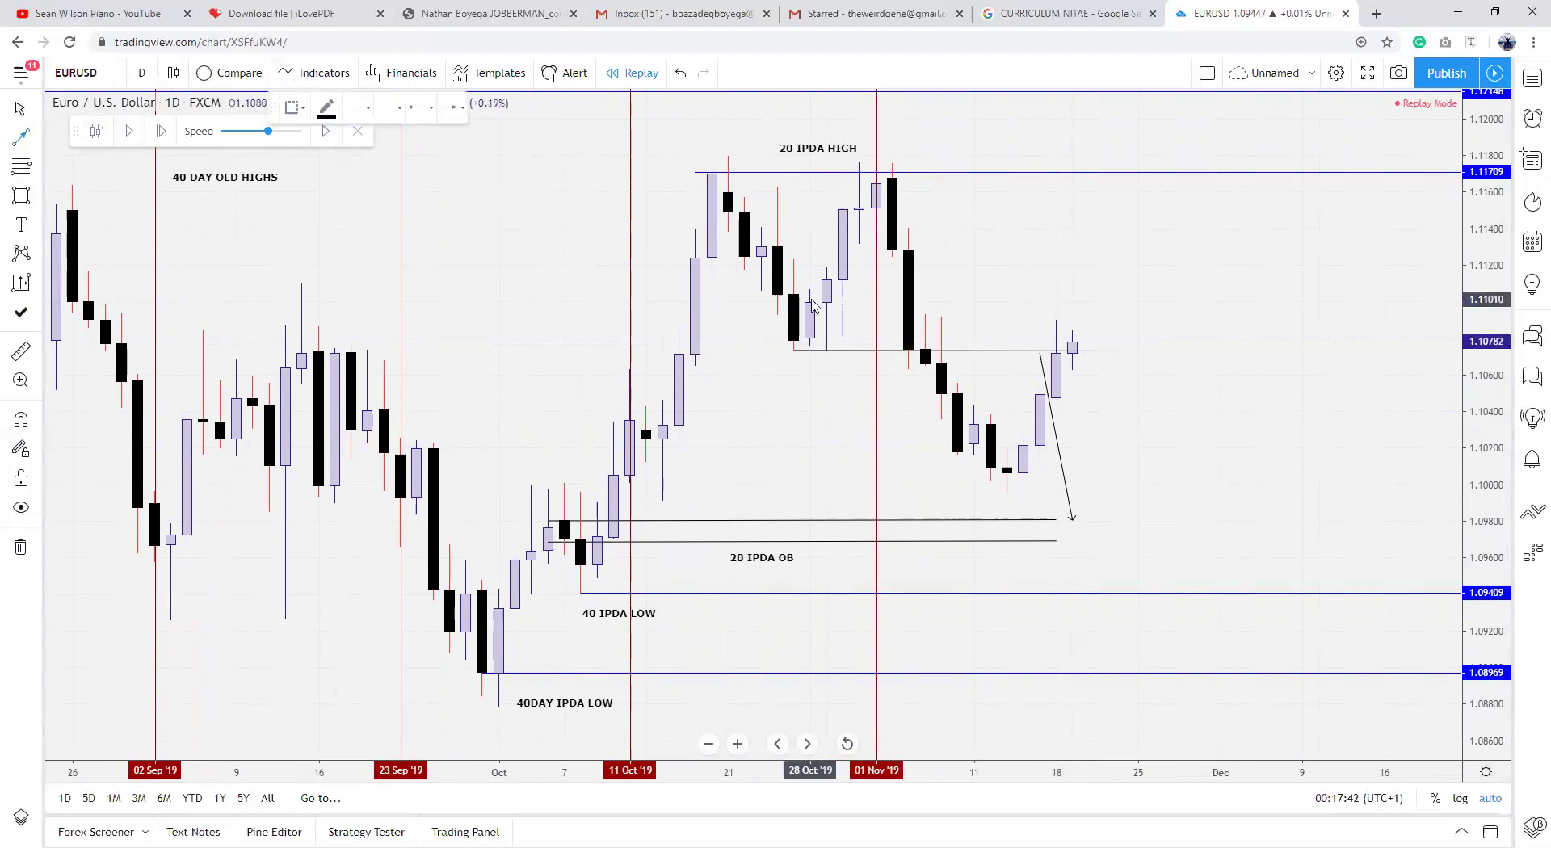
left_click(794, 315)
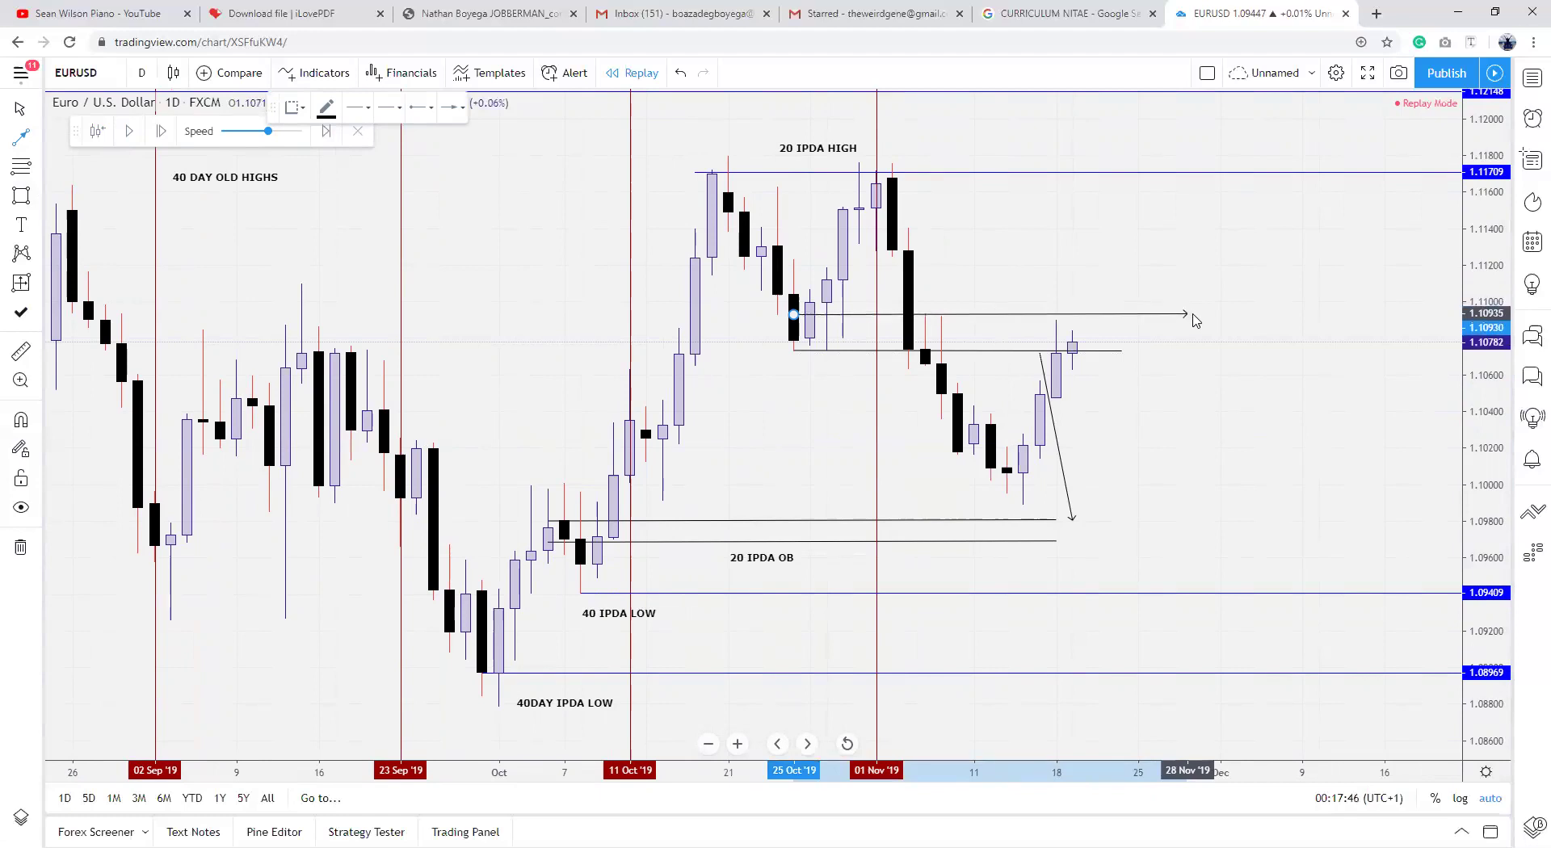
left_click(1187, 314)
left_click_drag(1007, 314, 1005, 322)
left_click(1009, 371)
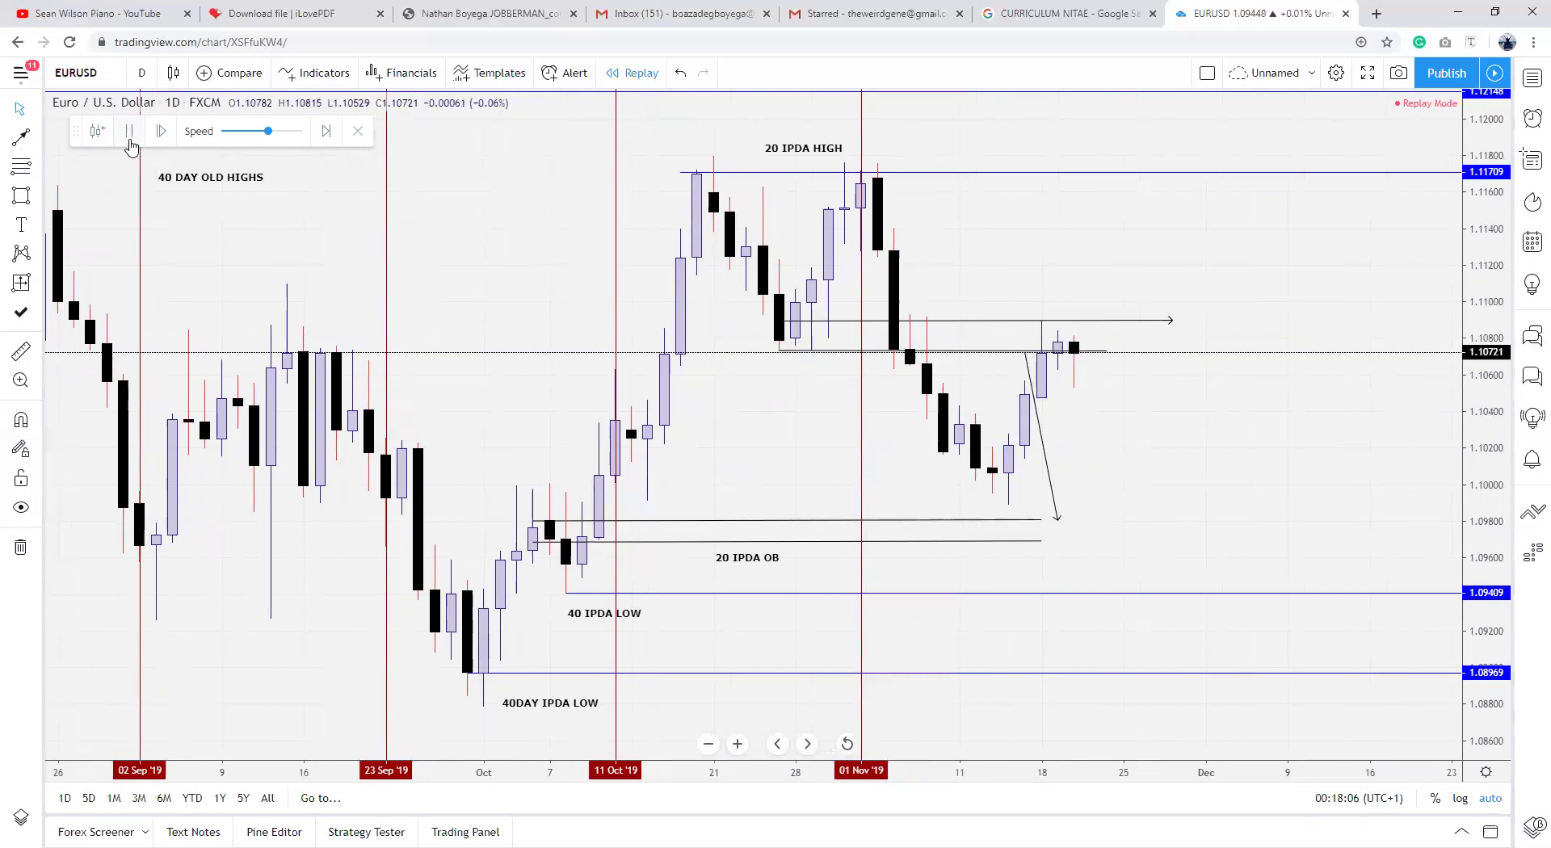
Step: Pause the replay at 21 Nov '19 and reposition the falling arrow from 22 Nov '19 at 1.10787 to 27 Nov '19 at 1.09703
left_click(129, 133)
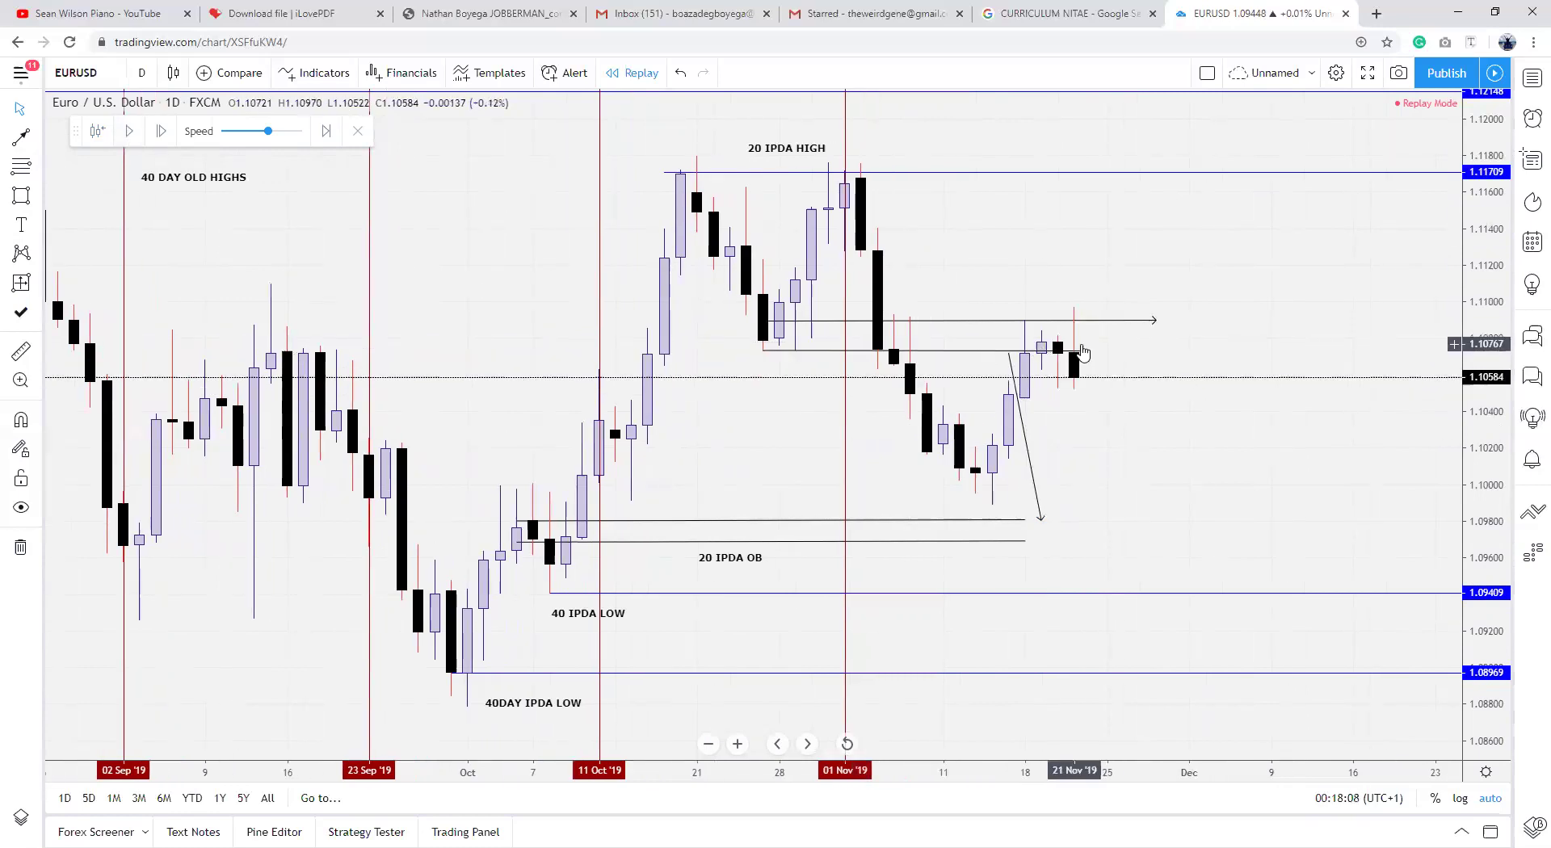
left_click_drag(1037, 497, 1120, 494)
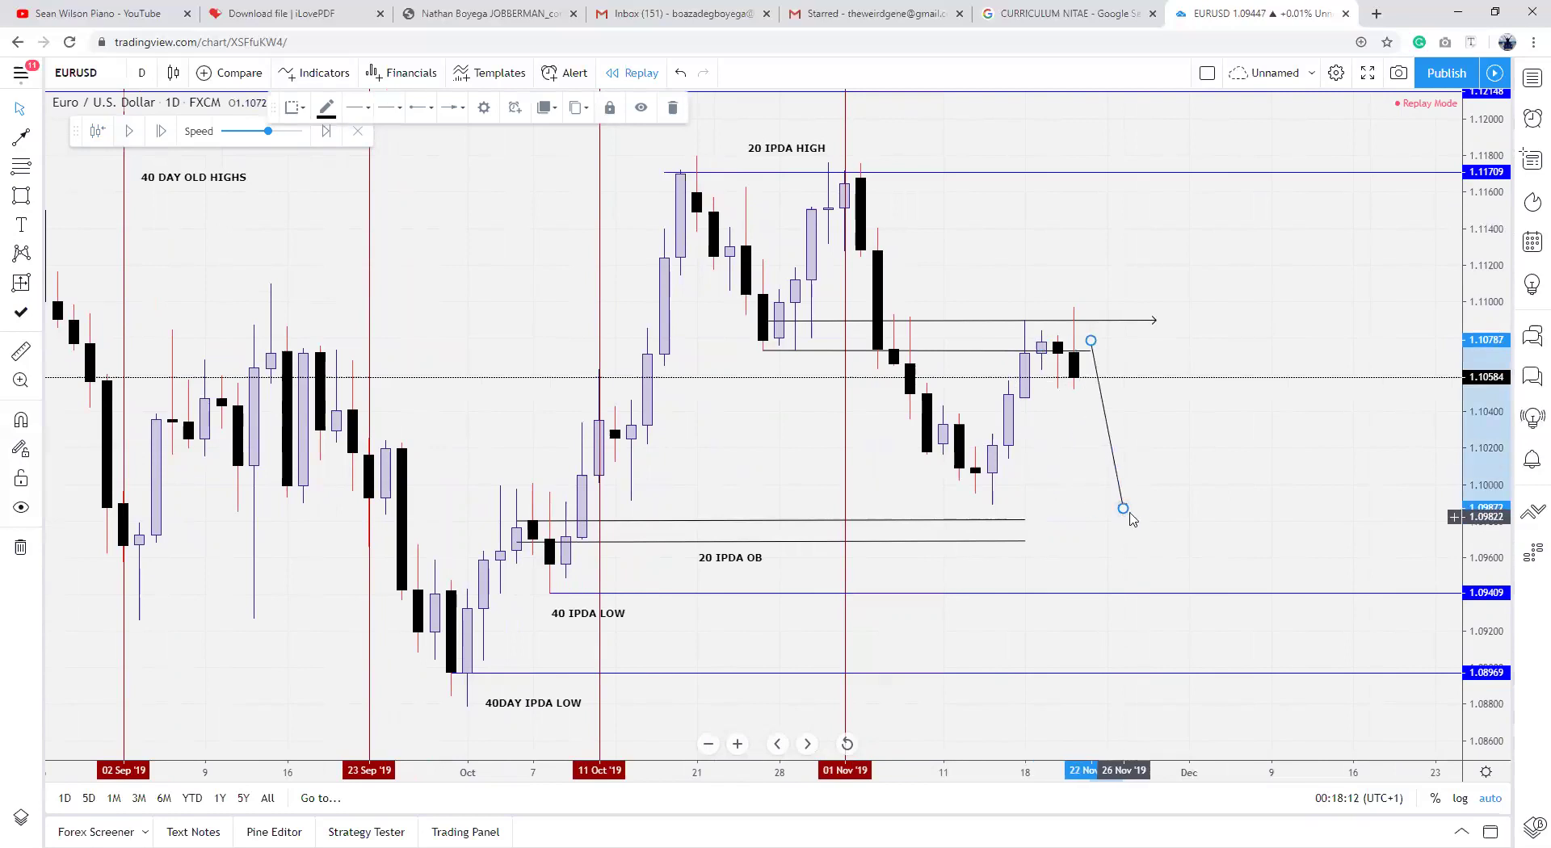
left_click_drag(1131, 530, 1140, 539)
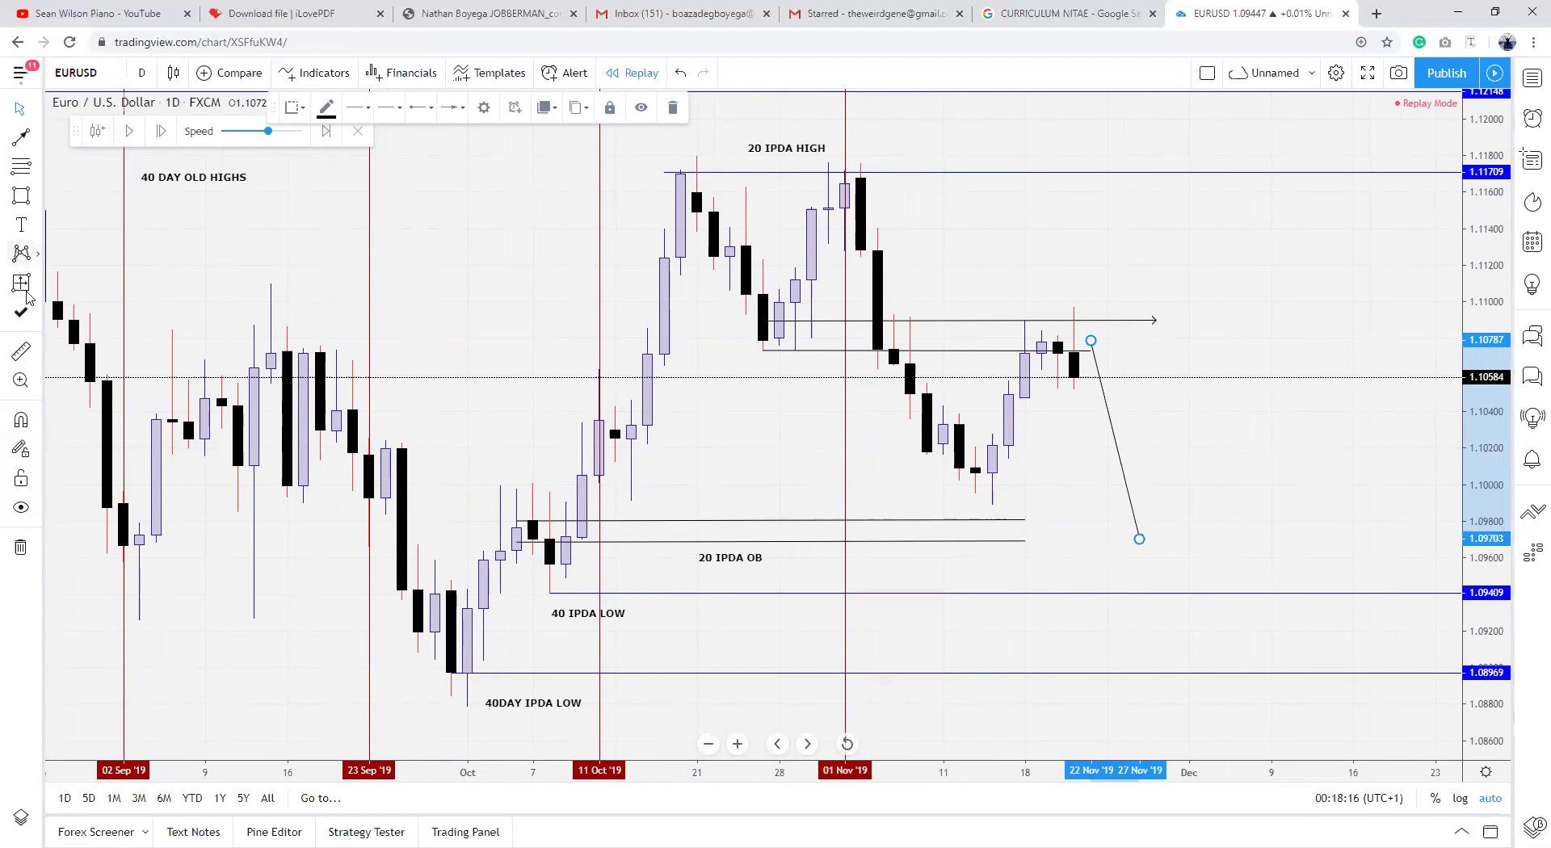
Step: Draw a rectangle over the 20 IPDA OB zone from 04 Oct to 10 Dec '19, between 1.09676 and 1.09800
left_click(21, 196)
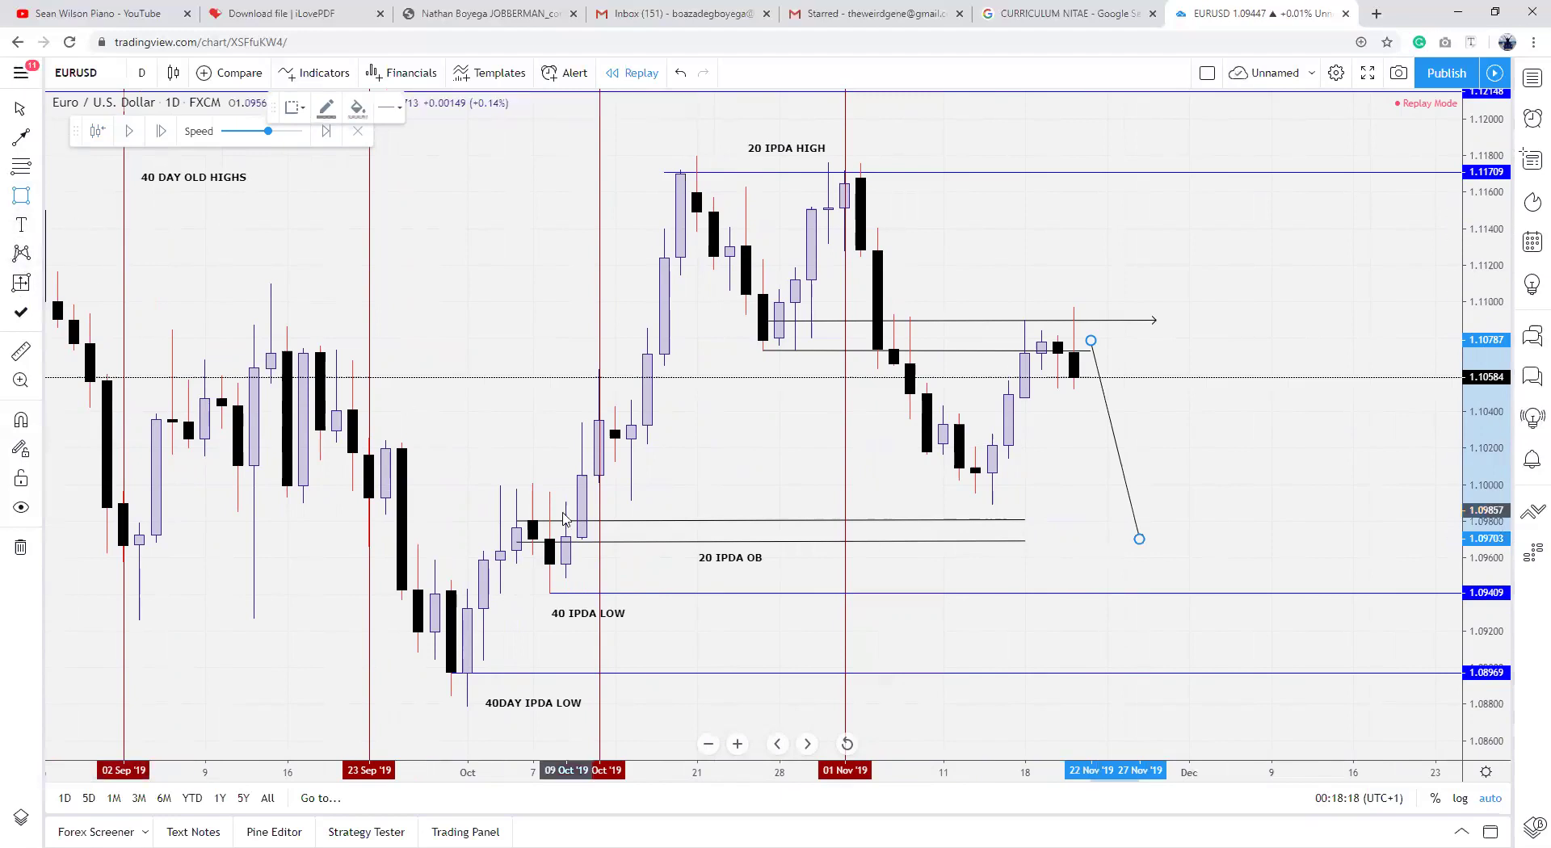
left_click(516, 544)
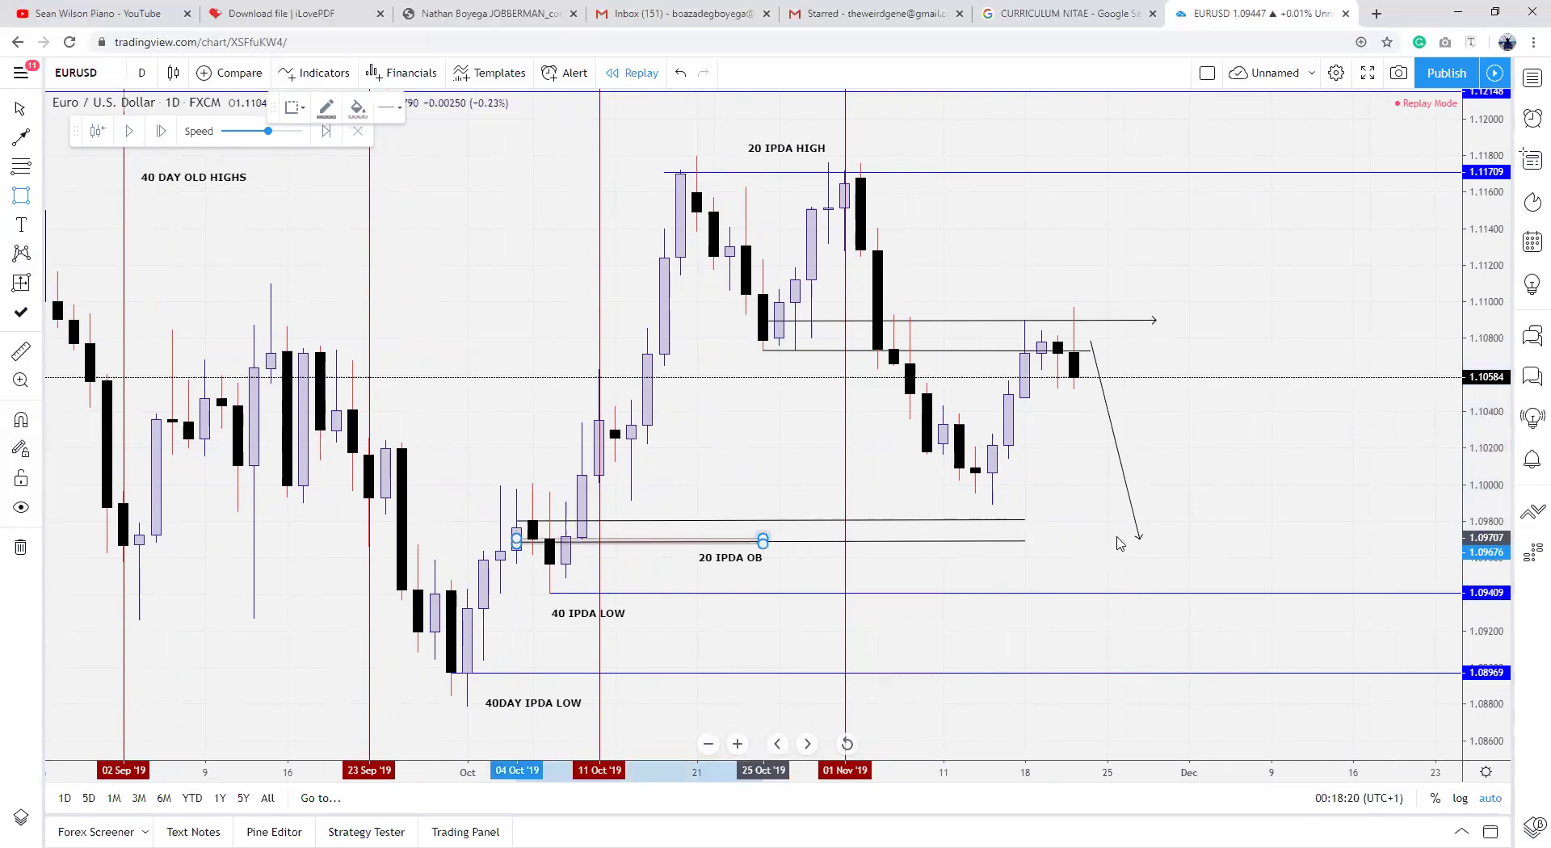
left_click(1254, 517)
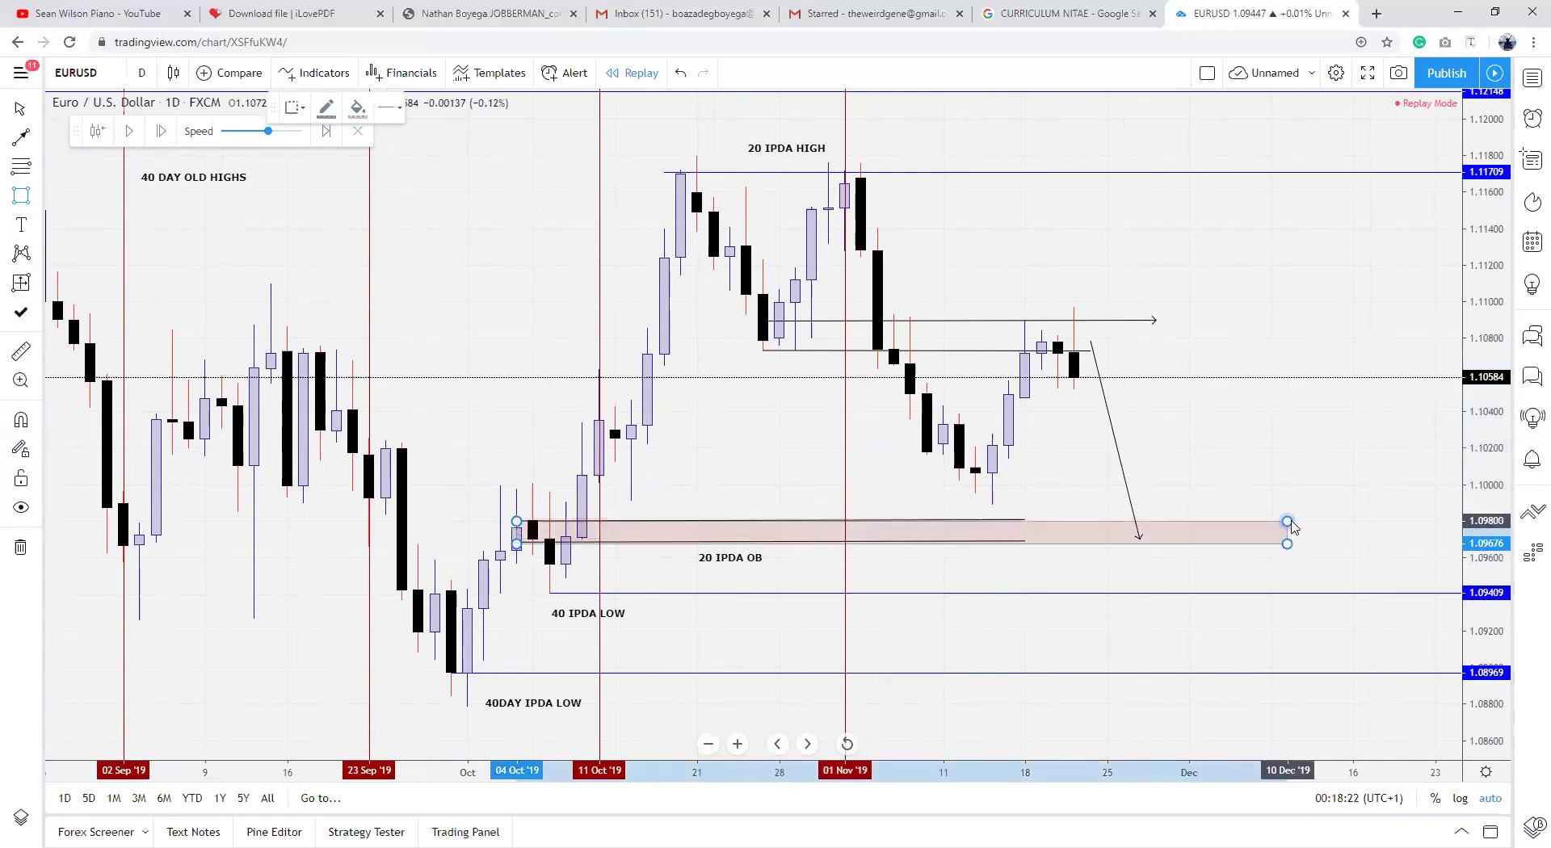
left_click(1287, 522)
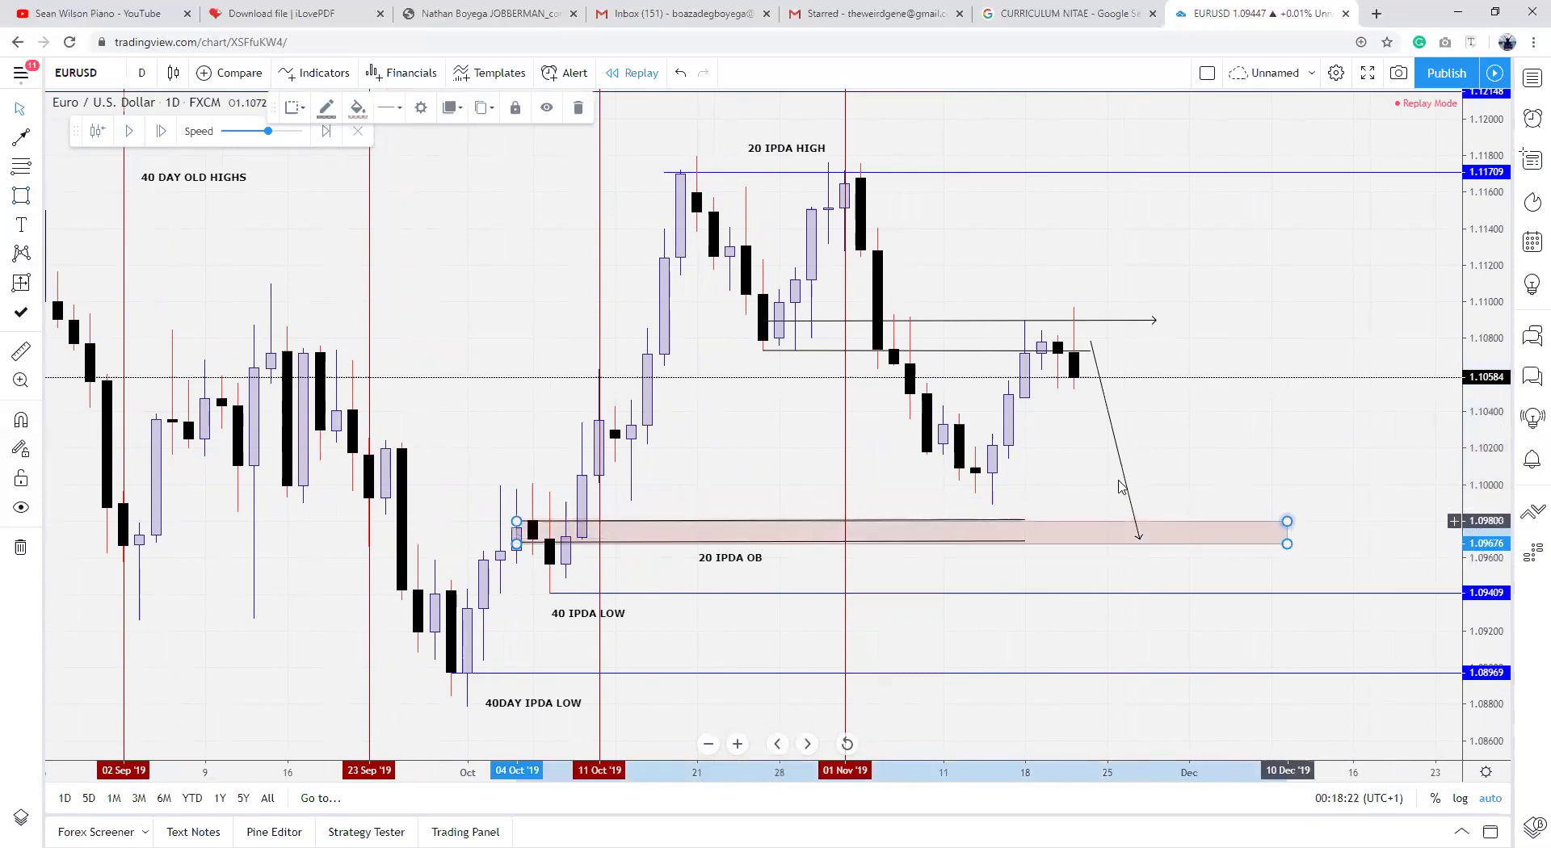
Step: Advance the replay to 29 Nov '19 and delete the falling arrow that points into the order block rectangle
left_click(122, 133)
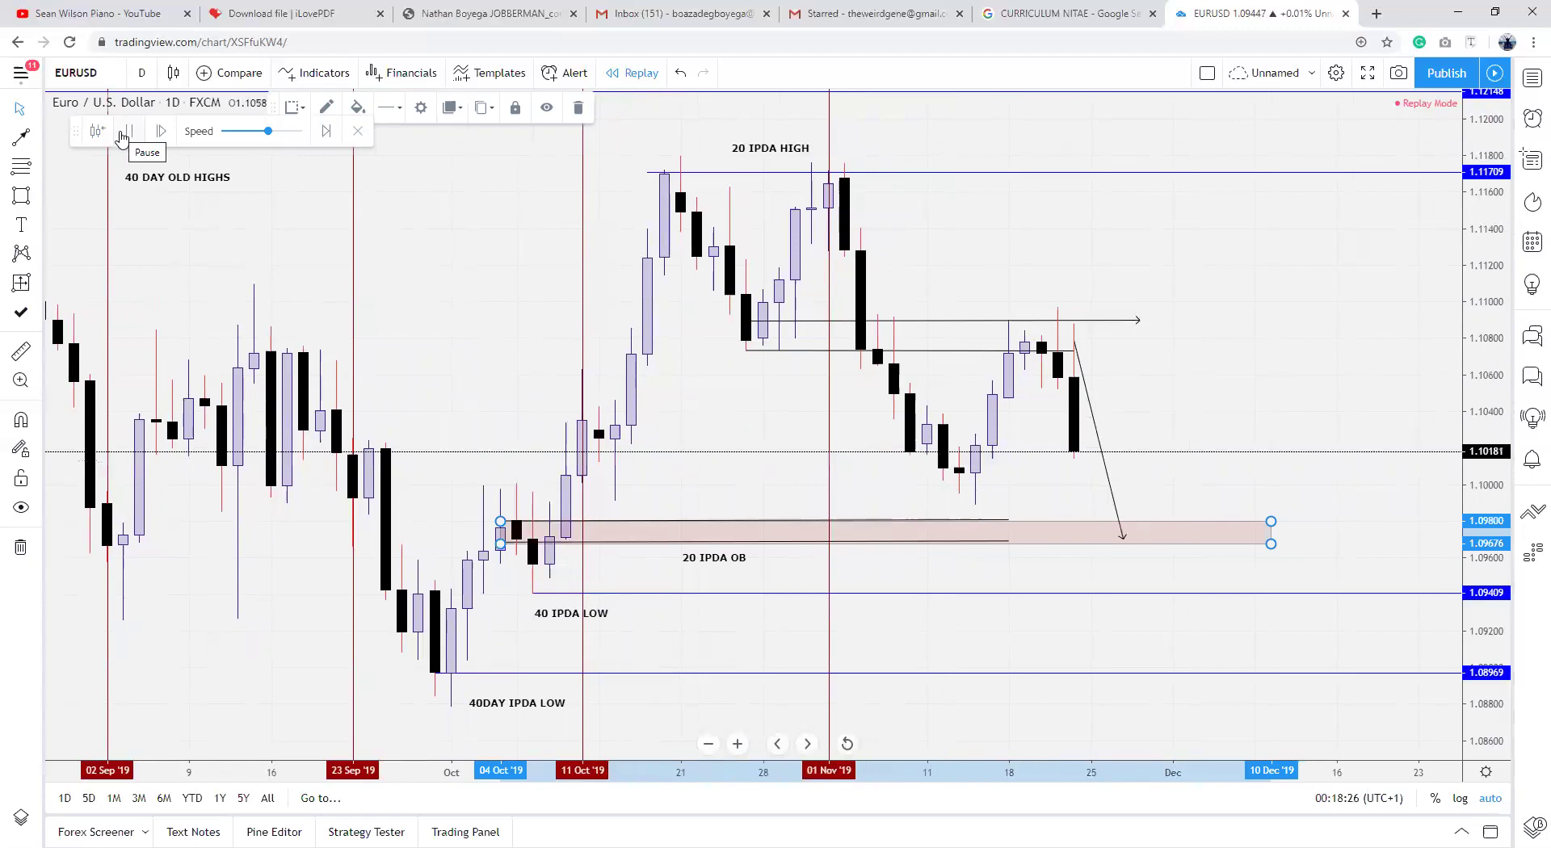
left_click(122, 135)
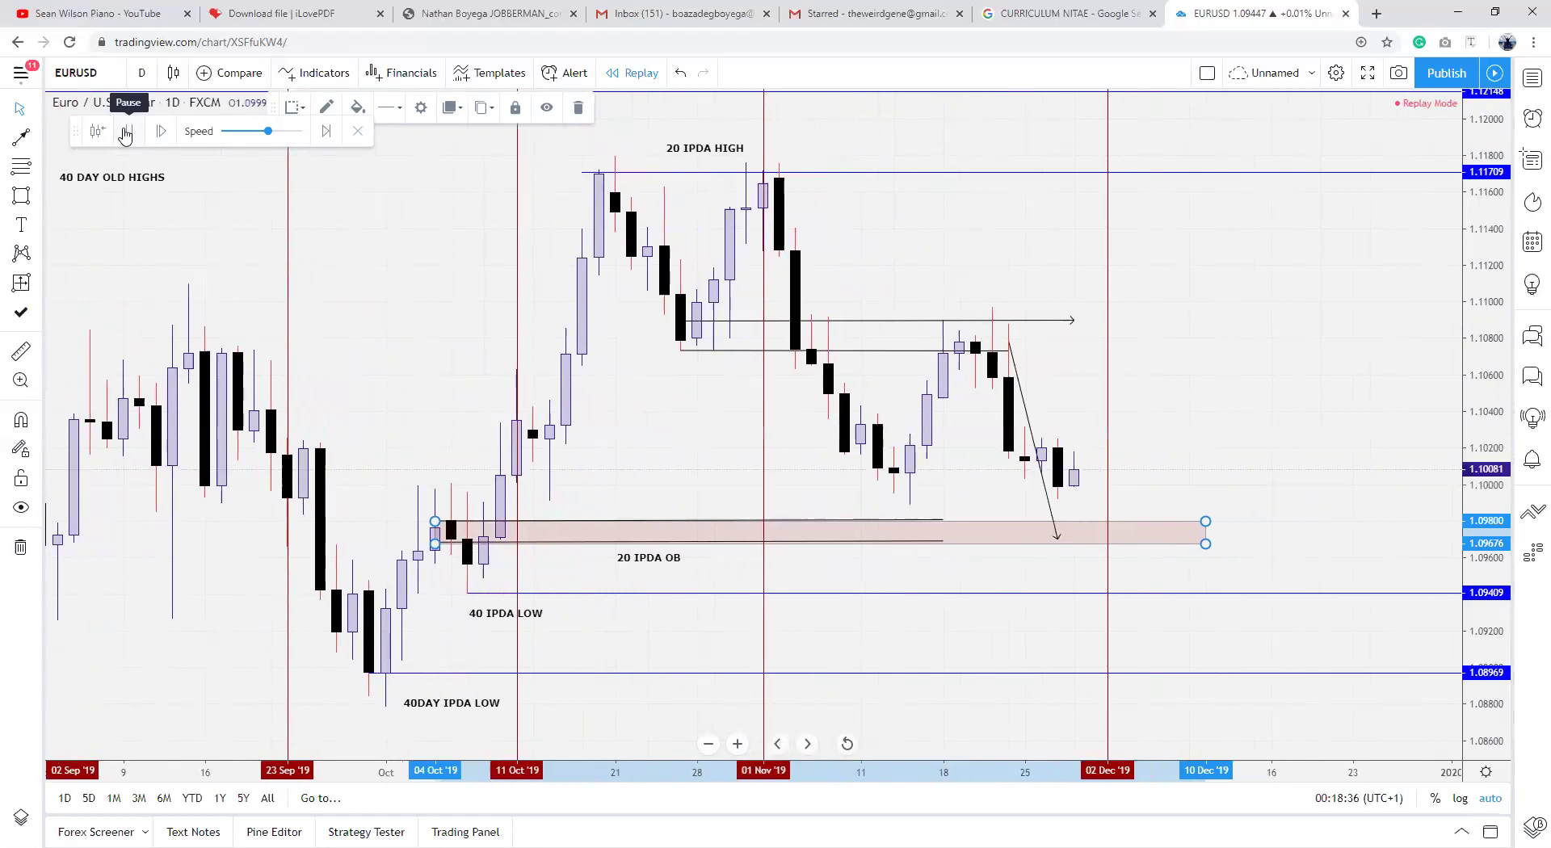
left_click(125, 134)
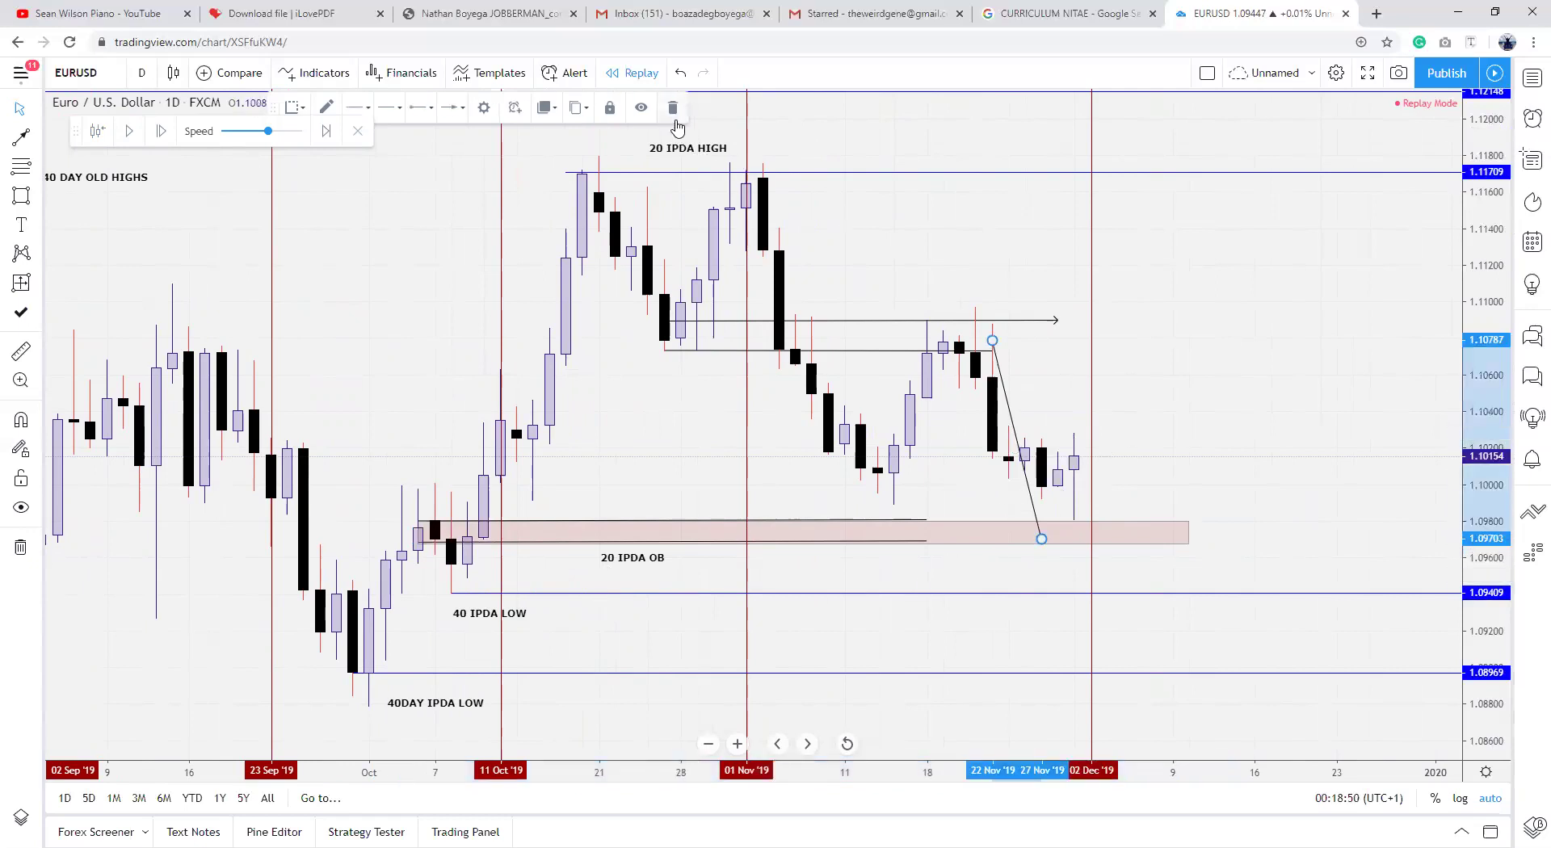
key("Delete")
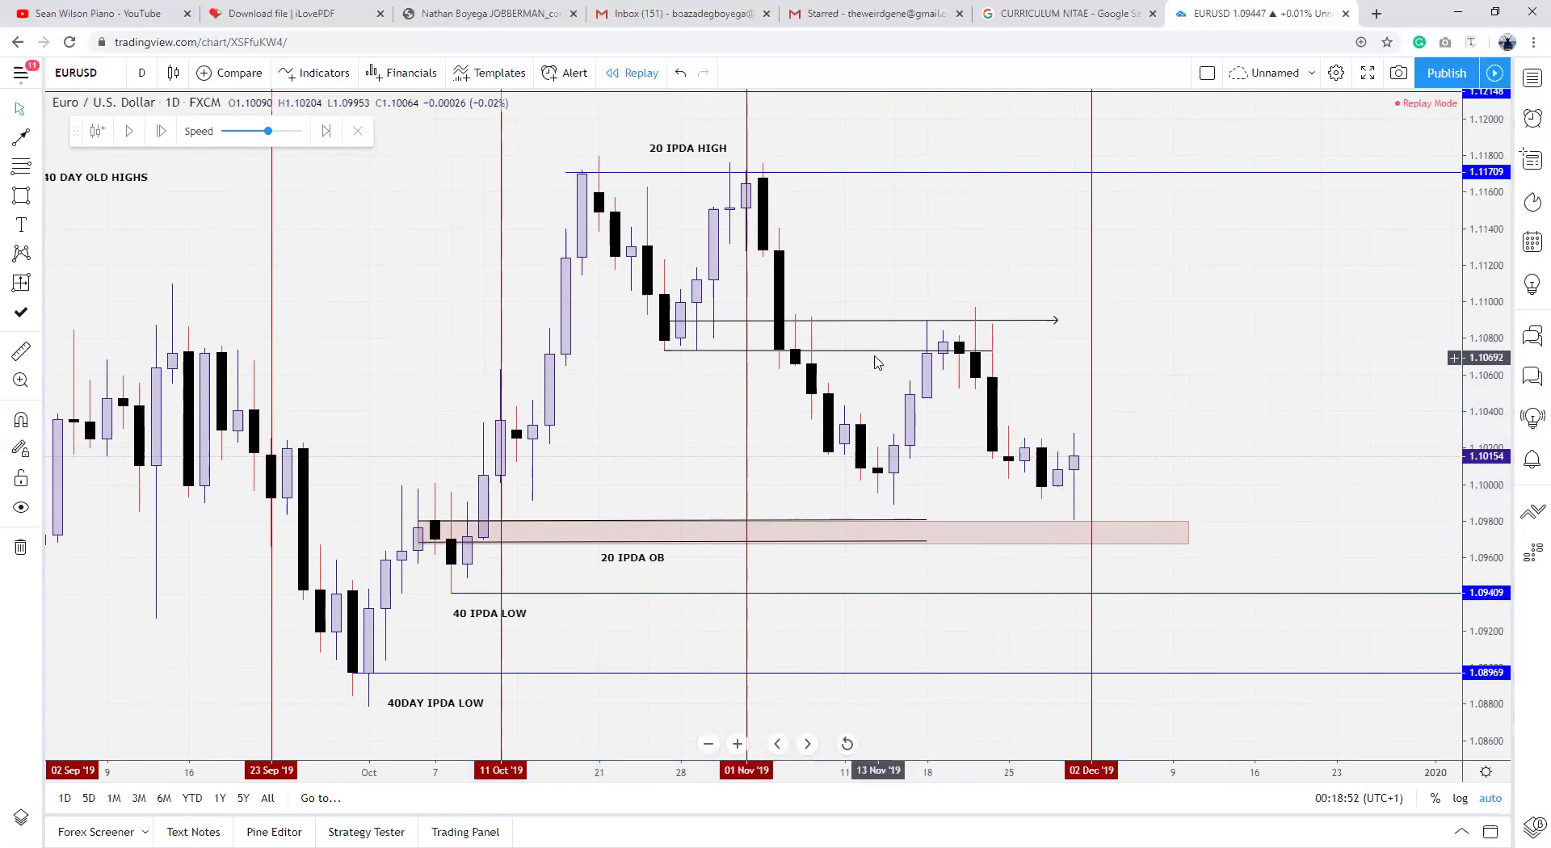
Step: Move the lower horizontal line to about 1.10473, from 15 Nov to 13 Dec '19, and the arrow line to about 1.10789, ending 17 Dec '19
mouse_move(873, 361)
left_mouse_down()
mouse_move(1099, 314)
mouse_move(1078, 323)
mouse_move(1101, 343)
left_mouse_up()
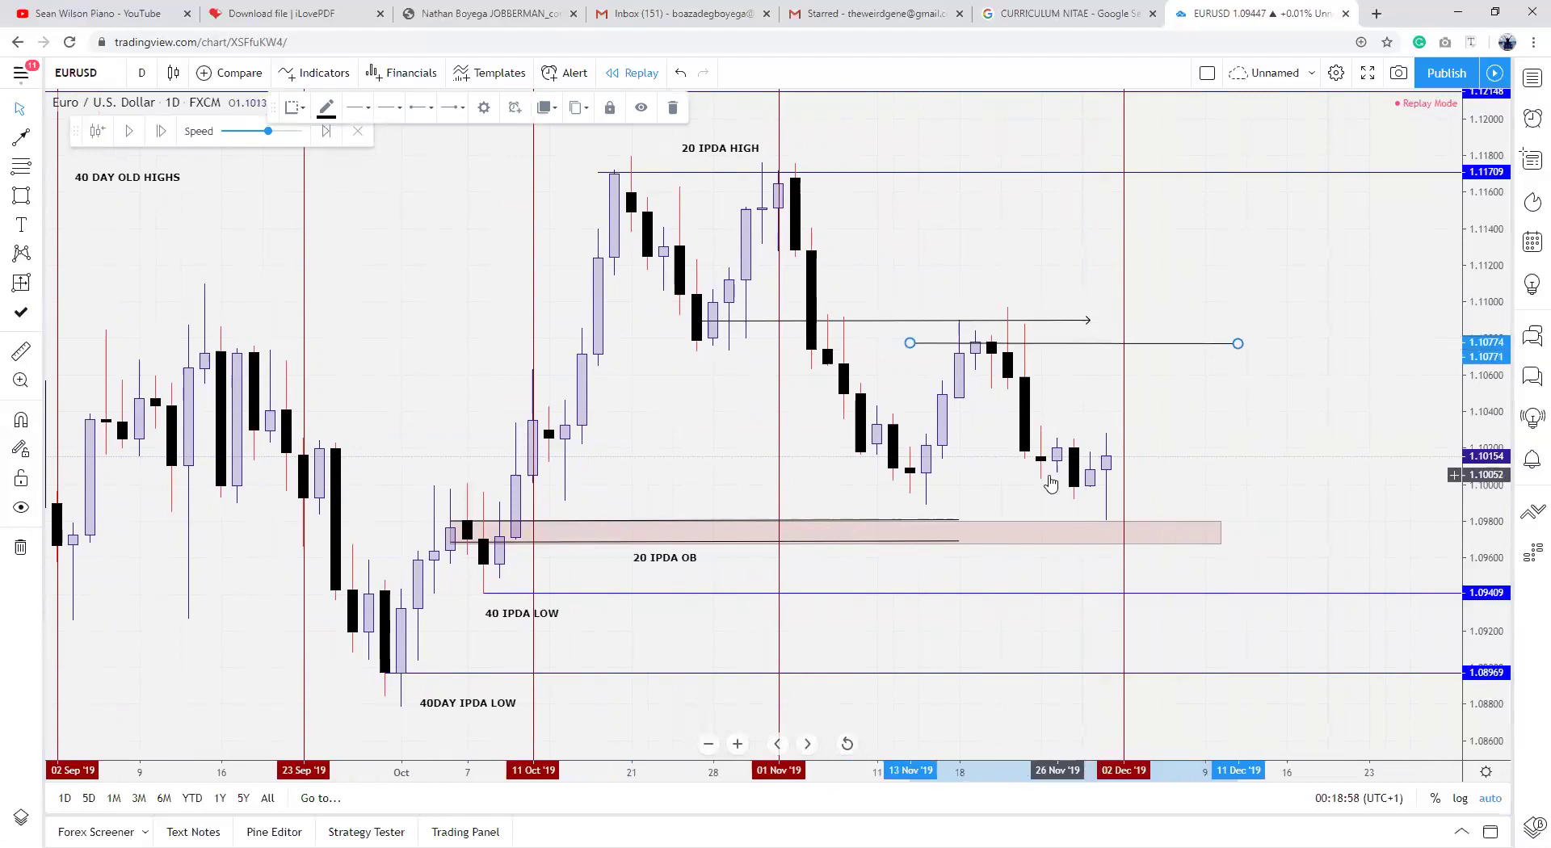
left_click_drag(976, 348, 980, 398)
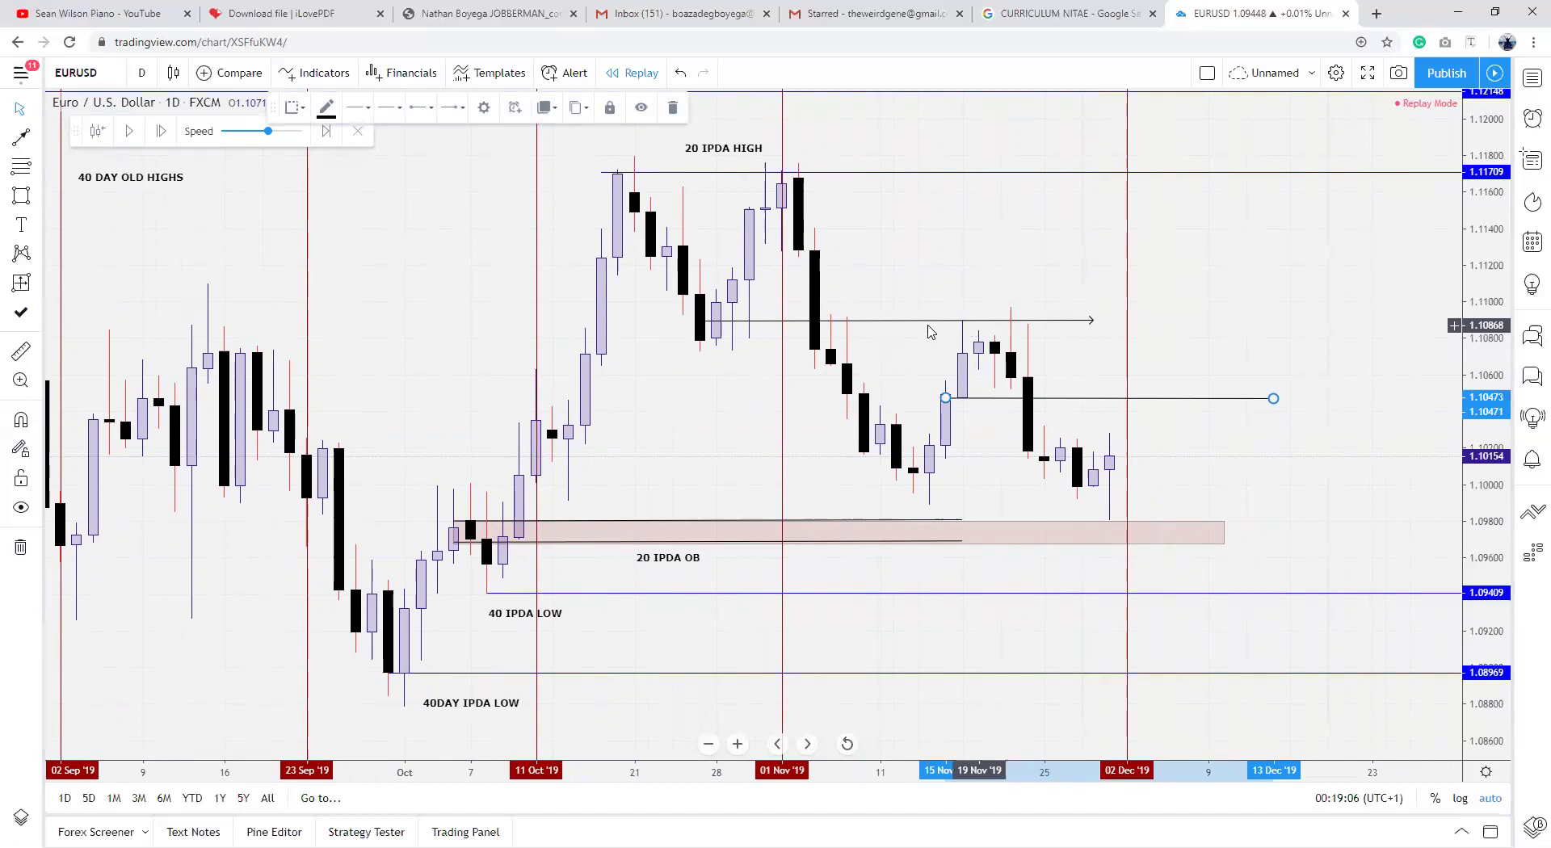
left_click_drag(930, 321, 1146, 341)
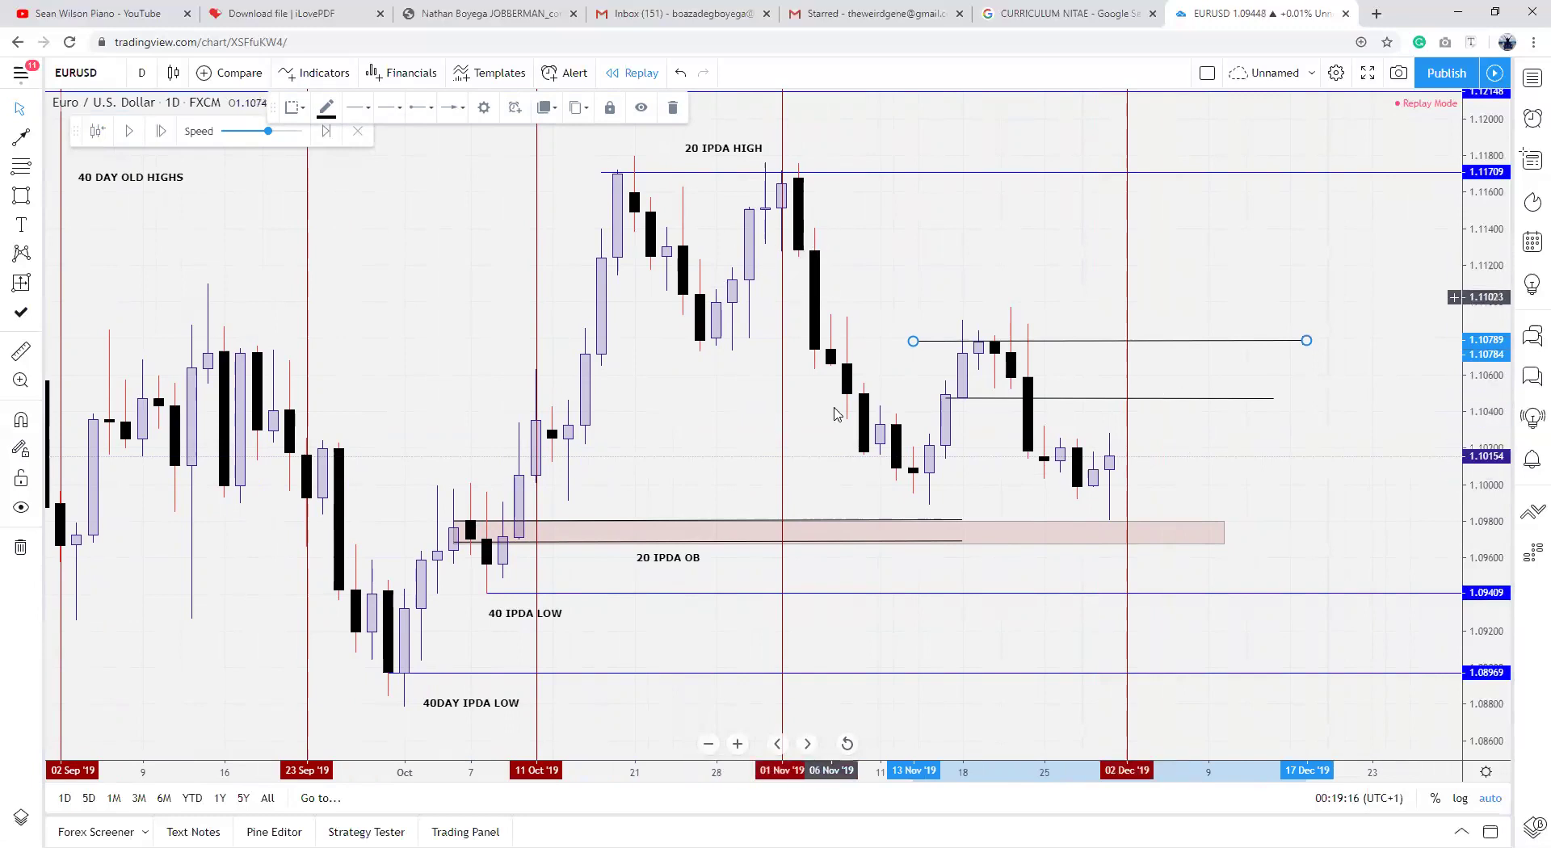
Step: Advance the replay to 02 Dec '19 and move the upper arrow line to 1.11252, spanning 01 Nov to 17 Dec '19
left_click(128, 137)
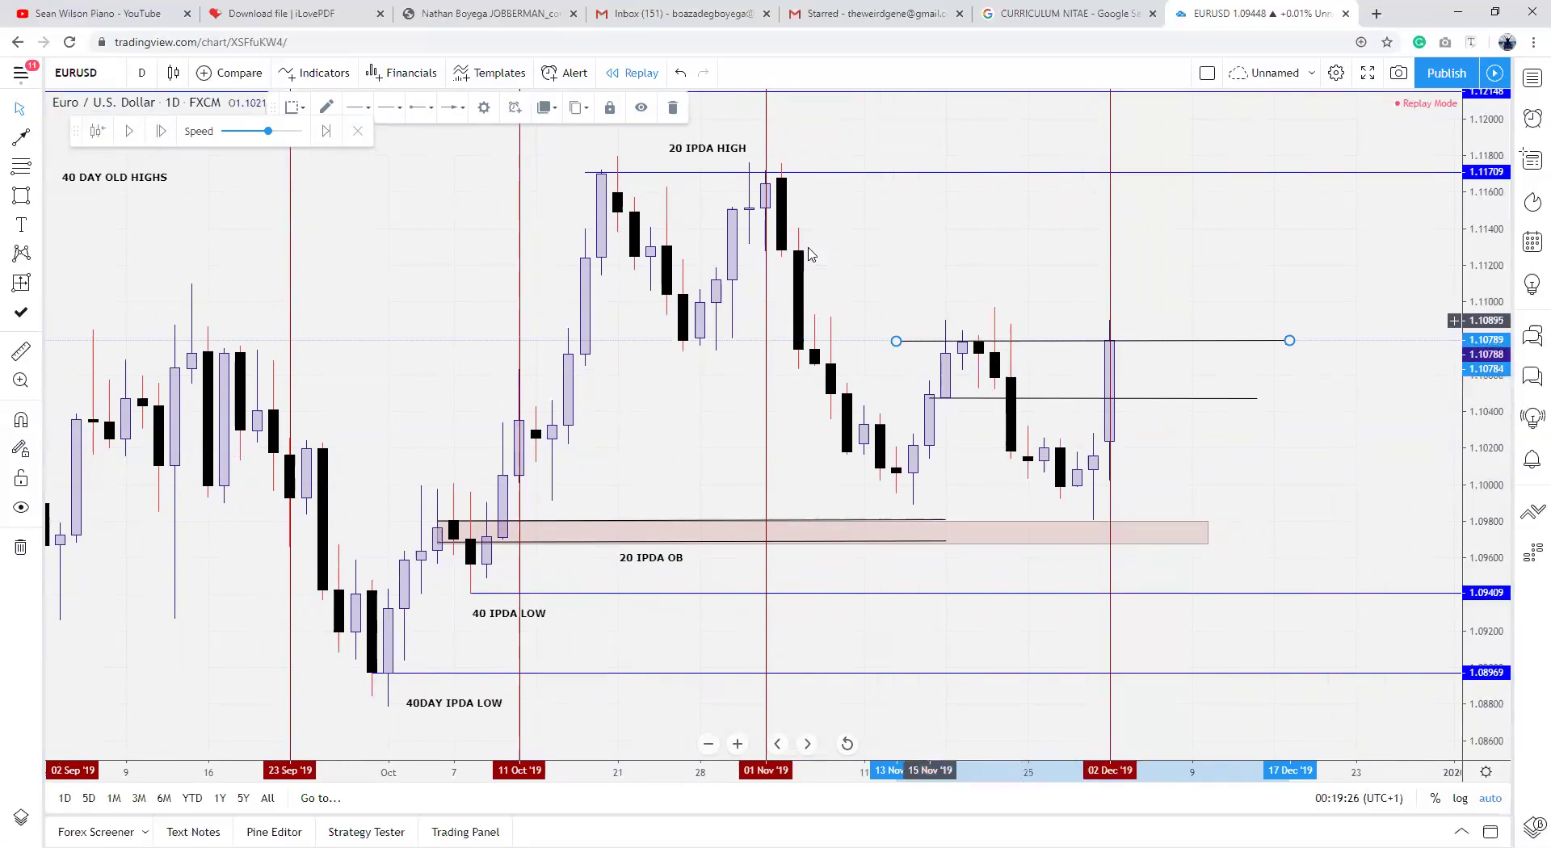
left_click_drag(1008, 345, 1060, 256)
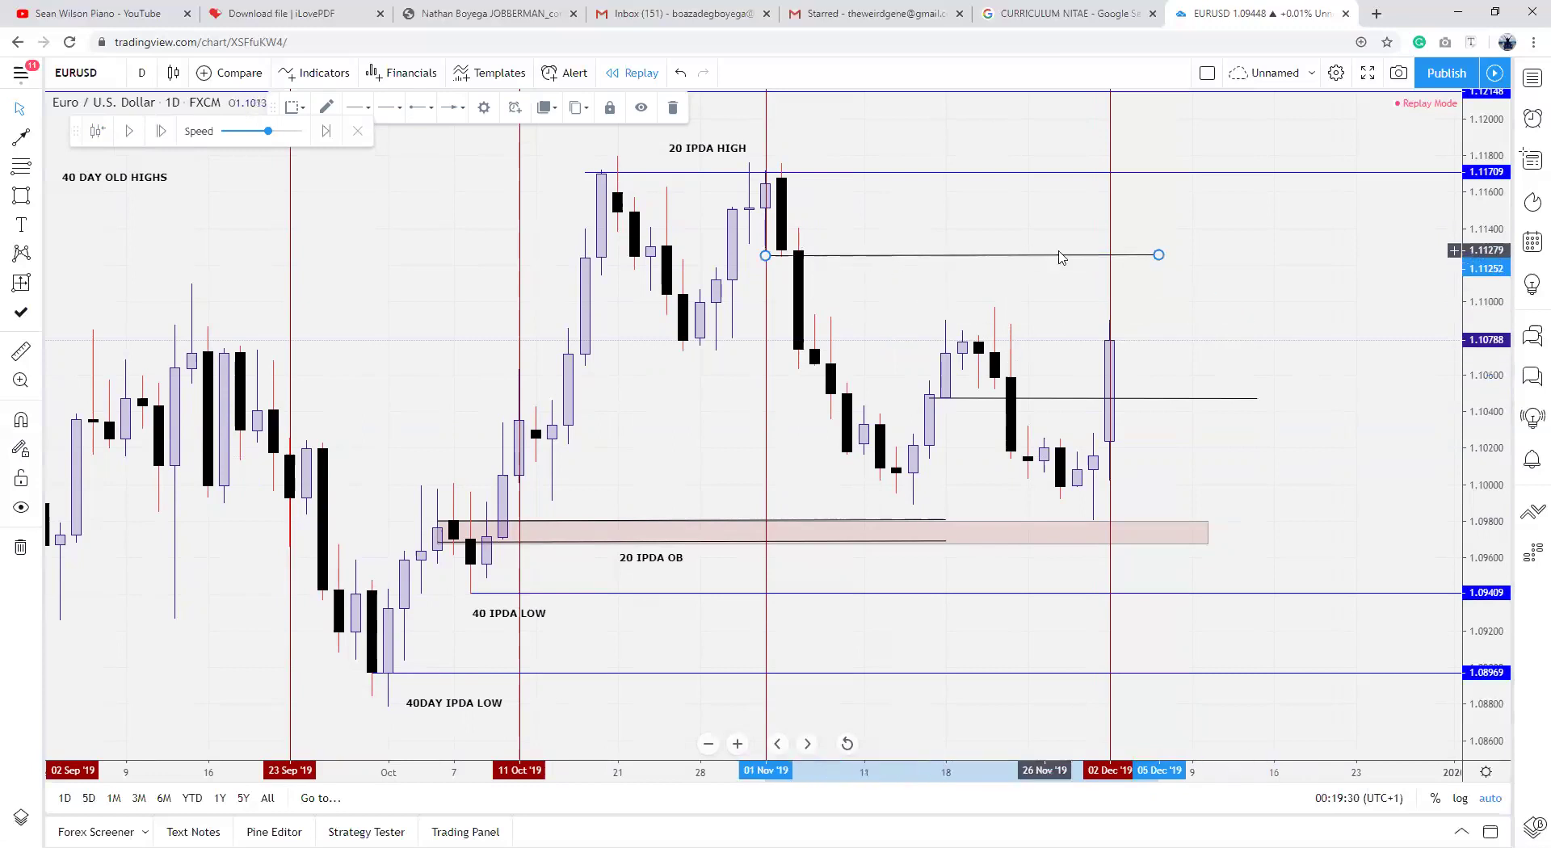
left_click_drag(1159, 257, 1290, 256)
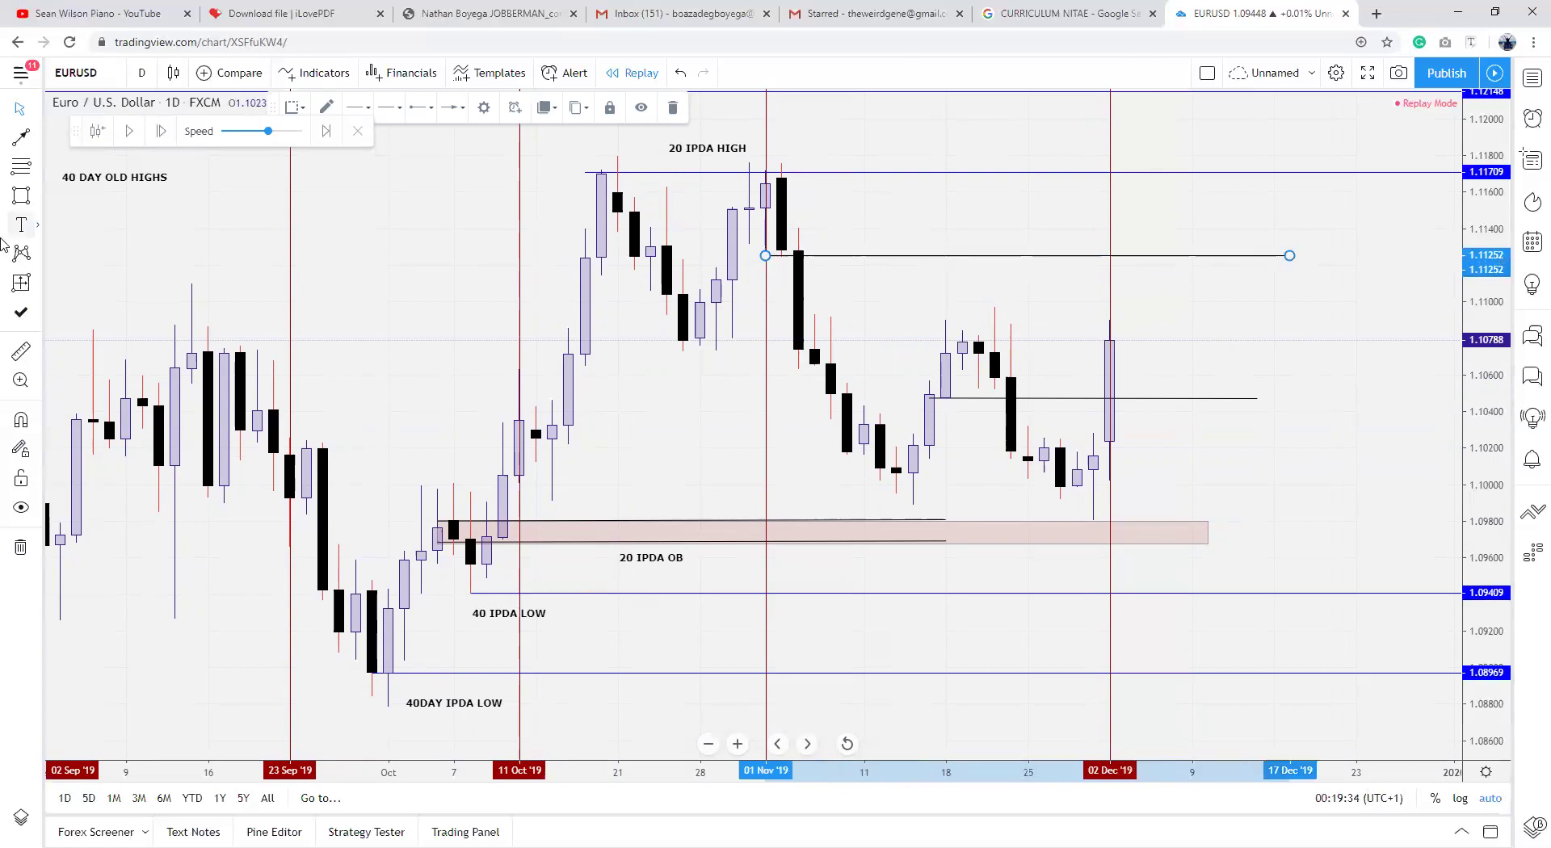
Step: Draw a rectangle over the gap below the 1.11252 line, from 06 Nov to about 06 Dec '19, with its lower edge at 1.10930
left_click(21, 196)
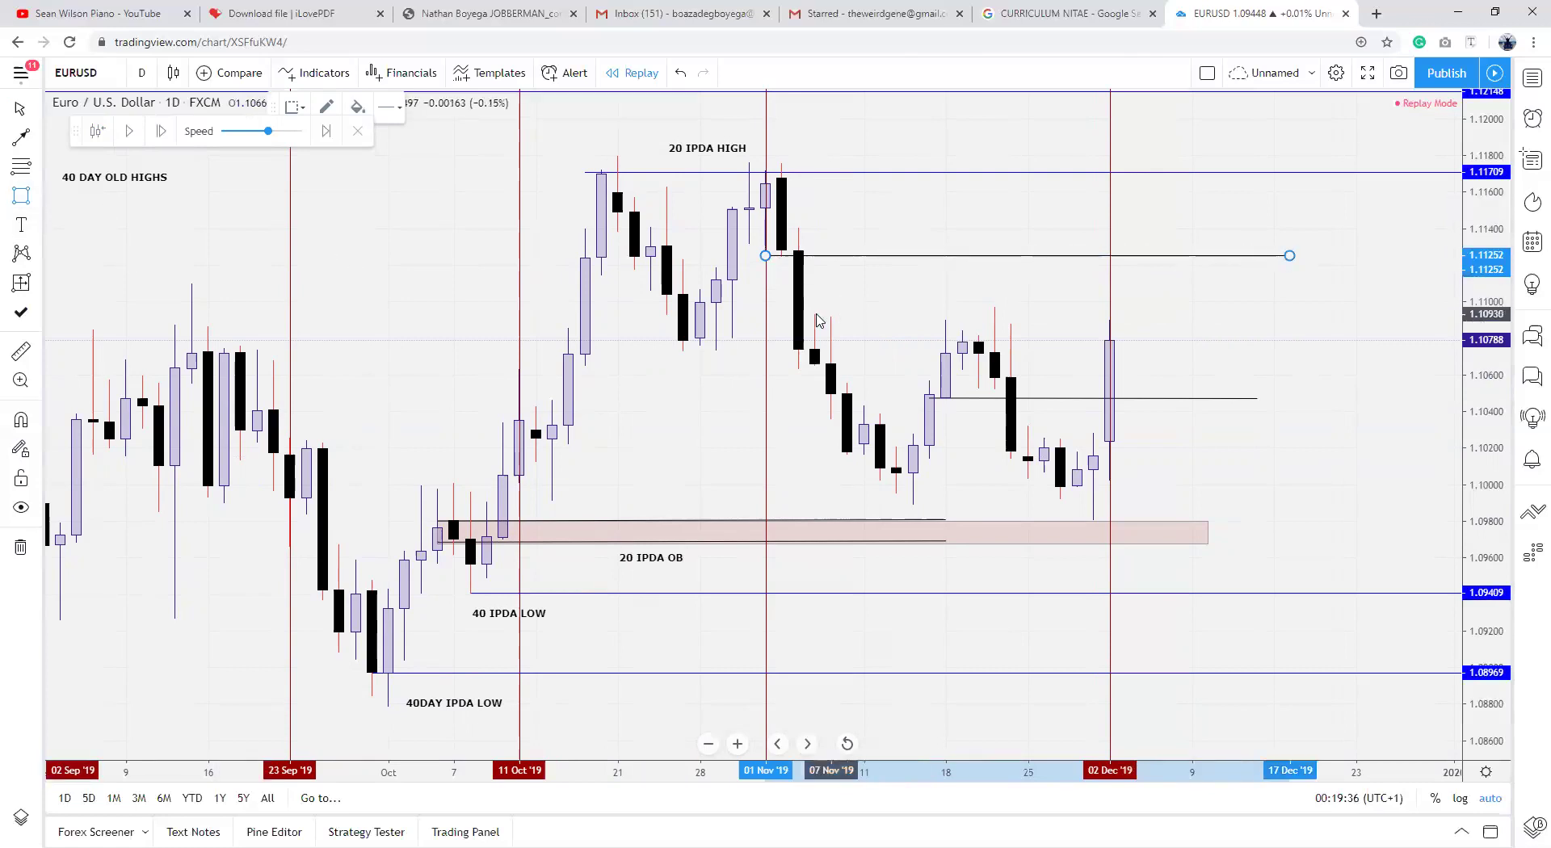
left_click_drag(814, 314, 913, 250)
left_click_drag(1020, 248, 1157, 263)
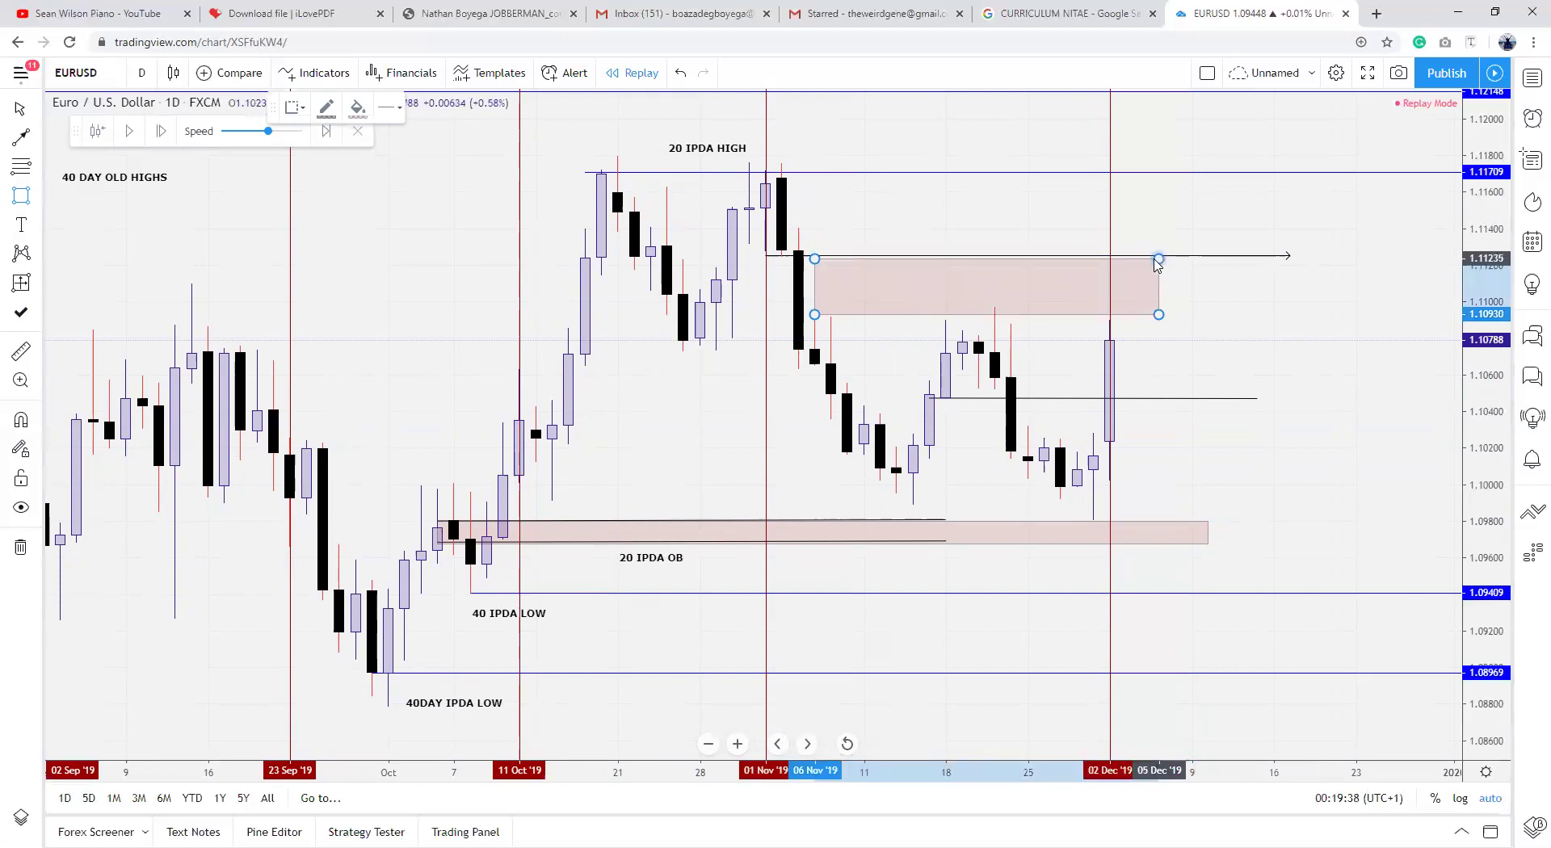
left_click(1201, 302)
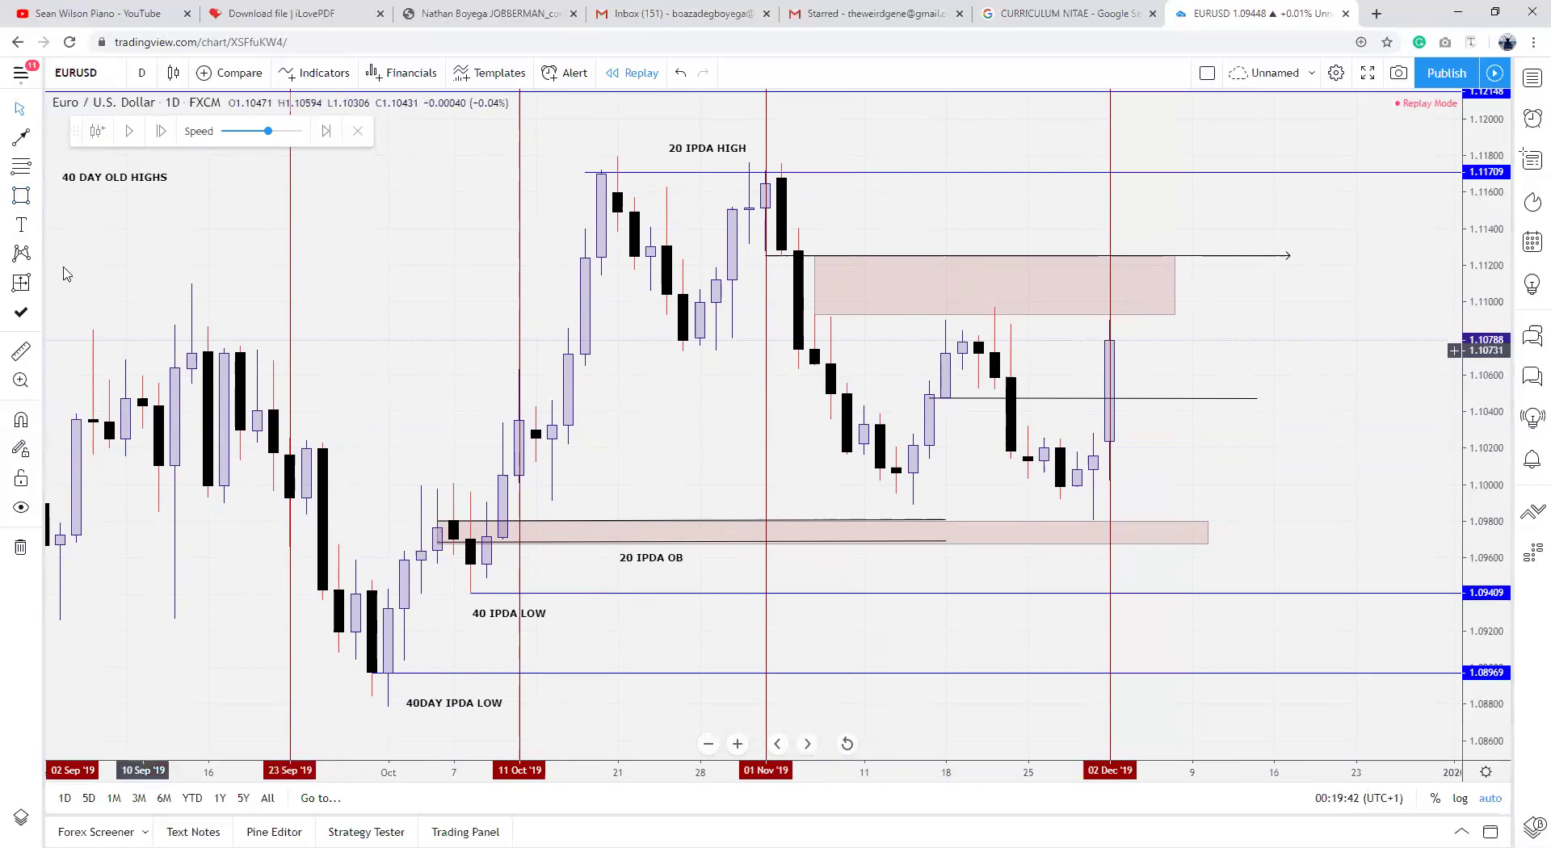
Step: Move the lower horizontal line to about 1.10239, from 27 Nov to 26 Dec '19, and run the replay to early January 2020 at maximum speed
left_click(120, 129)
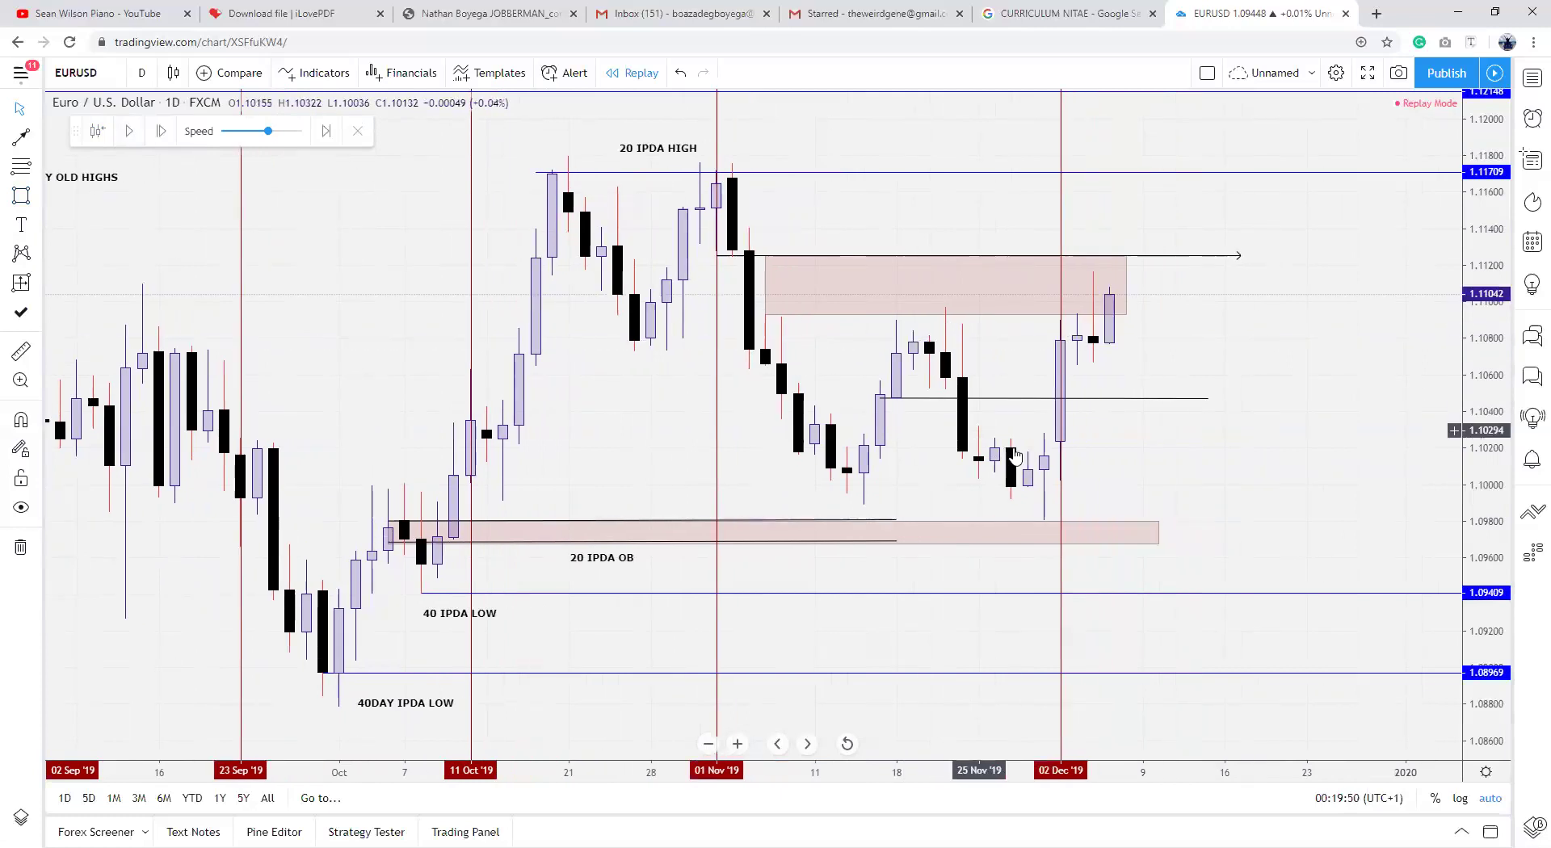
left_click_drag(1007, 399, 1123, 439)
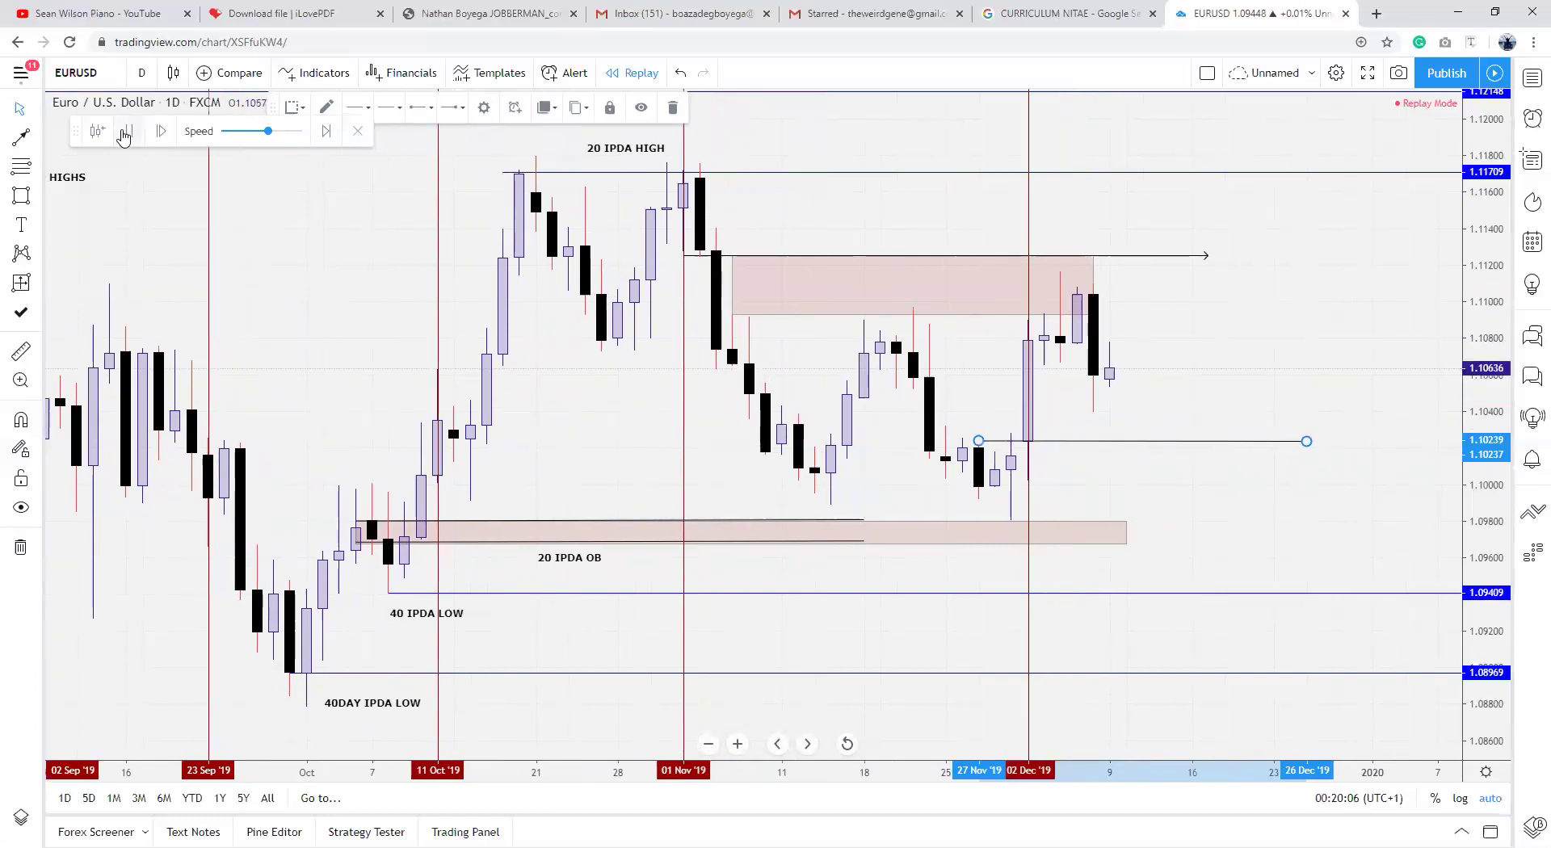
left_click(125, 132)
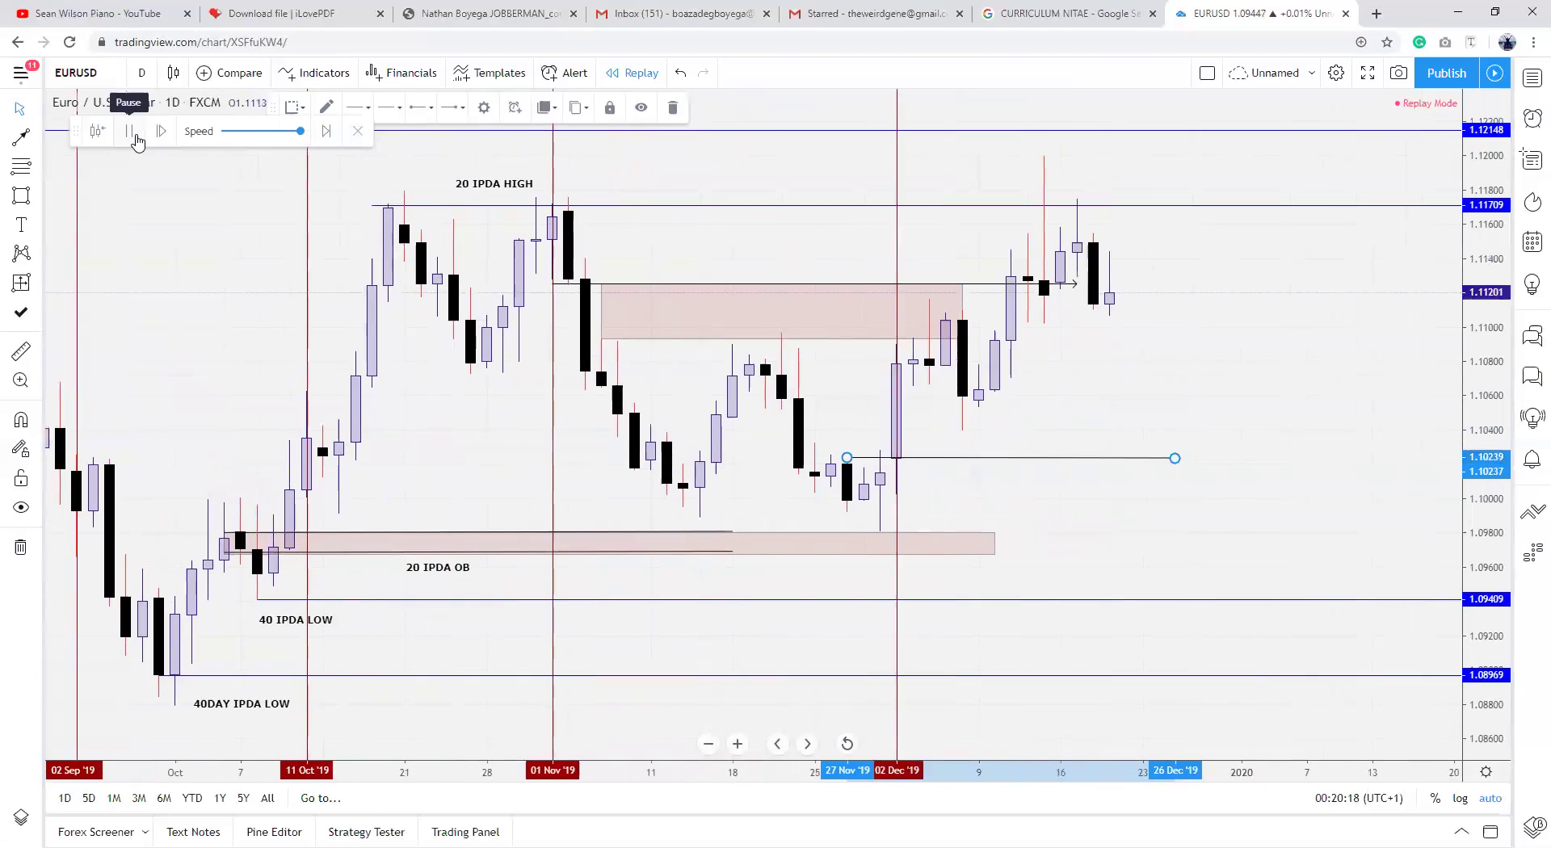
left_click(136, 139)
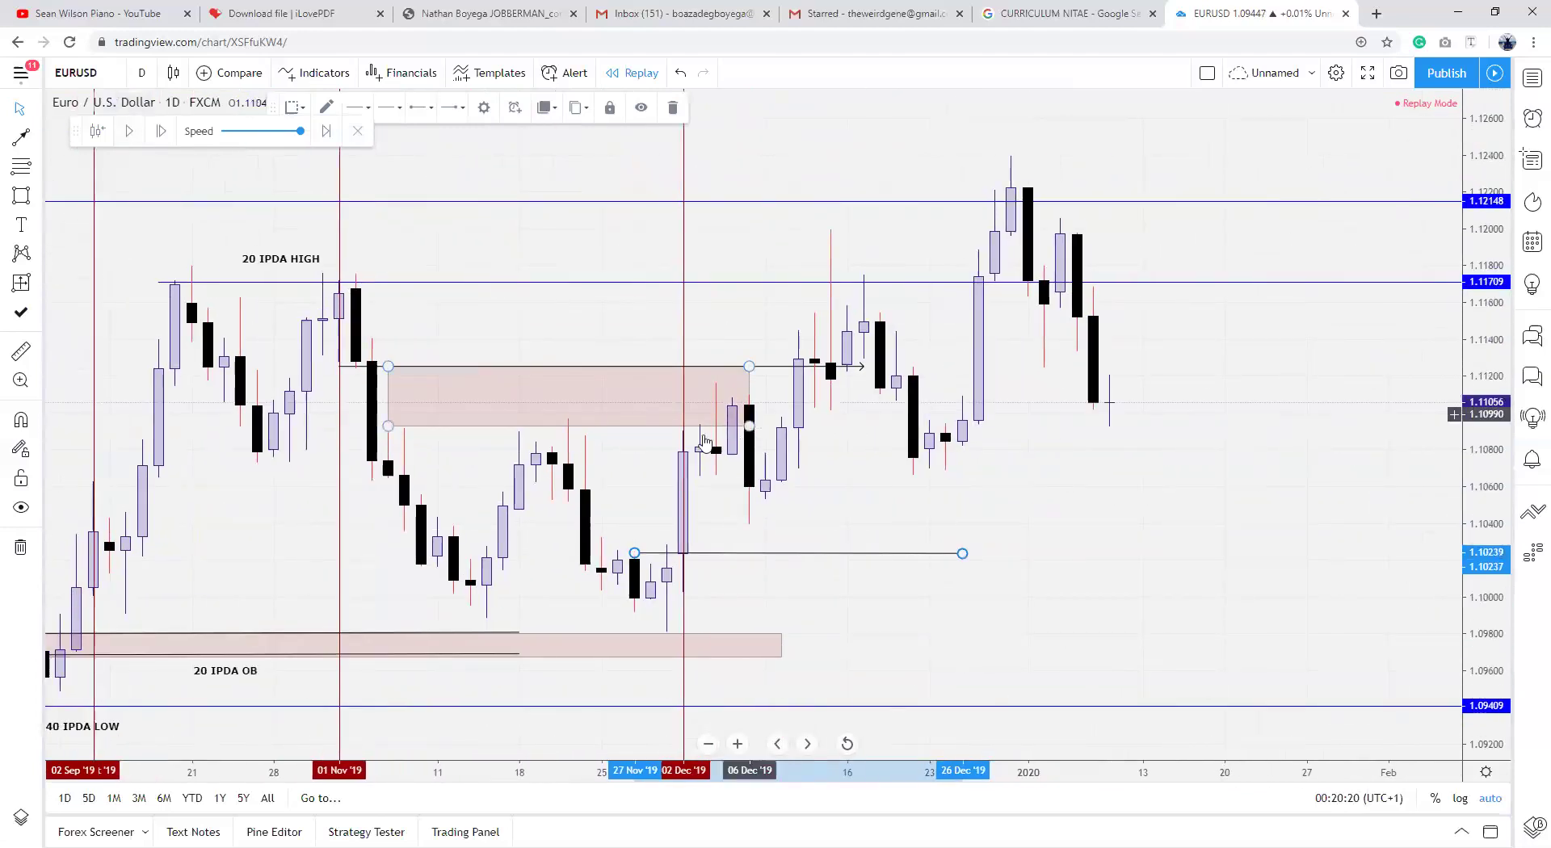